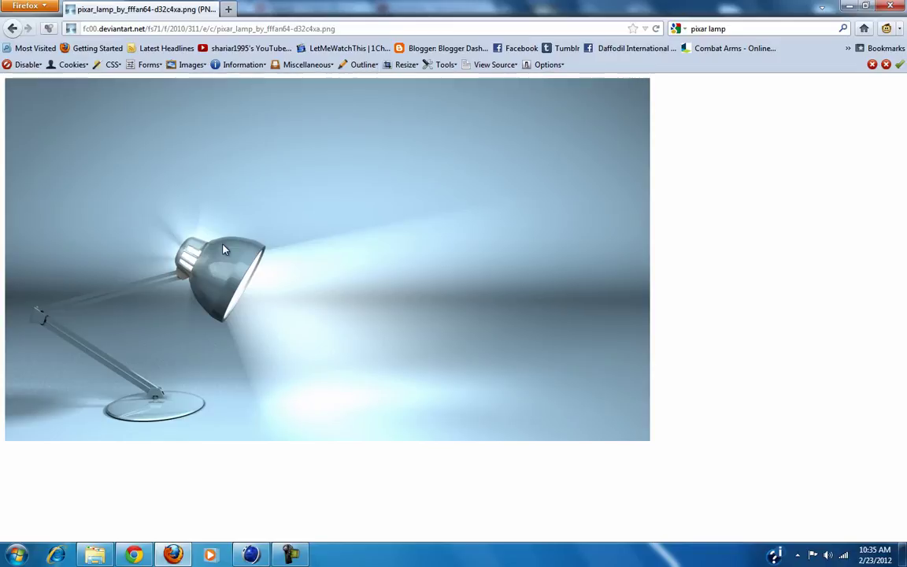
# Look over the empty CINEMA 4D scene and return to the Pixar lamp reference image in Firefox.
pyautogui.click(264, 554)
pyautogui.scroll(10, 426, 266)
pyautogui.scroll(-5, 425, 267)
pyautogui.scroll(-6, 423, 267)
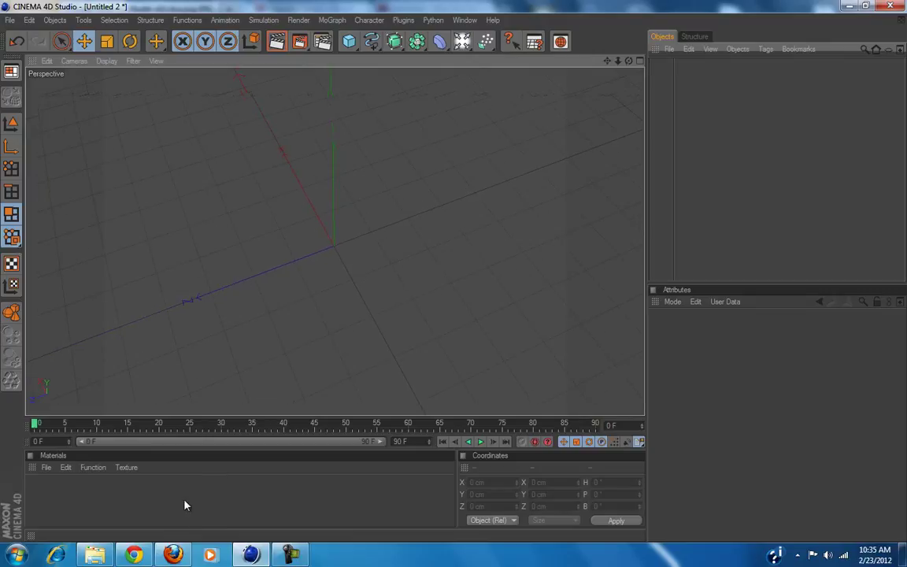
pyautogui.click(178, 556)
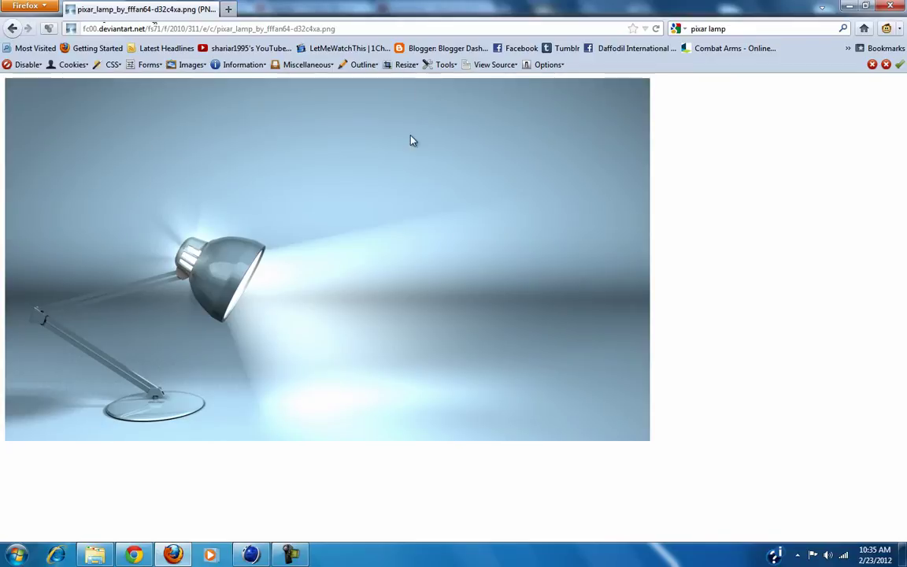
# Switch to CINEMA 4D and add a cylinder primitive to the empty scene.
pyautogui.click(291, 555)
pyautogui.click(879, 462)
pyautogui.scroll(5, 346, 272)
pyautogui.scroll(-3, 347, 274)
pyautogui.keyDown('alt'); pyautogui.moveTo(402, 250); pyautogui.dragTo(453, 278); pyautogui.keyUp('alt')
pyautogui.moveTo(341, 49); pyautogui.dragTo(575, 75)
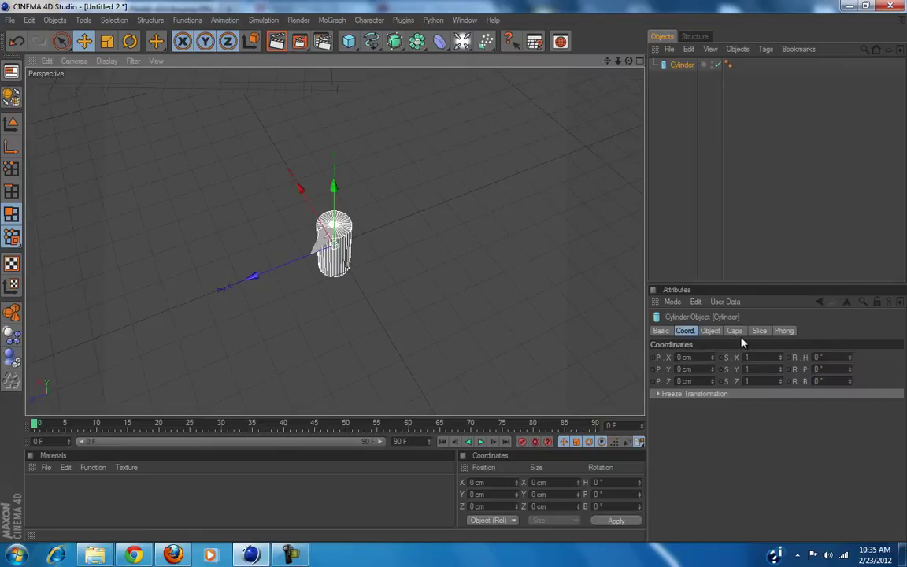
# Set the cylinder's rotation segments to 14.
pyautogui.click(709, 331)
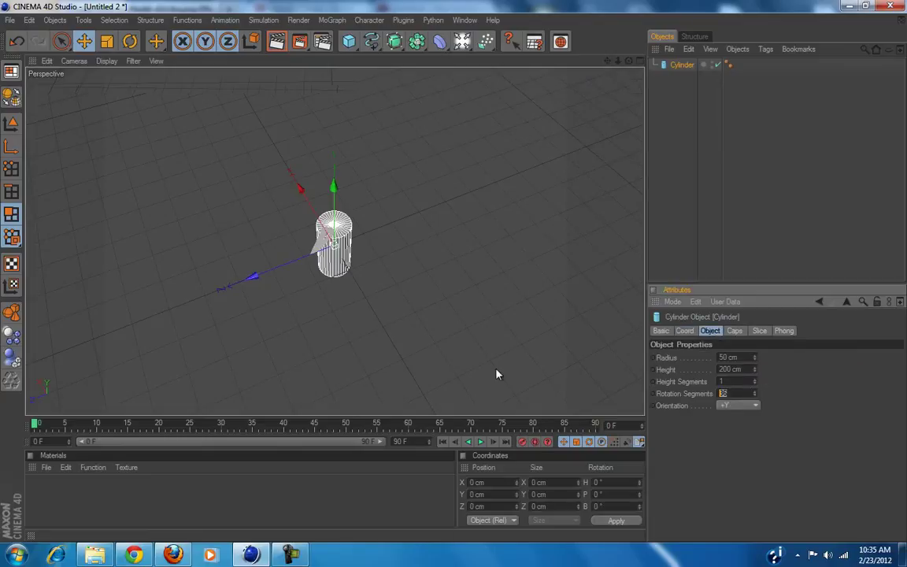
pyautogui.write('14')
pyautogui.press('Return')
pyautogui.scroll(3, 370, 326)
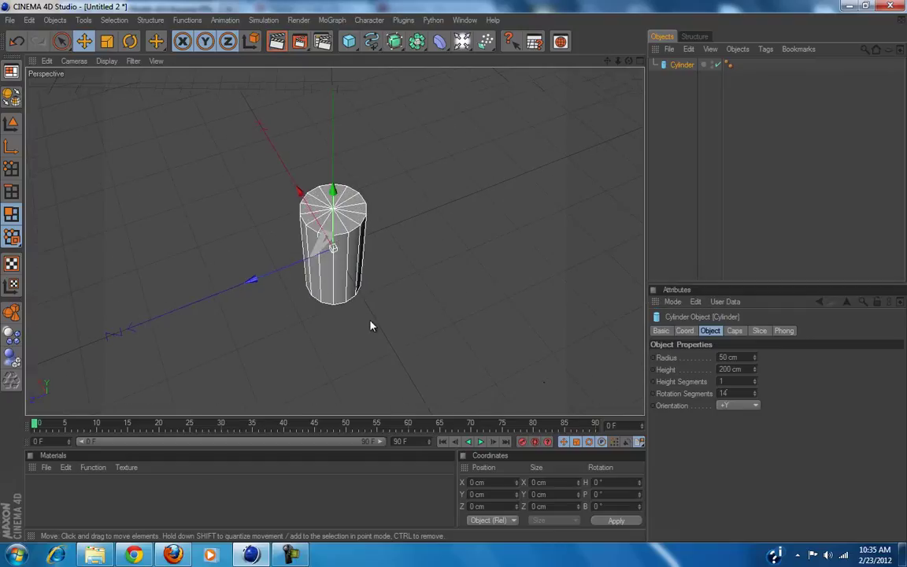
pyautogui.keyDown('alt'); pyautogui.moveTo(453, 287); pyautogui.dragTo(374, 240); pyautogui.keyUp('alt')
# Stretch the cylinder to a height of about 361 cm in the Right view.
pyautogui.click(12, 122)
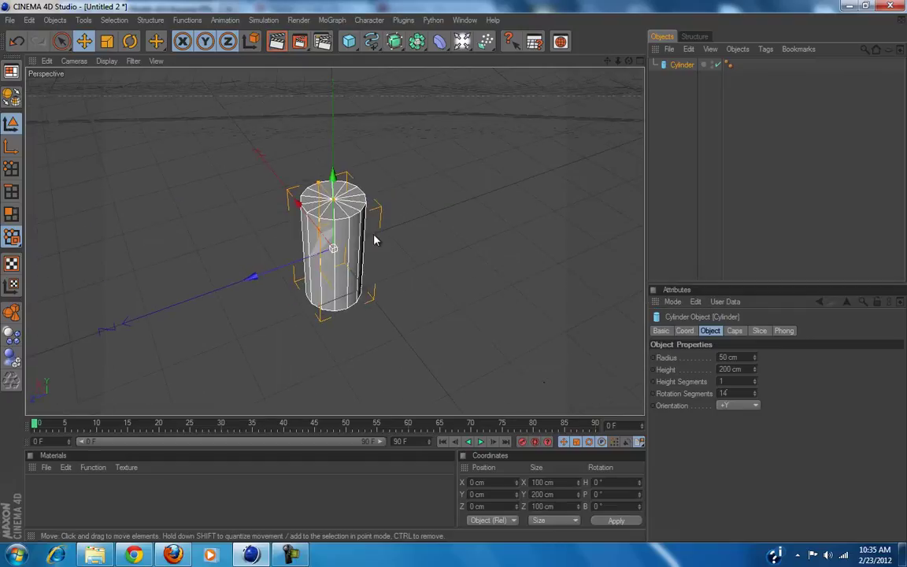
pyautogui.click(639, 60)
pyautogui.click(330, 242)
pyautogui.scroll(-3, 229, 360)
pyautogui.moveTo(335, 216); pyautogui.dragTo(335, 189)
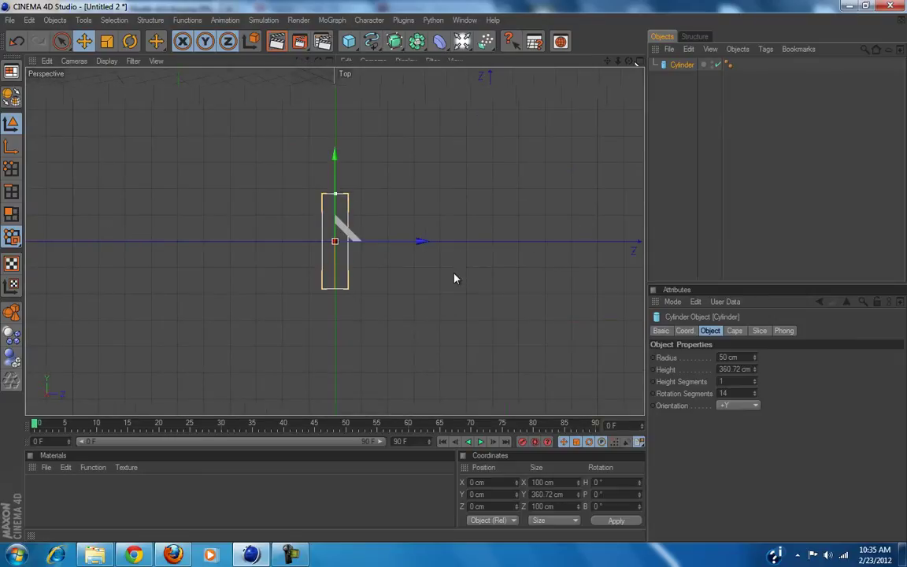
# Widen the cylinder to a radius of about 86 cm in the Front view.
pyautogui.click(639, 61)
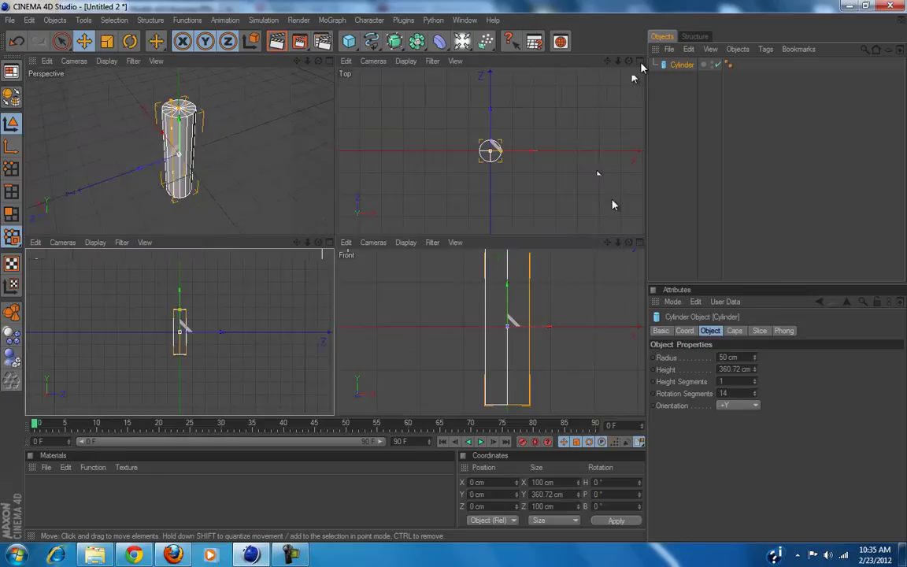
pyautogui.click(639, 242)
pyautogui.moveTo(393, 118); pyautogui.dragTo(454, 277)
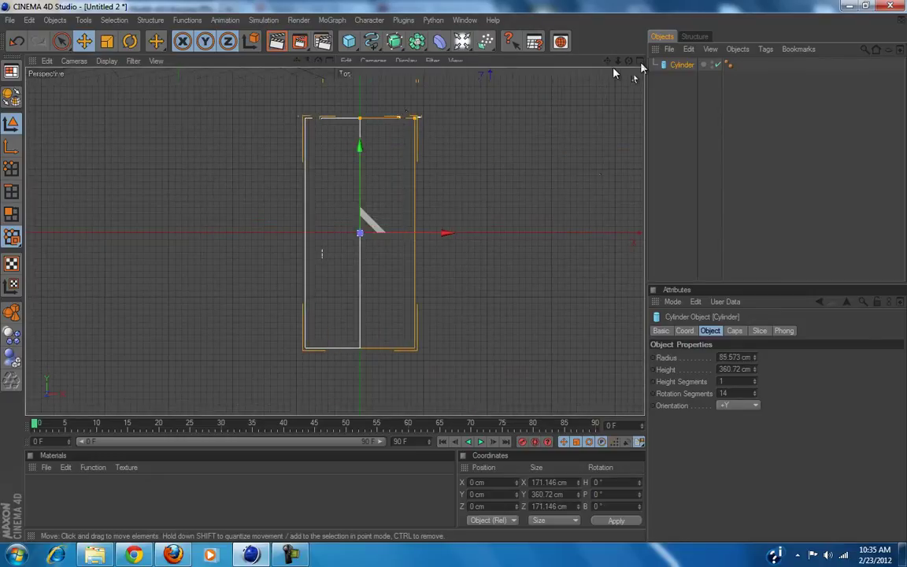
# Return to the full perspective view and convert the cylinder into an editable polygon object.
pyautogui.click(639, 61)
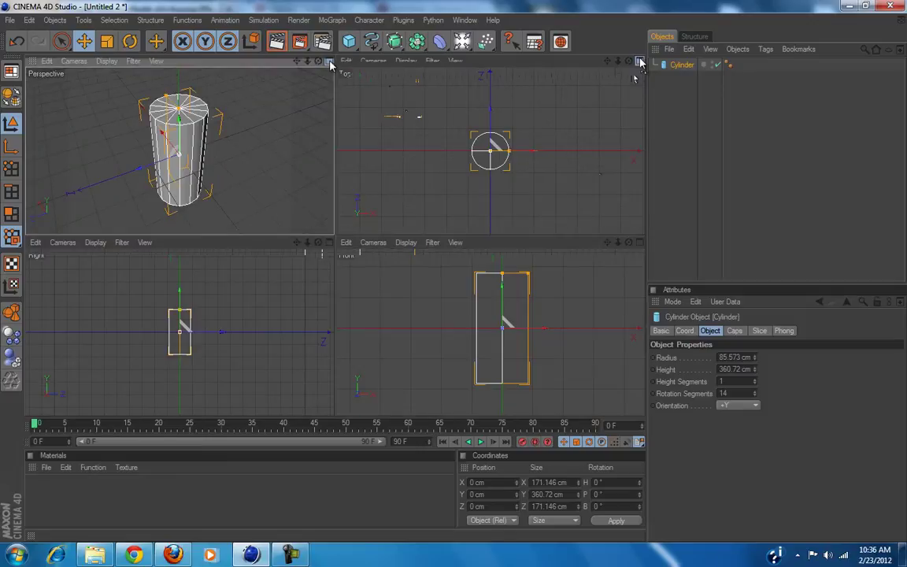
pyautogui.click(329, 61)
pyautogui.moveTo(442, 284)
pyautogui.keyDown('alt'); pyautogui.mouseDown()
pyautogui.moveTo(467, 273)
pyautogui.moveTo(463, 289)
pyautogui.moveTo(472, 257)
pyautogui.moveTo(426, 304)
pyautogui.moveTo(458, 276)
pyautogui.mouseUp(); pyautogui.keyUp('alt')
pyautogui.moveTo(399, 49); pyautogui.dragTo(500, 10)
pyautogui.keyDown('alt'); pyautogui.moveTo(504, 228); pyautogui.dragTo(394, 259); pyautogui.keyUp('alt')
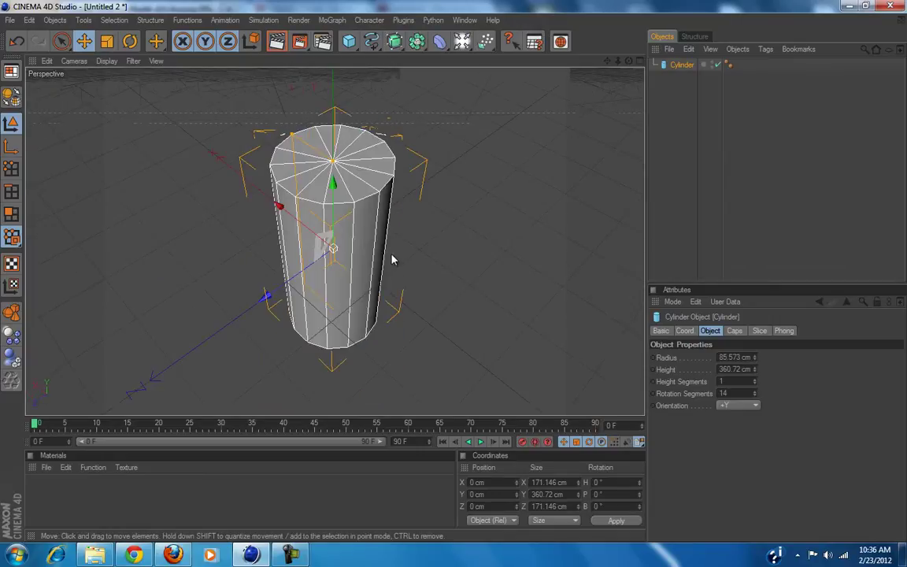
pyautogui.keyDown('alt'); pyautogui.moveTo(341, 314); pyautogui.dragTo(333, 321); pyautogui.keyUp('alt')
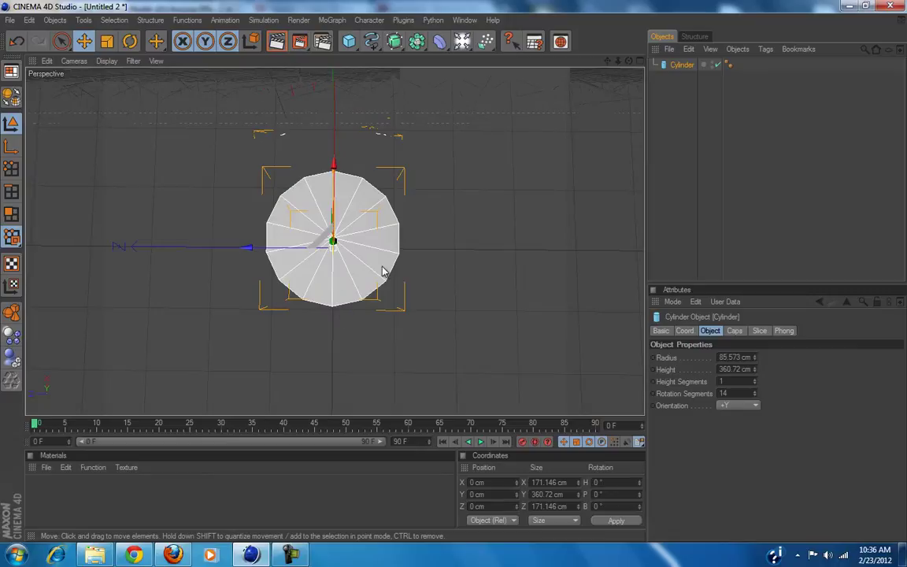
pyautogui.keyDown('alt'); pyautogui.moveTo(454, 224); pyautogui.dragTo(454, 276); pyautogui.keyUp('alt')
pyautogui.scroll(3, 441, 279)
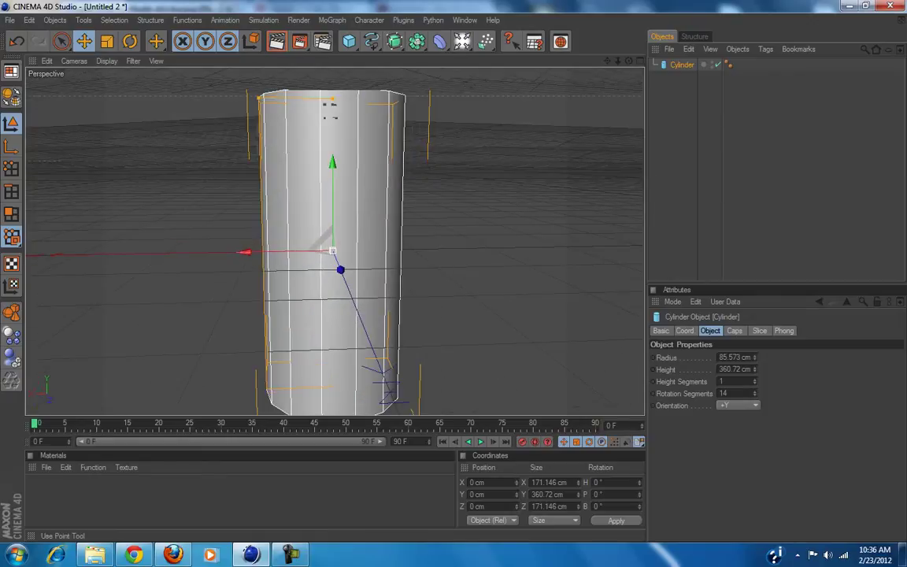
pyautogui.click(11, 95)
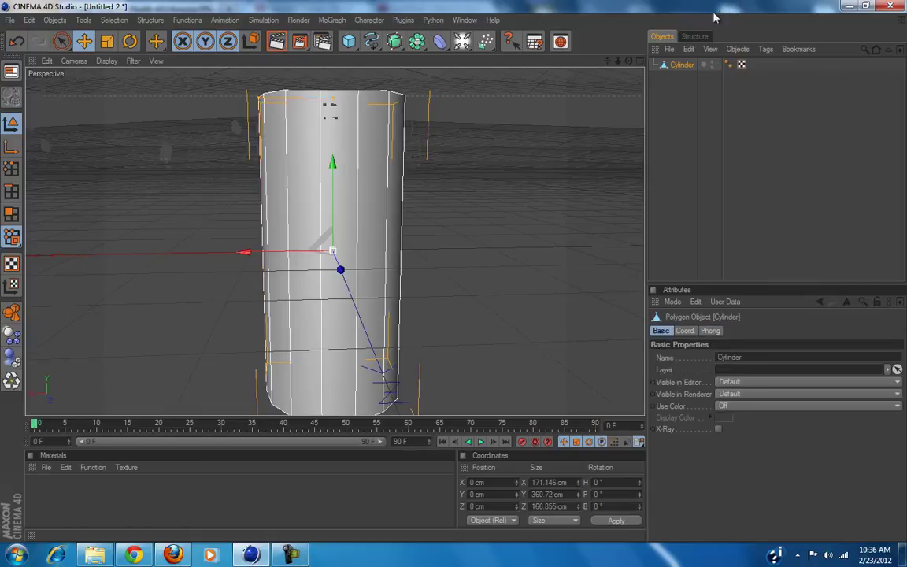
# Review the Filter and View settings of the perspective viewport.
pyautogui.hotkey('shift', 'v')
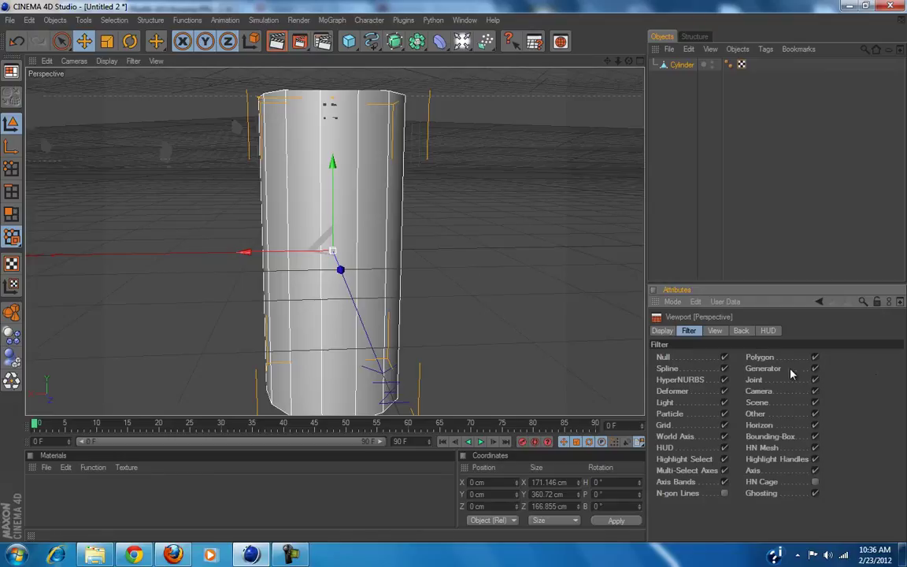
pyautogui.click(714, 330)
pyautogui.click(693, 332)
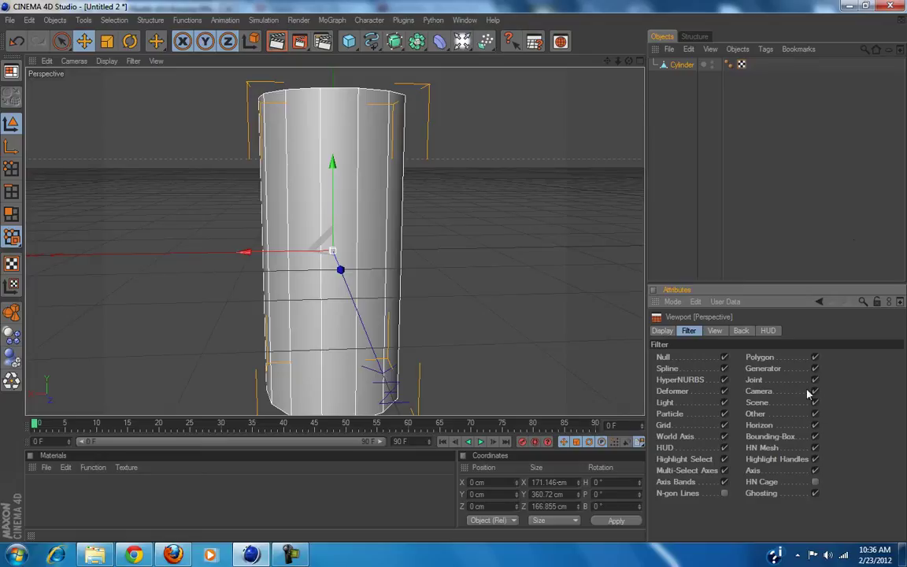
pyautogui.click(697, 72)
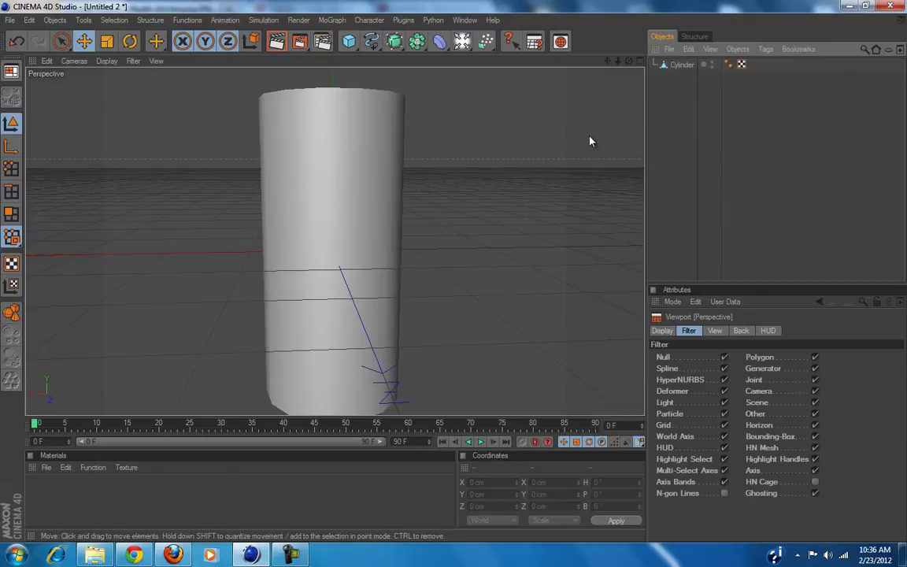
# Select the cylinder and switch to polygon editing with its top cap in view.
pyautogui.keyDown('alt'); pyautogui.moveTo(477, 214); pyautogui.dragTo(357, 233); pyautogui.keyUp('alt')
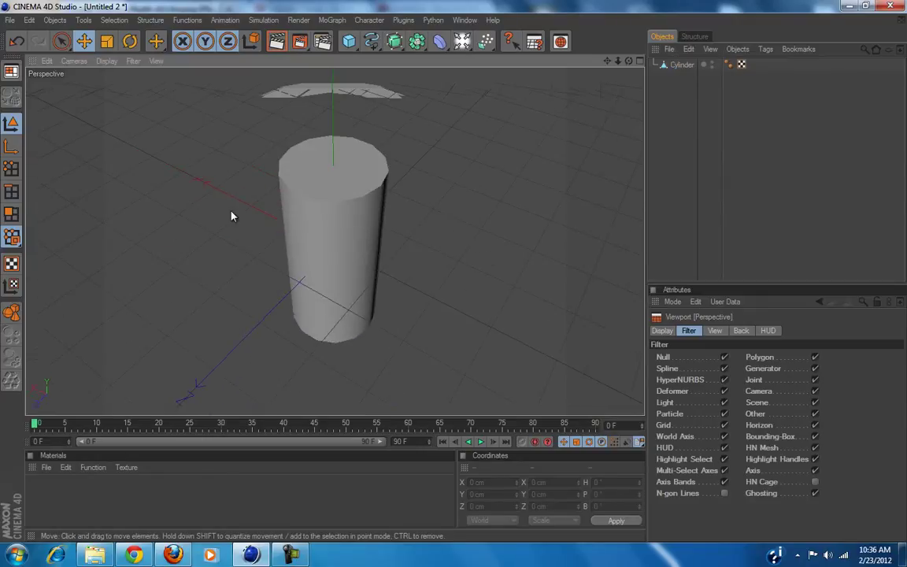
pyautogui.click(682, 65)
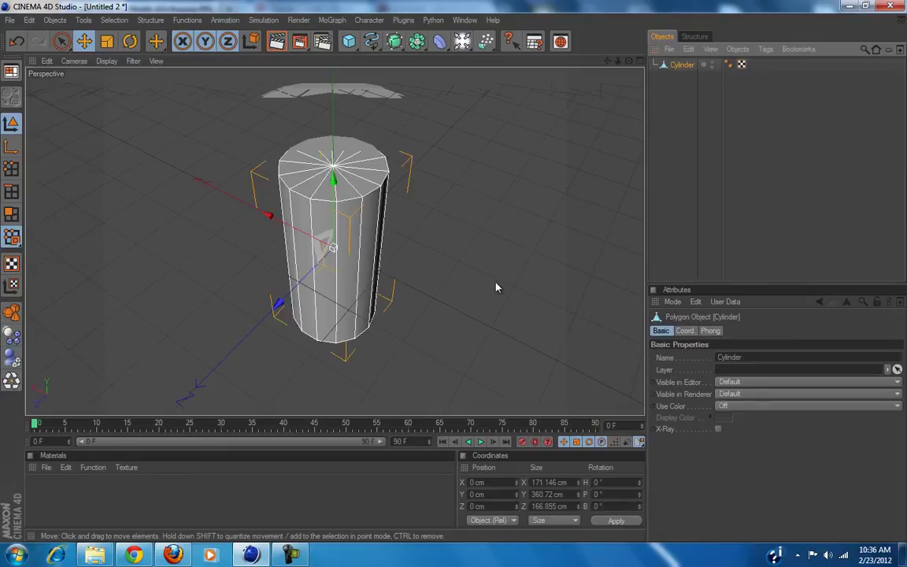
pyautogui.click(11, 213)
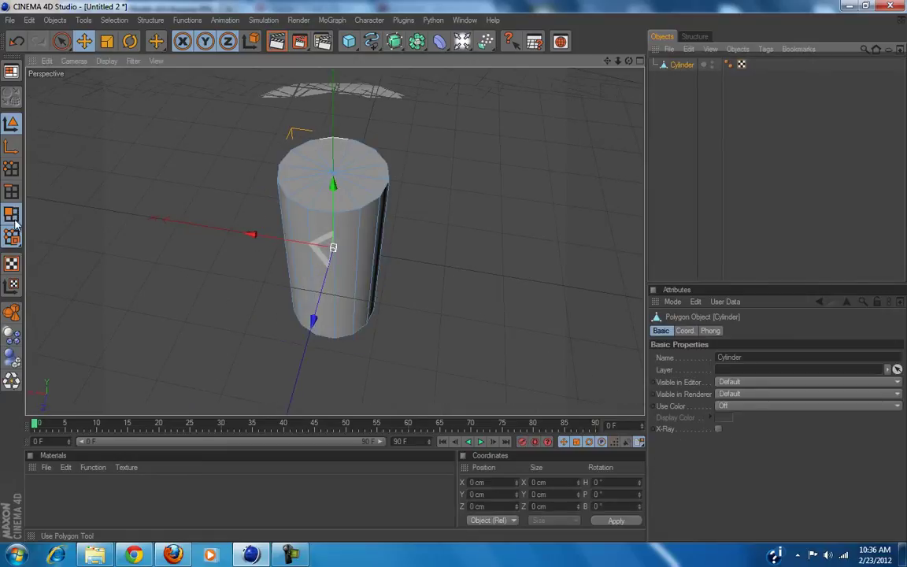
pyautogui.moveTo(418, 236)
pyautogui.keyDown('alt'); pyautogui.mouseDown()
pyautogui.moveTo(457, 270)
pyautogui.moveTo(316, 391)
pyautogui.moveTo(456, 275)
pyautogui.mouseUp(); pyautogui.keyUp('alt')
pyautogui.moveTo(316, 360)
pyautogui.keyDown('alt'); pyautogui.mouseDown()
pyautogui.moveTo(462, 273)
pyautogui.moveTo(282, 323)
pyautogui.mouseUp(); pyautogui.keyUp('alt')
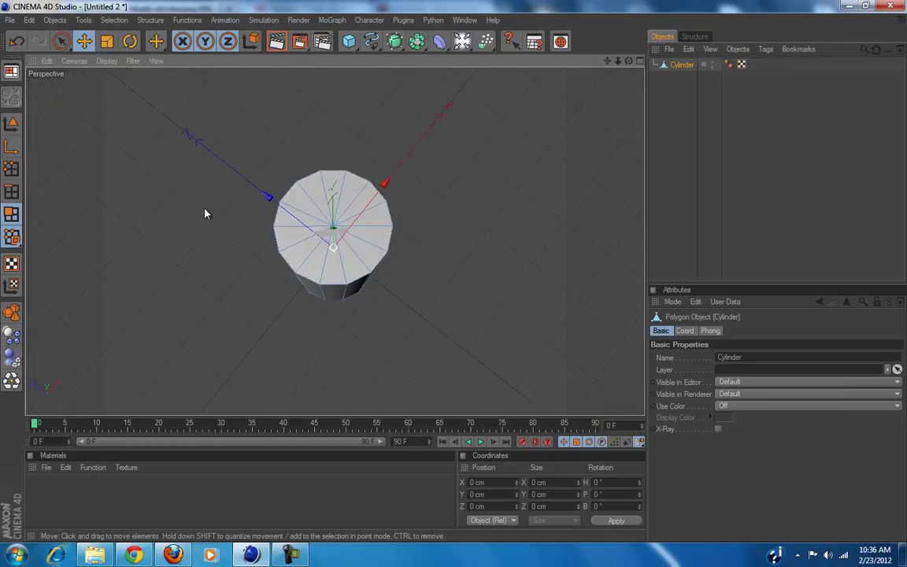
# Try to loop-select the cylinder's top cap polygons and scale them inward to about 78 cm wide.
pyautogui.press('m')
pyautogui.press('l')
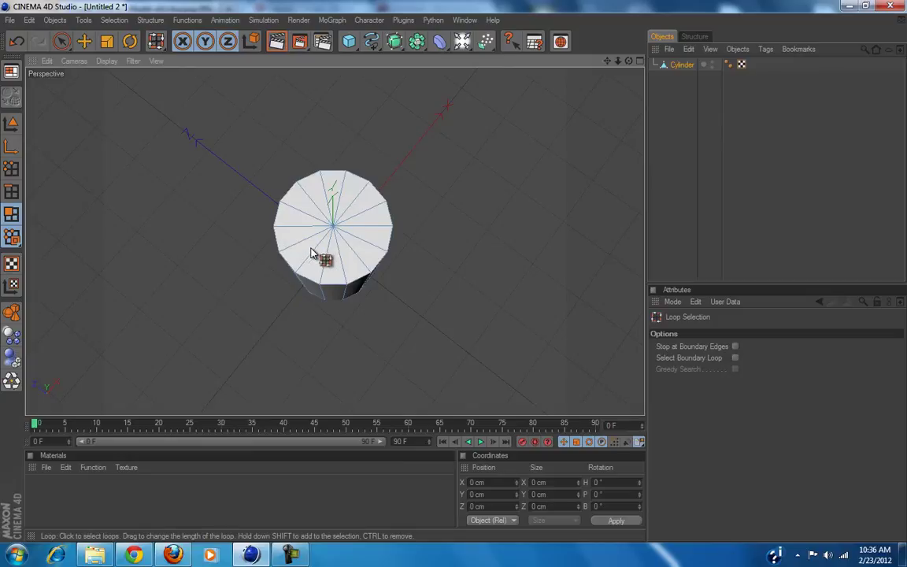
pyautogui.click(345, 249)
pyautogui.keyDown('alt'); pyautogui.moveTo(425, 273); pyautogui.dragTo(447, 146); pyautogui.keyUp('alt')
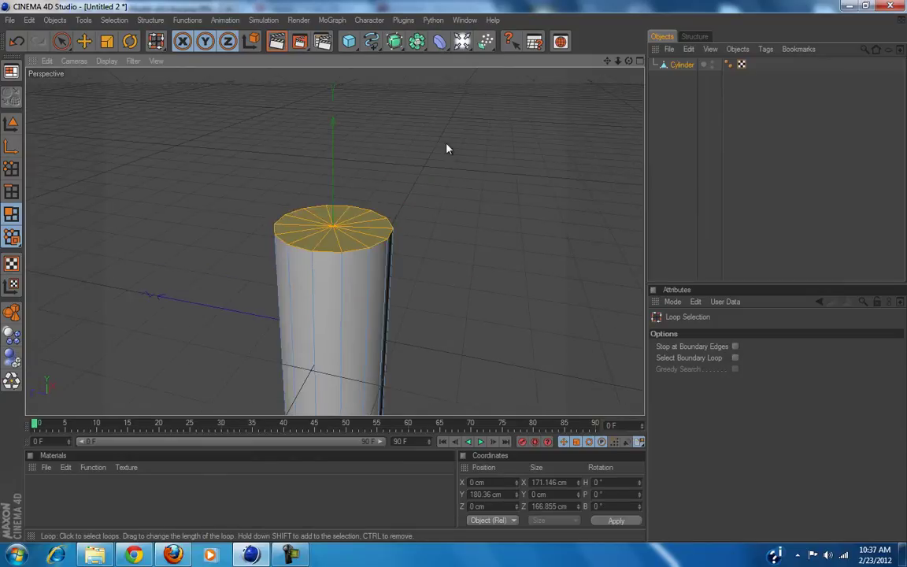
pyautogui.click(102, 45)
pyautogui.moveTo(489, 111); pyautogui.dragTo(454, 278)
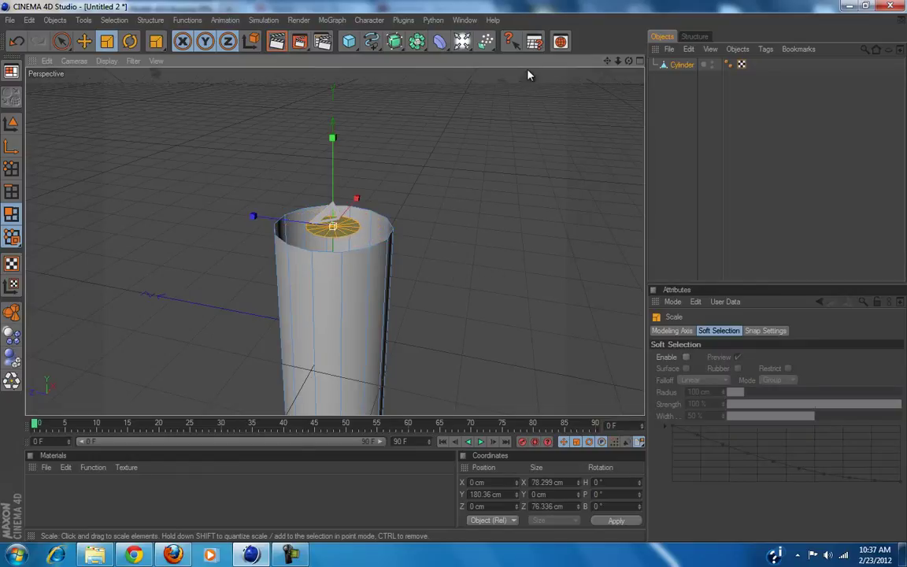
pyautogui.hotkey('ctrl', 'z')
pyautogui.hotkey('ctrl', 'z')
pyautogui.moveTo(518, 129)
pyautogui.keyDown('alt'); pyautogui.mouseDown(button='right')
pyautogui.moveTo(455, 274)
pyautogui.moveTo(519, 129)
pyautogui.mouseUp(button='right'); pyautogui.keyUp('alt')
pyautogui.scroll(4, 519, 135)
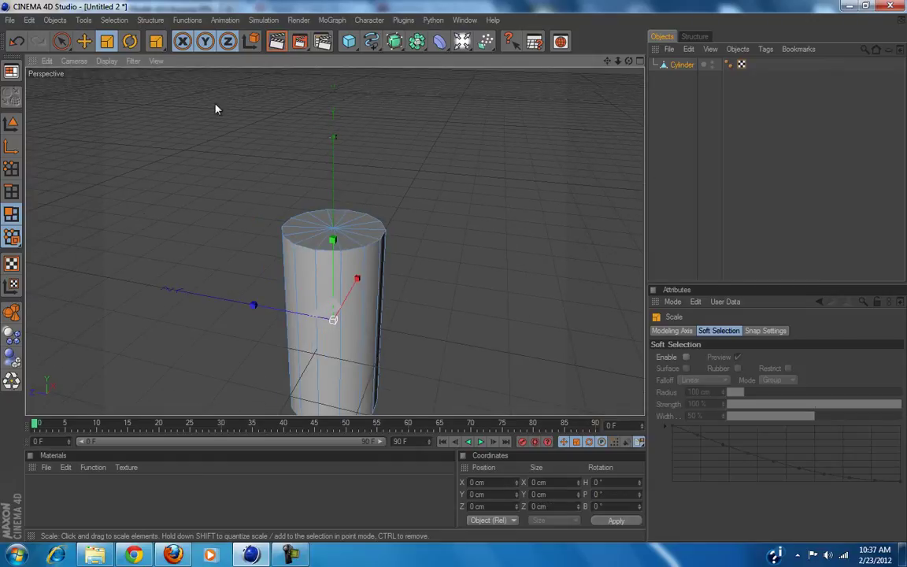
pyautogui.click(187, 19)
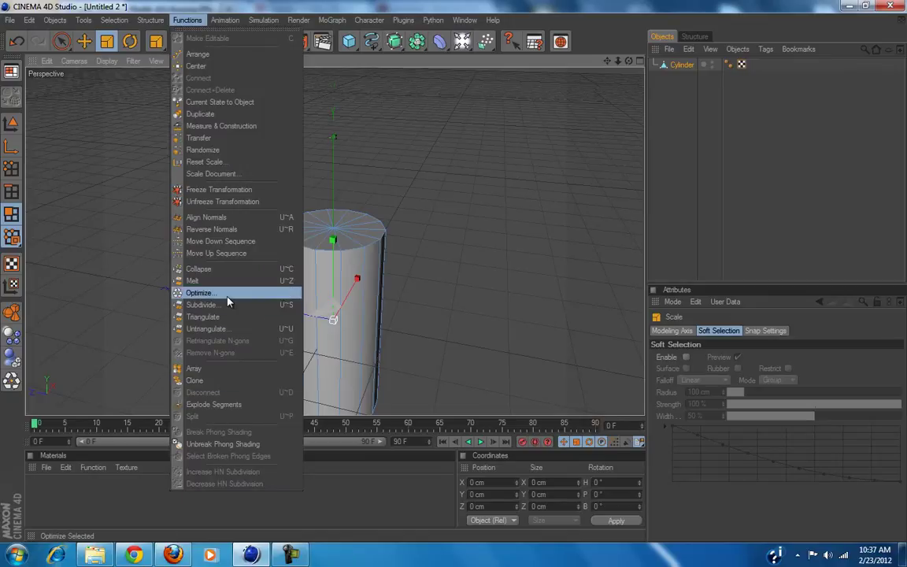
pyautogui.click(485, 5)
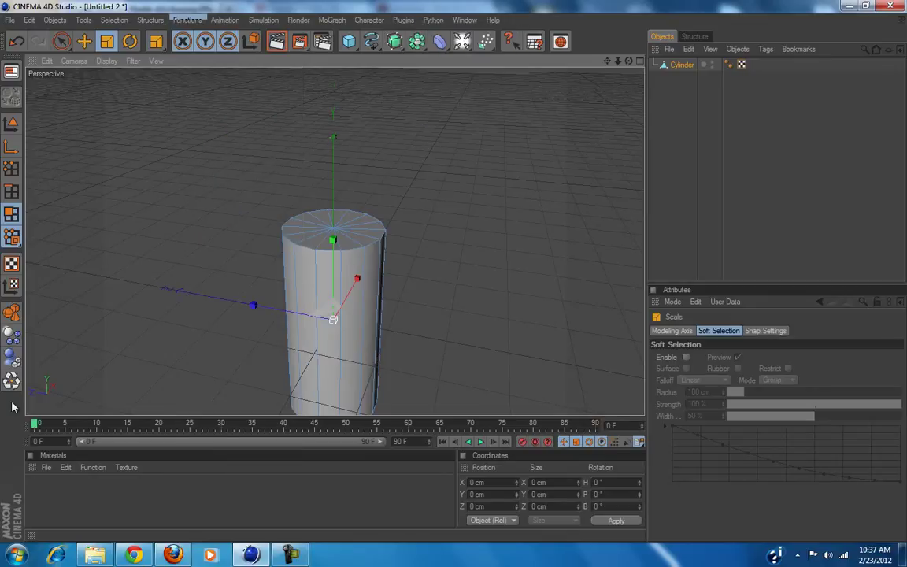
pyautogui.click(11, 381)
pyautogui.click(69, 413)
pyautogui.keyDown('alt'); pyautogui.moveTo(458, 271); pyautogui.dragTo(348, 288); pyautogui.keyUp('alt')
pyautogui.press('u')
pyautogui.press('l')
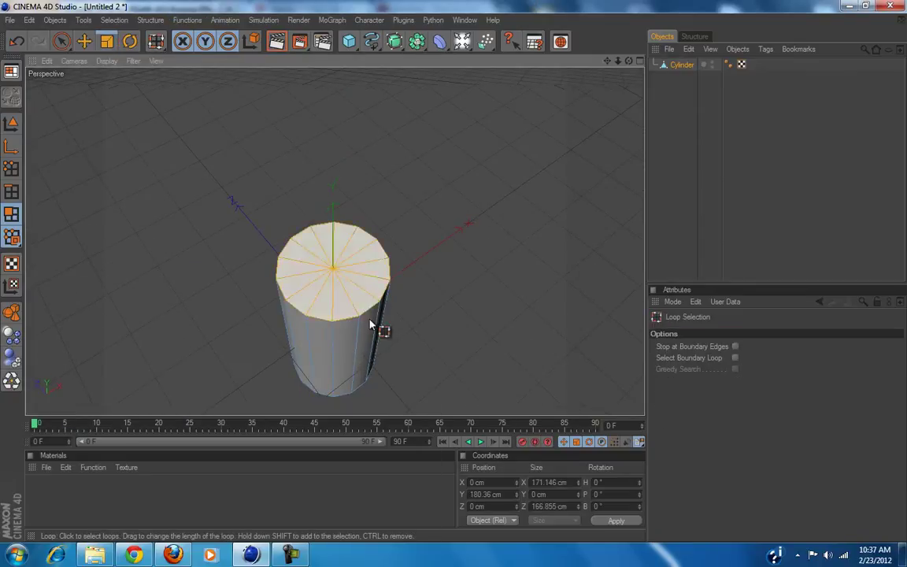
pyautogui.click(348, 303)
pyautogui.click(107, 41)
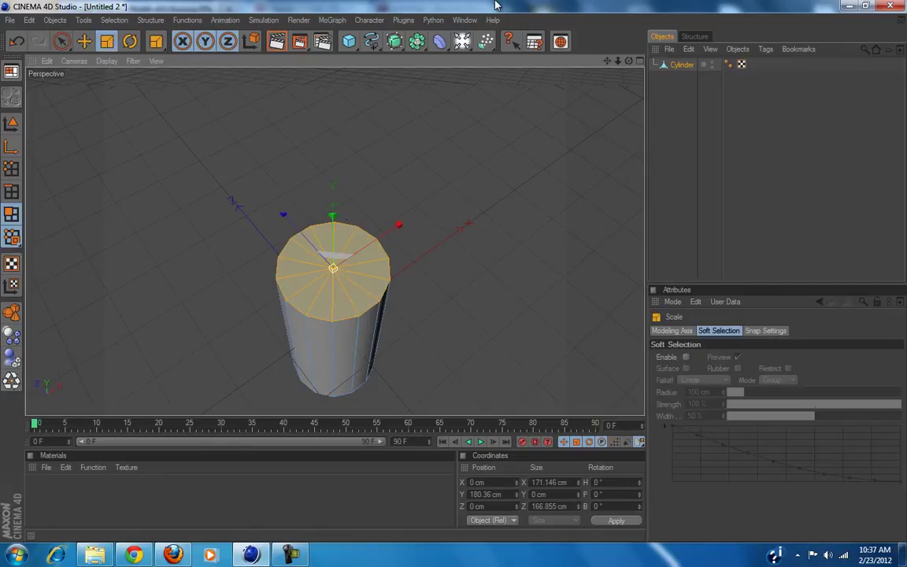
pyautogui.keyDown('alt'); pyautogui.moveTo(427, 262); pyautogui.dragTo(408, 227); pyautogui.keyUp('alt')
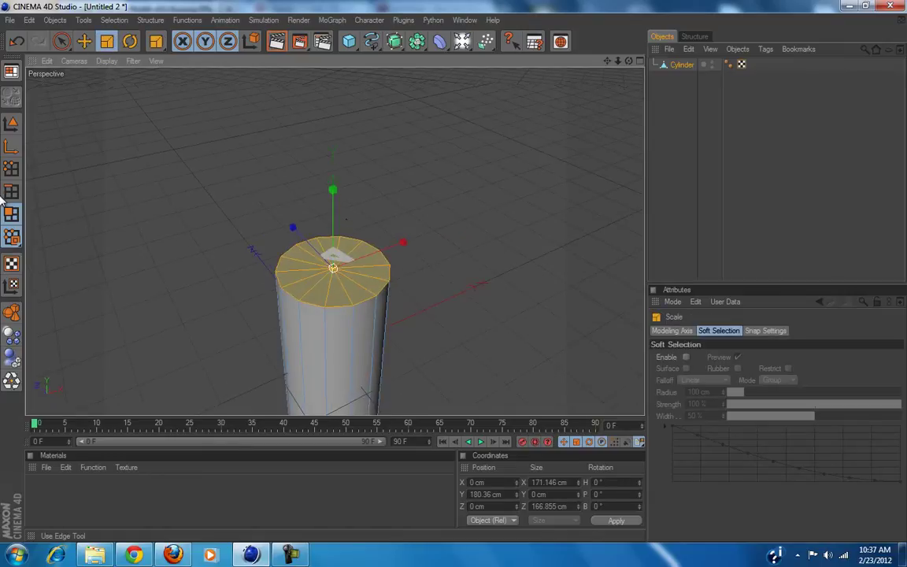
pyautogui.click(12, 212)
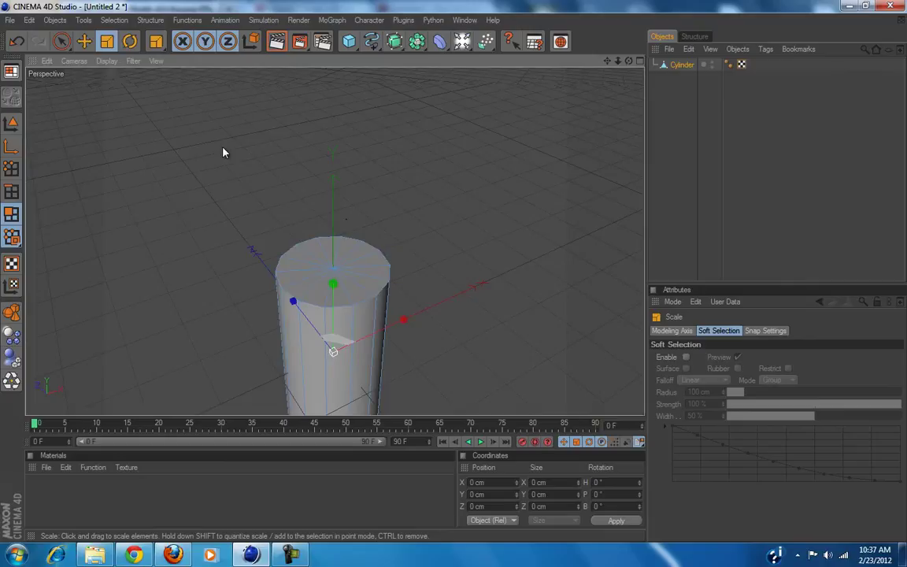
# Cut two edge loops around the cylinder with the Knife in Loop mode, one near the top and one in the lower part.
pyautogui.press('k')
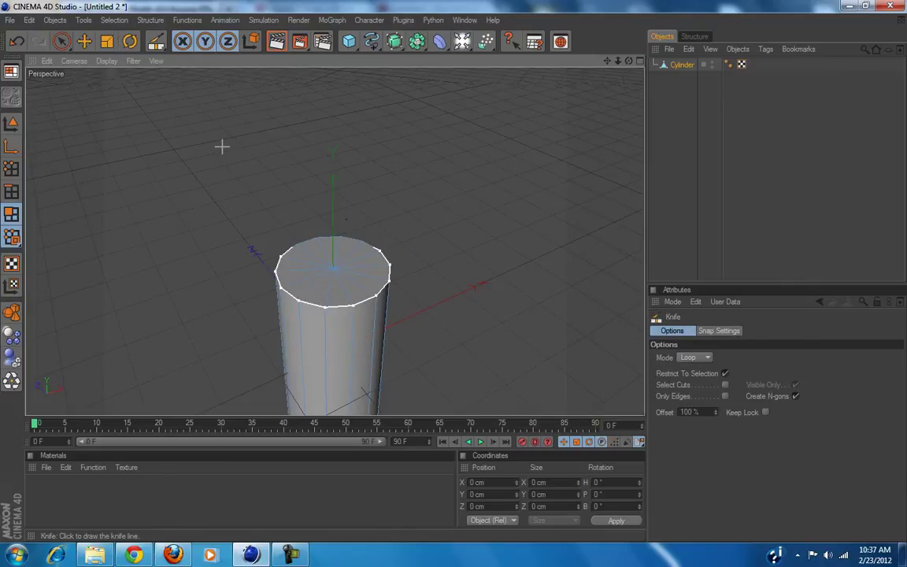
pyautogui.click(703, 358)
pyautogui.click(685, 375)
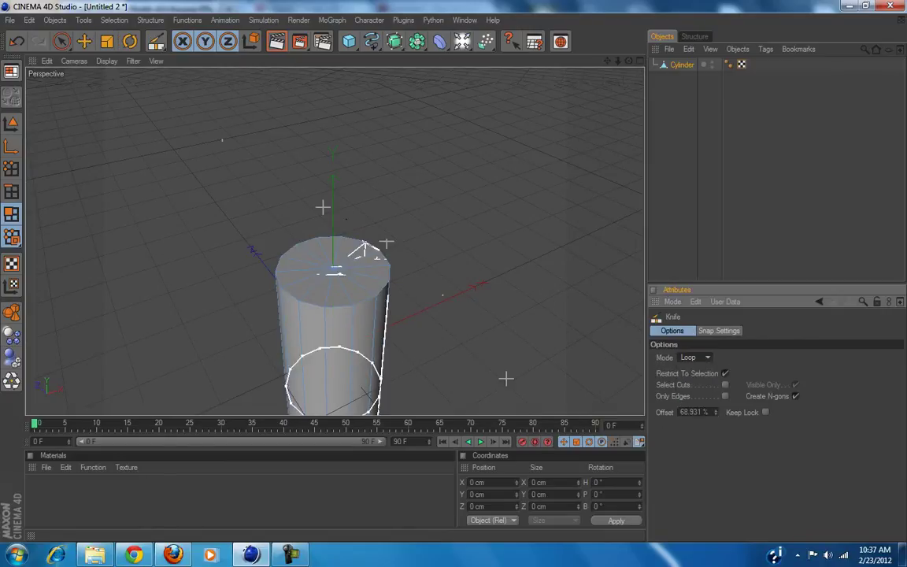
pyautogui.keyDown('alt'); pyautogui.moveTo(453, 325); pyautogui.dragTo(454, 274); pyautogui.keyUp('alt')
pyautogui.rightClick(429, 161)
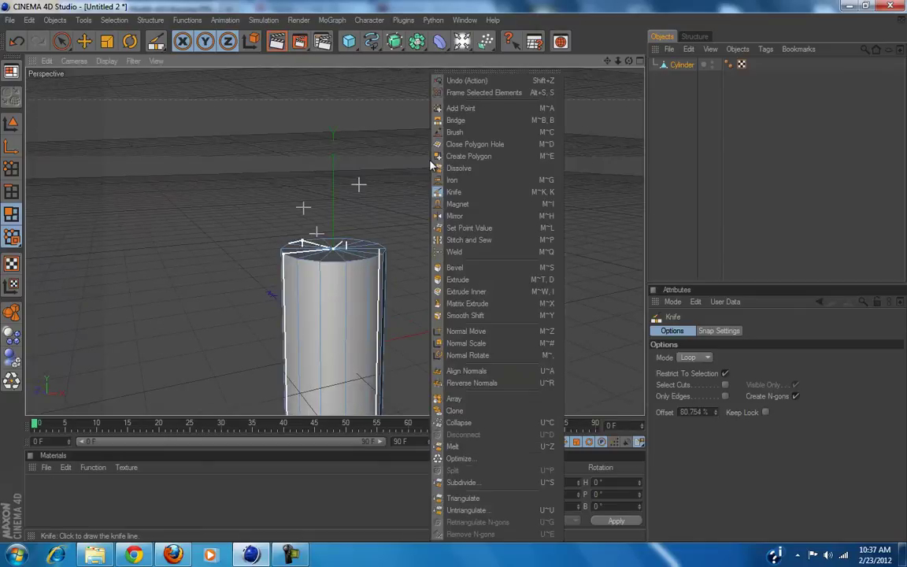
pyautogui.click(472, 192)
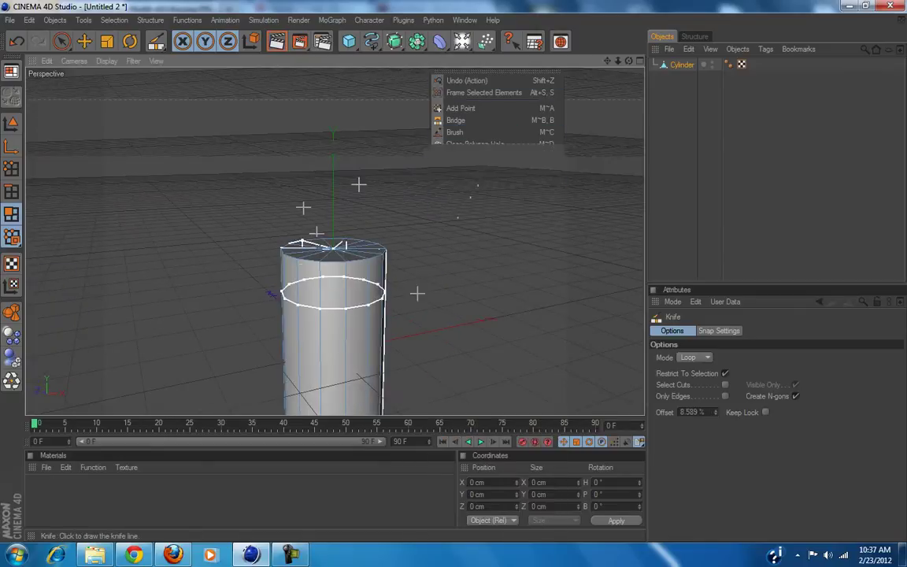
pyautogui.keyDown('alt'); pyautogui.moveTo(367, 301); pyautogui.dragTo(454, 267); pyautogui.keyUp('alt')
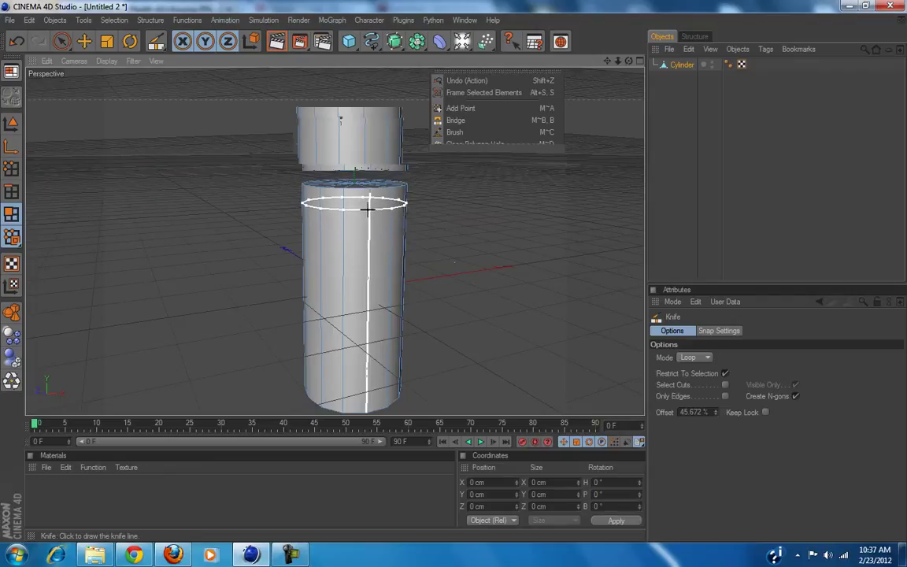
pyautogui.keyDown('alt'); pyautogui.moveTo(435, 358); pyautogui.dragTo(455, 263); pyautogui.keyUp('alt')
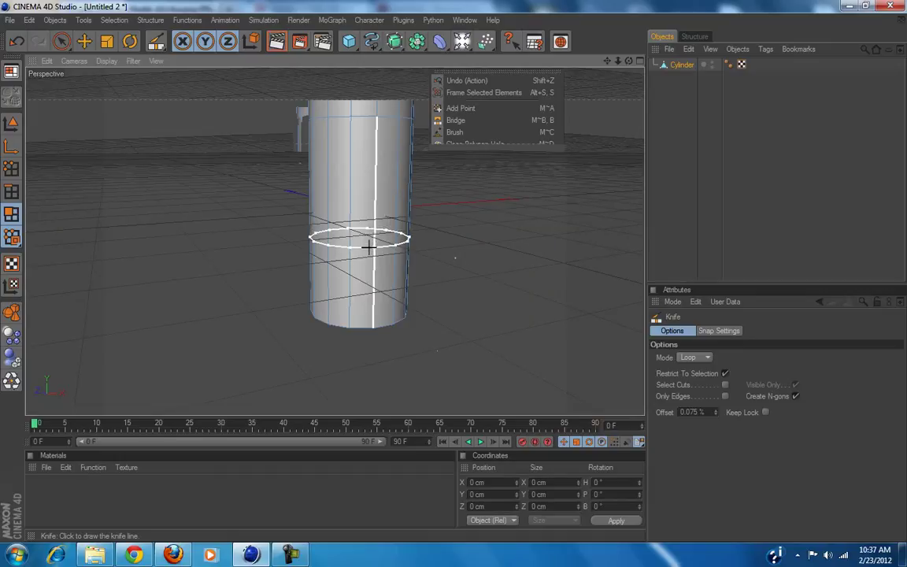
pyautogui.keyDown('alt'); pyautogui.moveTo(441, 248); pyautogui.dragTo(429, 310); pyautogui.keyUp('alt')
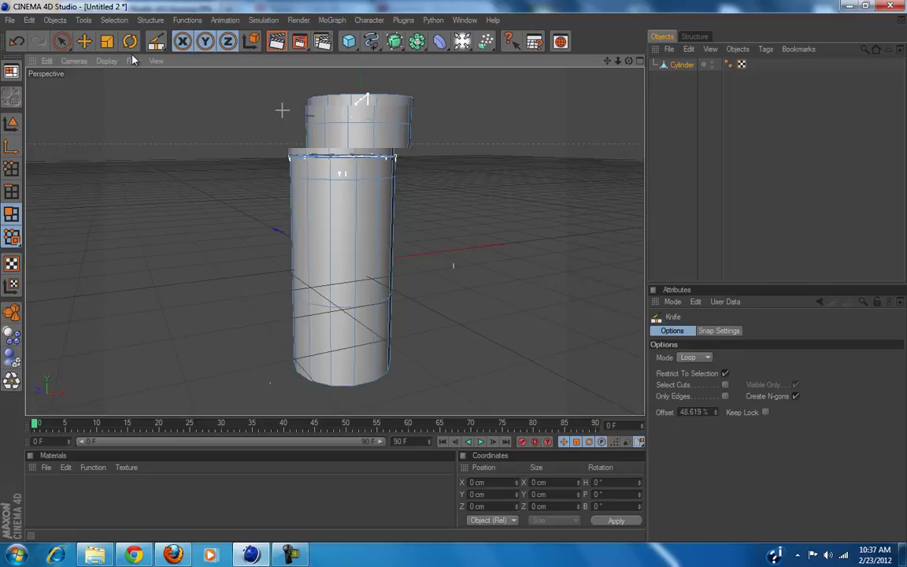
# Loop-select the cylinder's top cap polygons and scale them inward to about 120 cm wide.
pyautogui.click(63, 42)
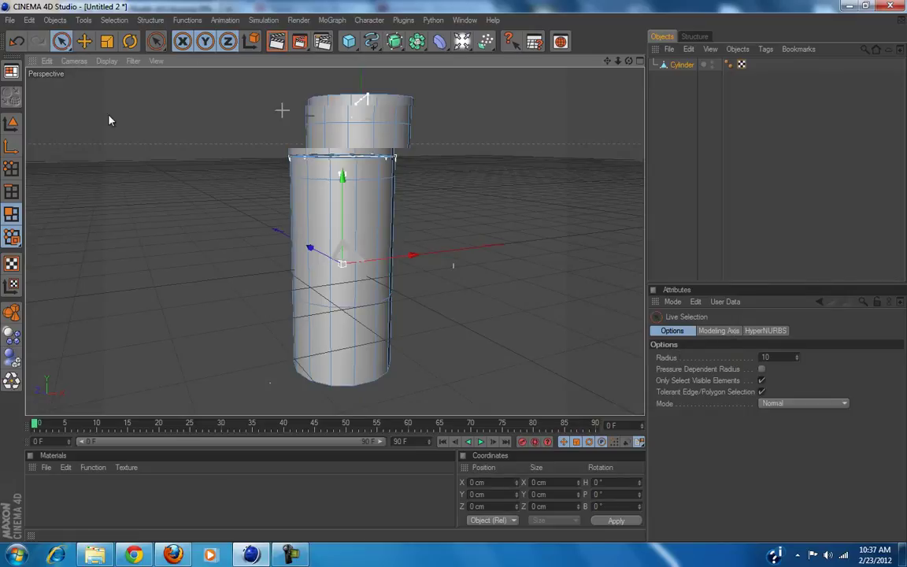
pyautogui.moveTo(223, 318)
pyautogui.keyDown('alt'); pyautogui.mouseDown()
pyautogui.moveTo(458, 268)
pyautogui.moveTo(226, 313)
pyautogui.mouseUp(); pyautogui.keyUp('alt')
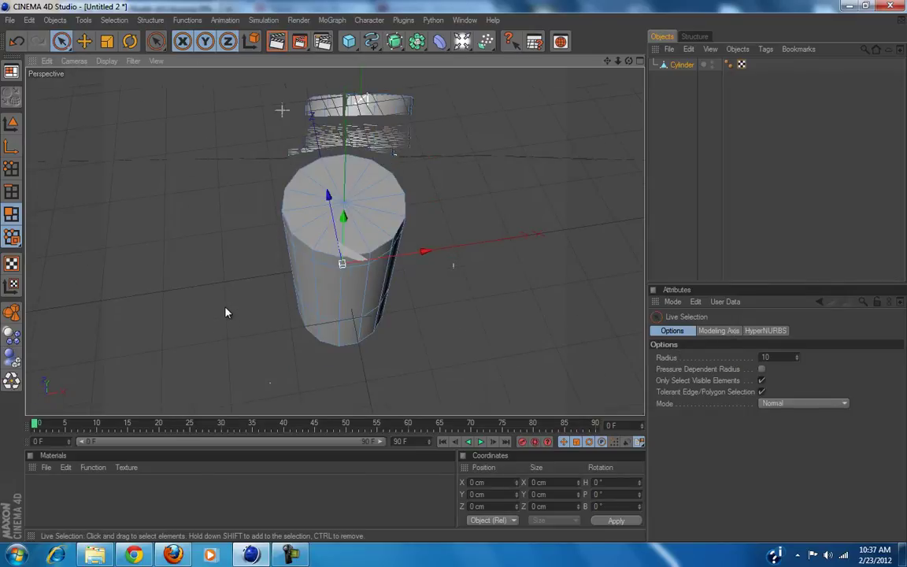
pyautogui.press('u')
pyautogui.press('l')
pyautogui.click(358, 244)
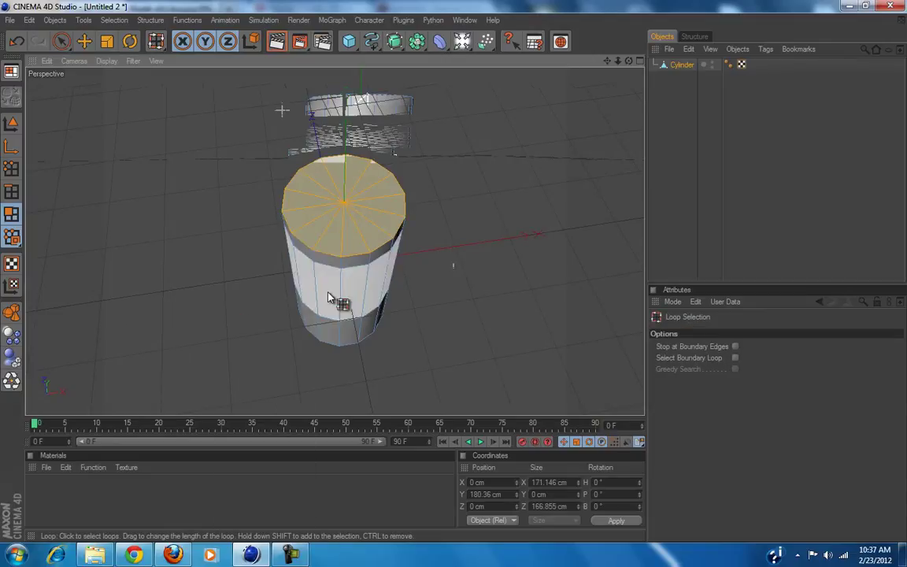
pyautogui.rightClick(438, 256)
pyautogui.press('Escape')
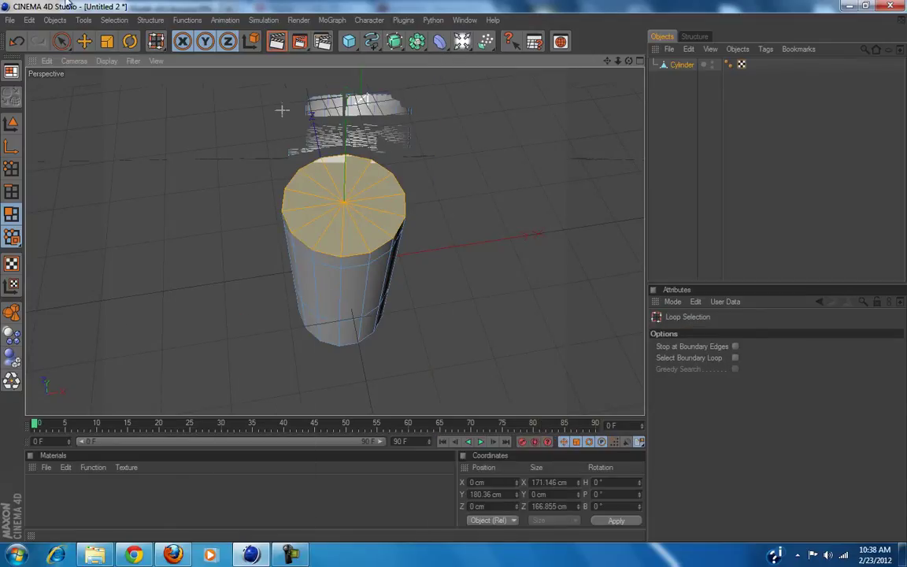
pyautogui.click(107, 41)
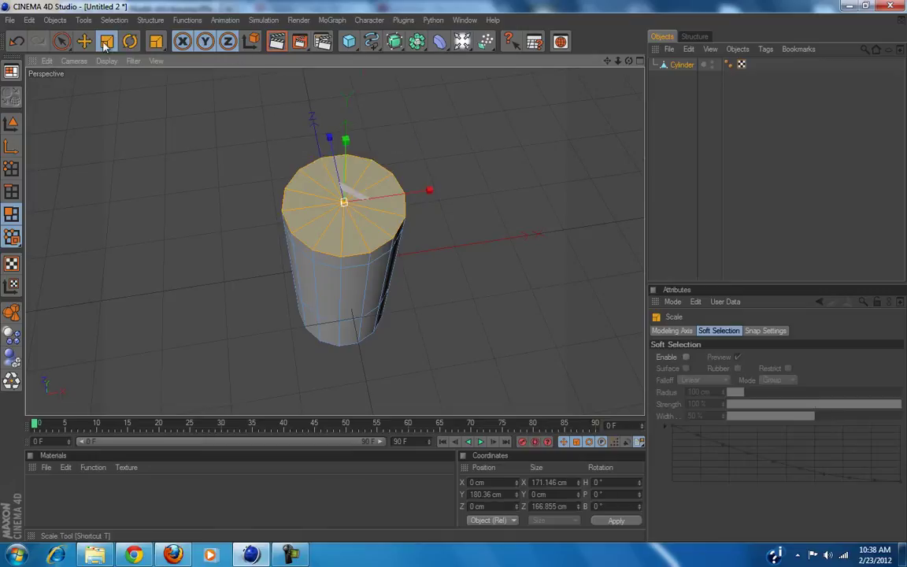
pyautogui.keyDown('alt'); pyautogui.moveTo(323, 193); pyautogui.dragTo(389, 215); pyautogui.keyUp('alt')
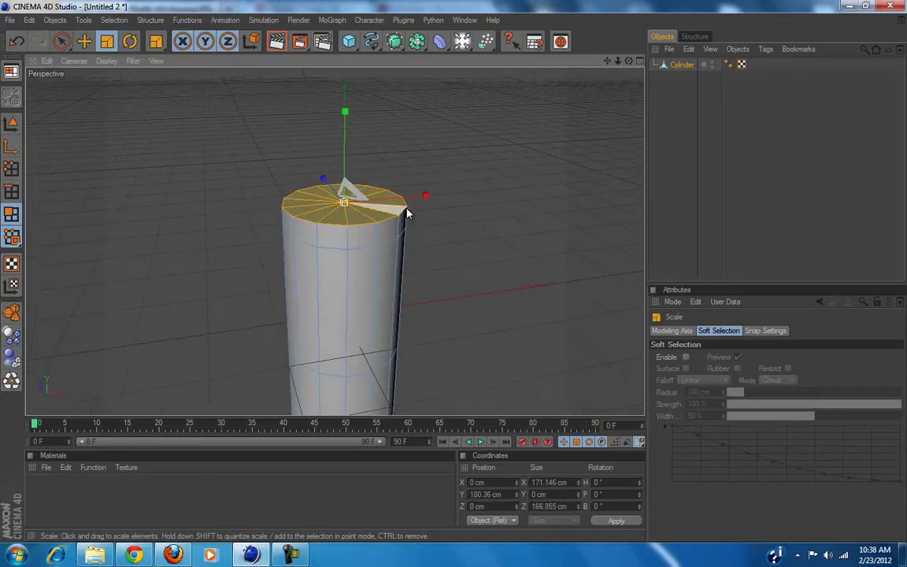
pyautogui.moveTo(505, 137); pyautogui.dragTo(266, 102)
# Lower the top cap by about 12 cm and scale it outward to about 136 cm wide.
pyautogui.click(84, 41)
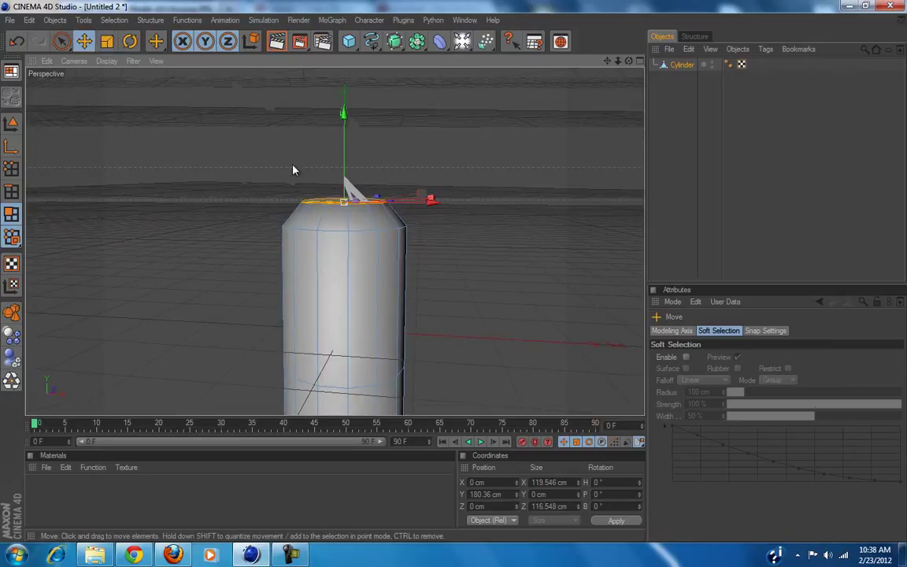
pyautogui.moveTo(344, 151); pyautogui.dragTo(347, 162)
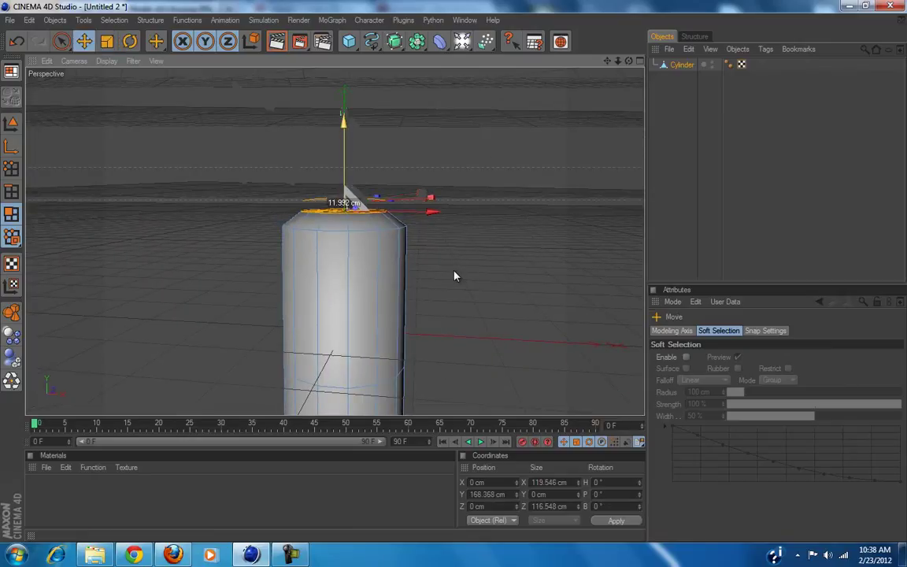
pyautogui.keyDown('alt'); pyautogui.moveTo(462, 254); pyautogui.dragTo(453, 273); pyautogui.keyUp('alt')
pyautogui.click(107, 41)
pyautogui.keyDown('alt'); pyautogui.moveTo(405, 194); pyautogui.dragTo(393, 285); pyautogui.keyUp('alt')
# Loop-select the ring of side polygons below the lower edge loop and scale it outward to about 197 cm wide.
pyautogui.keyDown('alt'); pyautogui.moveTo(395, 284); pyautogui.dragTo(393, 273, button='middle'); pyautogui.keyUp('alt')
pyautogui.keyDown('alt'); pyautogui.moveTo(393, 273); pyautogui.dragTo(414, 252, button='right'); pyautogui.keyUp('alt')
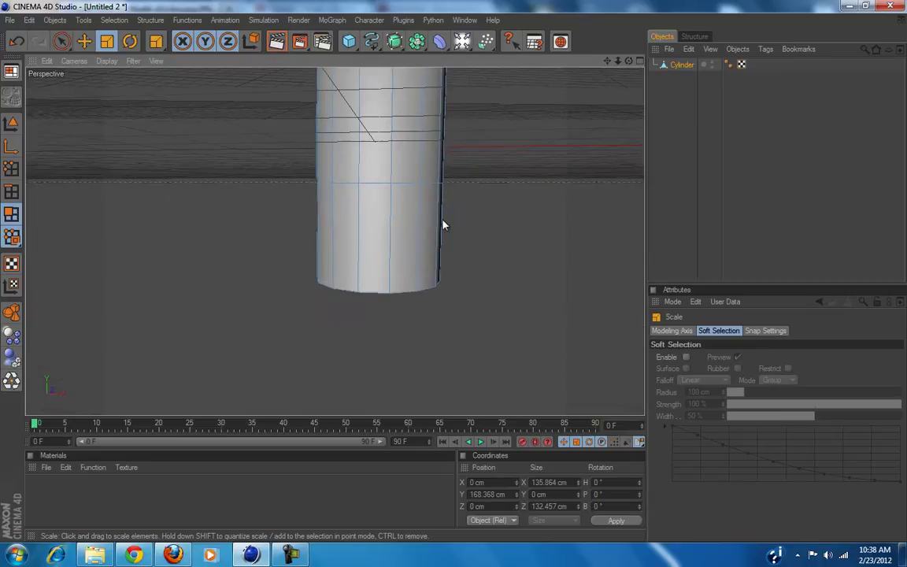
pyautogui.keyDown('alt'); pyautogui.moveTo(415, 253); pyautogui.dragTo(453, 276, button='middle'); pyautogui.keyUp('alt')
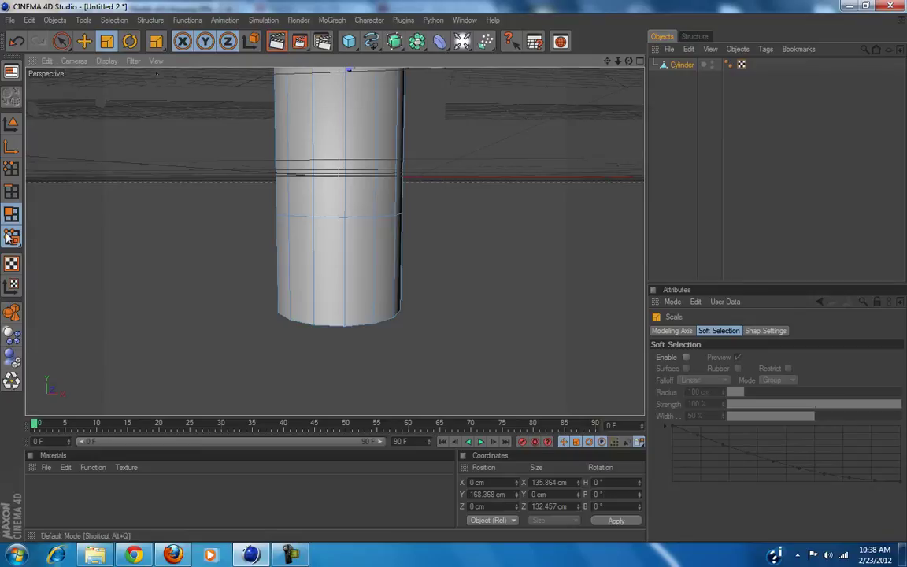
pyautogui.click(11, 192)
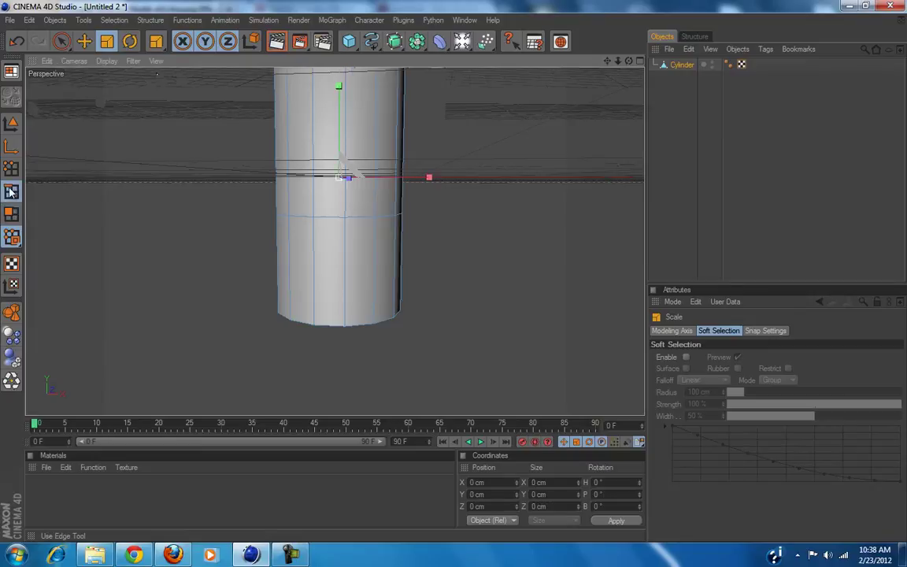
pyautogui.click(11, 213)
pyautogui.click(398, 236)
pyautogui.click(352, 271)
pyautogui.press('u')
pyautogui.press('l')
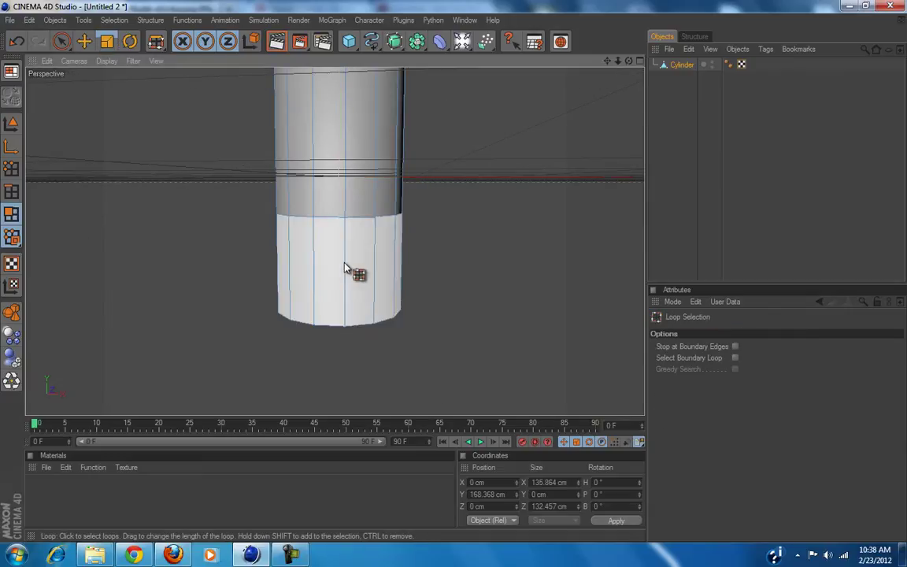
pyautogui.click(353, 264)
pyautogui.press('t')
pyautogui.moveTo(455, 271); pyautogui.dragTo(474, 272)
# Undo the last scaling of the lower polygon ring and scale it outward to about 207 cm wide.
pyautogui.keyDown('alt'); pyautogui.moveTo(452, 272); pyautogui.dragTo(417, 389, button='middle'); pyautogui.keyUp('alt')
pyautogui.keyDown('alt'); pyautogui.moveTo(455, 276); pyautogui.dragTo(341, 236); pyautogui.keyUp('alt')
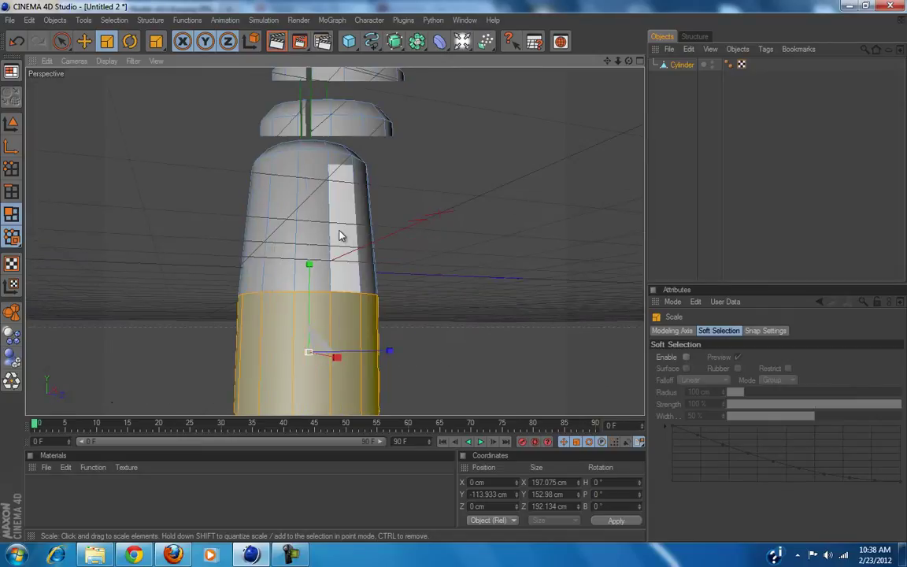
pyautogui.keyDown('alt'); pyautogui.moveTo(322, 341); pyautogui.dragTo(454, 277); pyautogui.keyUp('alt')
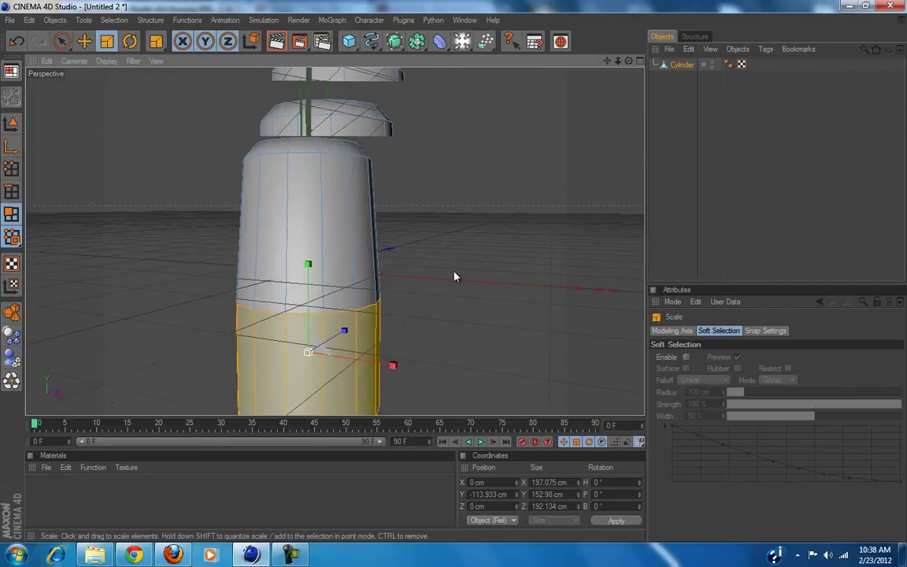
pyautogui.hotkey('ctrl', 'z')
pyautogui.hotkey('ctrl', 'z')
pyautogui.hotkey('ctrl', 'z')
pyautogui.hotkey('ctrl', 'z')
pyautogui.moveTo(446, 274)
pyautogui.mouseDown()
pyautogui.moveTo(482, 264)
pyautogui.moveTo(453, 271)
pyautogui.moveTo(464, 267)
pyautogui.moveTo(403, 313)
pyautogui.moveTo(455, 273)
pyautogui.moveTo(447, 262)
pyautogui.mouseUp()
# Loop-select the cylinder's bottom cap polygons and scale them outward to about 481 cm wide to flare the lampshade.
pyautogui.keyDown('alt'); pyautogui.moveTo(347, 214); pyautogui.dragTo(312, 363); pyautogui.keyUp('alt')
pyautogui.press('u')
pyautogui.press('l')
pyautogui.click(316, 359)
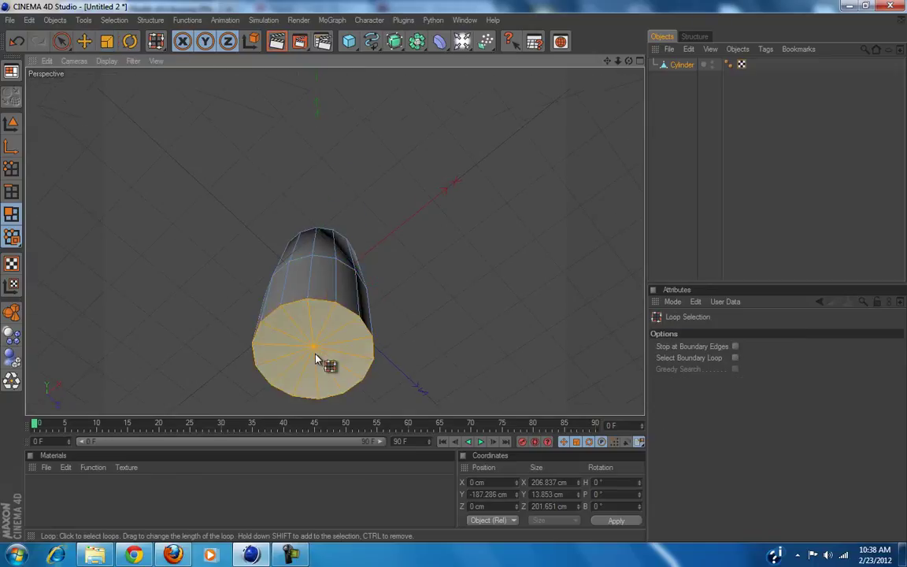
pyautogui.keyDown('alt'); pyautogui.moveTo(439, 242); pyautogui.dragTo(351, 307); pyautogui.keyUp('alt')
pyautogui.press('t')
pyautogui.keyDown('alt'); pyautogui.moveTo(407, 344); pyautogui.dragTo(676, 223); pyautogui.keyUp('alt')
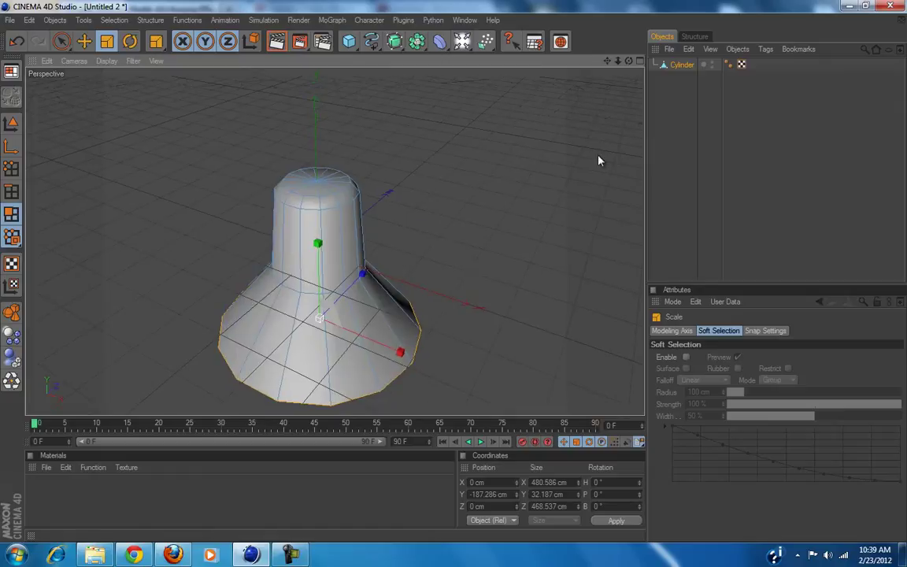
# Enlarge the flared bottom cap to about 535 cm wide, checking the lampshade's profile from the side.
pyautogui.keyDown('alt'); pyautogui.moveTo(426, 299); pyautogui.dragTo(449, 274); pyautogui.keyUp('alt')
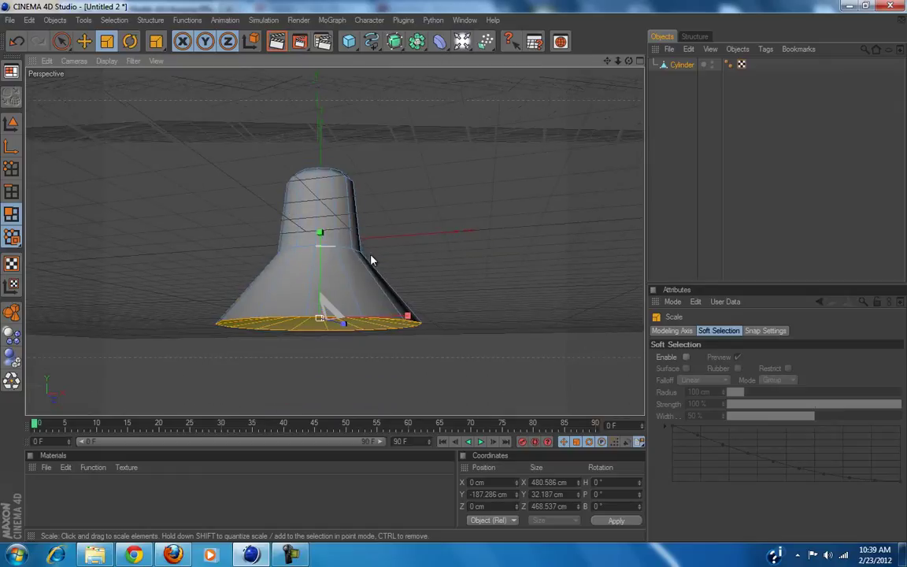
pyautogui.keyDown('alt'); pyautogui.moveTo(366, 257); pyautogui.dragTo(454, 273); pyautogui.keyUp('alt')
pyautogui.scroll(5, 393, 282)
pyautogui.keyDown('alt'); pyautogui.moveTo(393, 284); pyautogui.dragTo(454, 271); pyautogui.keyUp('alt')
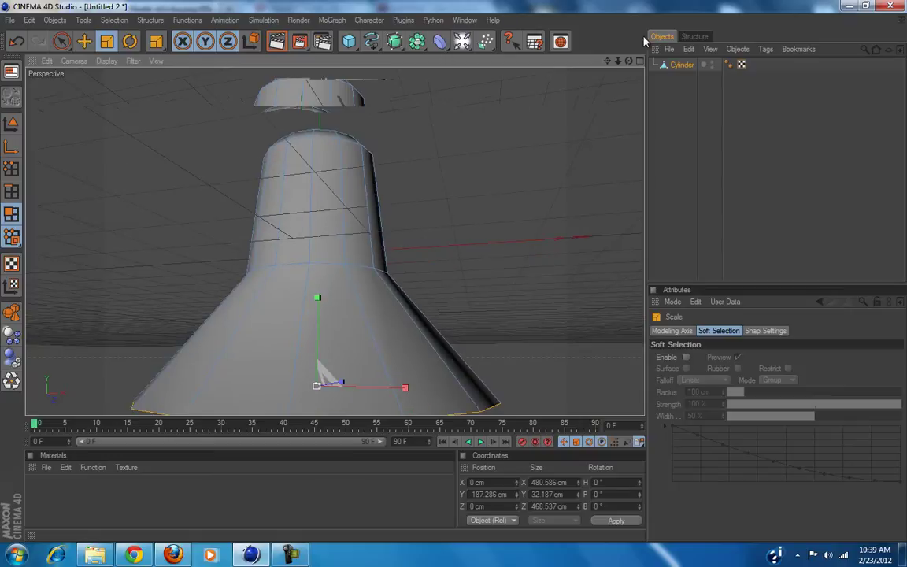
pyautogui.keyDown('alt'); pyautogui.moveTo(607, 120); pyautogui.dragTo(453, 274); pyautogui.keyUp('alt')
pyautogui.scroll(-3, 425, 297)
pyautogui.keyDown('alt'); pyautogui.moveTo(425, 314); pyautogui.dragTo(454, 277); pyautogui.keyUp('alt')
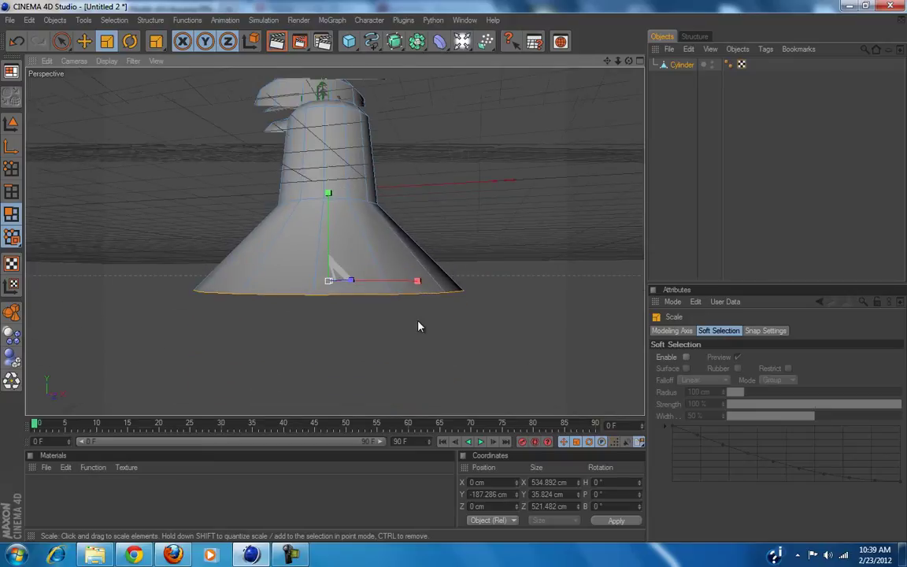
# Try to extrude the lampshade's bottom cap downward by 52.6 cm.
pyautogui.rightClick(521, 119)
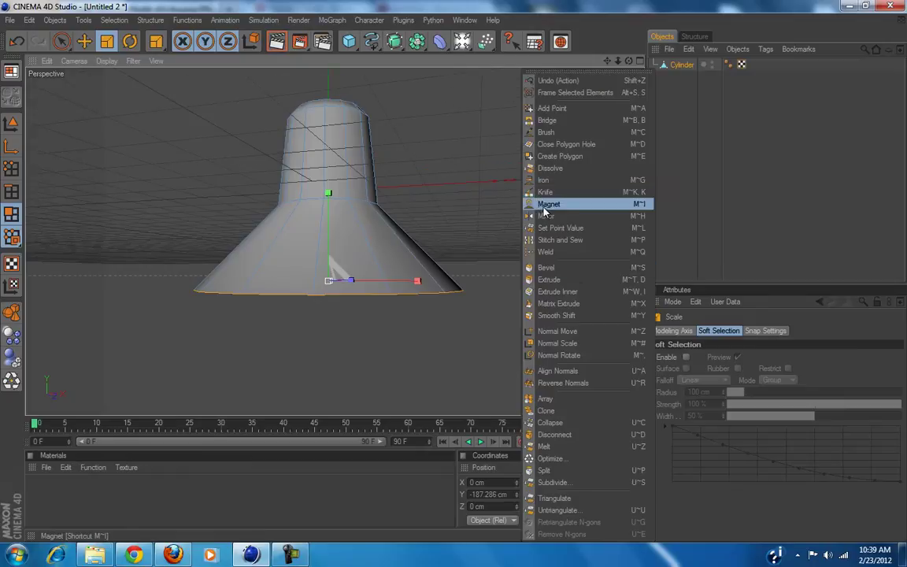
pyautogui.click(568, 281)
pyautogui.moveTo(472, 272)
pyautogui.mouseDown()
pyautogui.moveTo(453, 284)
pyautogui.moveTo(458, 267)
pyautogui.moveTo(469, 273)
pyautogui.moveTo(450, 287)
pyautogui.moveTo(463, 277)
pyautogui.moveTo(415, 259)
pyautogui.moveTo(455, 278)
pyautogui.mouseUp()
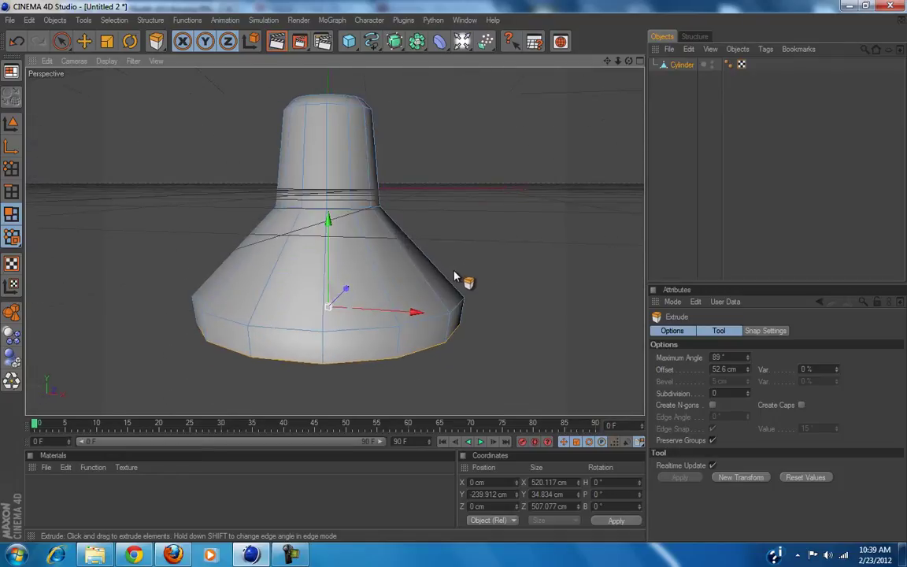
# Examine the extruded rim's profile in the full front view and return to the full perspective view.
pyautogui.click(639, 61)
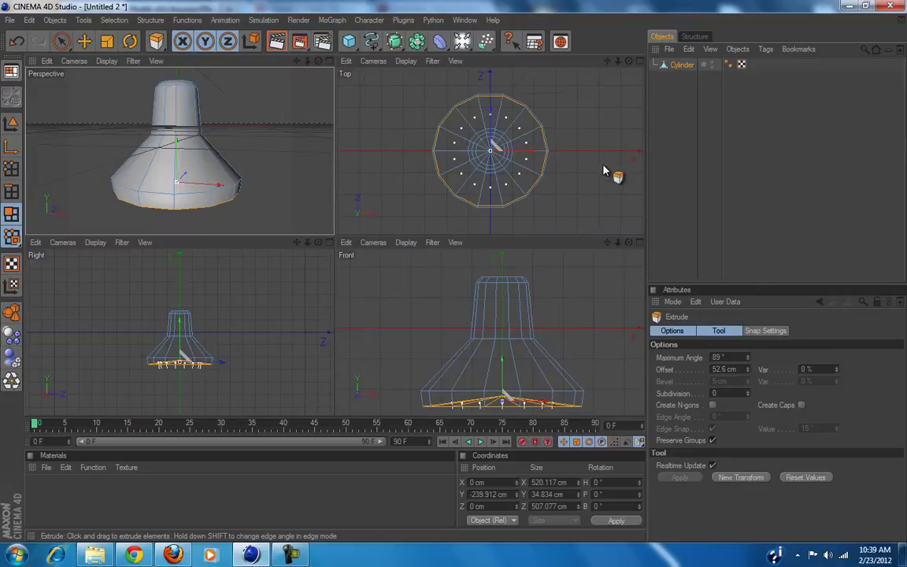
pyautogui.click(638, 244)
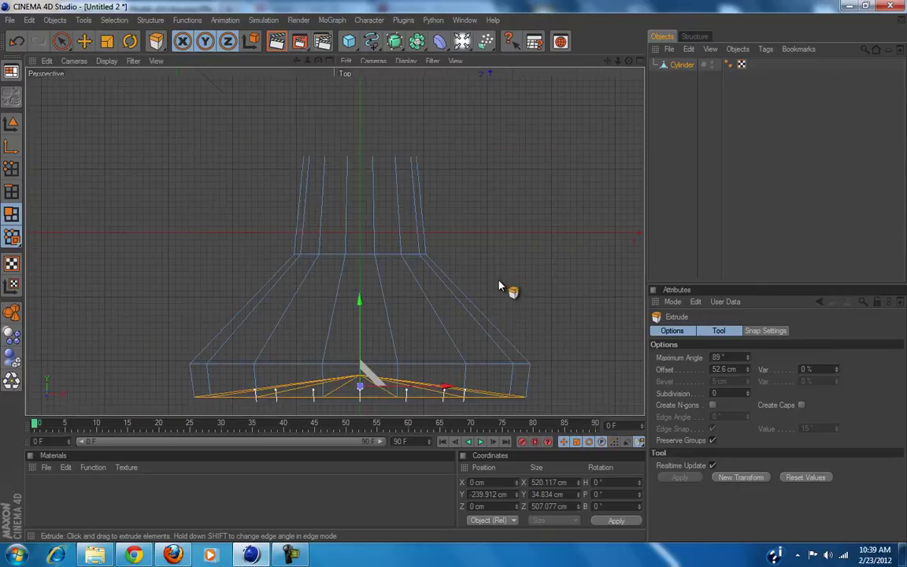
pyautogui.keyDown('alt'); pyautogui.moveTo(454, 275); pyautogui.dragTo(445, 178, button='middle'); pyautogui.keyUp('alt')
pyautogui.scroll(4, 411, 331)
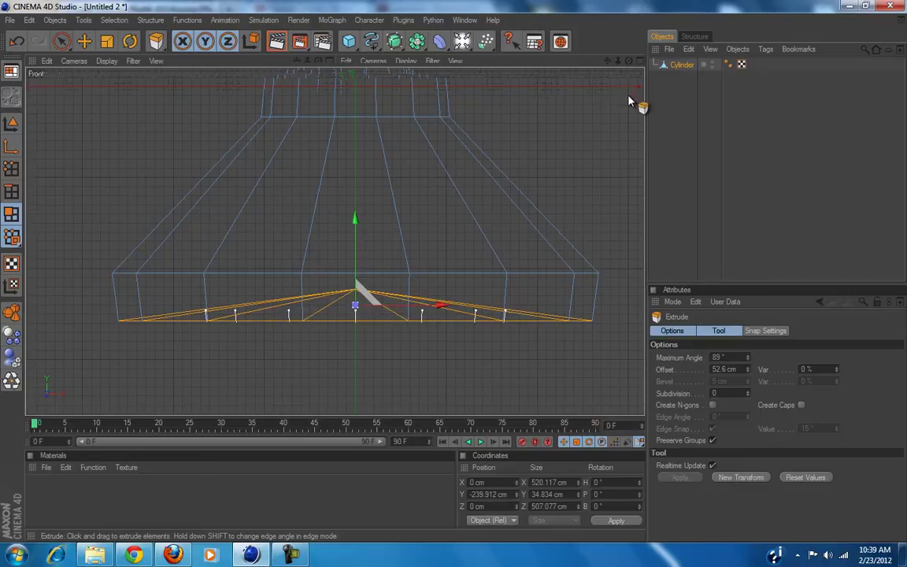
pyautogui.scroll(-3, 439, 263)
pyautogui.scroll(-2, 440, 263)
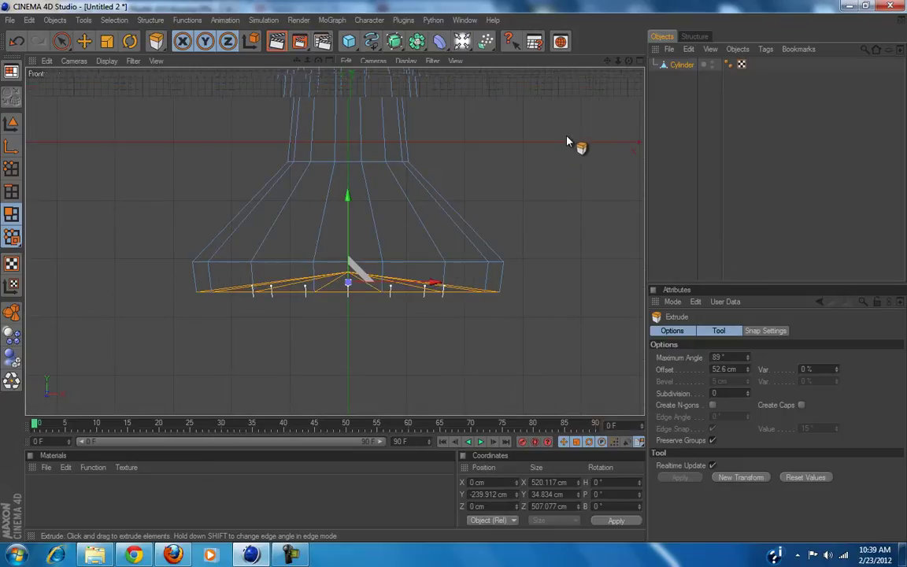
pyautogui.click(637, 61)
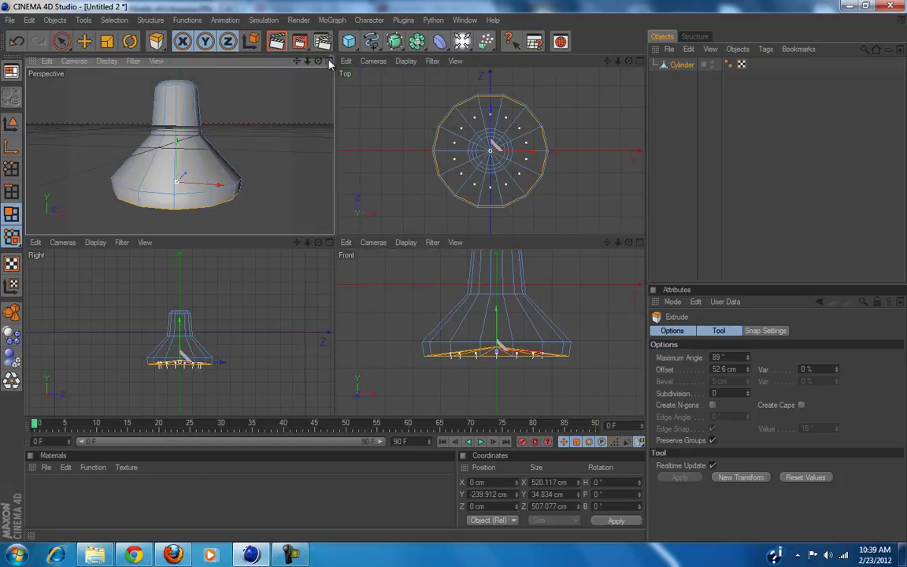
pyautogui.click(330, 61)
# Undo the extrusion of the bottom cap.
pyautogui.keyDown('alt'); pyautogui.moveTo(388, 248); pyautogui.dragTo(400, 211); pyautogui.keyUp('alt')
pyautogui.hotkey('ctrl', 'z')
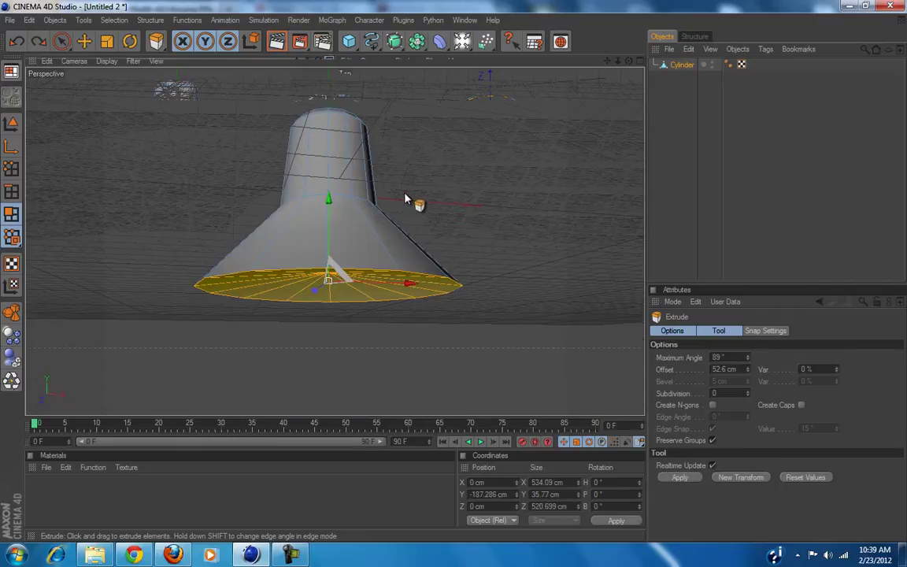
pyautogui.keyDown('alt'); pyautogui.moveTo(431, 208); pyautogui.dragTo(450, 192); pyautogui.keyUp('alt')
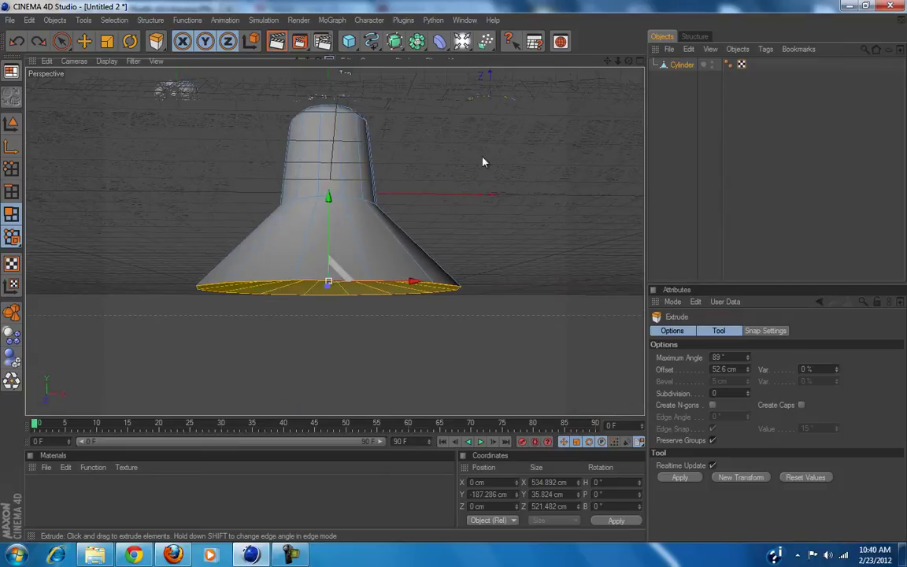
# Move the bottom cap's centre point down to about Y -205 cm, level with the lampshade's rim, so the cap is flat.
pyautogui.click(641, 61)
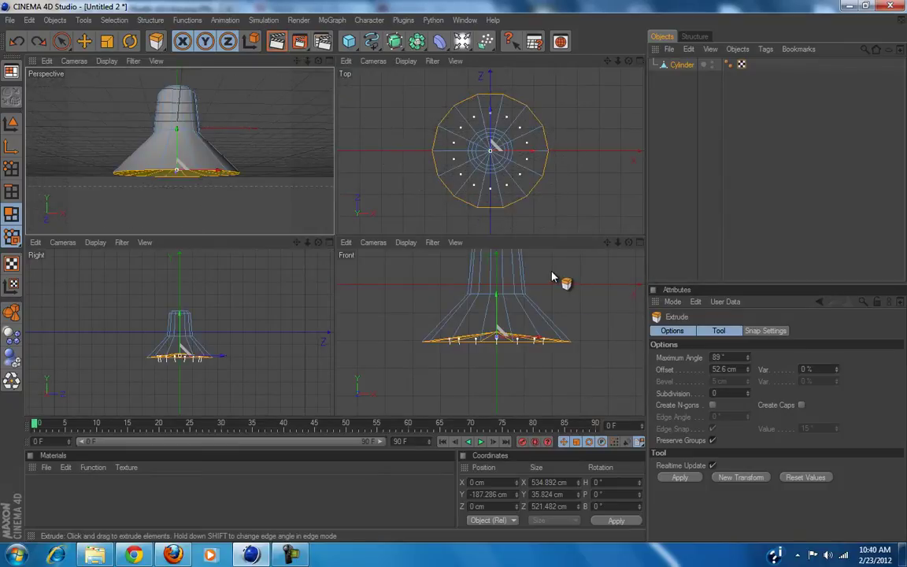
pyautogui.click(329, 60)
pyautogui.click(15, 169)
pyautogui.keyDown('alt'); pyautogui.moveTo(455, 287); pyautogui.dragTo(456, 277); pyautogui.keyUp('alt')
pyautogui.moveTo(330, 243); pyautogui.dragTo(460, 283)
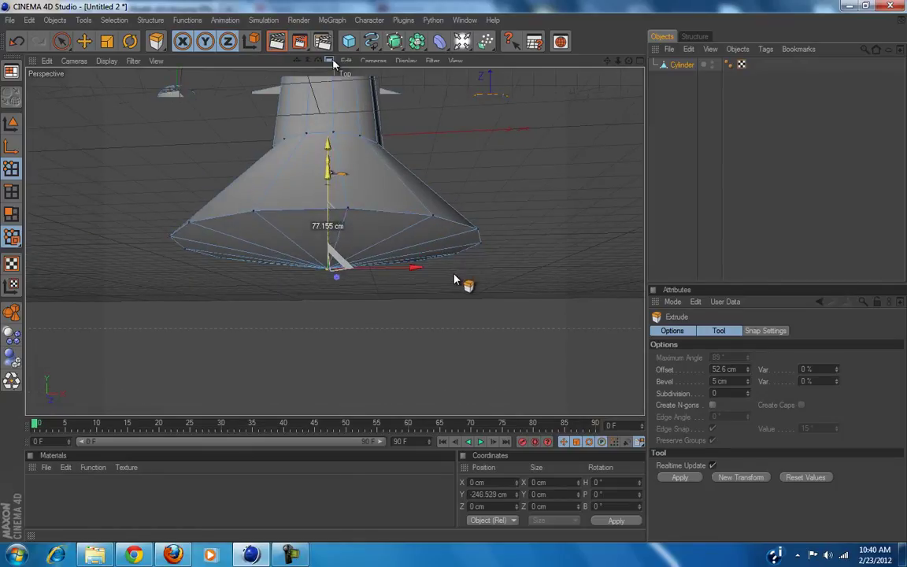
pyautogui.click(639, 62)
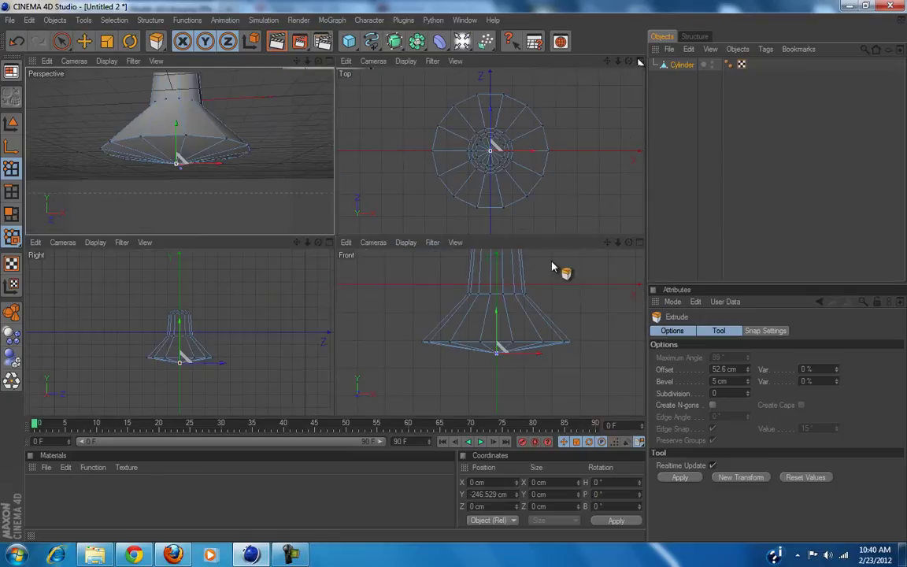
pyautogui.middleClick(572, 296)
pyautogui.scroll(8, 256, 299)
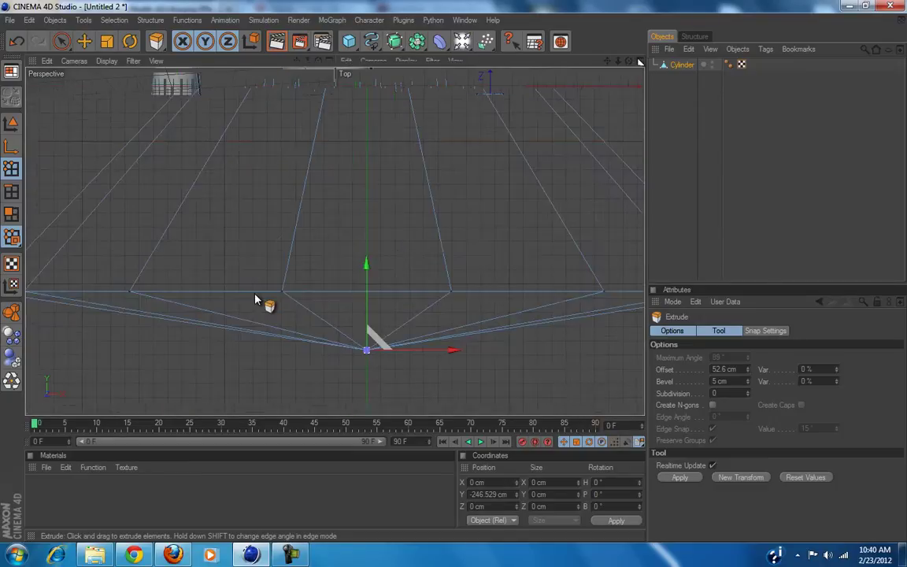
pyautogui.moveTo(394, 365); pyautogui.dragTo(454, 277)
pyautogui.scroll(-5, 415, 326)
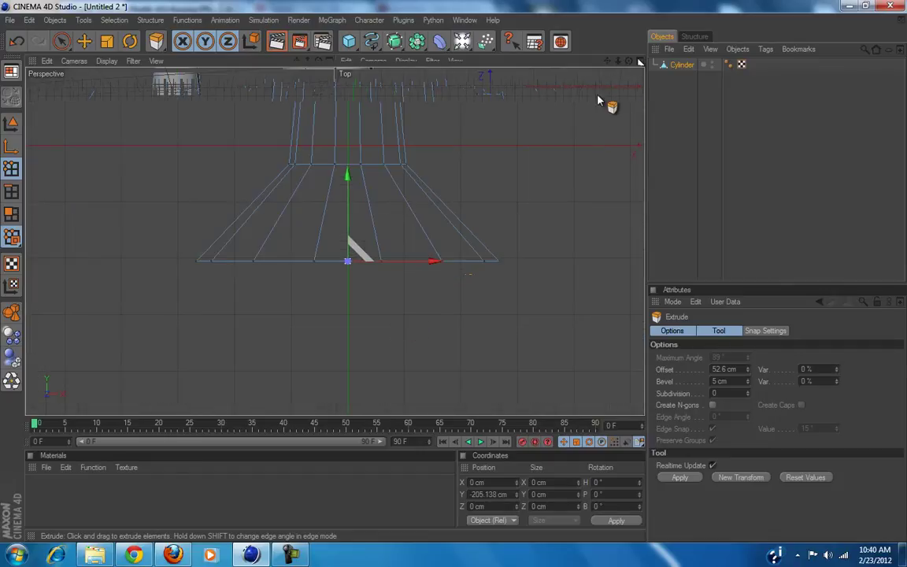
# Extrude the flattened bottom cap polygons downward by 107 cm and raise the cap to shorten the new rim band.
pyautogui.click(639, 62)
pyautogui.click(330, 63)
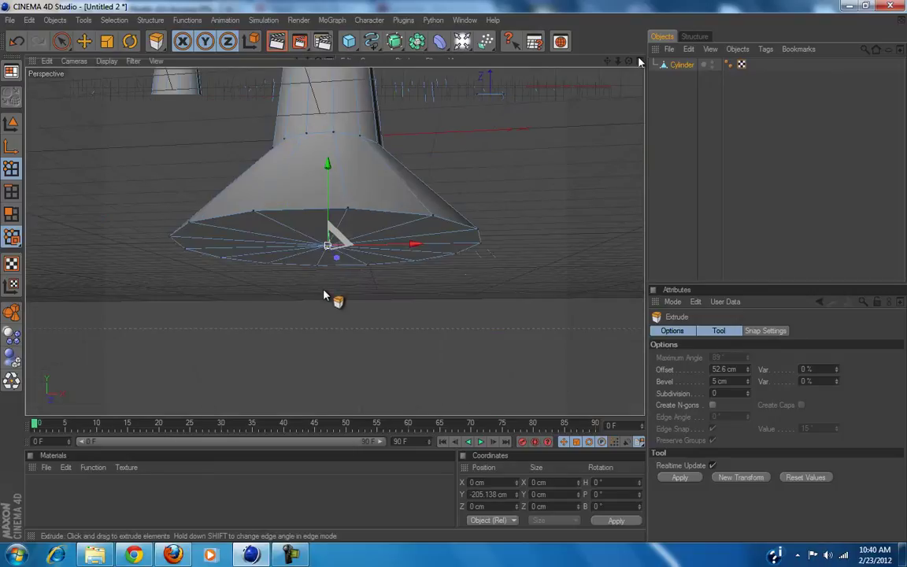
pyautogui.scroll(3, 465, 277)
pyautogui.scroll(-4, 465, 277)
pyautogui.keyDown('alt'); pyautogui.moveTo(447, 291); pyautogui.dragTo(314, 330); pyautogui.keyUp('alt')
pyautogui.click(12, 235)
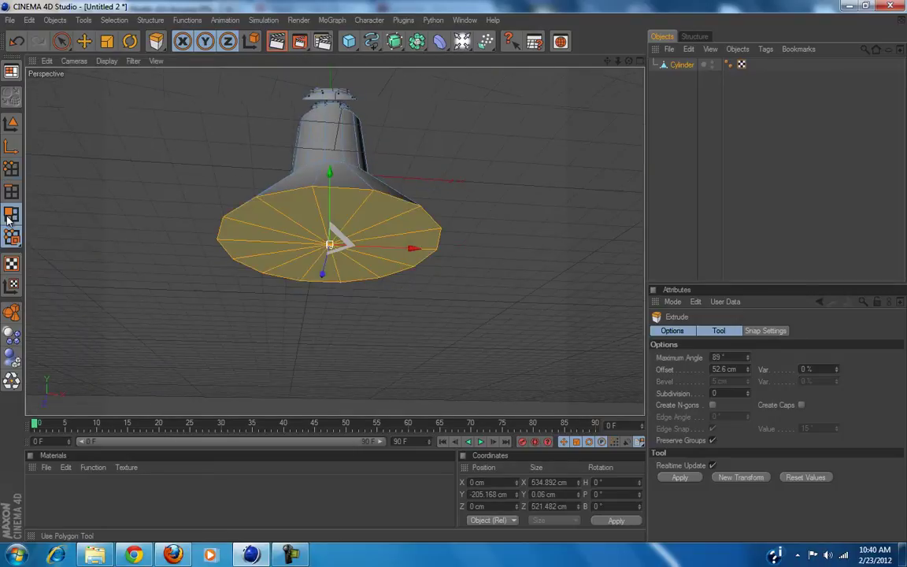
pyautogui.rightClick(492, 254)
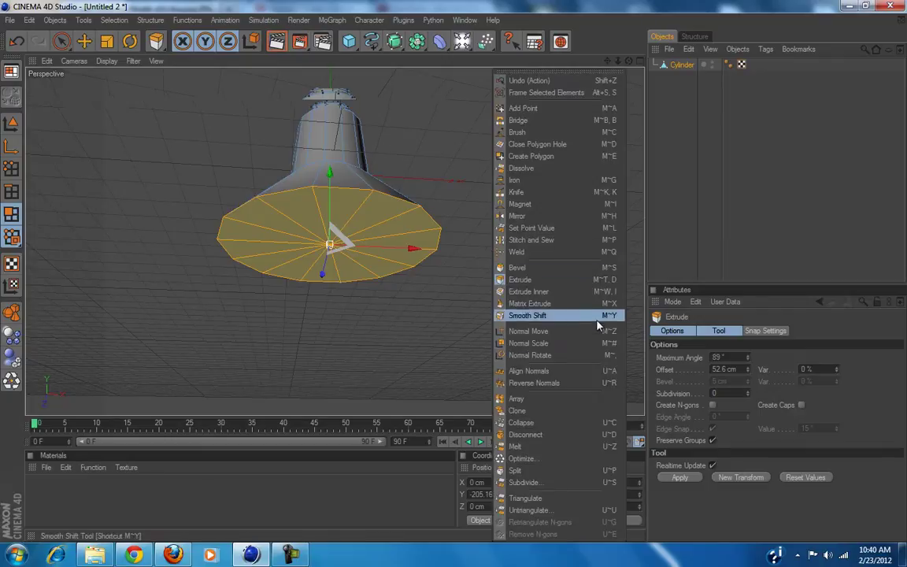
pyautogui.click(545, 276)
pyautogui.moveTo(545, 276); pyautogui.dragTo(461, 283)
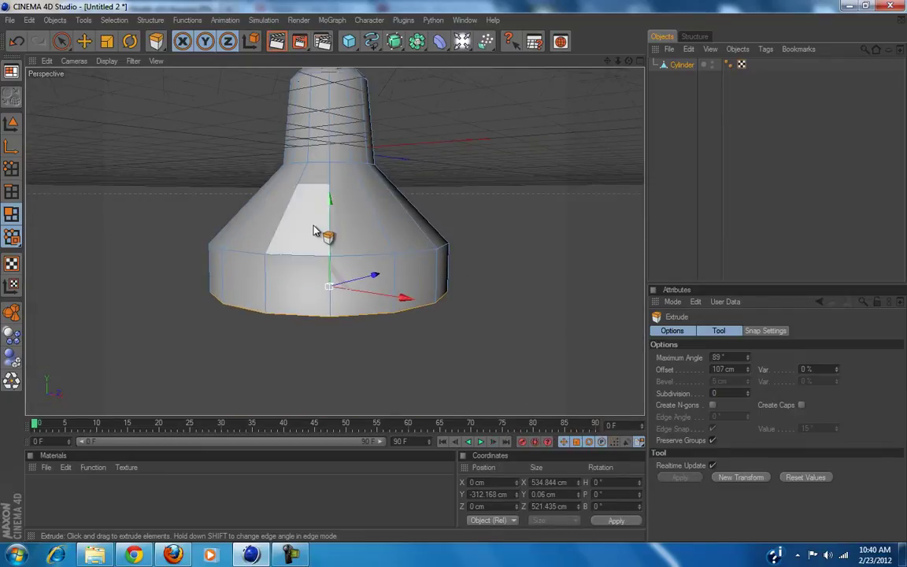
pyautogui.moveTo(331, 247); pyautogui.dragTo(461, 279)
# Loop-select the edge ring where the flare meets the rim band, scale it to about 495 cm wide, and clear the selection.
pyautogui.click(11, 191)
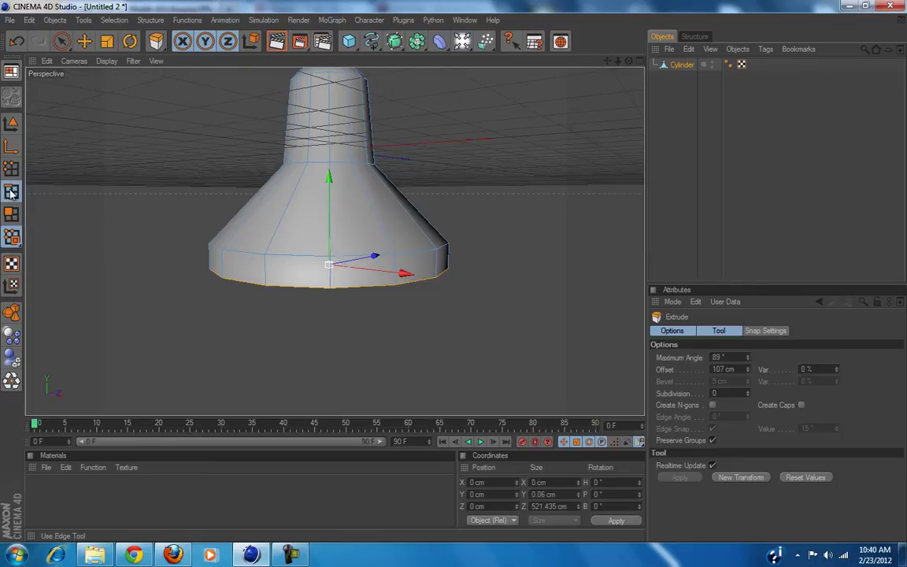
pyautogui.press('u')
pyautogui.press('l')
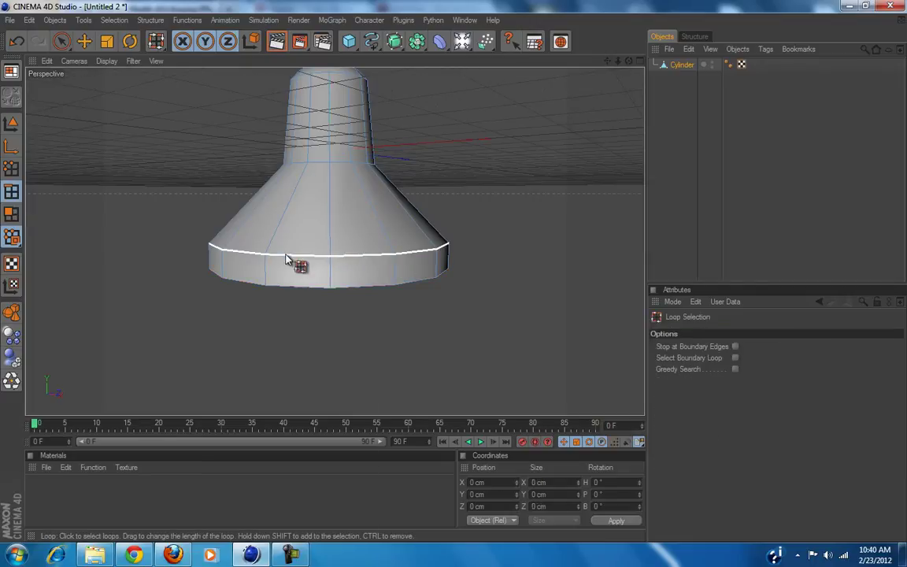
pyautogui.click(107, 41)
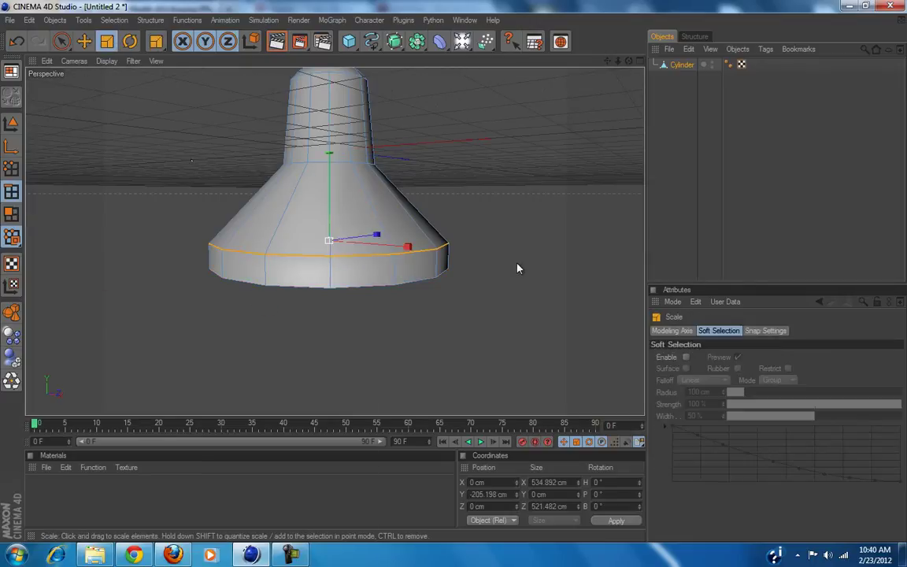
pyautogui.moveTo(451, 277)
pyautogui.mouseDown()
pyautogui.moveTo(461, 277)
pyautogui.moveTo(453, 276)
pyautogui.mouseUp()
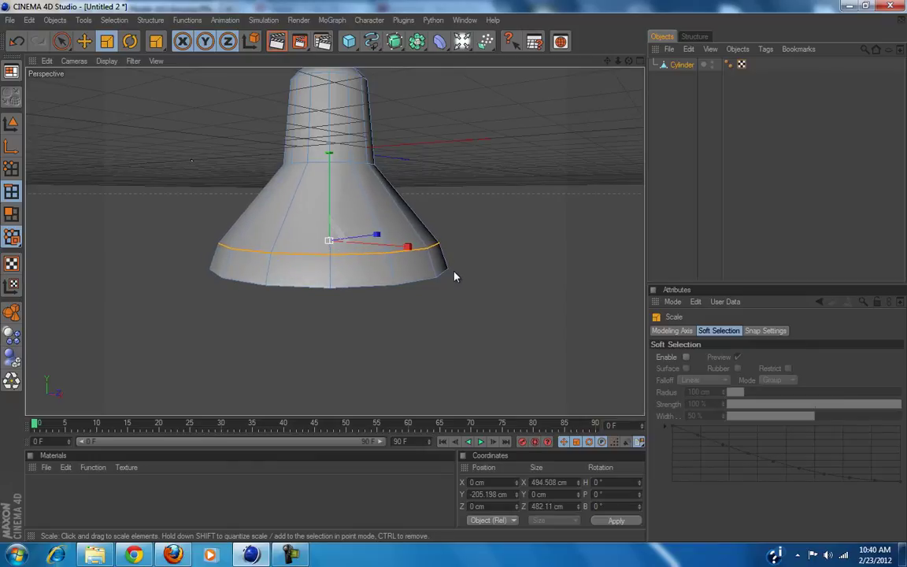
pyautogui.click(525, 226)
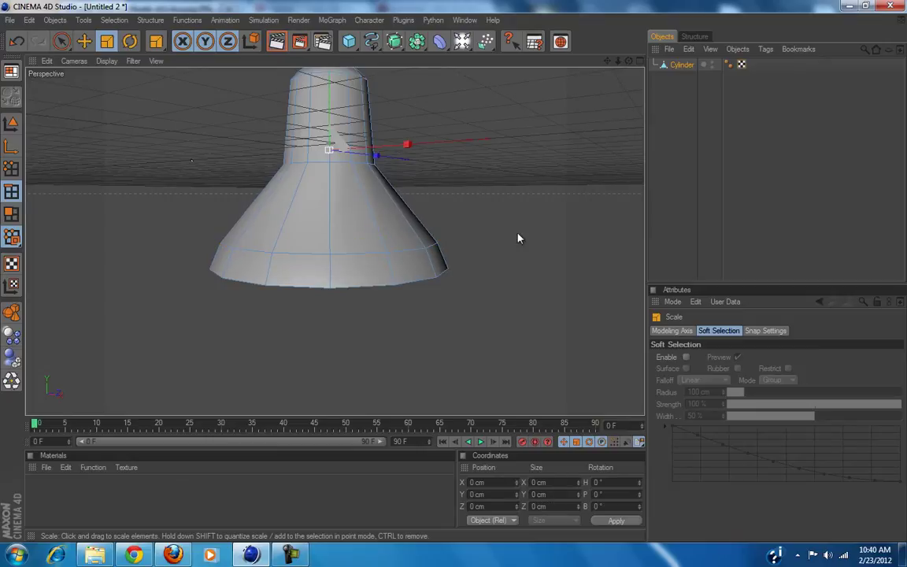
# Examine the lampshade's shape from several angles and compare it with the Pixar lamp reference image in Firefox.
pyautogui.keyDown('alt'); pyautogui.moveTo(366, 300); pyautogui.dragTo(455, 276); pyautogui.keyUp('alt')
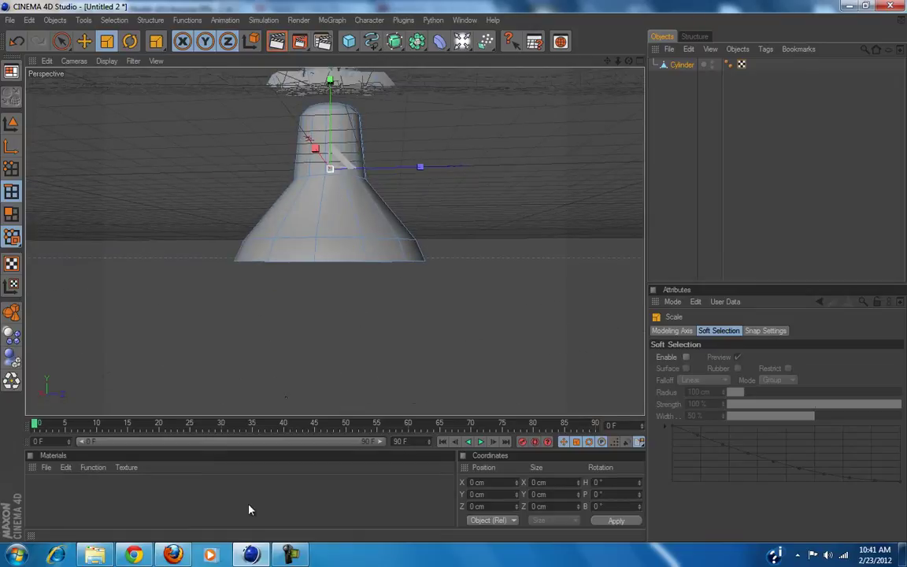
pyautogui.scroll(3, 397, 276)
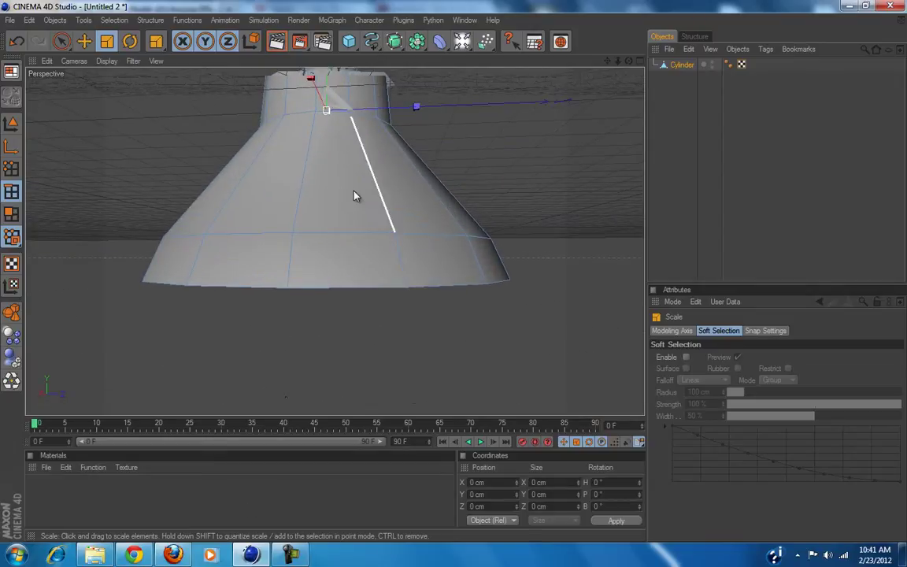
pyautogui.keyDown('alt'); pyautogui.moveTo(358, 194); pyautogui.dragTo(354, 196); pyautogui.keyUp('alt')
pyautogui.keyDown('alt'); pyautogui.moveTo(461, 259); pyautogui.dragTo(344, 188); pyautogui.keyUp('alt')
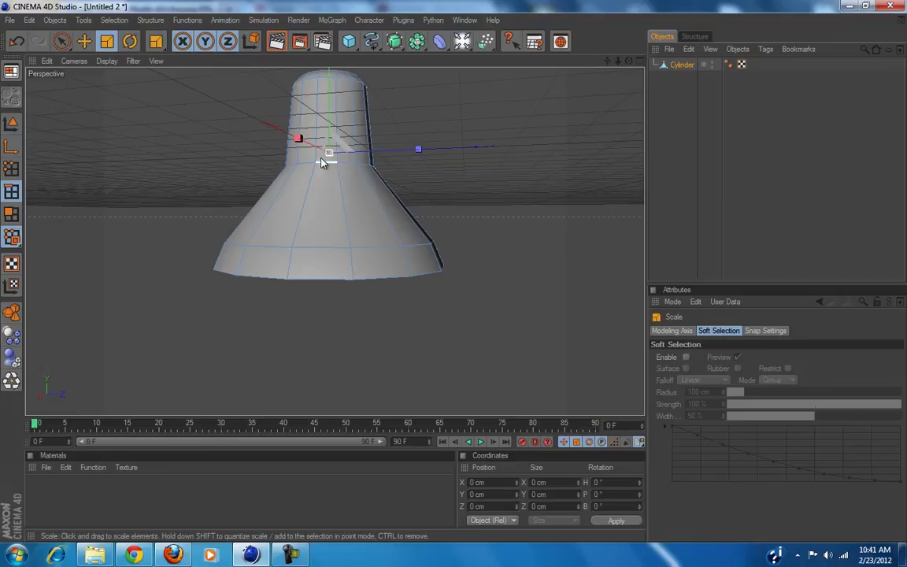
pyautogui.keyDown('alt'); pyautogui.moveTo(337, 316); pyautogui.dragTo(453, 277); pyautogui.keyUp('alt')
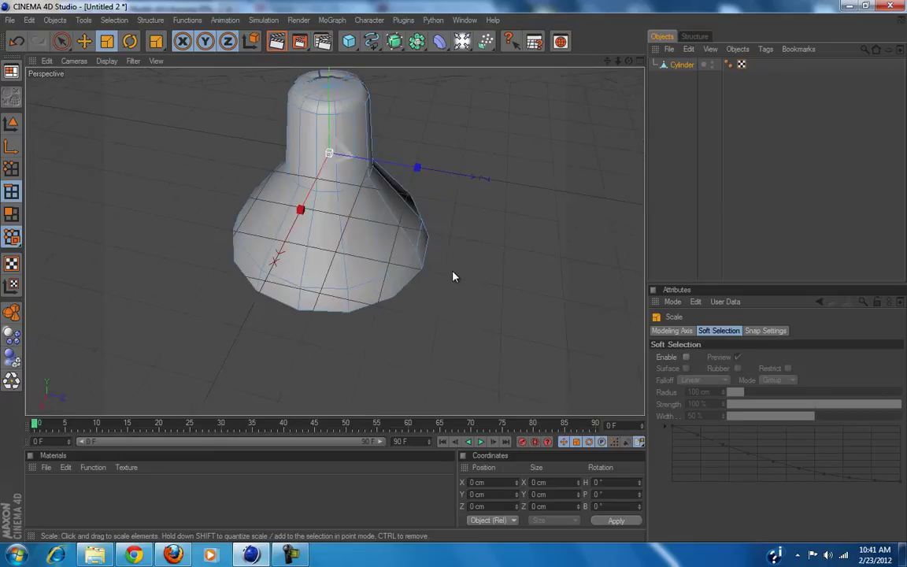
pyautogui.click(181, 555)
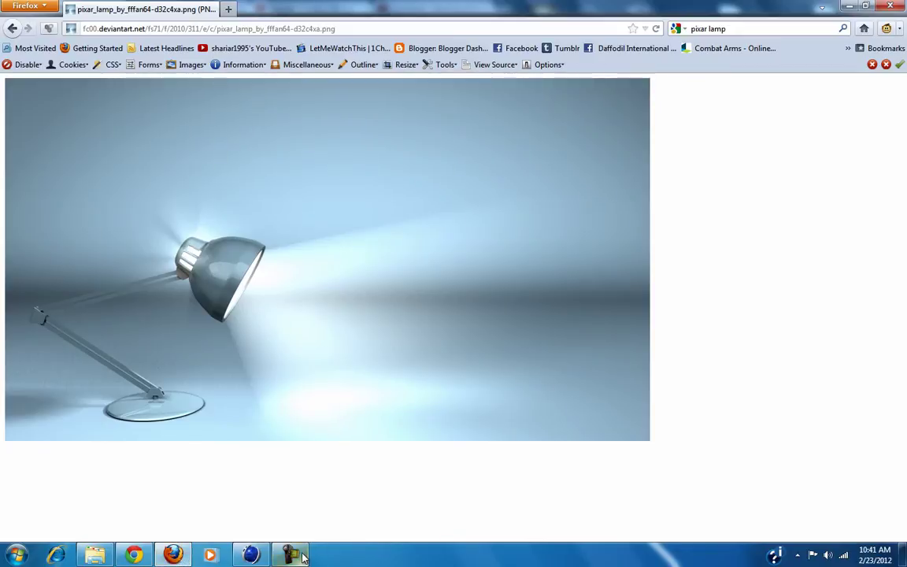
pyautogui.moveTo(299, 559)
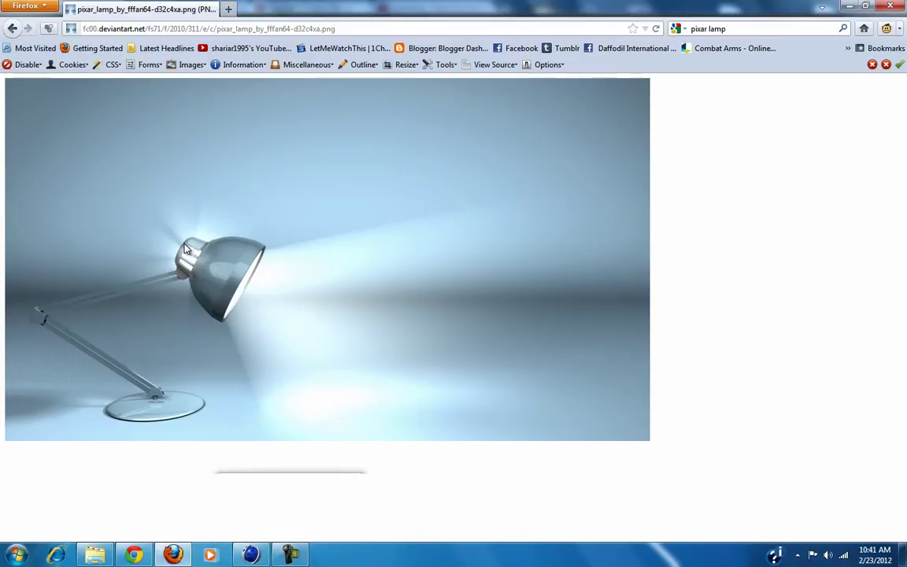
pyautogui.press('F9')
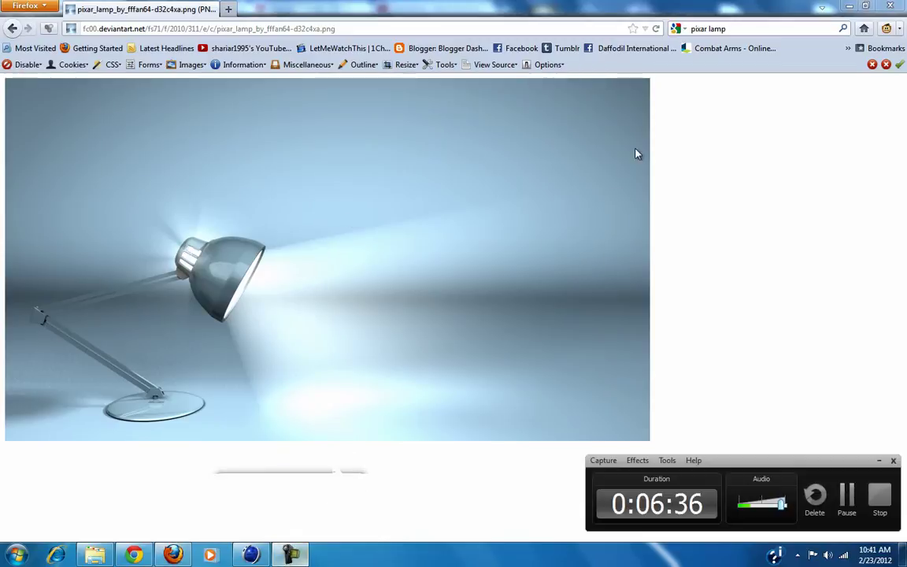
pyautogui.click(258, 549)
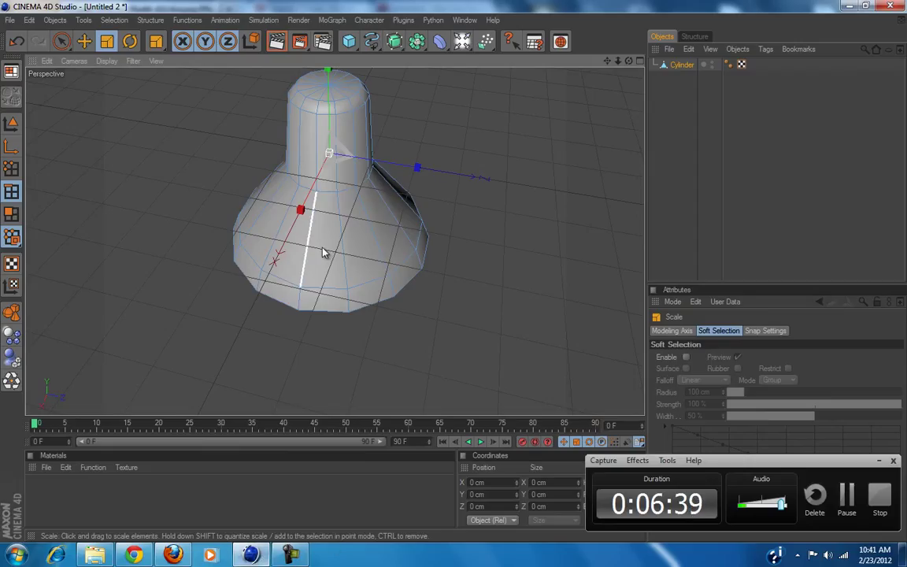
pyautogui.click(878, 461)
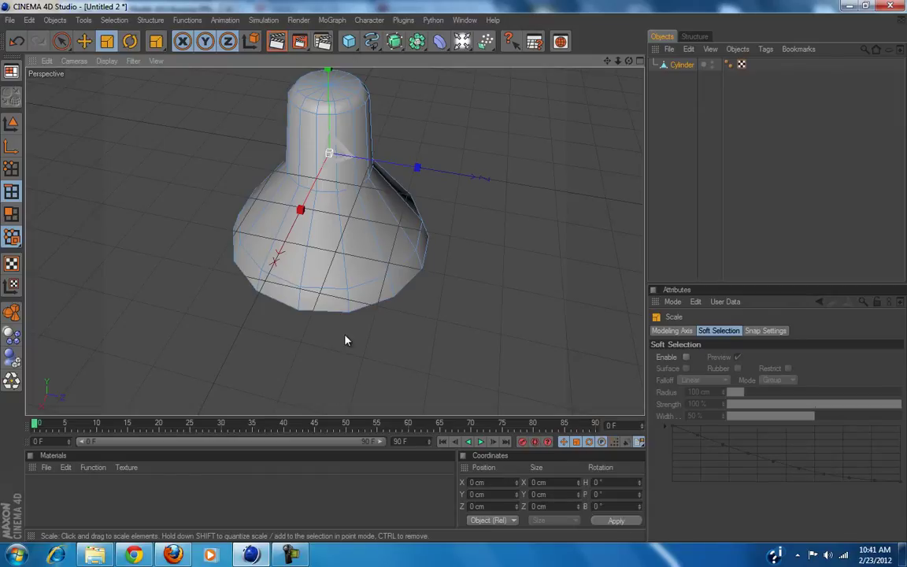
# Select three adjacent side polygons on the lampshade's neck and the three matching polygons on the opposite side.
pyautogui.keyDown('alt'); pyautogui.moveTo(337, 330); pyautogui.dragTo(455, 275); pyautogui.keyUp('alt')
pyautogui.click(62, 41)
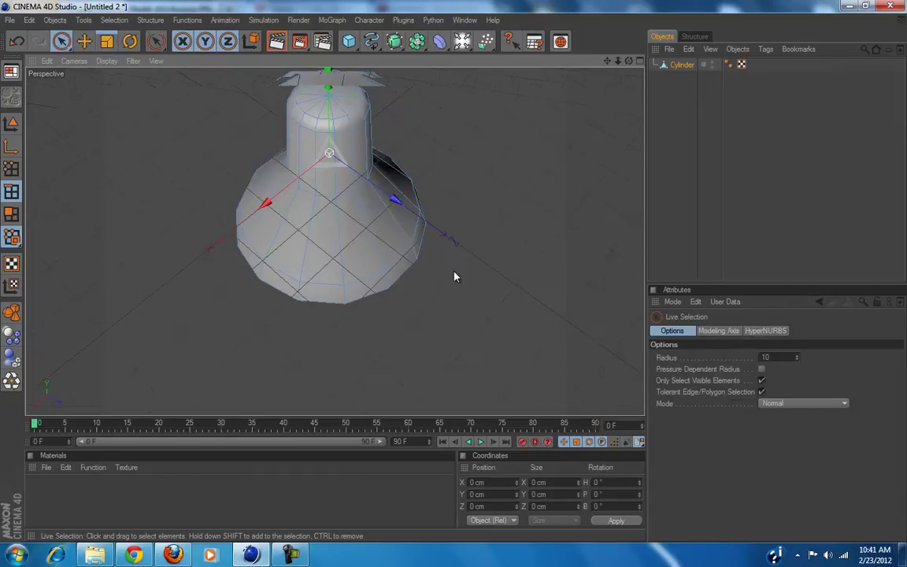
pyautogui.click(791, 146)
pyautogui.keyDown('alt'); pyautogui.moveTo(193, 314); pyautogui.dragTo(283, 248); pyautogui.keyUp('alt')
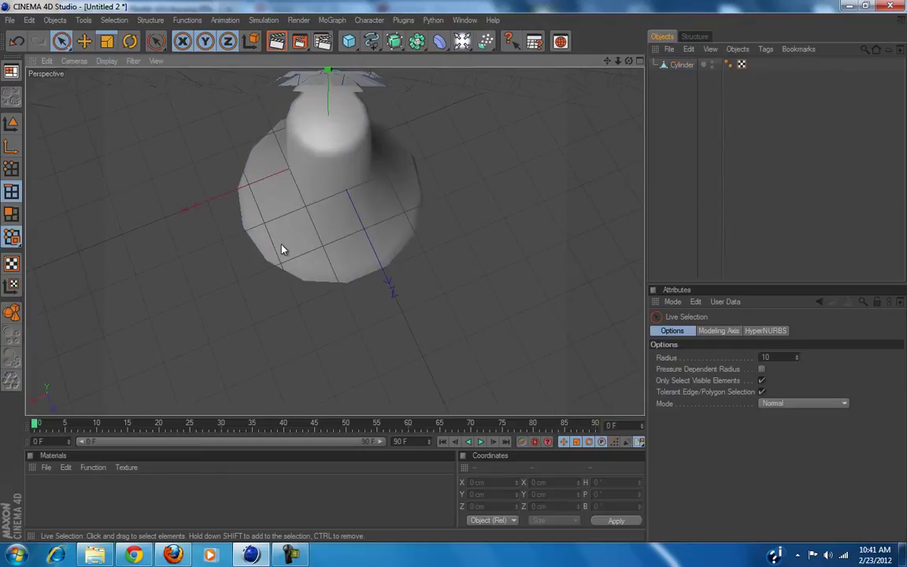
pyautogui.click(682, 66)
pyautogui.keyDown('alt'); pyautogui.moveTo(450, 276); pyautogui.dragTo(453, 277); pyautogui.keyUp('alt')
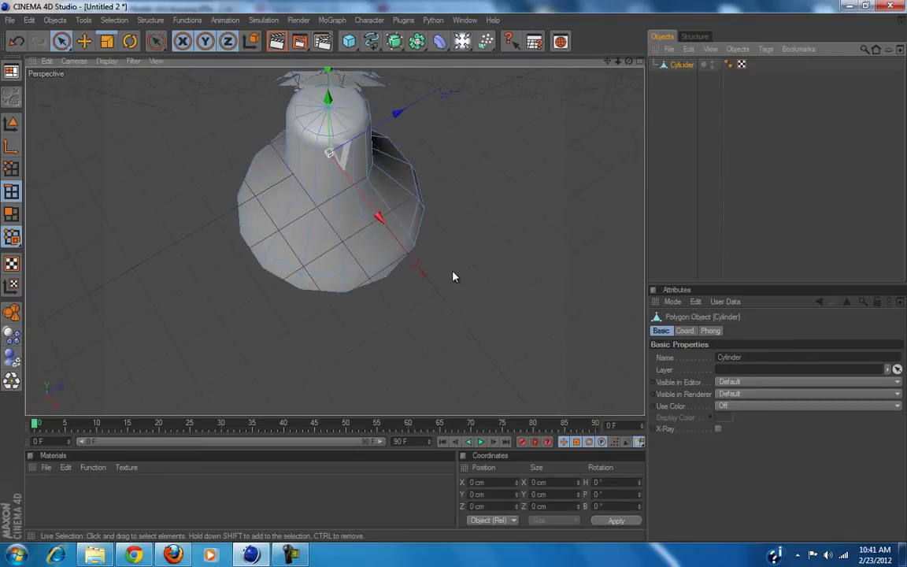
pyautogui.click(11, 213)
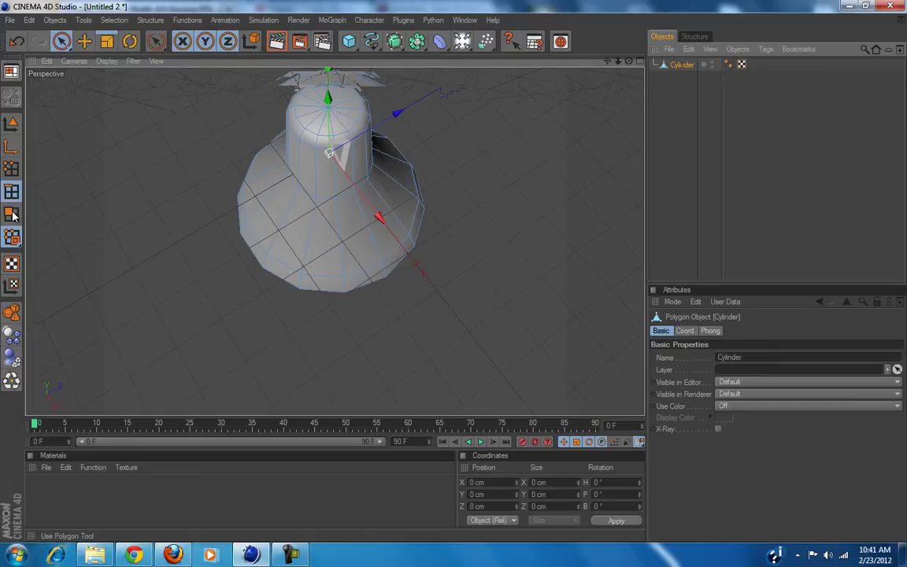
pyautogui.click(315, 189)
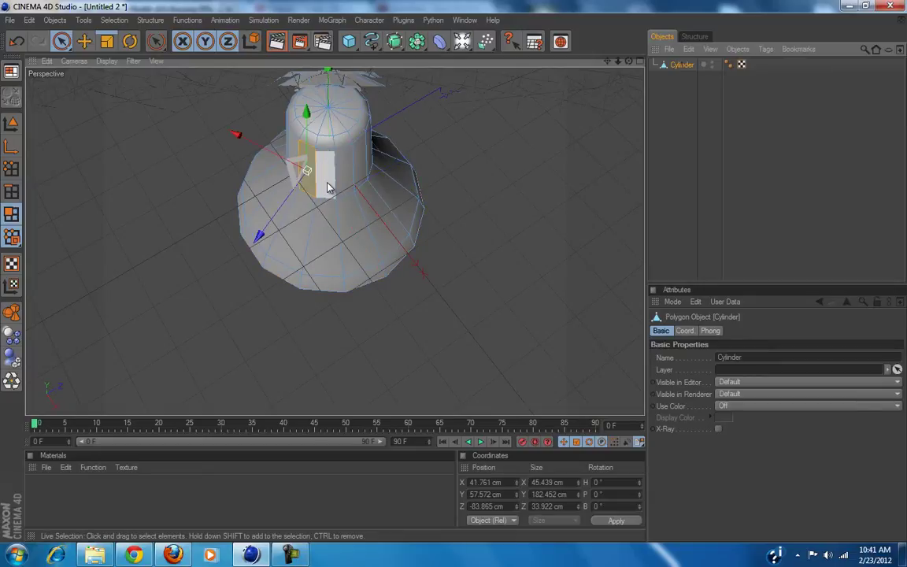
pyautogui.keyDown('shift'); pyautogui.click(340, 174); pyautogui.keyUp('shift')
pyautogui.keyDown('alt'); pyautogui.moveTo(246, 260); pyautogui.dragTo(455, 277); pyautogui.keyUp('alt')
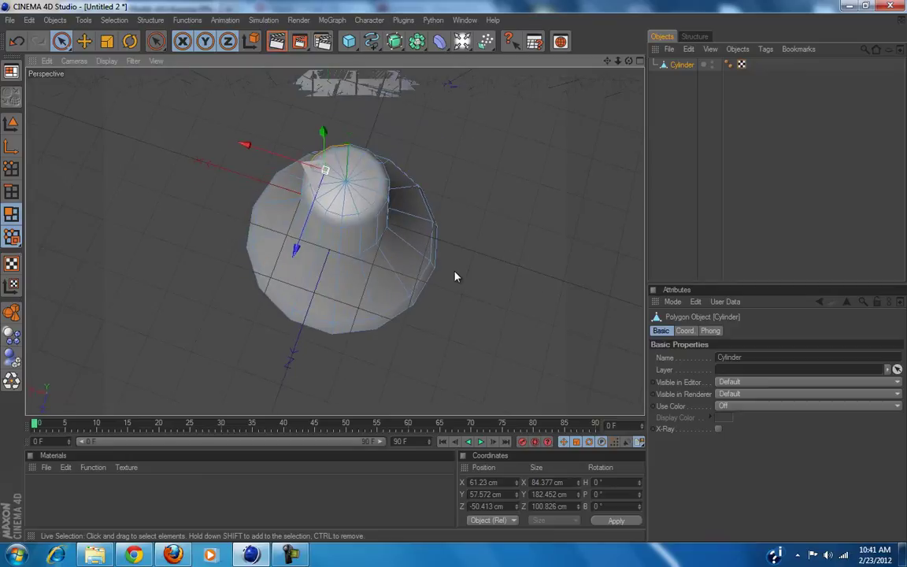
pyautogui.click(358, 241)
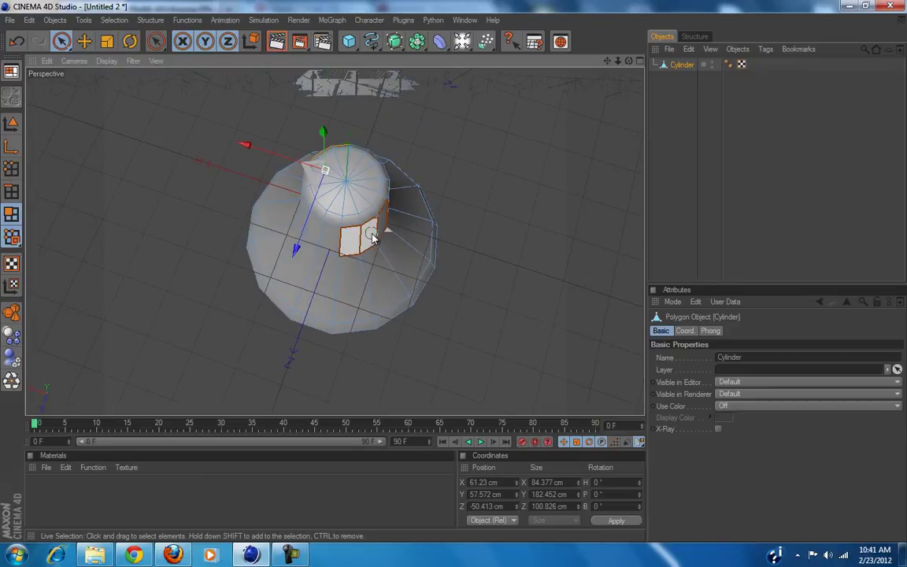
pyautogui.keyDown('alt'); pyautogui.moveTo(455, 267); pyautogui.dragTo(525, 217); pyautogui.keyUp('alt')
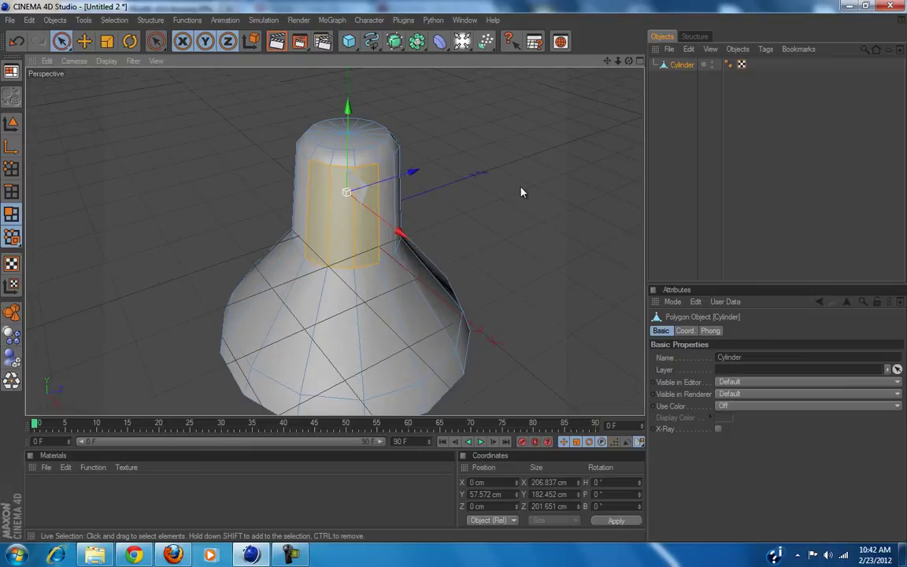
# Inset both selected groups of neck polygons with Extrude Inner at a 14.3 cm offset and check against the reference image.
pyautogui.rightClick(517, 224)
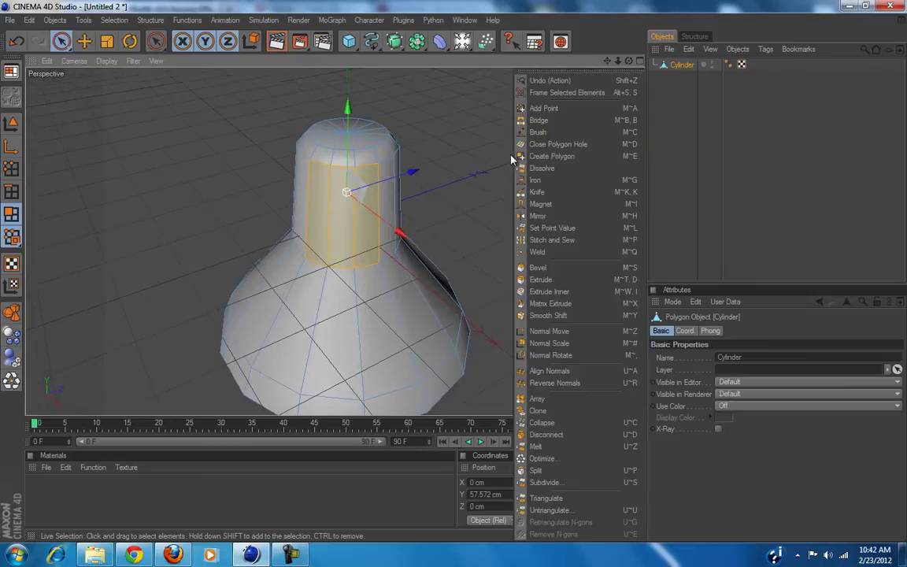
pyautogui.click(563, 295)
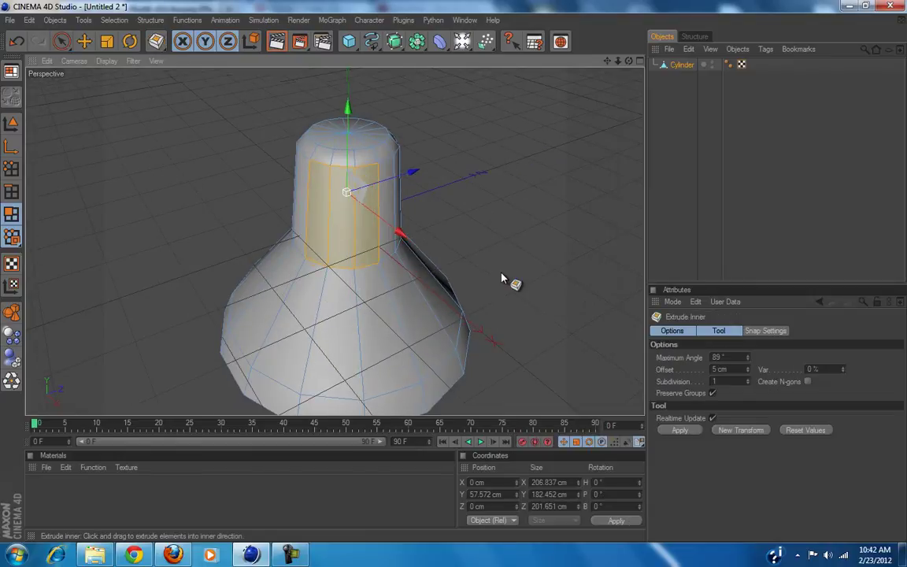
pyautogui.keyDown('alt'); pyautogui.moveTo(429, 276); pyautogui.dragTo(446, 275); pyautogui.keyUp('alt')
pyautogui.keyDown('alt'); pyautogui.moveTo(446, 275); pyautogui.dragTo(526, 223, button='right'); pyautogui.keyUp('alt')
pyautogui.moveTo(542, 186); pyautogui.dragTo(455, 275)
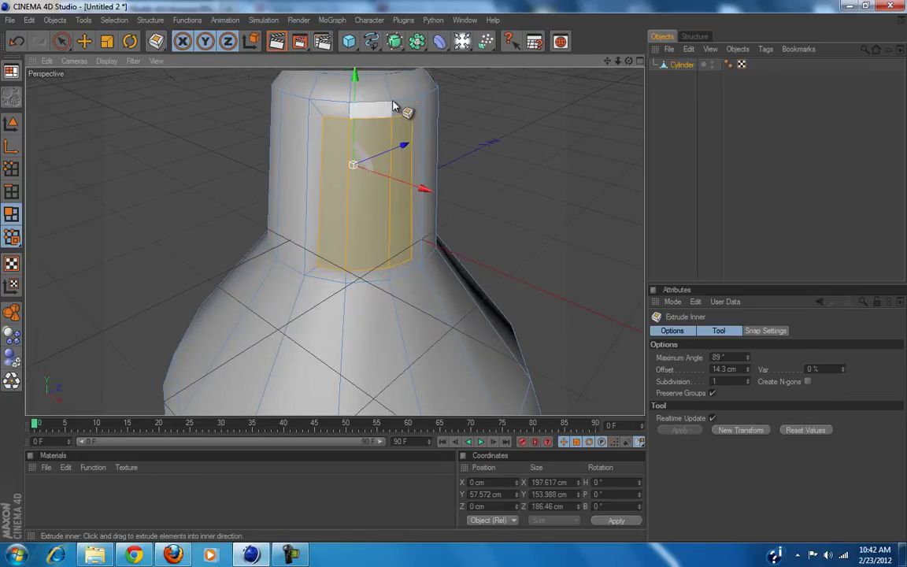
pyautogui.click(174, 555)
pyautogui.click(252, 555)
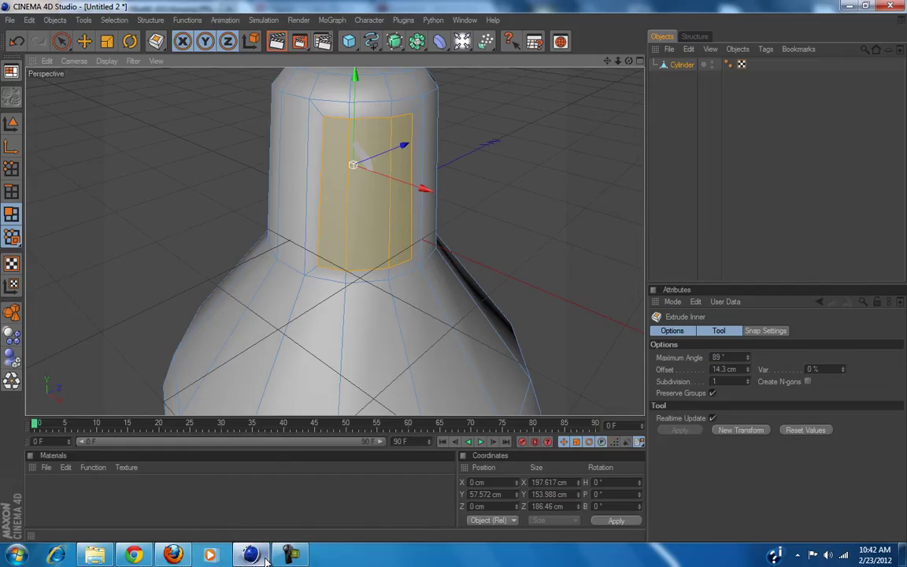
# Undo the grouped inset and inset each selected neck polygon individually with Preserve Groups off, at a 10.1 cm offset.
pyautogui.click(173, 555)
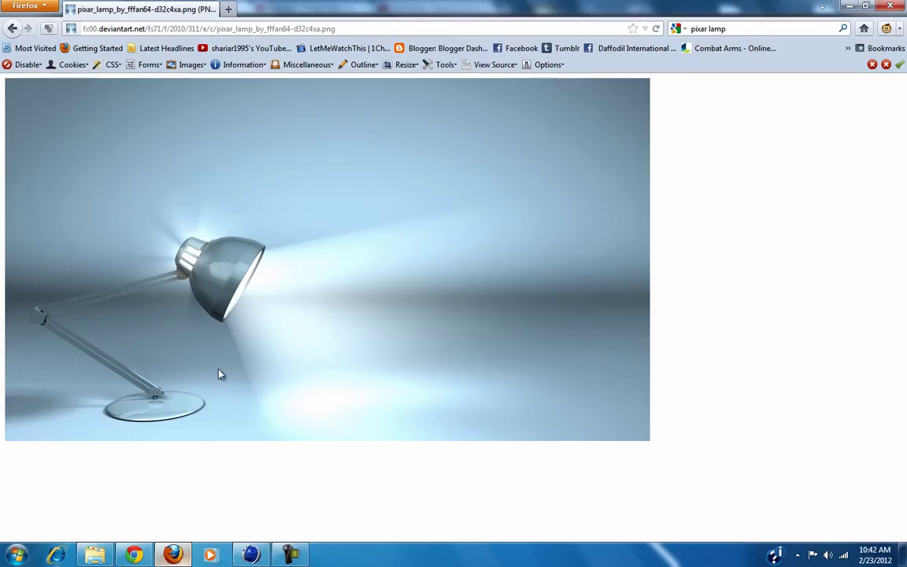
pyautogui.click(252, 555)
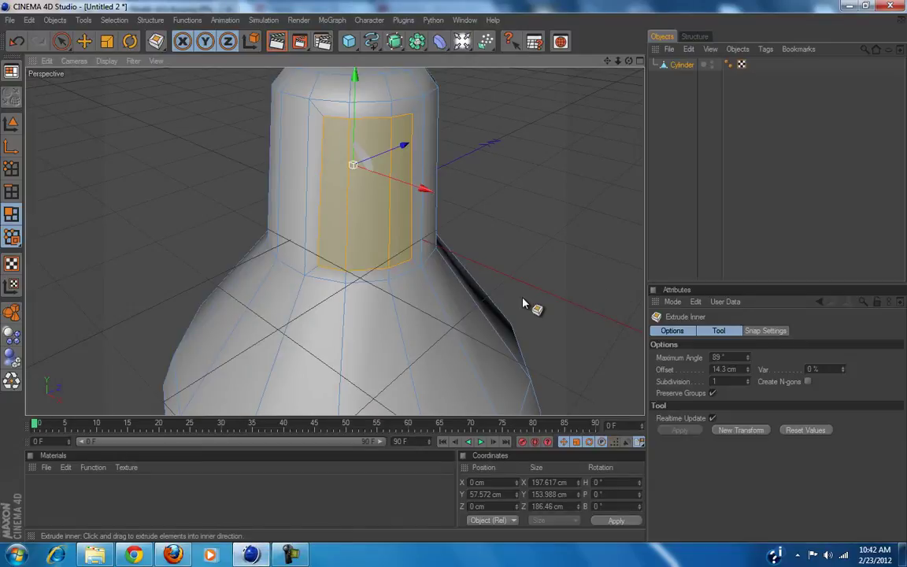
pyautogui.hotkey('ctrl', 'z')
pyautogui.click(711, 393)
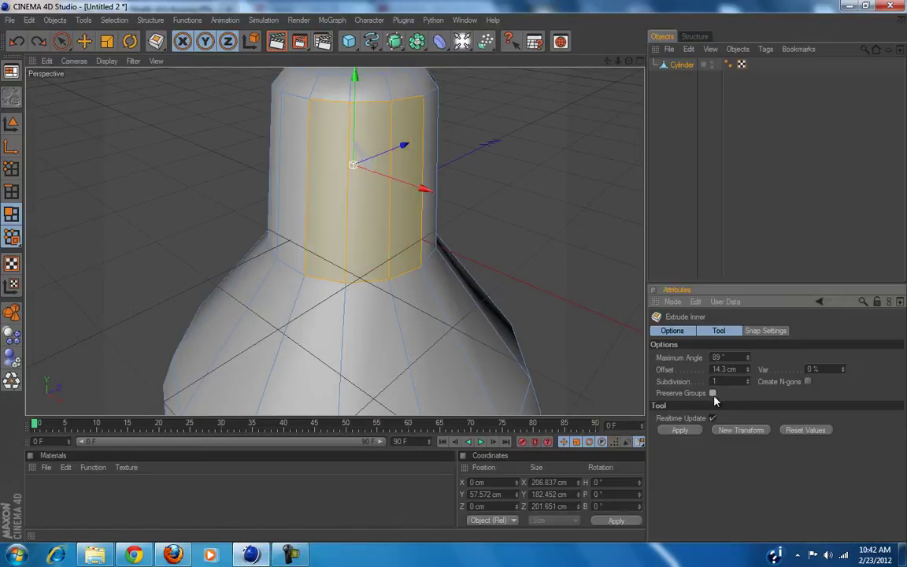
pyautogui.moveTo(573, 171); pyautogui.dragTo(455, 277)
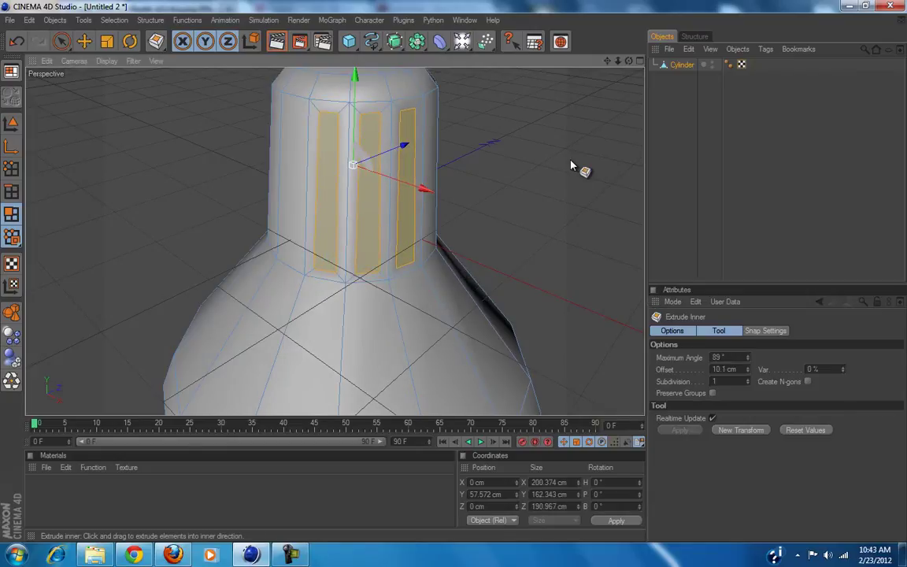
# Scale the six inset neck panels vertically to about 145.6 cm in height.
pyautogui.keyDown('alt'); pyautogui.moveTo(554, 175); pyautogui.dragTo(457, 275); pyautogui.keyUp('alt')
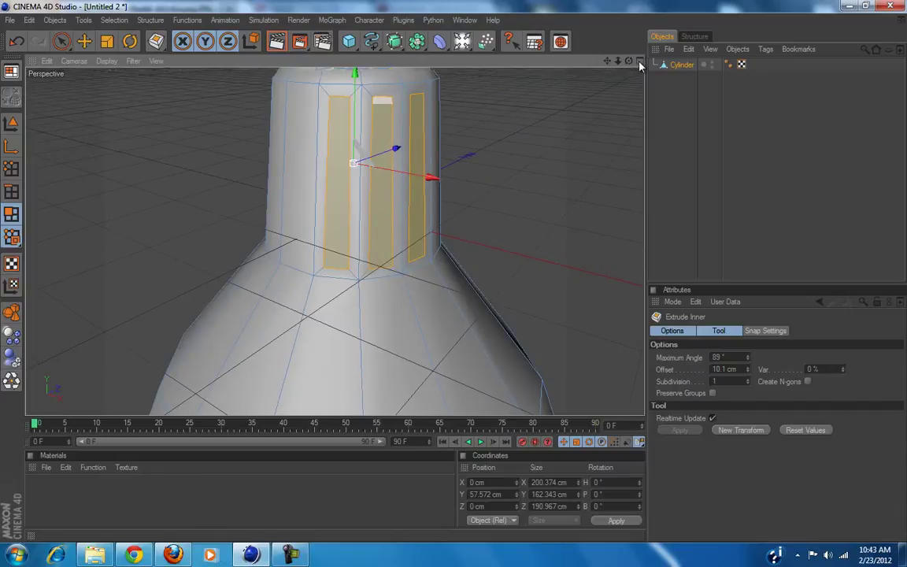
pyautogui.click(104, 39)
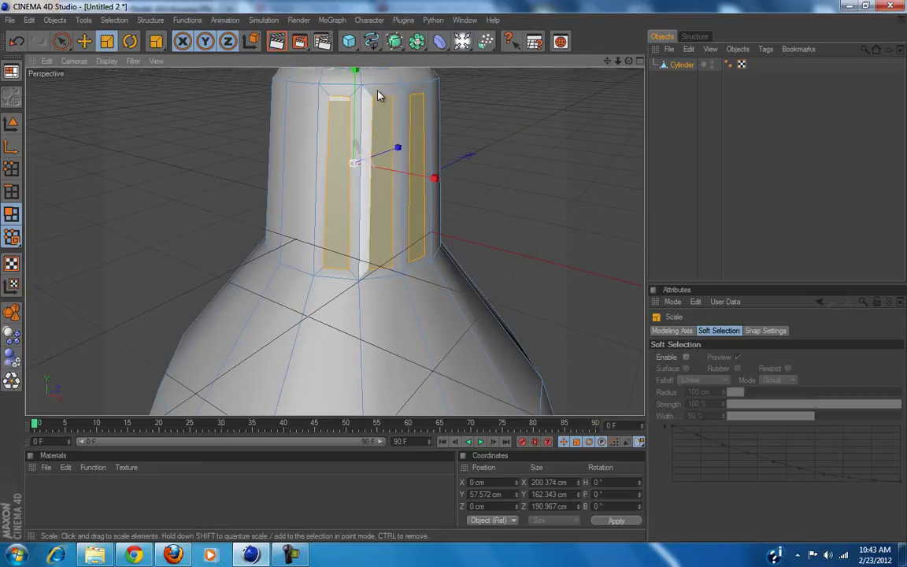
pyautogui.moveTo(455, 273); pyautogui.dragTo(314, 128)
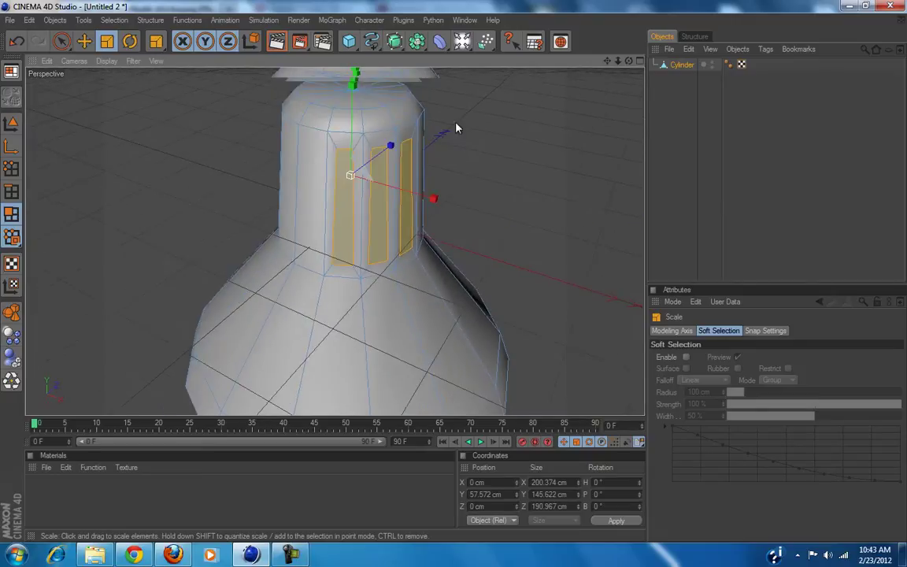
# Show the neck enlarged in the Front view and set the Knife to Line mode with Restrict To Selection and Visible Only off.
pyautogui.click(638, 63)
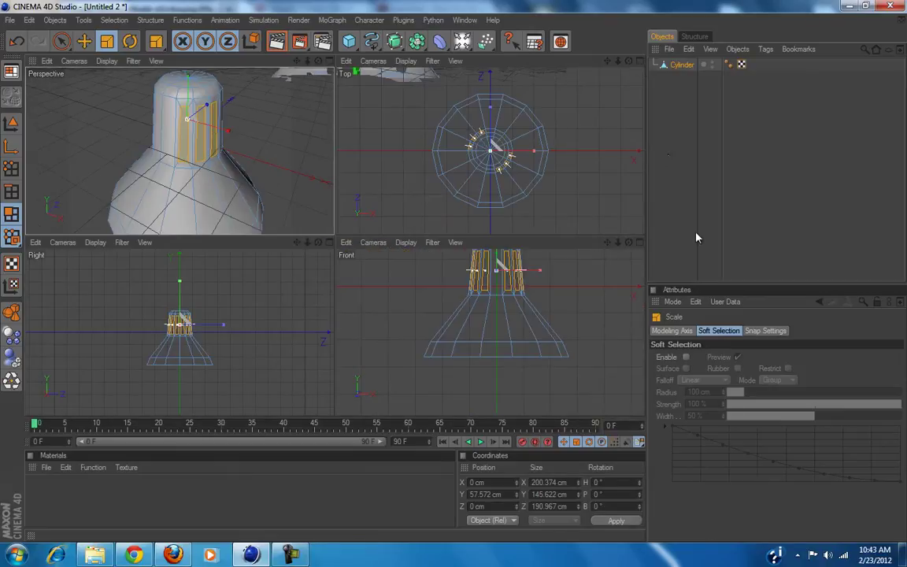
pyautogui.click(639, 242)
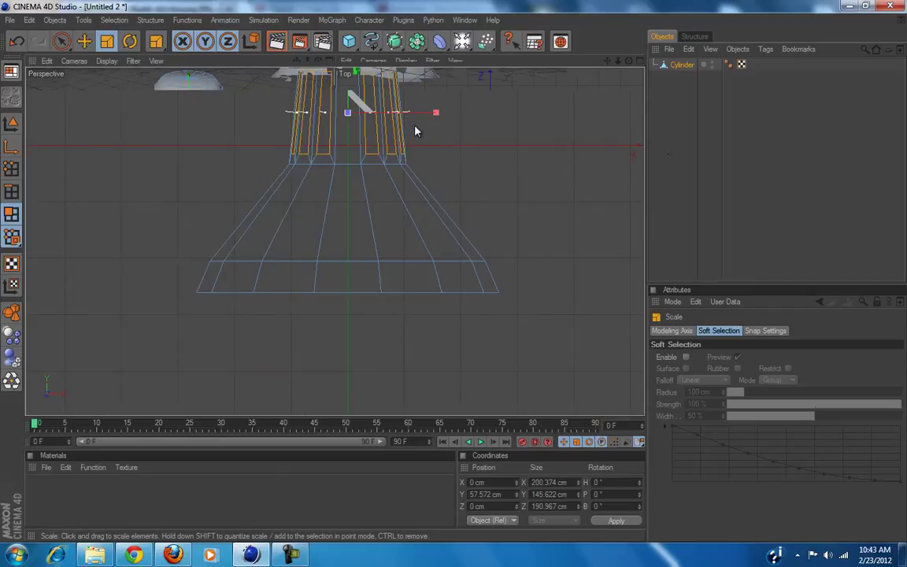
pyautogui.keyDown('alt'); pyautogui.moveTo(439, 167); pyautogui.dragTo(460, 284, button='middle'); pyautogui.keyUp('alt')
pyautogui.keyDown('alt'); pyautogui.moveTo(395, 233); pyautogui.dragTo(419, 126, button='right'); pyautogui.keyUp('alt')
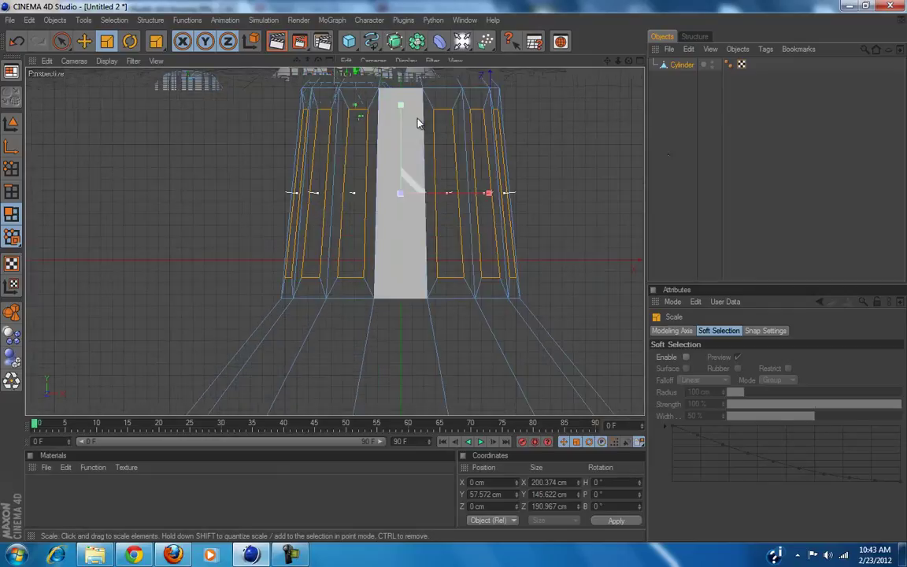
pyautogui.keyDown('alt'); pyautogui.moveTo(443, 107); pyautogui.dragTo(415, 116, button='middle'); pyautogui.keyUp('alt')
pyautogui.scroll(2, 347, 189)
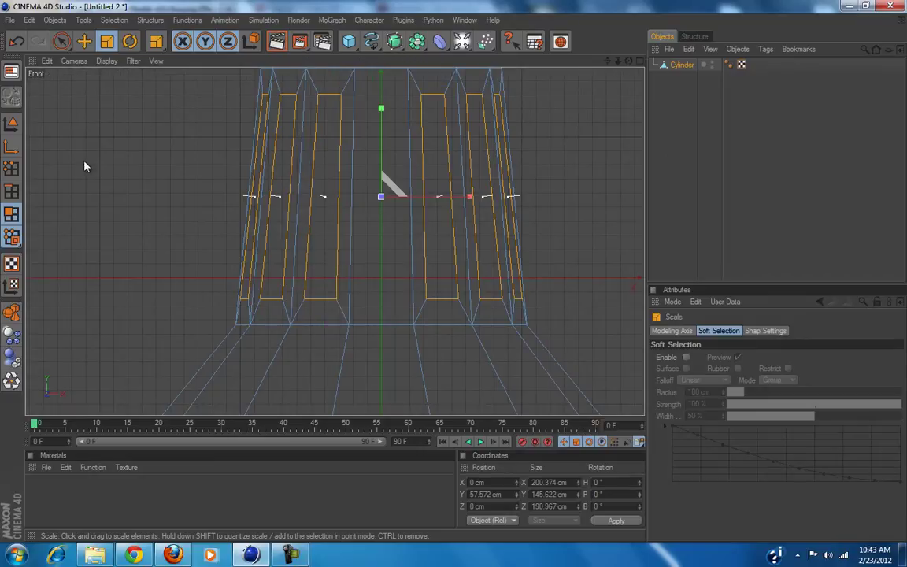
pyautogui.press('k')
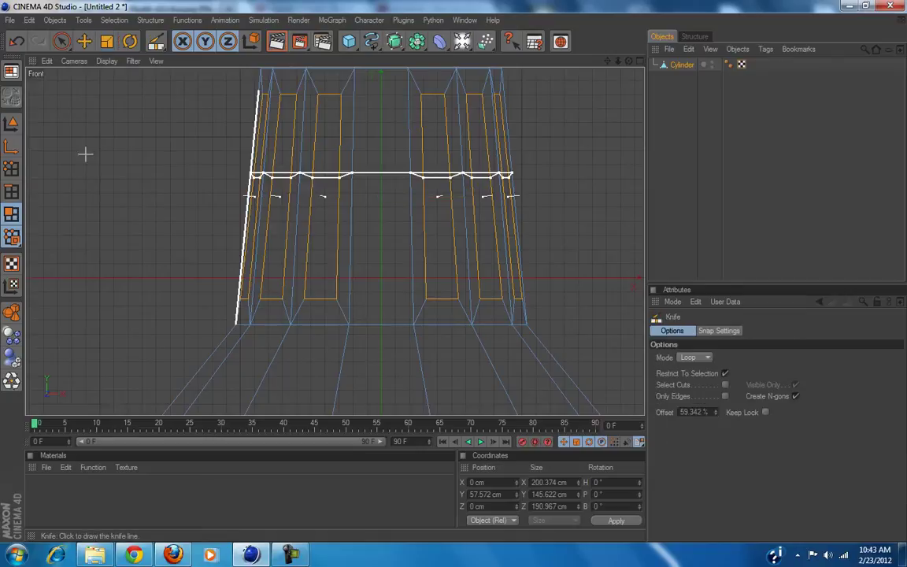
pyautogui.click(693, 357)
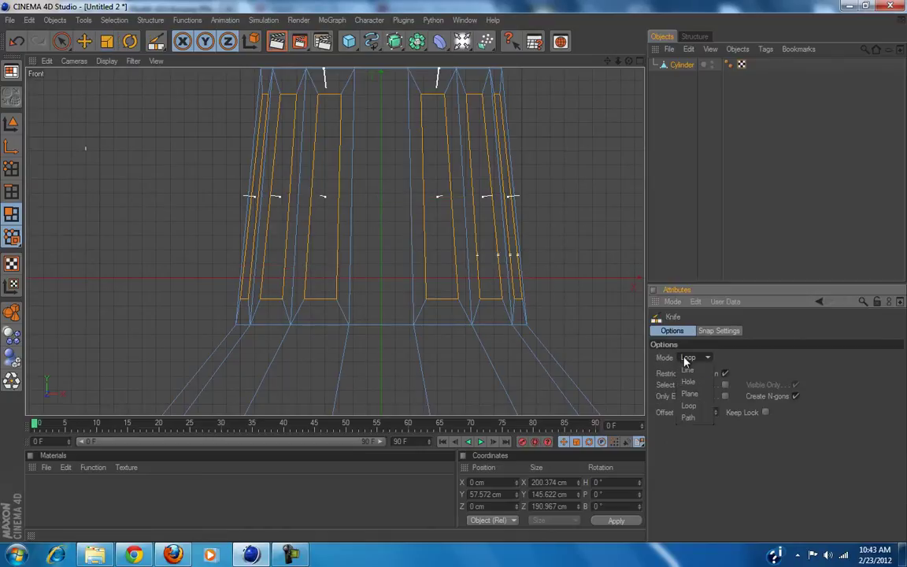
pyautogui.click(687, 369)
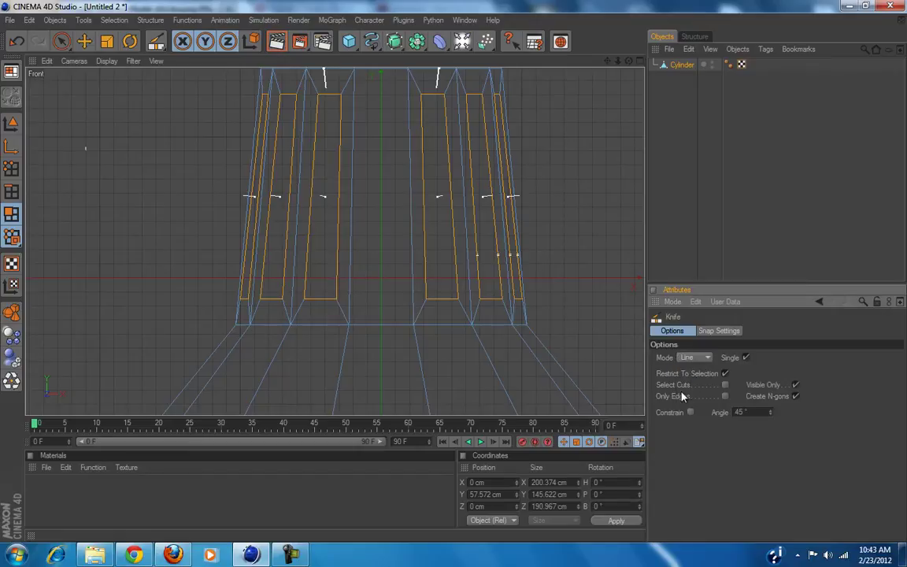
pyautogui.click(725, 374)
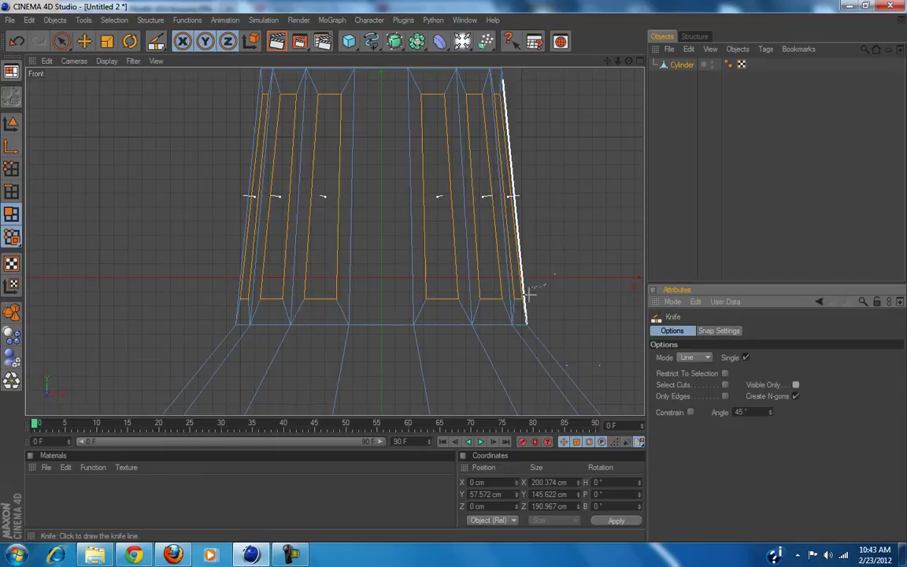
# Knife two straight horizontal cuts through the whole neck, just inside the lower and upper ends of the inset panels.
pyautogui.scroll(3, 401, 360)
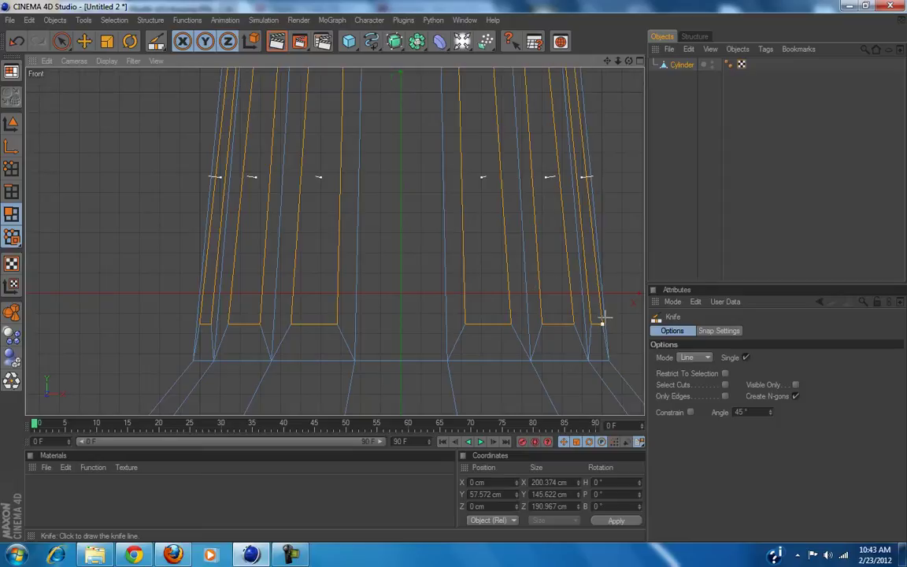
pyautogui.moveTo(607, 317); pyautogui.dragTo(96, 316)
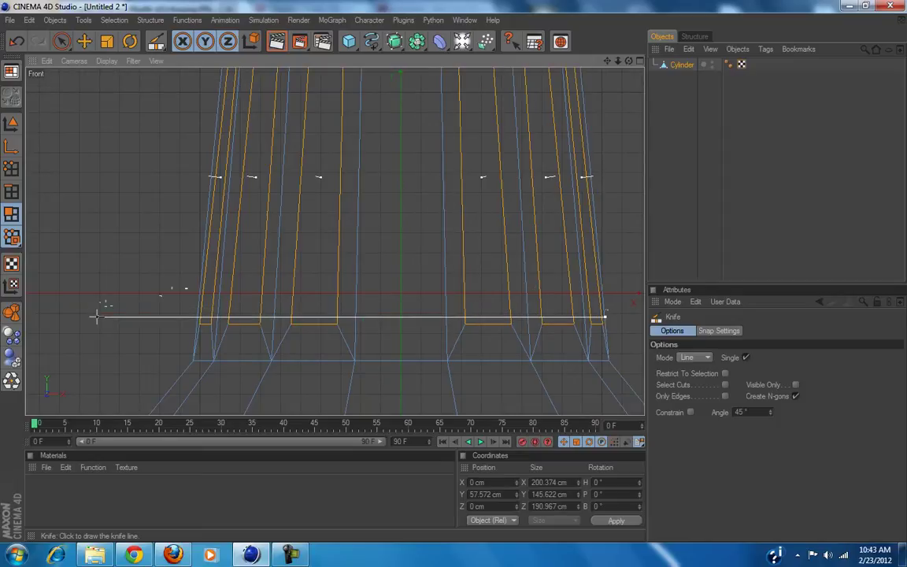
pyautogui.moveTo(96, 317); pyautogui.dragTo(89, 315)
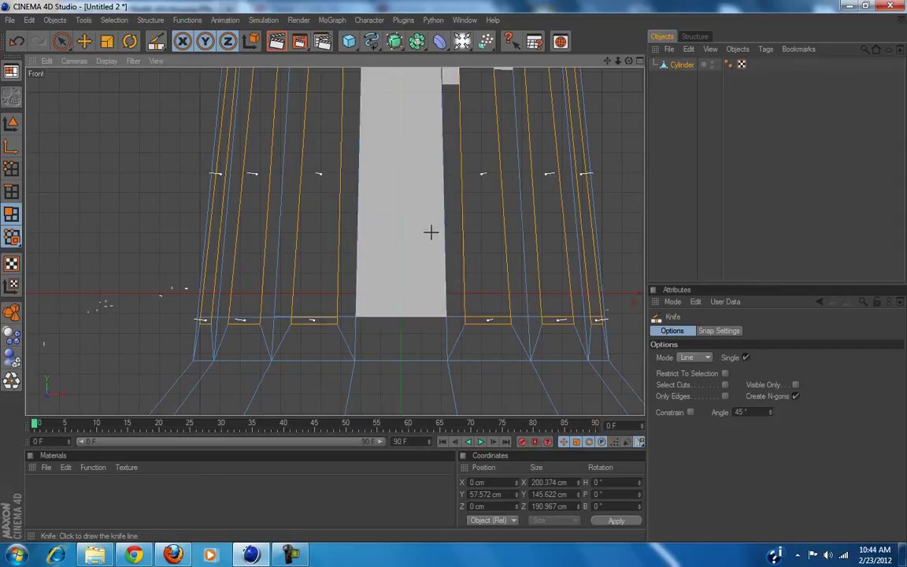
pyautogui.keyDown('alt'); pyautogui.moveTo(504, 104); pyautogui.dragTo(454, 269, button='middle'); pyautogui.keyUp('alt')
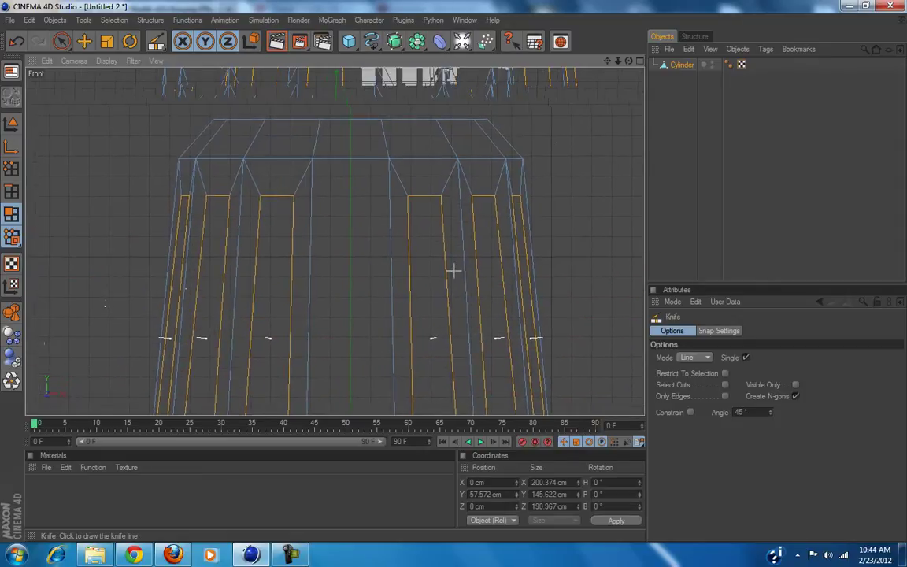
pyautogui.moveTo(529, 204)
pyautogui.mouseDown()
pyautogui.moveTo(543, 409)
pyautogui.moveTo(105, 199)
pyautogui.moveTo(14, 206)
pyautogui.moveTo(77, 200)
pyautogui.mouseUp()
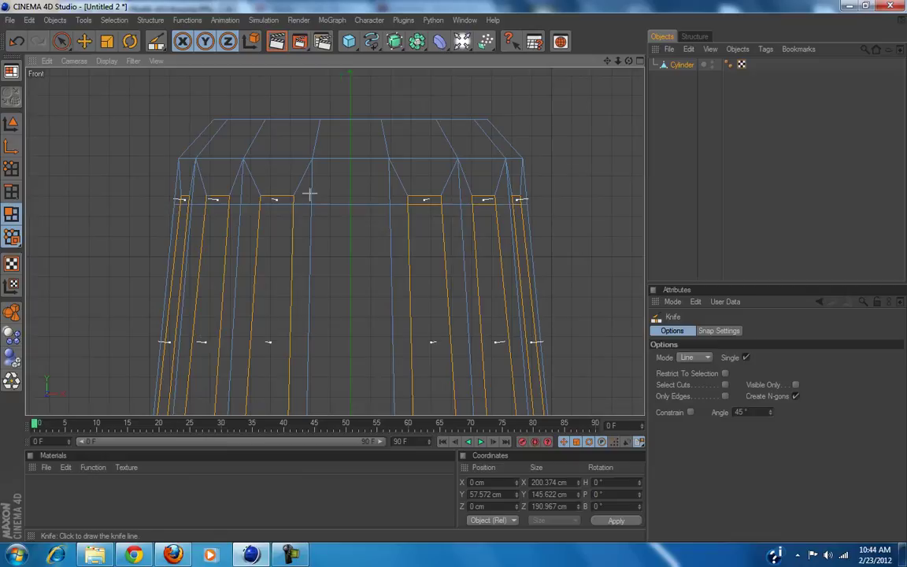
# Return to the Perspective view, add a HyperNURBS object and make the Cylinder its child.
pyautogui.click(639, 61)
pyautogui.click(330, 61)
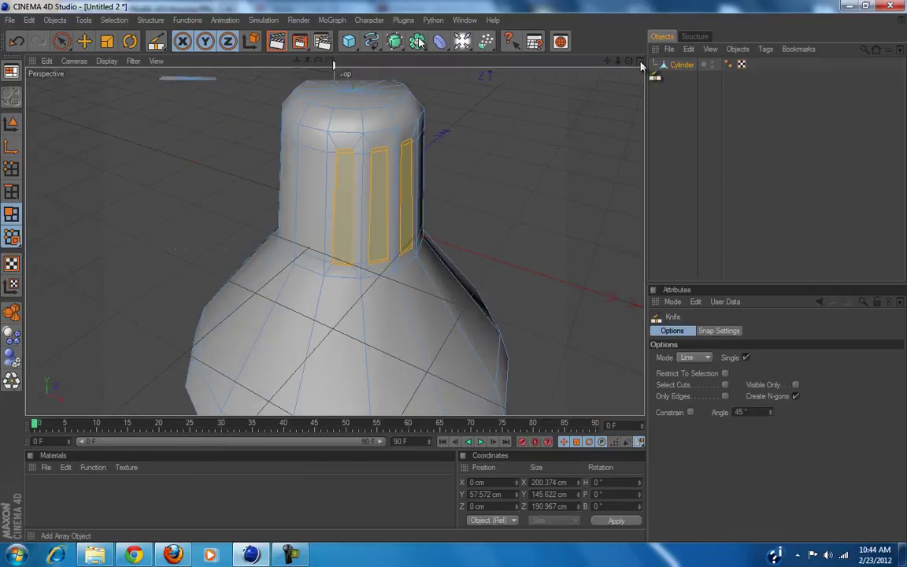
pyautogui.click(395, 42)
pyautogui.moveTo(683, 78); pyautogui.dragTo(682, 71)
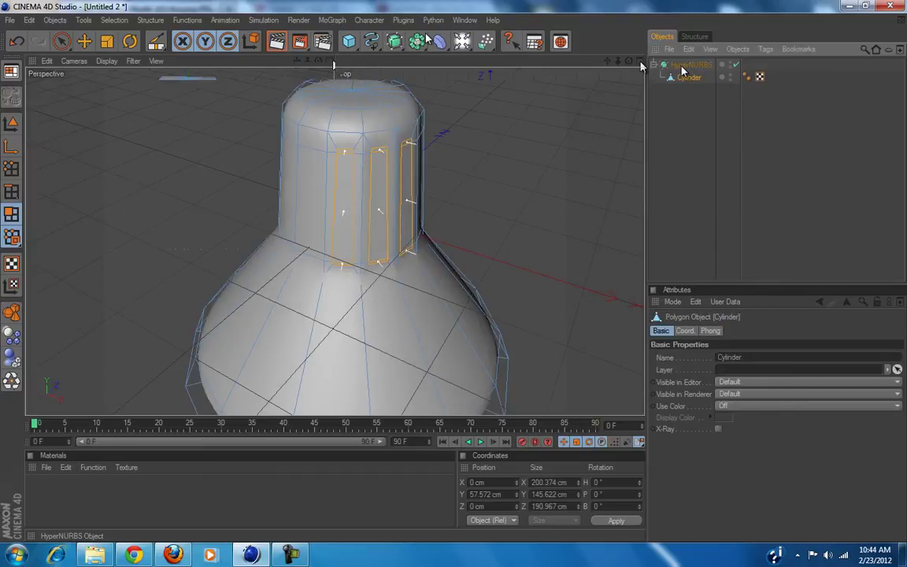
# Delete the selected inset panels to open slots in the neck, and inspect the smoothed lampshade down to its underside.
pyautogui.press('k')
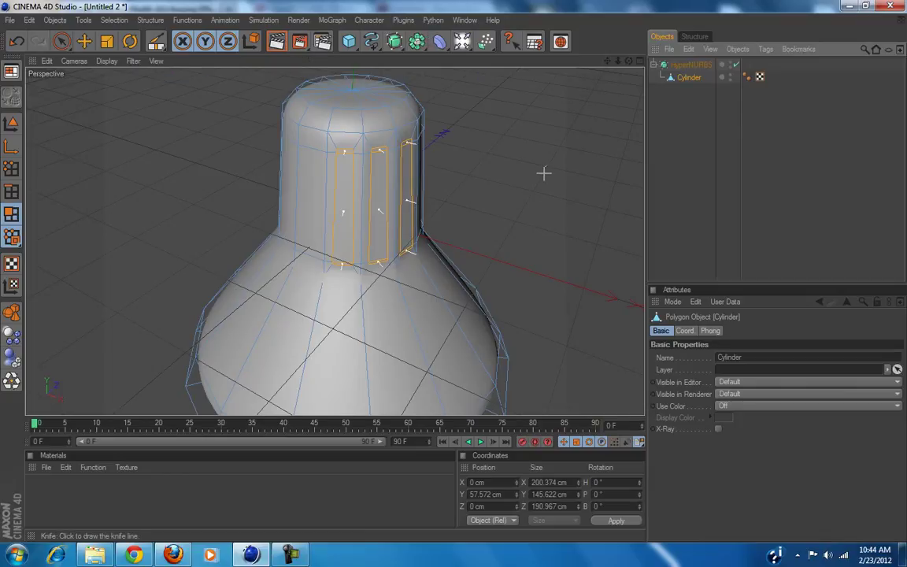
pyautogui.press('Delete')
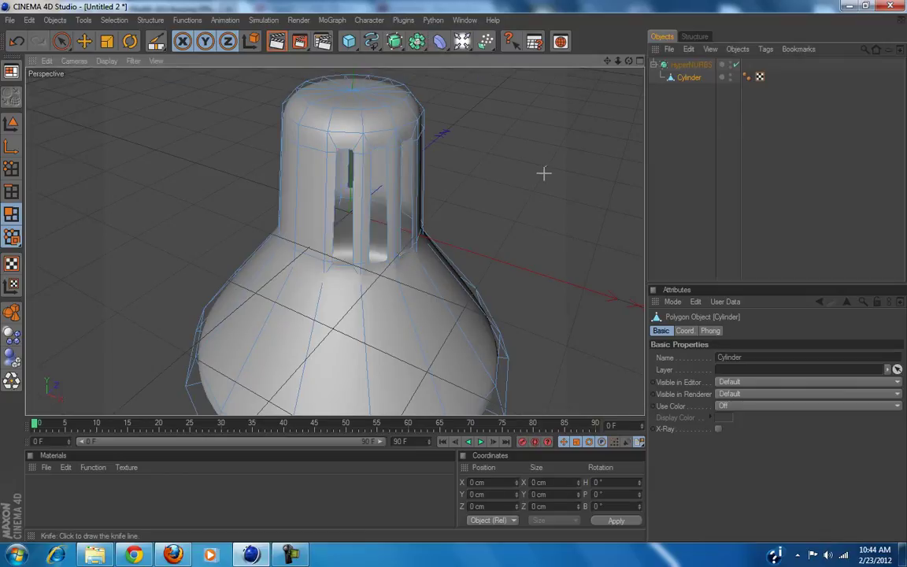
pyautogui.click(689, 64)
pyautogui.click(725, 153)
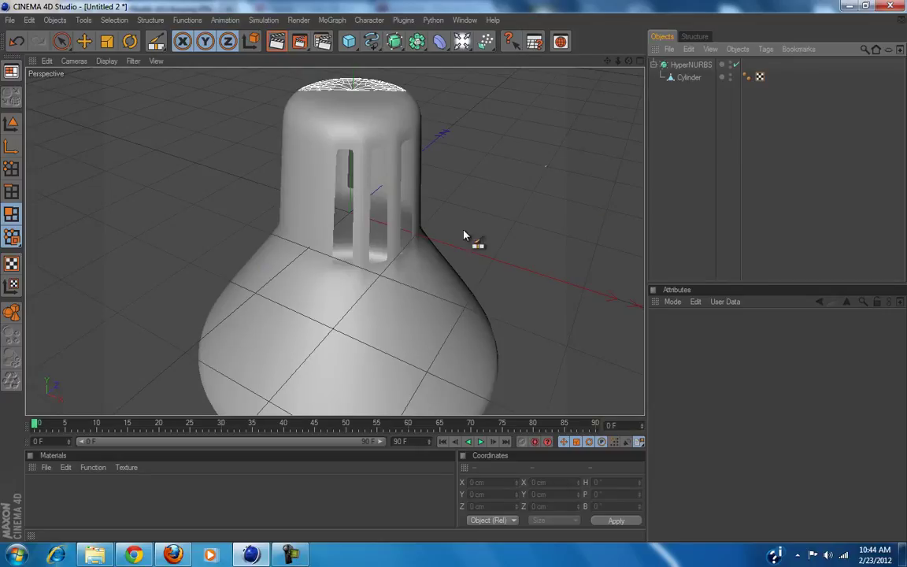
pyautogui.click(689, 65)
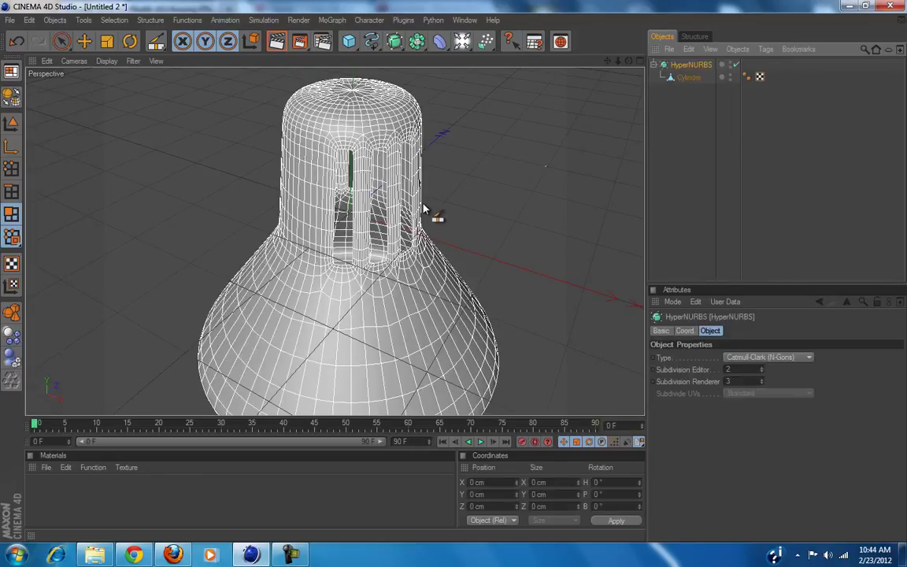
pyautogui.keyDown('alt'); pyautogui.moveTo(461, 279); pyautogui.dragTo(550, 151); pyautogui.keyUp('alt')
pyautogui.keyDown('alt'); pyautogui.moveTo(437, 181); pyautogui.dragTo(455, 271); pyautogui.keyUp('alt')
# Select all the cap polygons on the lampshade's underside with Live Selection and delete them.
pyautogui.click(687, 77)
pyautogui.press('k')
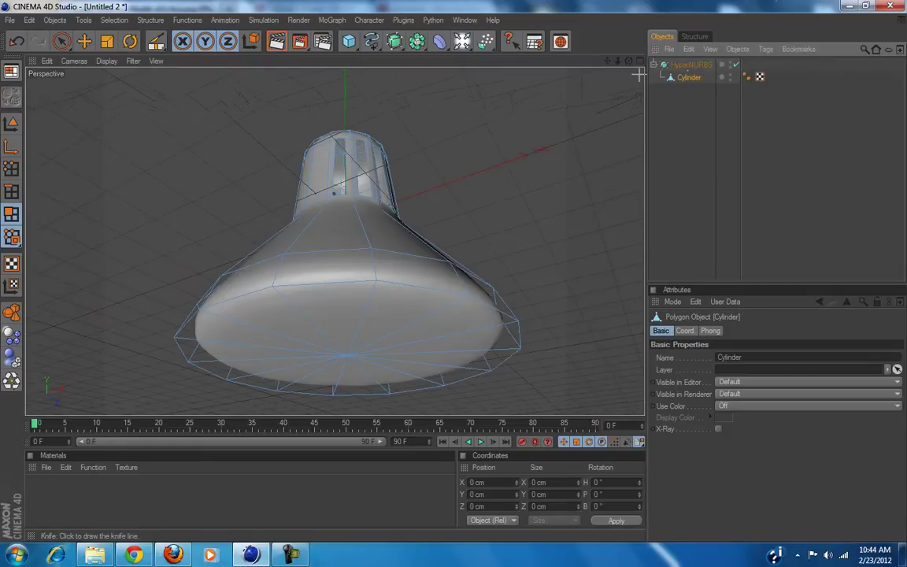
pyautogui.keyDown('alt'); pyautogui.moveTo(533, 141); pyautogui.dragTo(524, 144); pyautogui.keyUp('alt')
pyautogui.click(58, 44)
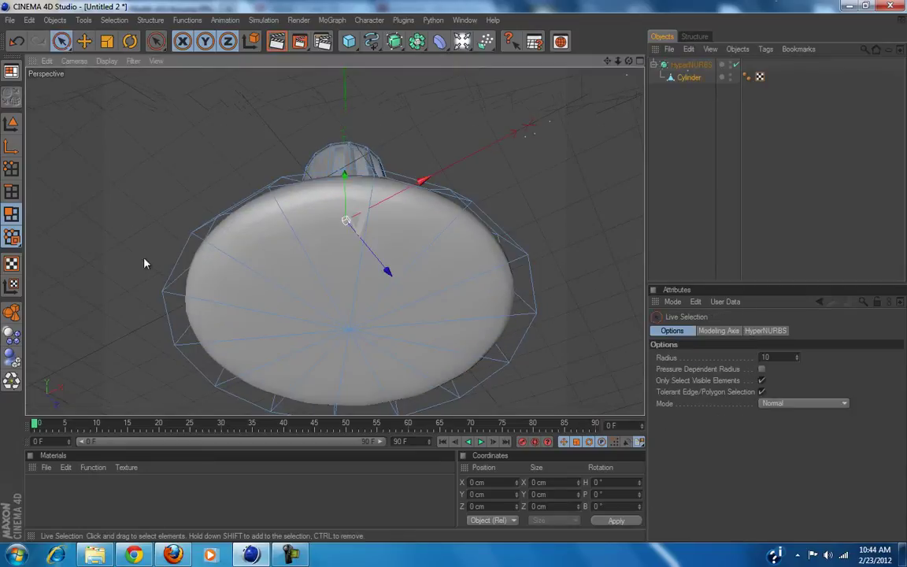
pyautogui.moveTo(231, 292)
pyautogui.mouseDown()
pyautogui.moveTo(338, 287)
pyautogui.moveTo(336, 366)
pyautogui.moveTo(314, 338)
pyautogui.moveTo(354, 265)
pyautogui.mouseUp()
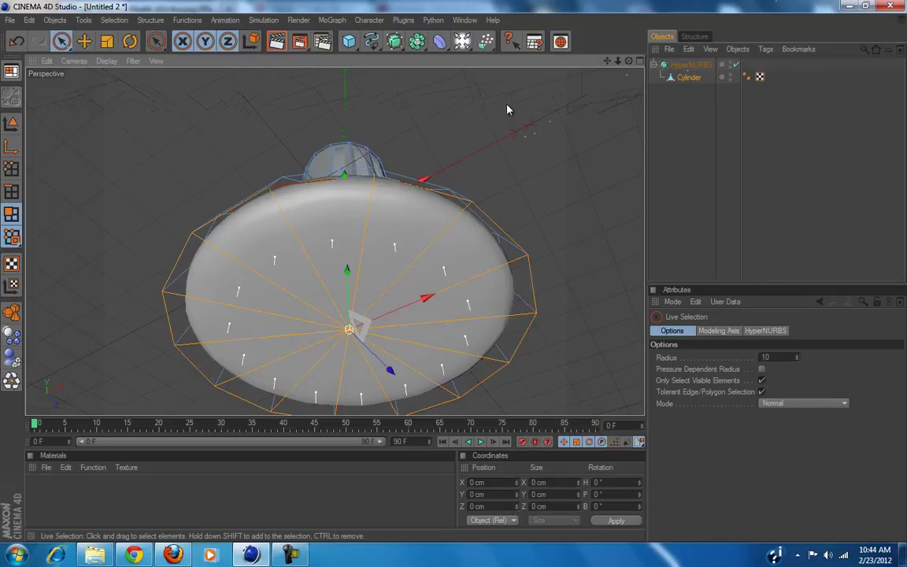
pyautogui.press('Delete')
# Switch the Knife to Loop mode and add a loop cut around the upper middle of the lampshade's flare.
pyautogui.keyDown('alt'); pyautogui.moveTo(472, 155); pyautogui.dragTo(401, 270); pyautogui.keyUp('alt')
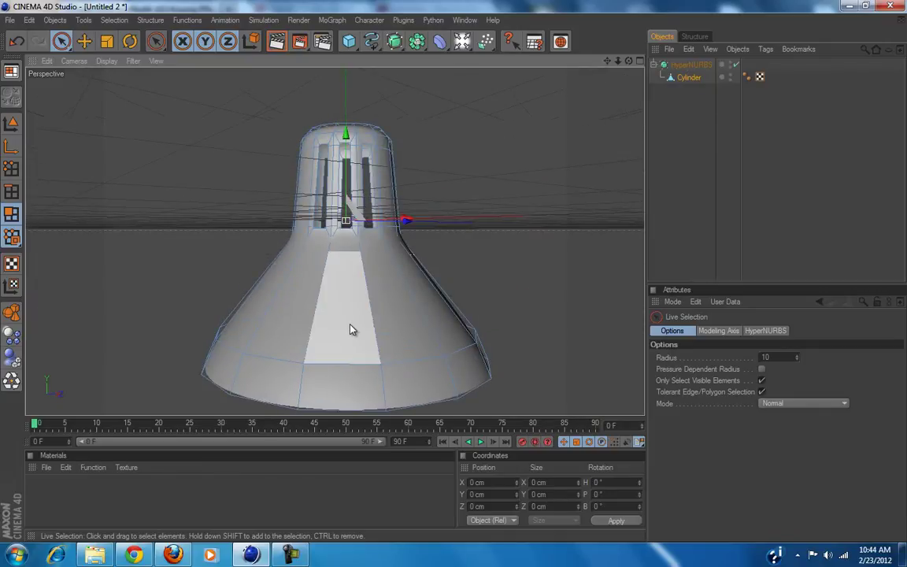
pyautogui.press('k')
pyautogui.click(691, 357)
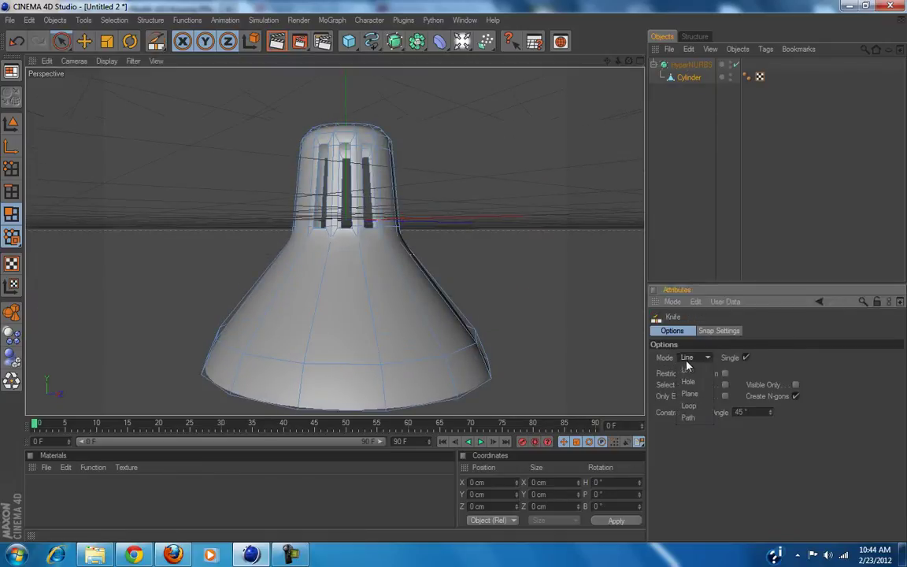
pyautogui.click(690, 406)
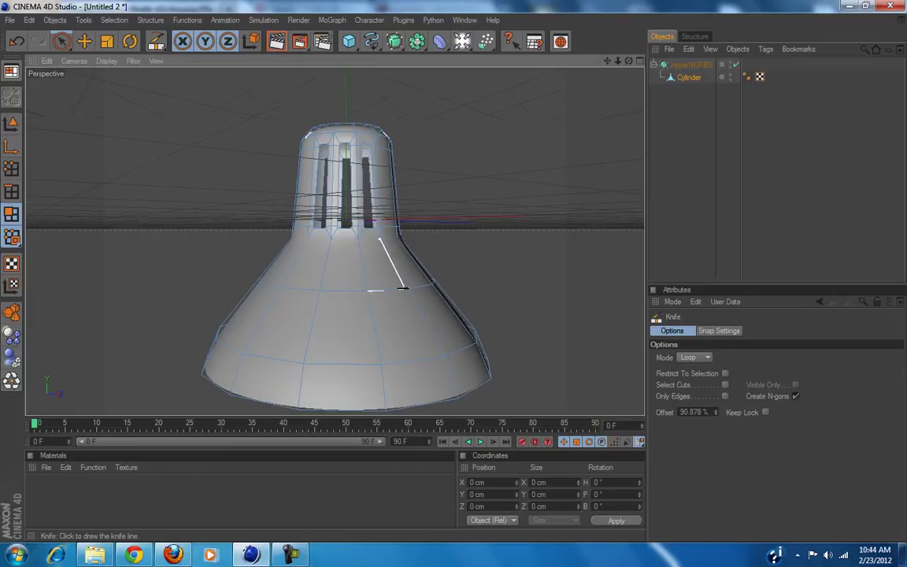
# Switch to edge editing and loop-select the new edge ring around the flare.
pyautogui.click(62, 41)
pyautogui.click(11, 192)
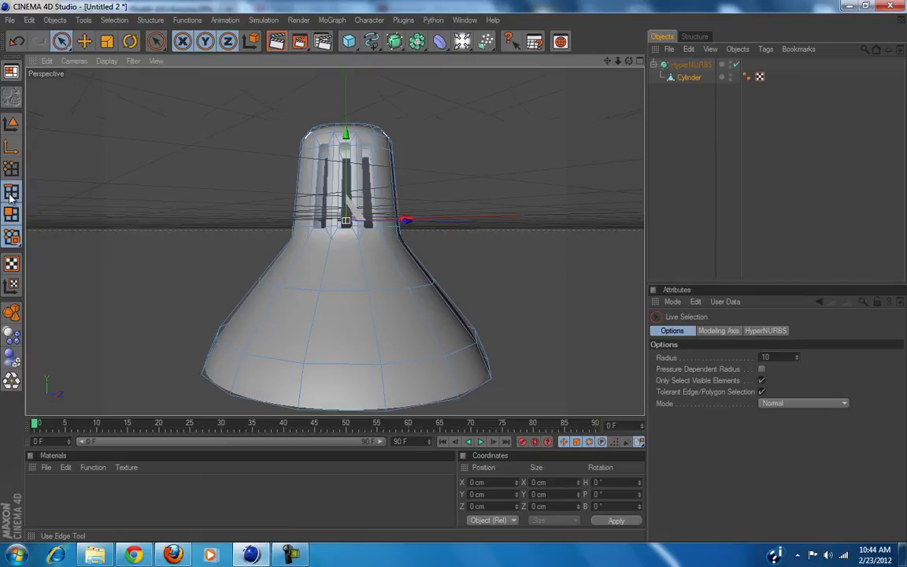
pyautogui.press('i')
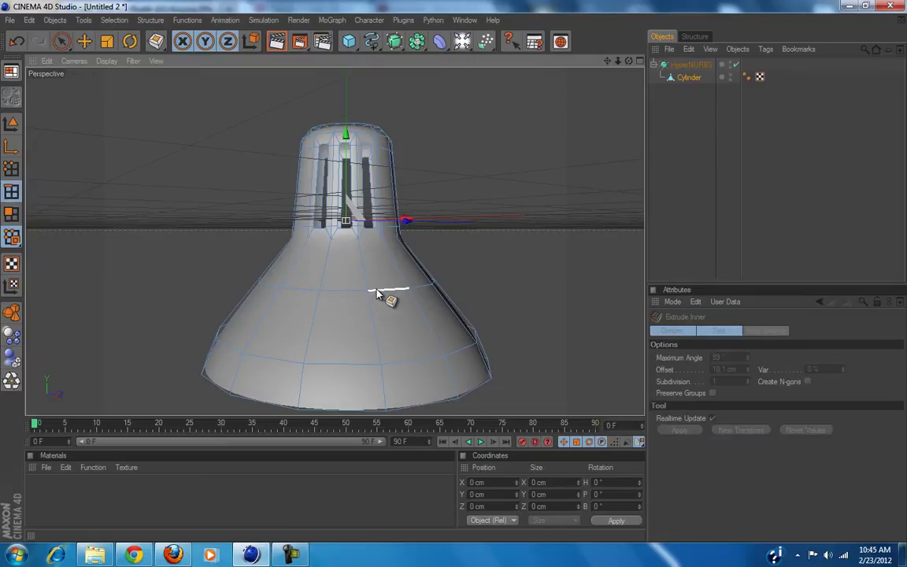
pyautogui.press('u')
pyautogui.press('l')
pyautogui.click(397, 300)
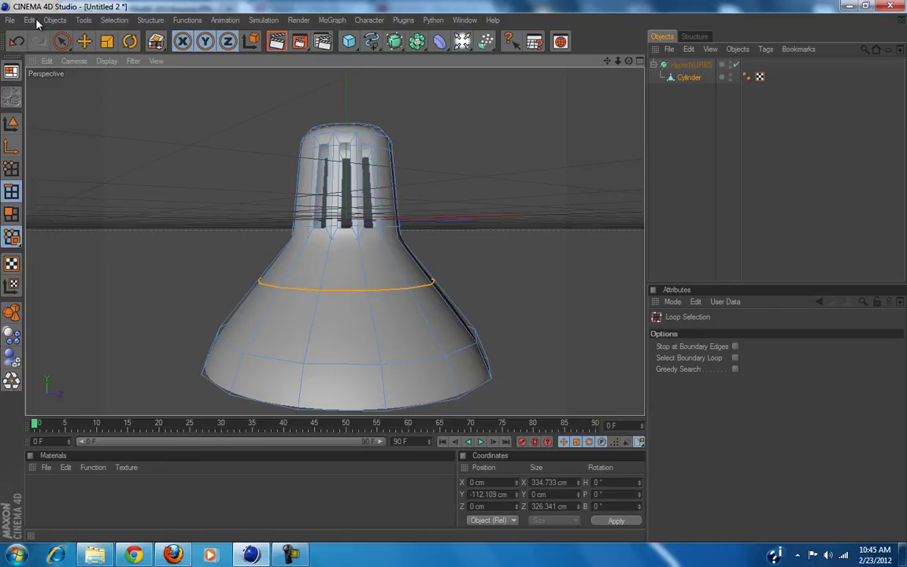
# Scale the selected edge ring on the flare outward to about 360 cm in X and 351 cm in Z, then deselect.
pyautogui.click(107, 41)
pyautogui.moveTo(468, 249); pyautogui.dragTo(456, 277)
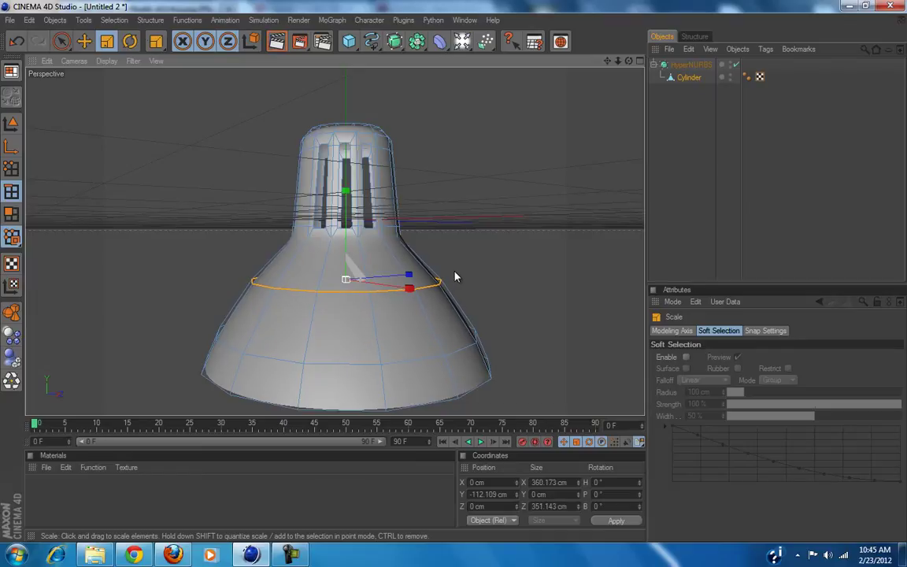
pyautogui.click(682, 196)
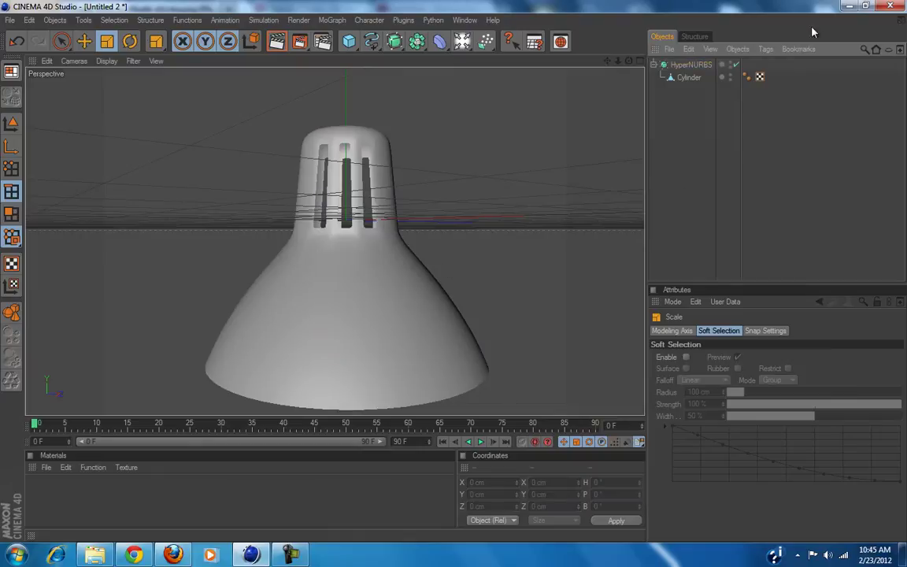
# Turn off HyperNURBS smoothing and add a Knife loop cut on the lampshade just below where the neck meets the flare.
pyautogui.click(690, 77)
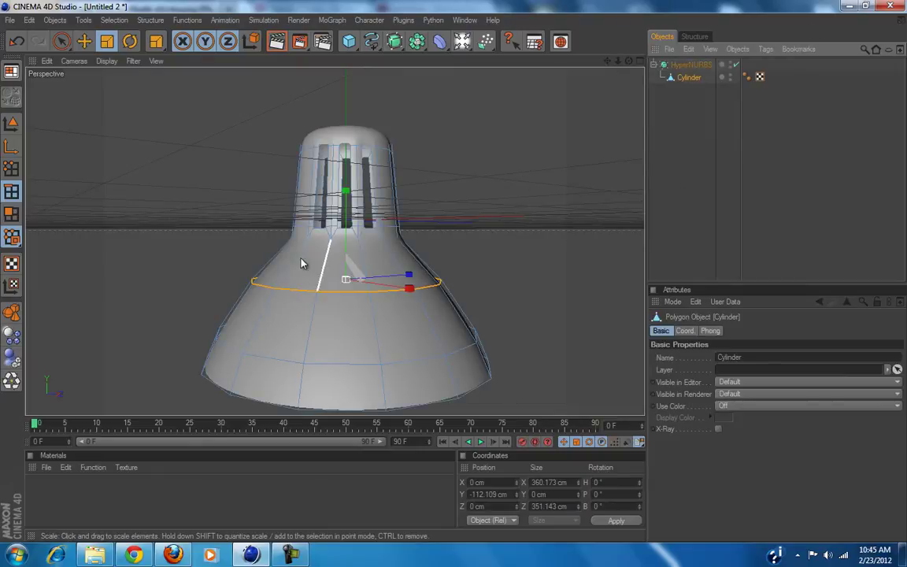
pyautogui.press('k')
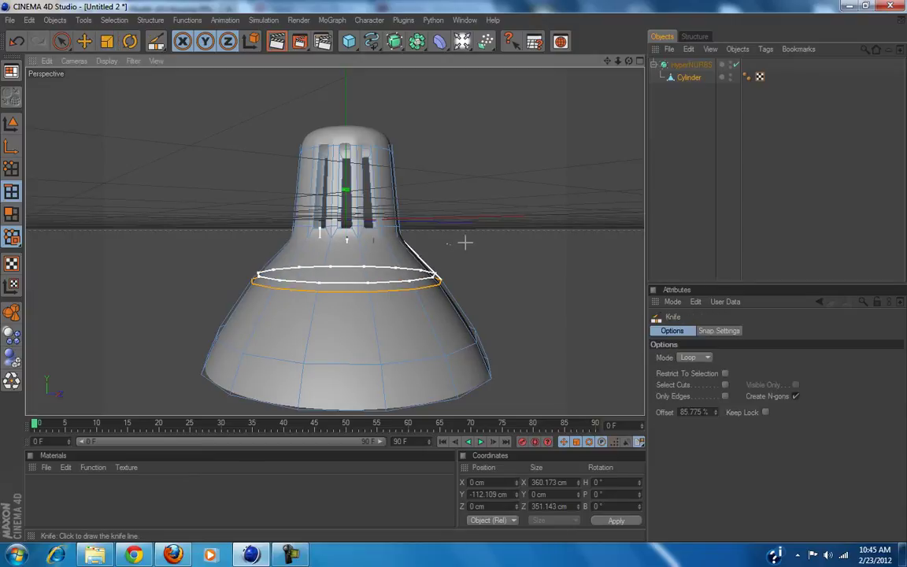
pyautogui.scroll(5, 477, 244)
pyautogui.scroll(5, 477, 259)
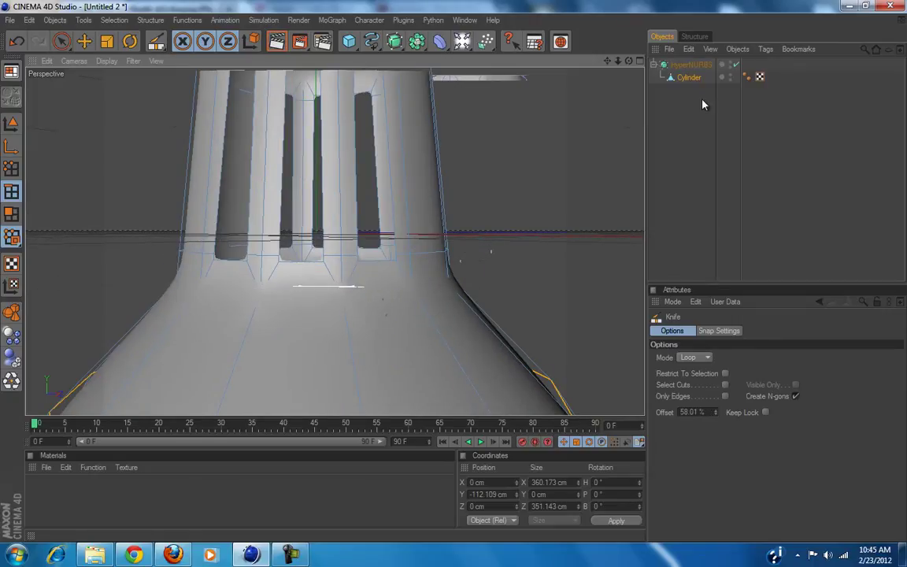
pyautogui.click(736, 65)
pyautogui.keyDown('alt'); pyautogui.moveTo(506, 234); pyautogui.dragTo(516, 214); pyautogui.keyUp('alt')
pyautogui.keyDown('alt'); pyautogui.moveTo(462, 265); pyautogui.dragTo(474, 240, button='middle'); pyautogui.keyUp('alt')
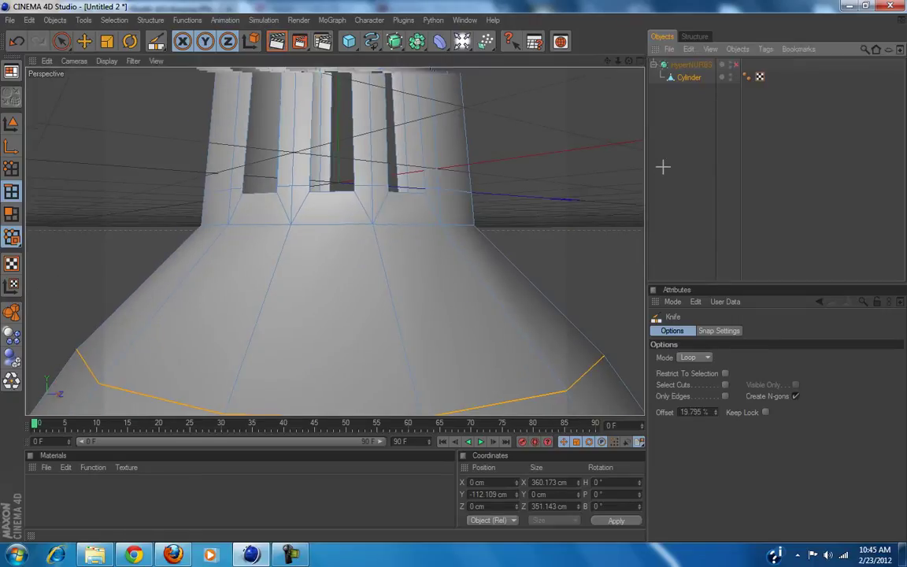
pyautogui.keyDown('alt'); pyautogui.moveTo(356, 272); pyautogui.dragTo(407, 273, button='middle'); pyautogui.keyUp('alt')
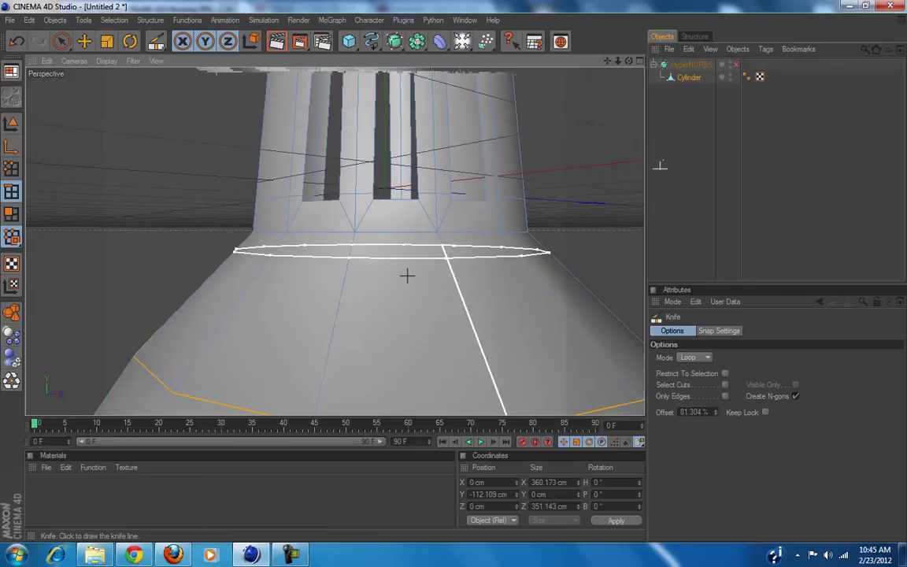
pyautogui.scroll(3, 410, 273)
pyautogui.click(356, 235)
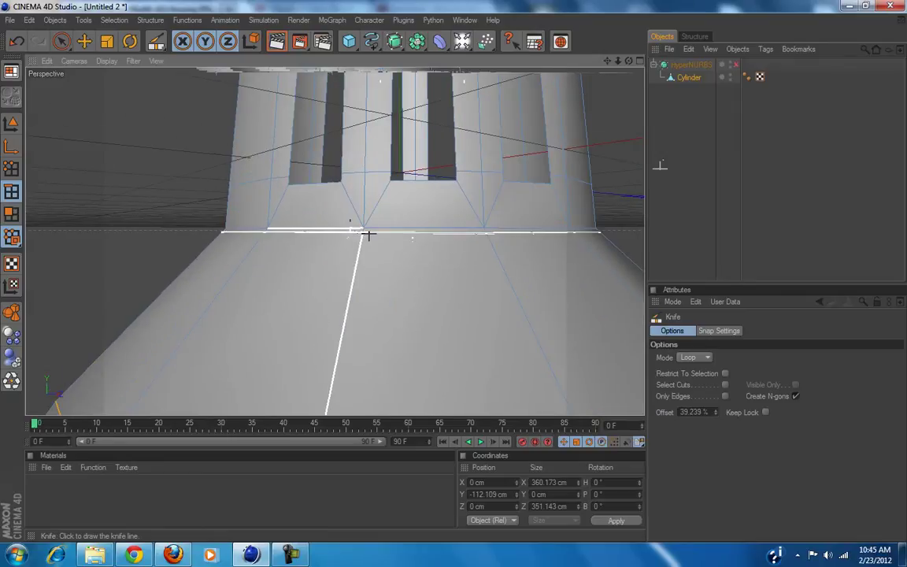
pyautogui.click(367, 238)
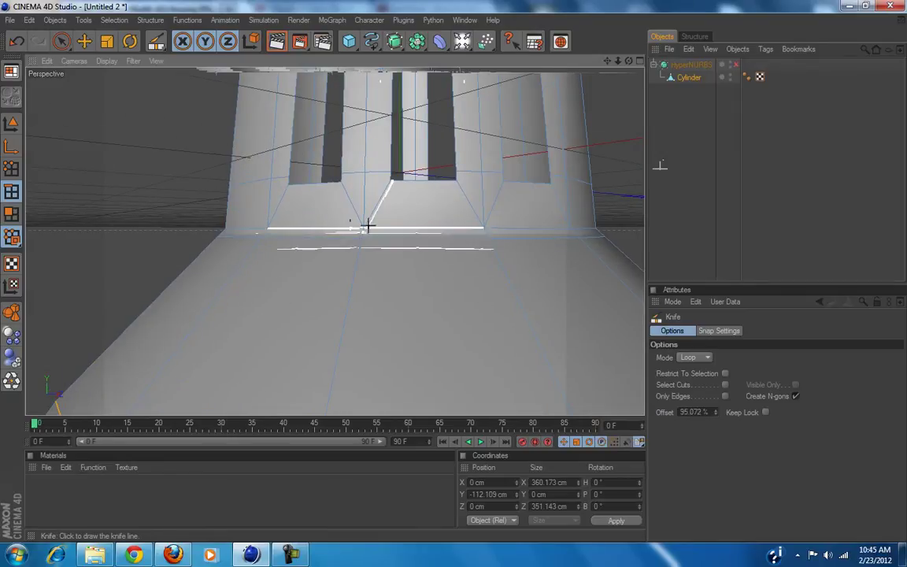
# Add a loop cut close to the rim at the neck's top and turn HyperNURBS smoothing back on.
pyautogui.scroll(-5, 439, 269)
pyautogui.keyDown('alt'); pyautogui.moveTo(451, 272); pyautogui.dragTo(422, 253); pyautogui.keyUp('alt')
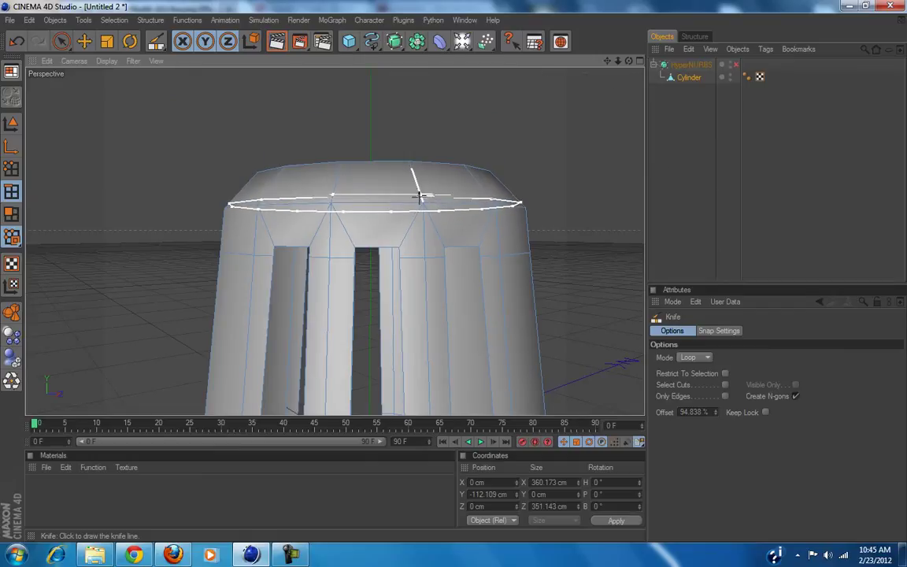
pyautogui.keyDown('alt'); pyautogui.moveTo(375, 207); pyautogui.dragTo(374, 226); pyautogui.keyUp('alt')
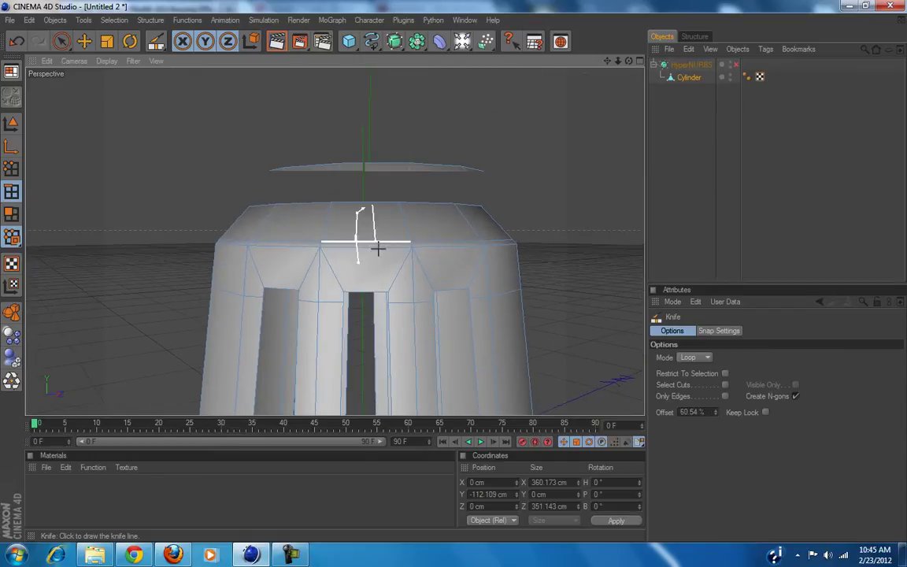
pyautogui.keyDown('alt'); pyautogui.moveTo(449, 251); pyautogui.dragTo(456, 279); pyautogui.keyUp('alt')
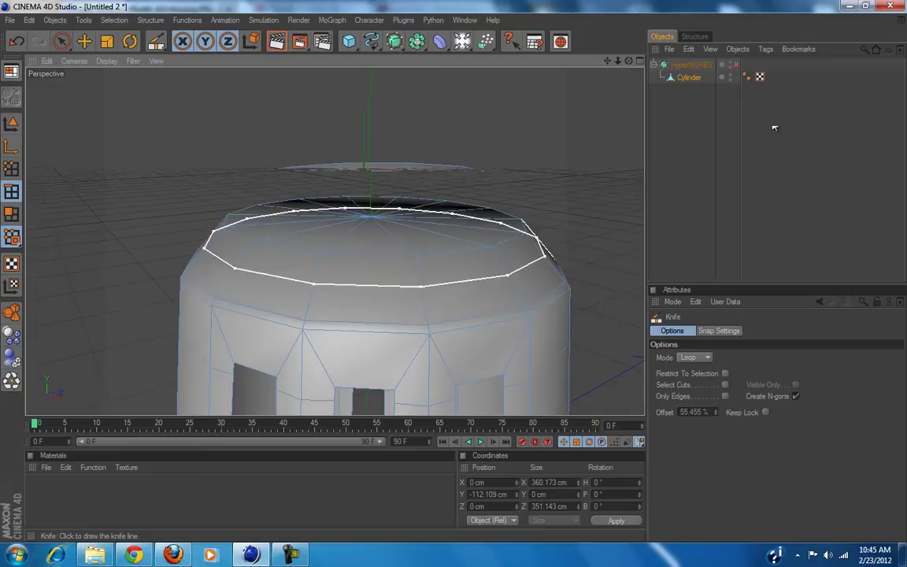
pyautogui.click(736, 64)
# Examine the smoothed edge and cap at the top of the neck up close from several angles.
pyautogui.keyDown('alt'); pyautogui.moveTo(510, 210); pyautogui.dragTo(423, 314, button='right'); pyautogui.keyUp('alt')
pyautogui.keyDown('alt'); pyautogui.moveTo(423, 314); pyautogui.dragTo(452, 270); pyautogui.keyUp('alt')
pyautogui.keyDown('alt'); pyautogui.moveTo(388, 312); pyautogui.dragTo(536, 188); pyautogui.keyUp('alt')
pyautogui.keyDown('alt'); pyautogui.moveTo(349, 184); pyautogui.dragTo(408, 242); pyautogui.keyUp('alt')
pyautogui.keyDown('alt'); pyautogui.moveTo(423, 294); pyautogui.dragTo(456, 266); pyautogui.keyUp('alt')
pyautogui.scroll(5, 408, 303)
pyautogui.keyDown('alt'); pyautogui.moveTo(418, 291); pyautogui.dragTo(421, 250); pyautogui.keyUp('alt')
pyautogui.keyDown('alt'); pyautogui.moveTo(414, 192); pyautogui.dragTo(394, 203); pyautogui.keyUp('alt')
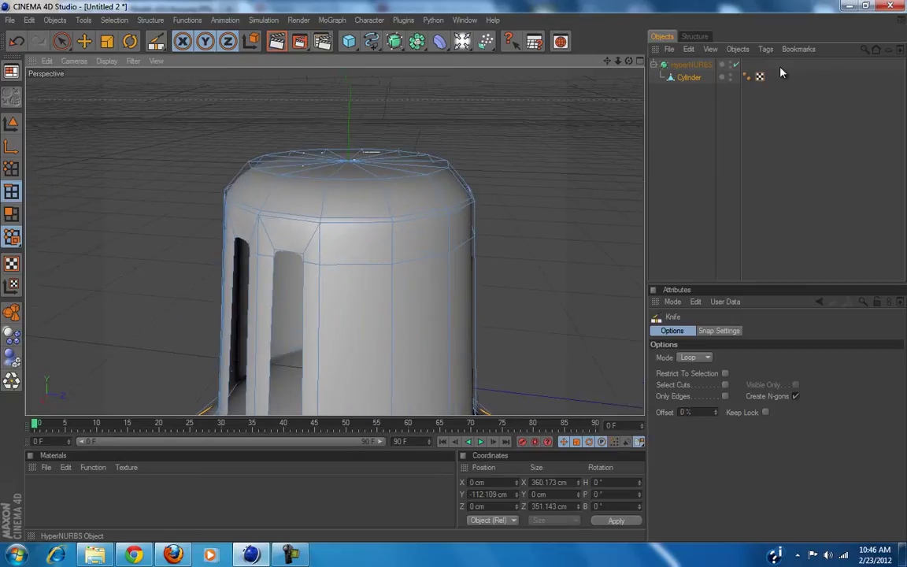
pyautogui.click(753, 114)
pyautogui.keyDown('alt'); pyautogui.moveTo(445, 245); pyautogui.dragTo(454, 273); pyautogui.keyUp('alt')
pyautogui.scroll(5, 384, 248)
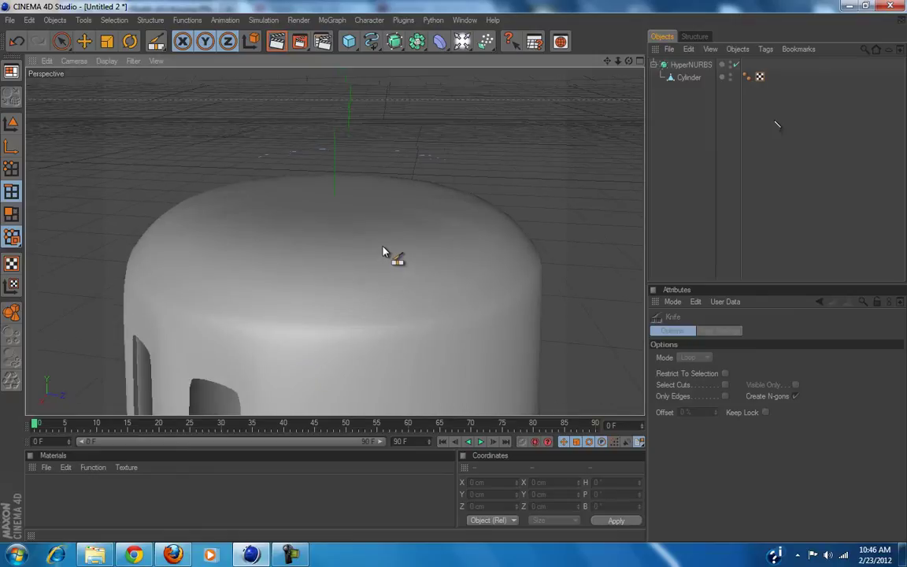
pyautogui.scroll(3, 460, 238)
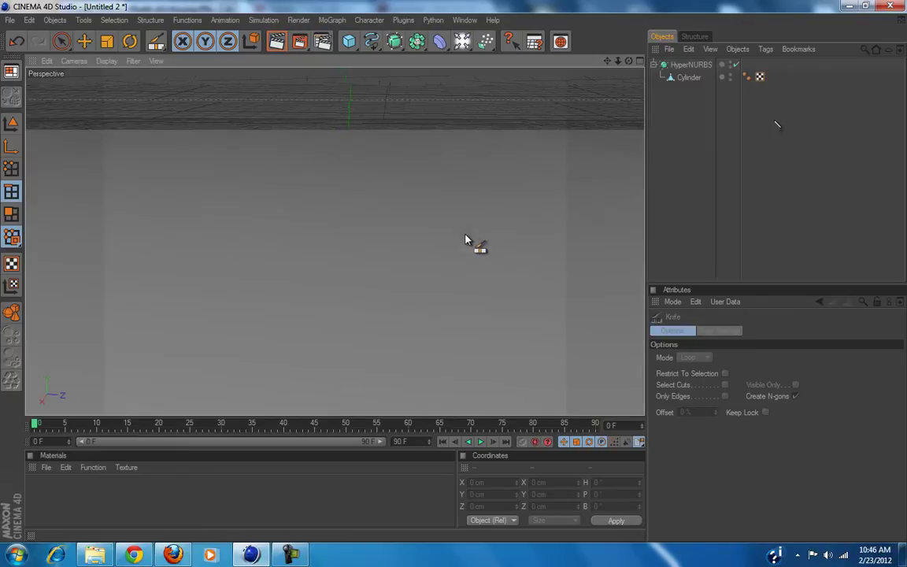
pyautogui.scroll(-2, 449, 253)
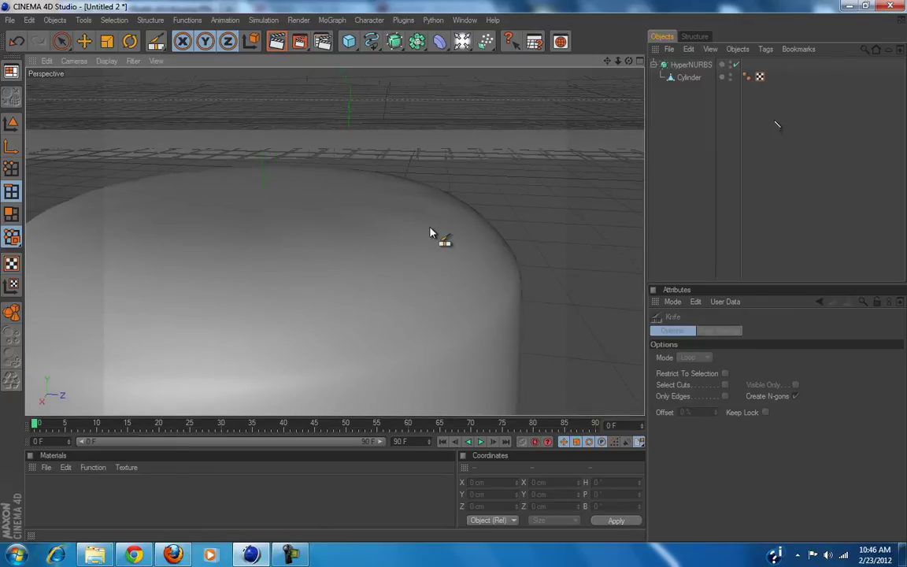
pyautogui.keyDown('alt'); pyautogui.moveTo(445, 250); pyautogui.dragTo(397, 295); pyautogui.keyUp('alt')
pyautogui.scroll(2, 454, 275)
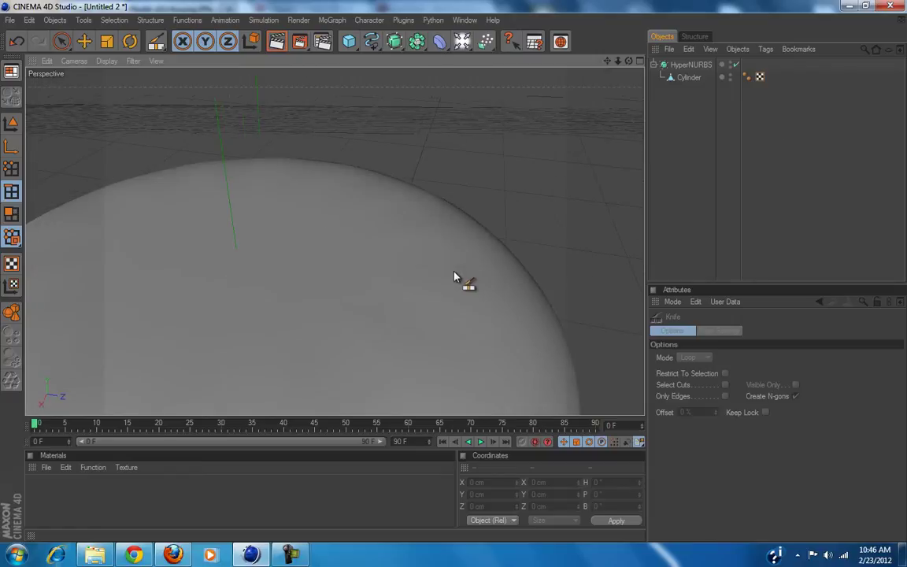
pyautogui.scroll(-2, 325, 307)
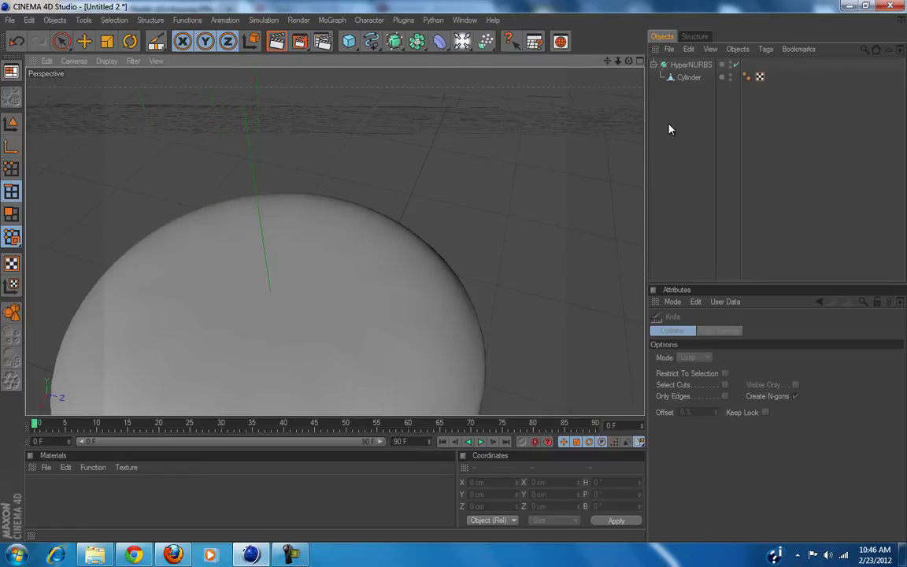
# Compare the neck's cap with and without HyperNURBS smoothing, then inspect the whole lampshade from the side and from a distance.
pyautogui.click(735, 65)
pyautogui.click(736, 65)
pyautogui.click(685, 79)
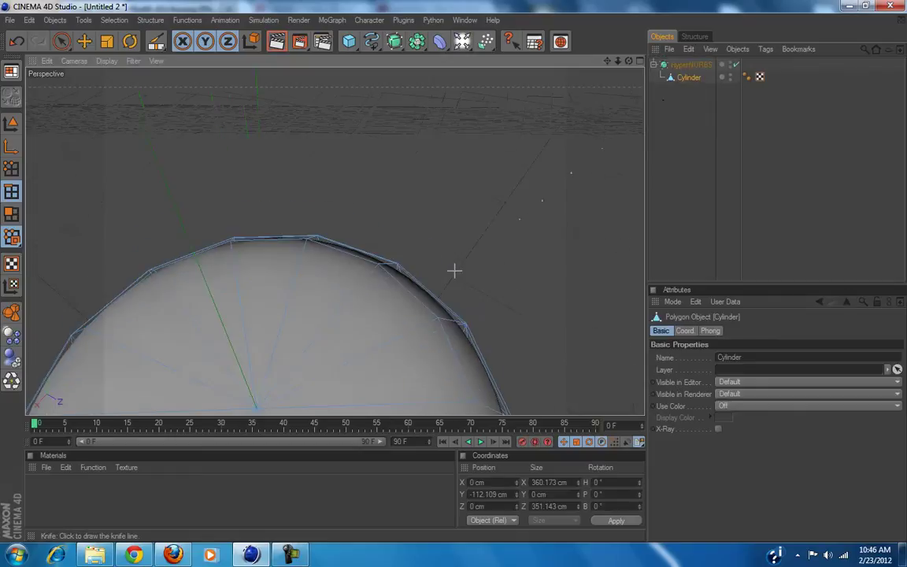
pyautogui.moveTo(437, 277)
pyautogui.keyDown('alt'); pyautogui.mouseDown()
pyautogui.moveTo(455, 267)
pyautogui.moveTo(430, 278)
pyautogui.mouseUp(); pyautogui.keyUp('alt')
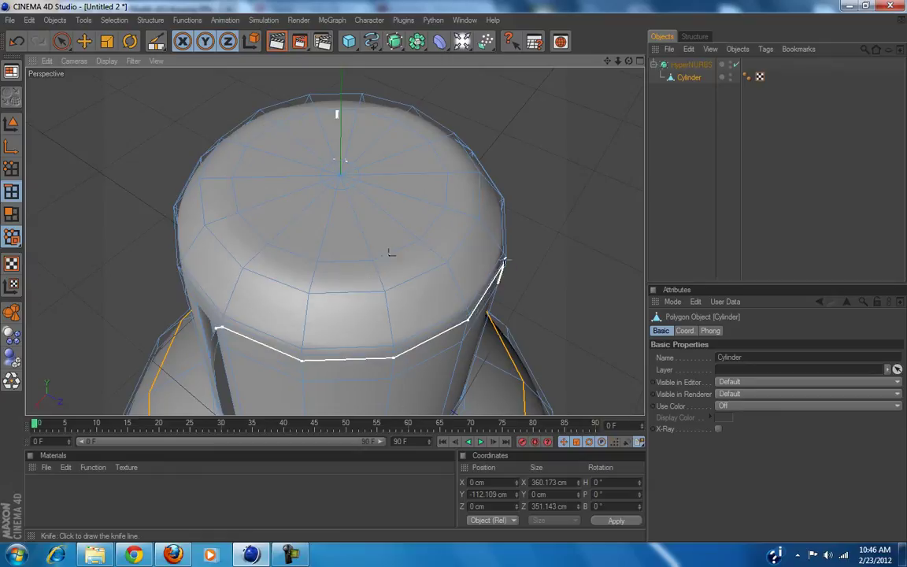
pyautogui.keyDown('alt'); pyautogui.moveTo(454, 243); pyautogui.dragTo(447, 276); pyautogui.keyUp('alt')
pyautogui.click(779, 146)
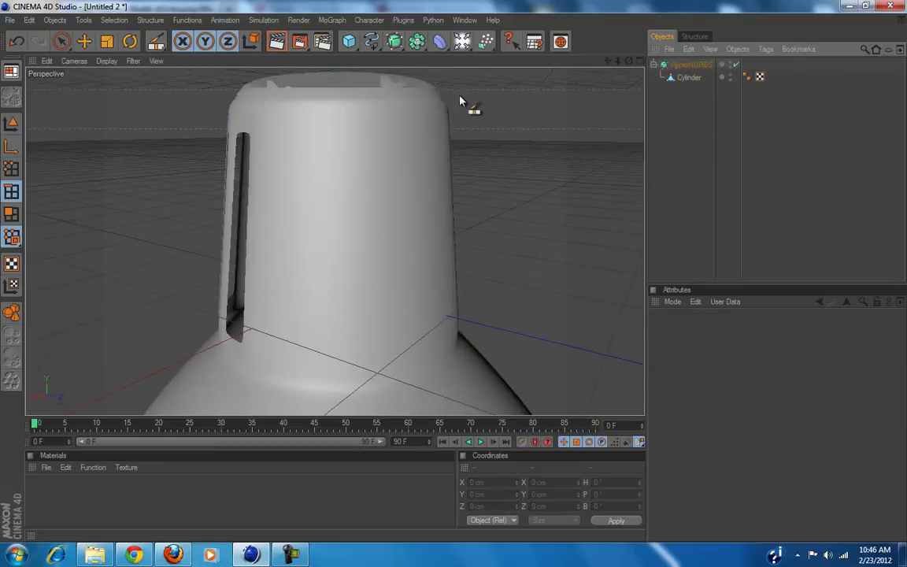
pyautogui.keyDown('alt'); pyautogui.moveTo(434, 235); pyautogui.dragTo(397, 259); pyautogui.keyUp('alt')
pyautogui.scroll(-6, 396, 260)
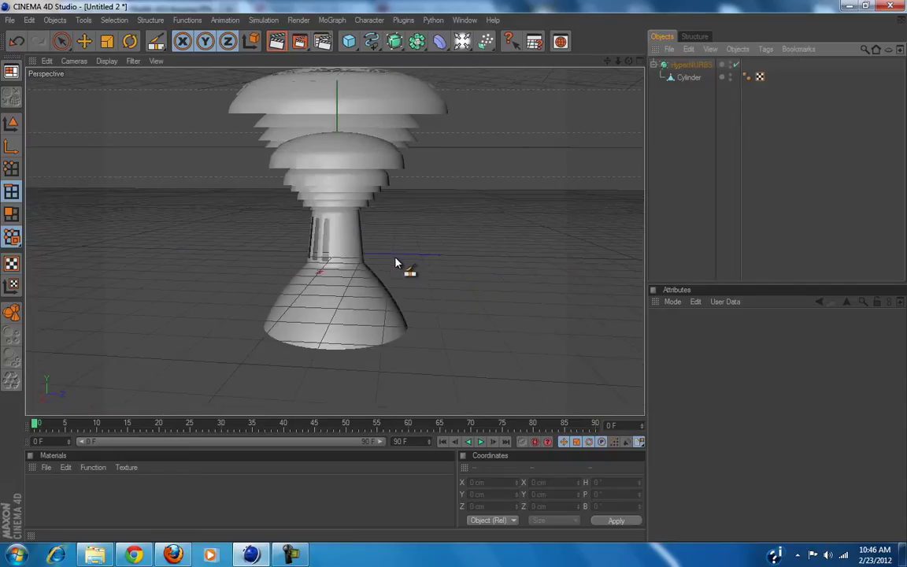
pyautogui.moveTo(453, 282)
pyautogui.keyDown('alt'); pyautogui.mouseDown()
pyautogui.moveTo(453, 299)
pyautogui.moveTo(443, 259)
pyautogui.moveTo(468, 269)
pyautogui.moveTo(455, 281)
pyautogui.moveTo(454, 268)
pyautogui.moveTo(455, 276)
pyautogui.mouseUp(); pyautogui.keyUp('alt')
pyautogui.scroll(5, 405, 298)
pyautogui.keyDown('alt'); pyautogui.moveTo(405, 297); pyautogui.dragTo(447, 276); pyautogui.keyUp('alt')
# Switch the Cylinder to model editing and scale the whole lampshade down vertically to about 369 cm in Y.
pyautogui.click(690, 65)
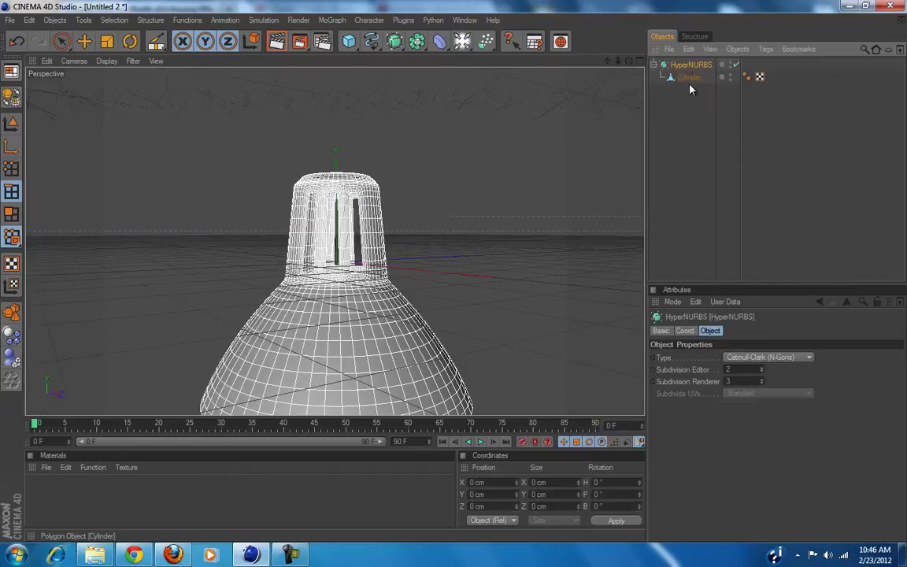
pyautogui.click(685, 78)
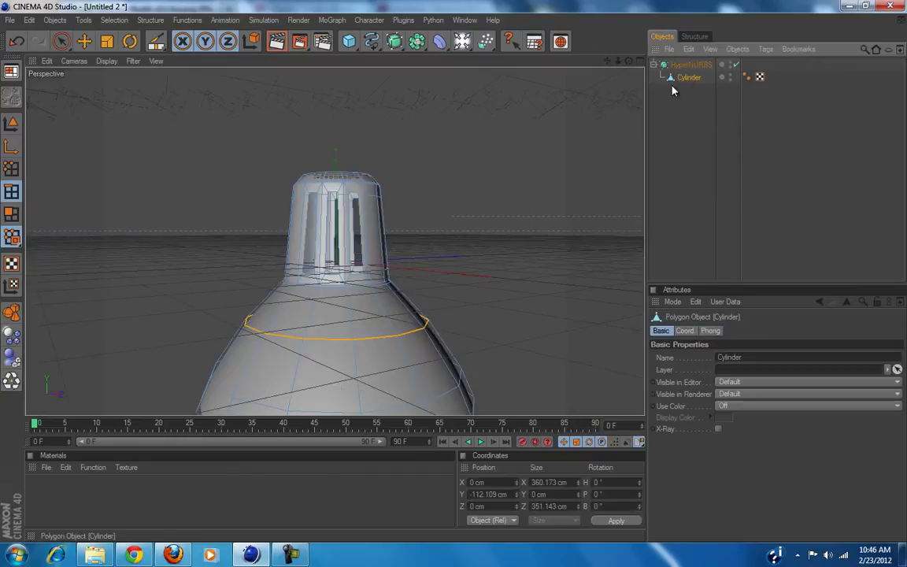
pyautogui.click(12, 124)
pyautogui.click(109, 47)
pyautogui.scroll(-3, 432, 249)
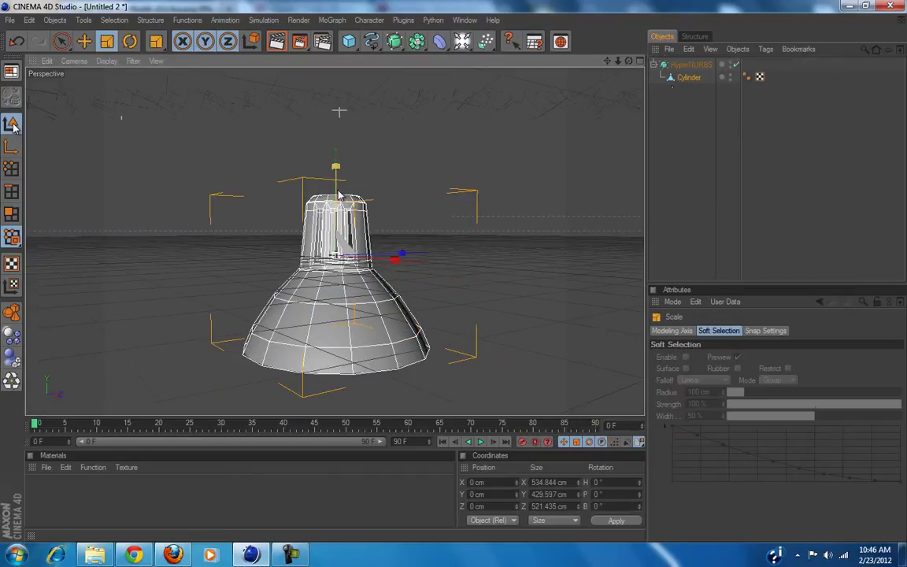
pyautogui.moveTo(336, 168); pyautogui.dragTo(454, 276)
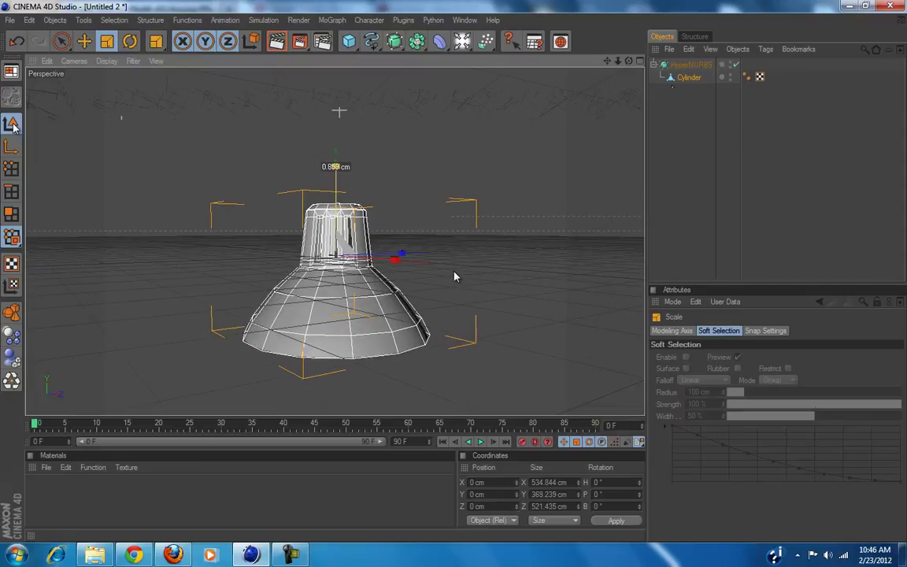
pyautogui.click(876, 160)
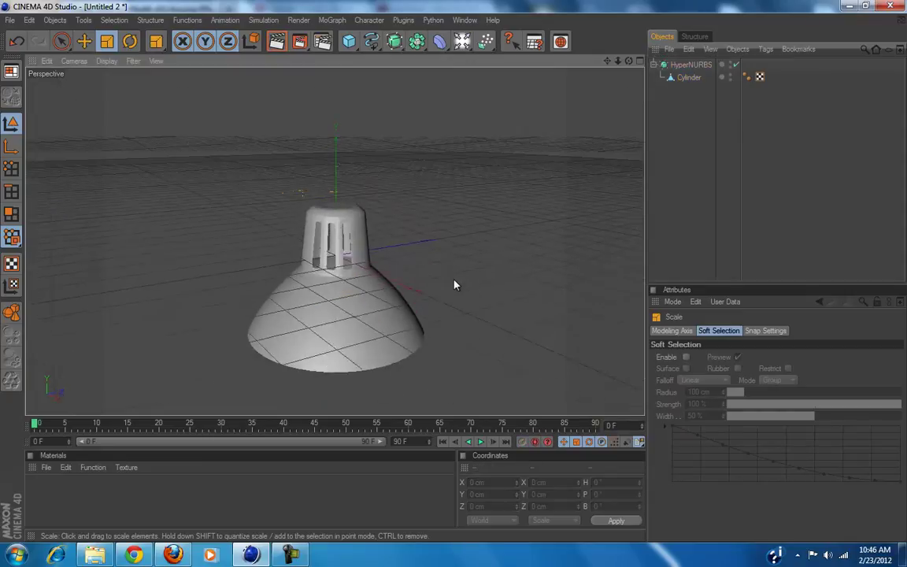
# Switch to polygon editing and select all the lampshade's polygons, with its open underside in view.
pyautogui.keyDown('alt'); pyautogui.moveTo(454, 276); pyautogui.dragTo(527, 169); pyautogui.keyUp('alt')
pyautogui.click(689, 77)
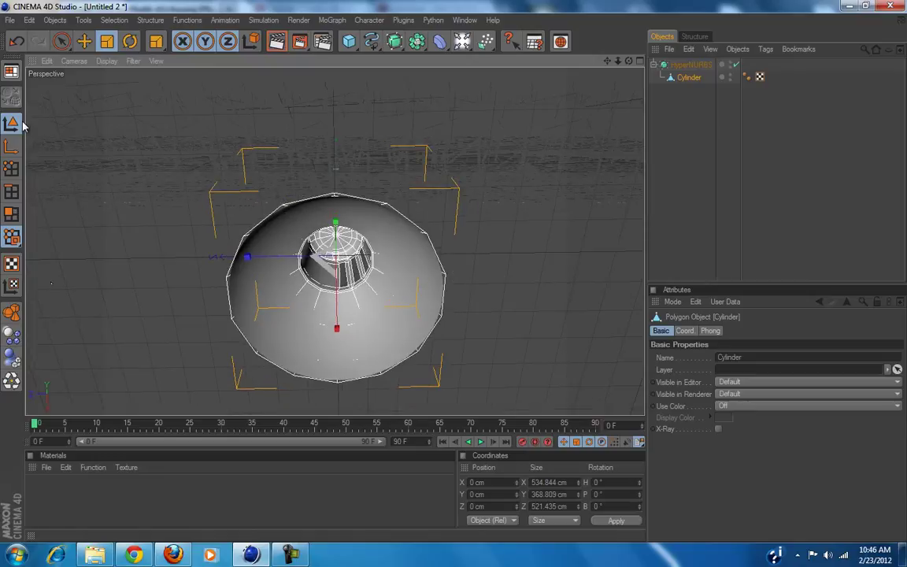
pyautogui.click(11, 214)
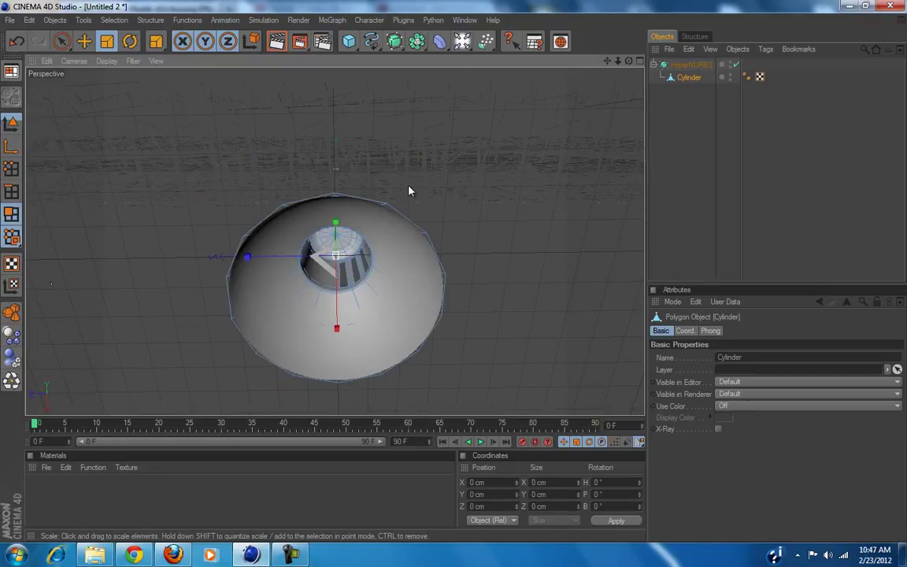
pyautogui.hotkey('ctrl', 'a')
pyautogui.keyDown('alt'); pyautogui.moveTo(459, 186); pyautogui.dragTo(435, 294); pyautogui.keyUp('alt')
pyautogui.keyDown('alt'); pyautogui.moveTo(485, 228); pyautogui.dragTo(565, 152); pyautogui.keyUp('alt')
# Extrude all the selected polygons inward with Create Caps enabled and an offset of about -46.8 cm to give the lampshade thickness.
pyautogui.rightClick(555, 150)
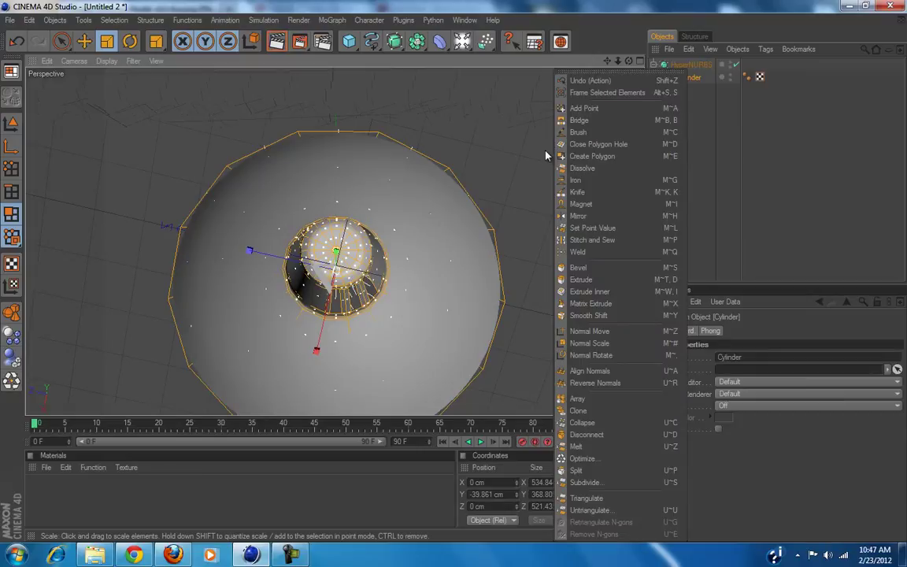
pyautogui.click(602, 280)
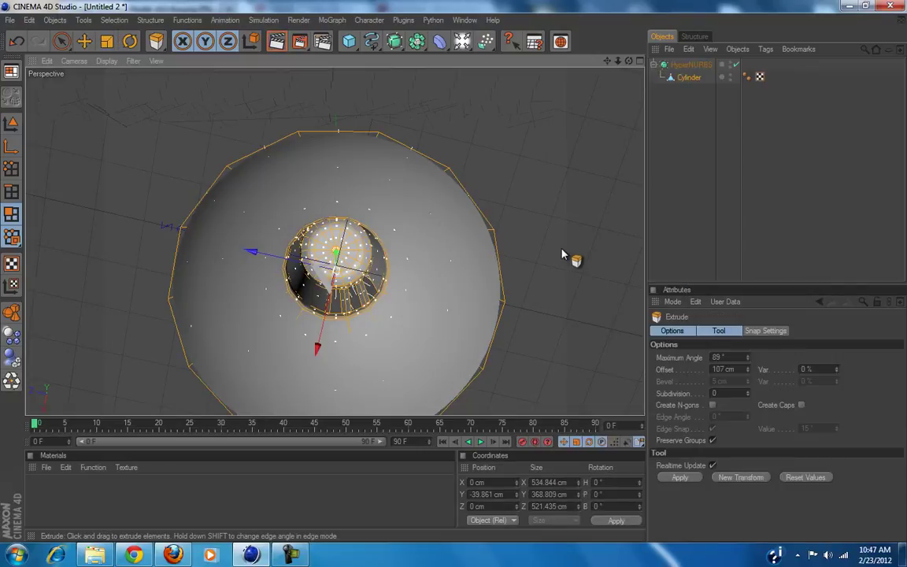
pyautogui.click(801, 404)
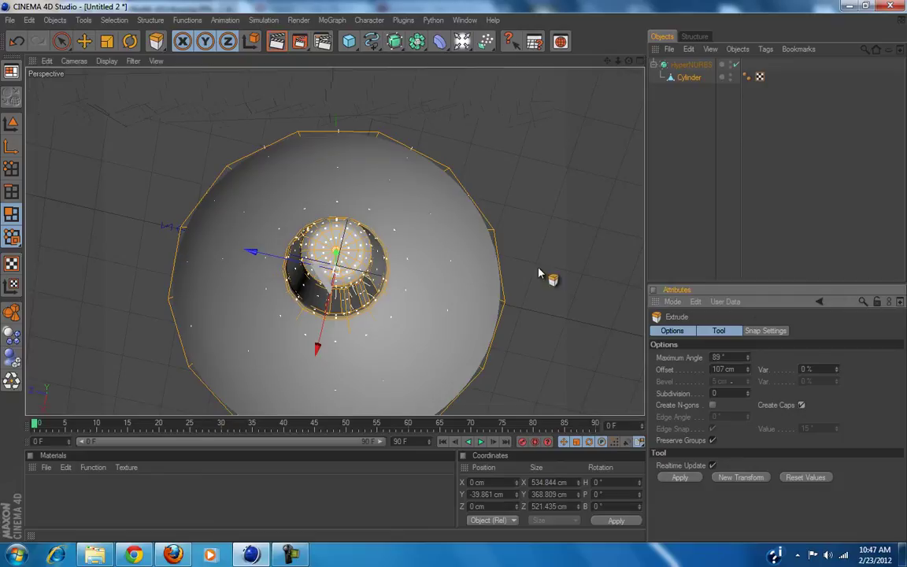
pyautogui.moveTo(551, 229); pyautogui.dragTo(459, 277)
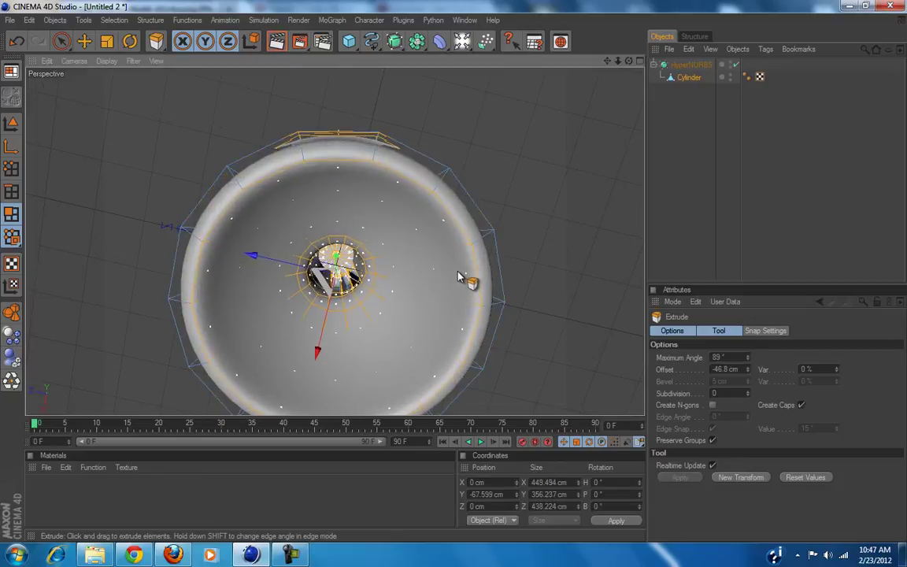
pyautogui.keyDown('alt'); pyautogui.moveTo(429, 181); pyautogui.dragTo(454, 238); pyautogui.keyUp('alt')
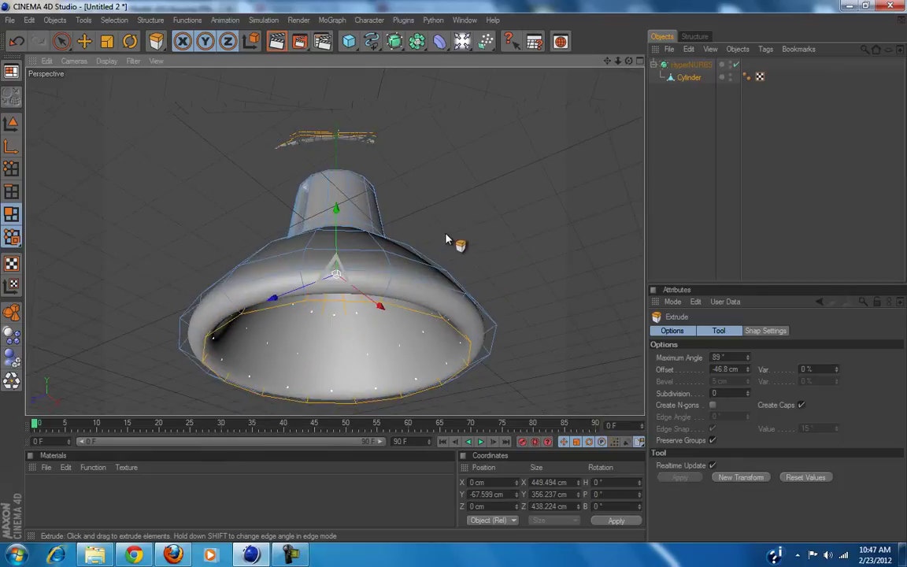
pyautogui.keyDown('alt'); pyautogui.moveTo(413, 306); pyautogui.dragTo(520, 243); pyautogui.keyUp('alt')
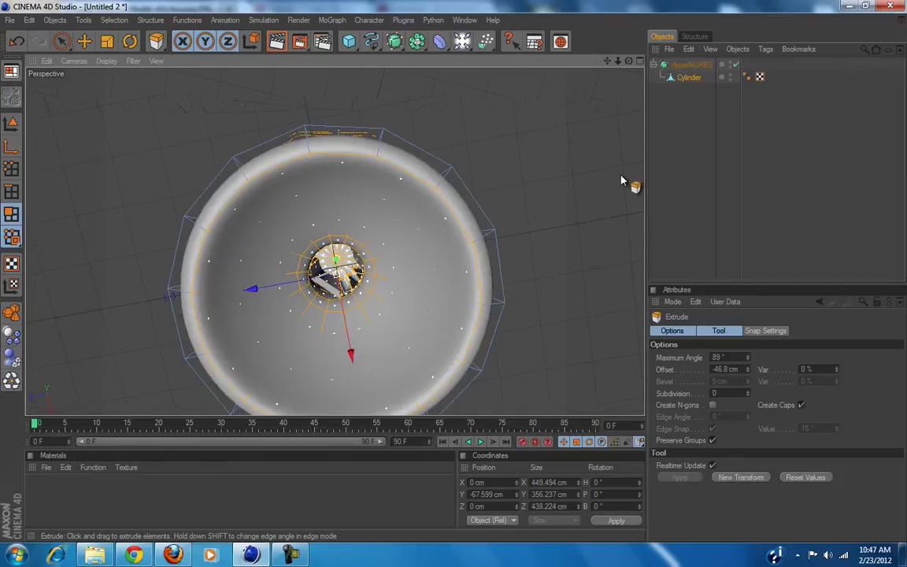
# Try extruding the lampshade's polygons inward with Create Caps off and an offset of about -44.4 cm.
pyautogui.moveTo(598, 149); pyautogui.dragTo(575, 171)
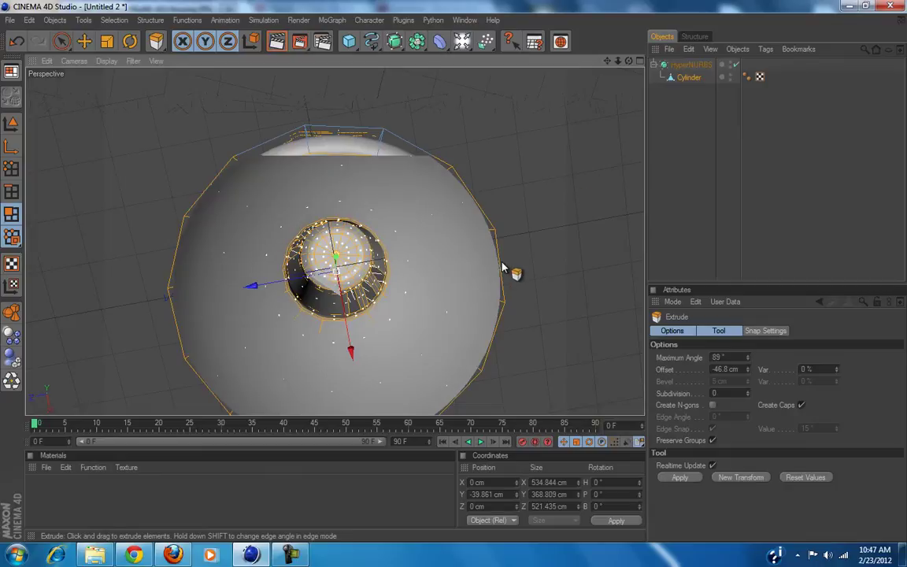
pyautogui.click(801, 405)
pyautogui.moveTo(615, 279); pyautogui.dragTo(446, 275)
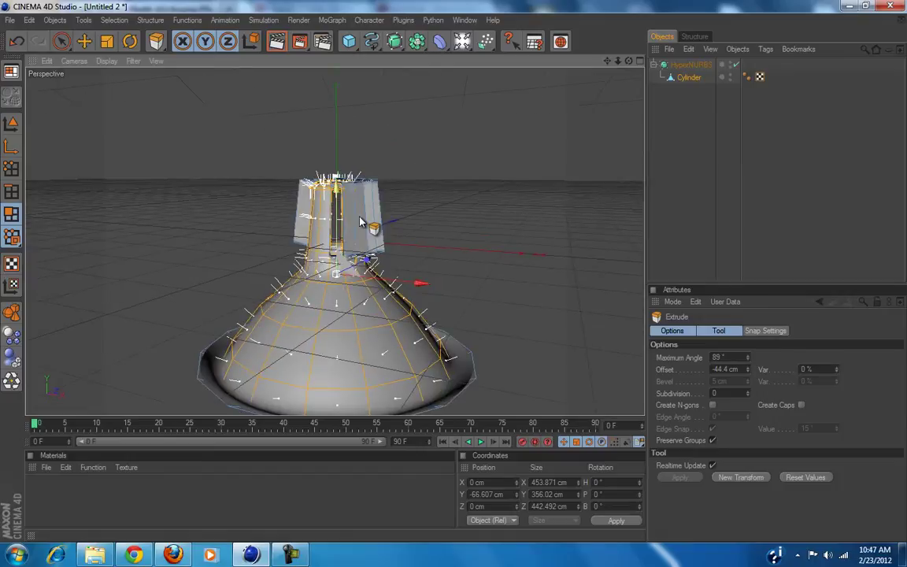
pyautogui.keyDown('alt'); pyautogui.moveTo(256, 279); pyautogui.dragTo(456, 277); pyautogui.keyUp('alt')
# Extrude the lampshade's polygons inward with Create Caps enabled and an offset of about -10.7 cm for a thinner shell.
pyautogui.click(801, 405)
pyautogui.keyDown('alt'); pyautogui.moveTo(504, 212); pyautogui.dragTo(402, 285); pyautogui.keyUp('alt')
pyautogui.scroll(3, 401, 285)
pyautogui.keyDown('alt'); pyautogui.moveTo(344, 249); pyautogui.dragTo(455, 276); pyautogui.keyUp('alt')
pyautogui.scroll(3, 366, 231)
pyautogui.keyDown('alt'); pyautogui.moveTo(394, 206); pyautogui.dragTo(435, 129); pyautogui.keyUp('alt')
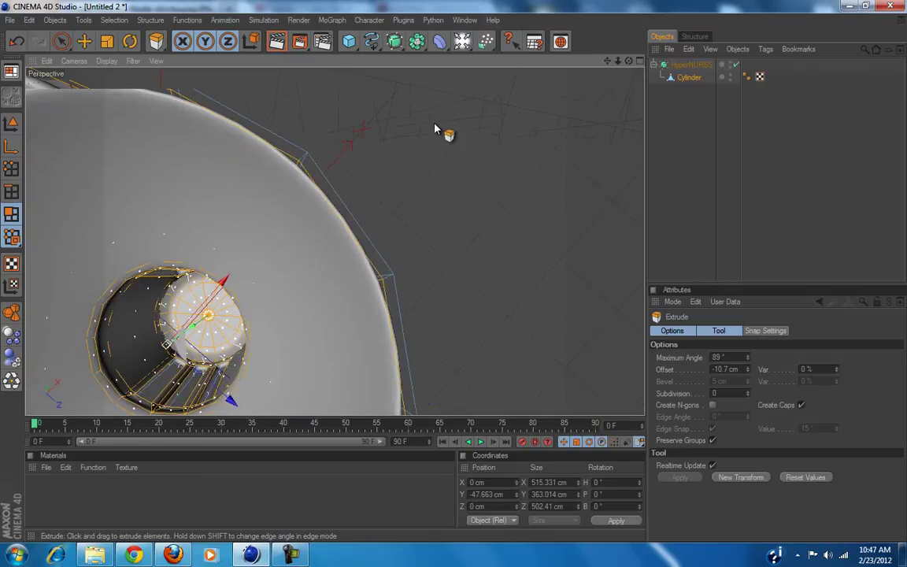
pyautogui.keyDown('alt'); pyautogui.moveTo(195, 119); pyautogui.dragTo(270, 304); pyautogui.keyUp('alt')
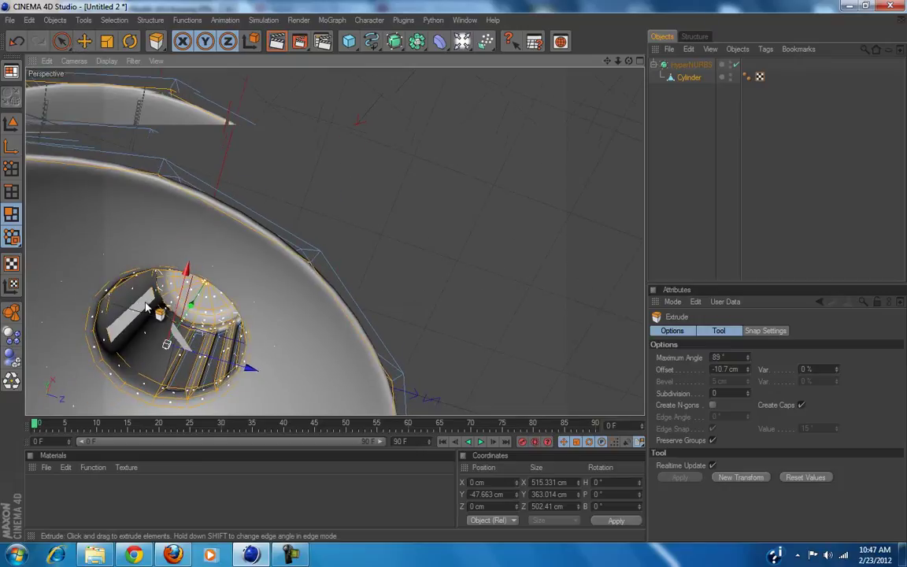
# Preview a Loop-mode Knife cut around the lampshade's open rim from several angles.
pyautogui.press('k')
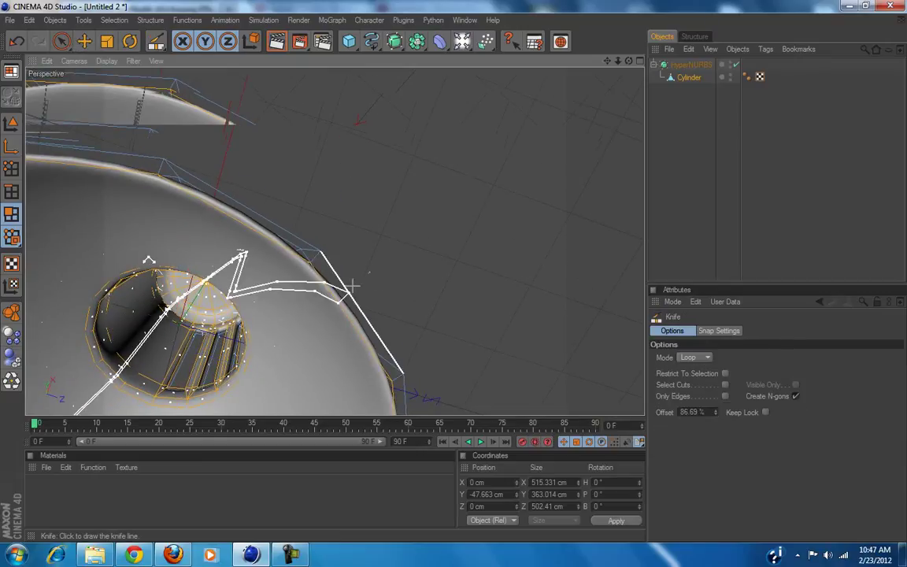
pyautogui.moveTo(411, 318)
pyautogui.keyDown('alt'); pyautogui.mouseDown()
pyautogui.moveTo(453, 265)
pyautogui.moveTo(414, 331)
pyautogui.mouseUp(); pyautogui.keyUp('alt')
pyautogui.keyDown('alt'); pyautogui.moveTo(455, 251); pyautogui.dragTo(463, 384); pyautogui.keyUp('alt')
pyautogui.keyDown('alt'); pyautogui.moveTo(343, 329); pyautogui.dragTo(452, 272); pyautogui.keyUp('alt')
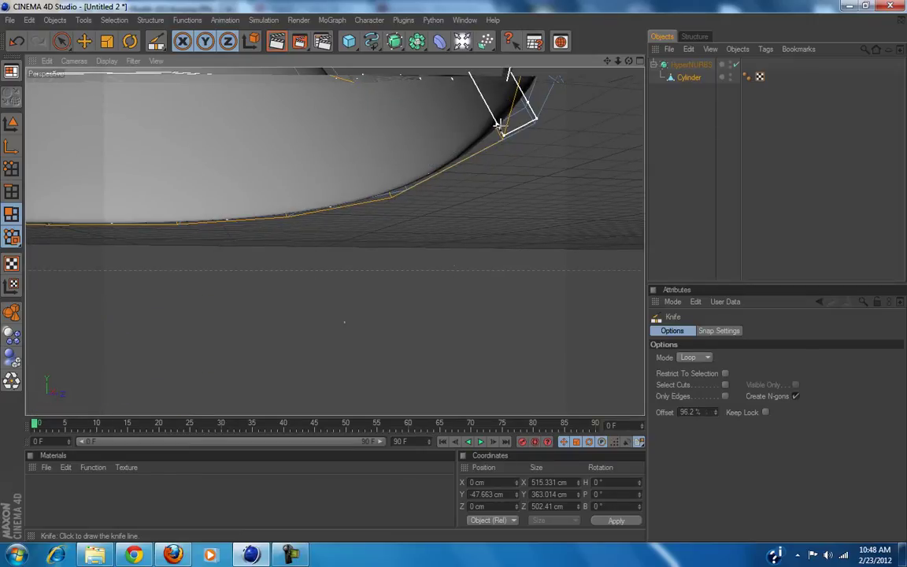
pyautogui.keyDown('alt'); pyautogui.moveTo(421, 207); pyautogui.dragTo(486, 122); pyautogui.keyUp('alt')
# Deselect everything and examine the smoothed lampshade, its slotted neck and its overall shape.
pyautogui.scroll(-6, 292, 214)
pyautogui.click(681, 116)
pyautogui.moveTo(451, 274)
pyautogui.keyDown('alt'); pyautogui.mouseDown()
pyautogui.moveTo(488, 259)
pyautogui.moveTo(485, 290)
pyautogui.moveTo(447, 281)
pyautogui.moveTo(464, 268)
pyautogui.moveTo(408, 309)
pyautogui.moveTo(455, 275)
pyautogui.mouseUp(); pyautogui.keyUp('alt')
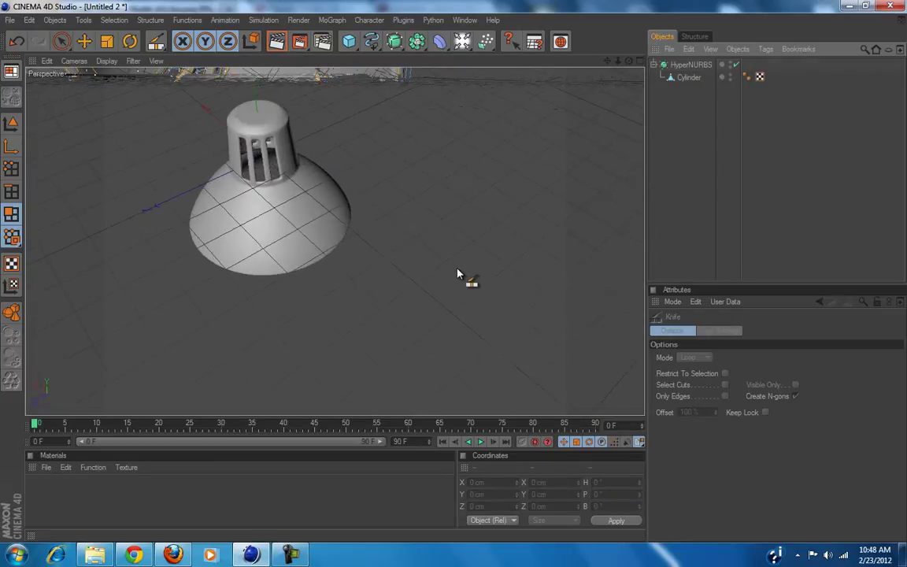
pyautogui.scroll(6, 257, 215)
pyautogui.keyDown('alt'); pyautogui.moveTo(466, 294); pyautogui.dragTo(227, 175, button='middle'); pyautogui.keyUp('alt')
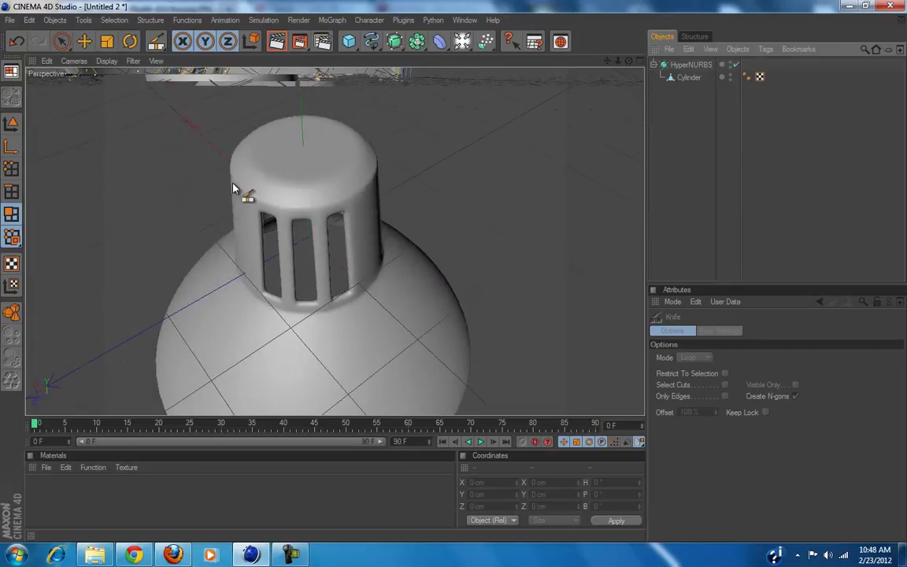
pyautogui.scroll(3, 236, 193)
pyautogui.keyDown('alt'); pyautogui.moveTo(315, 230); pyautogui.dragTo(454, 277); pyautogui.keyUp('alt')
pyautogui.scroll(-5, 318, 221)
pyautogui.keyDown('alt'); pyautogui.moveTo(326, 231); pyautogui.dragTo(535, 268); pyautogui.keyUp('alt')
# Rename the HyperNURBS object as Lamp Head.
pyautogui.click(691, 63)
pyautogui.doubleClick(695, 65)
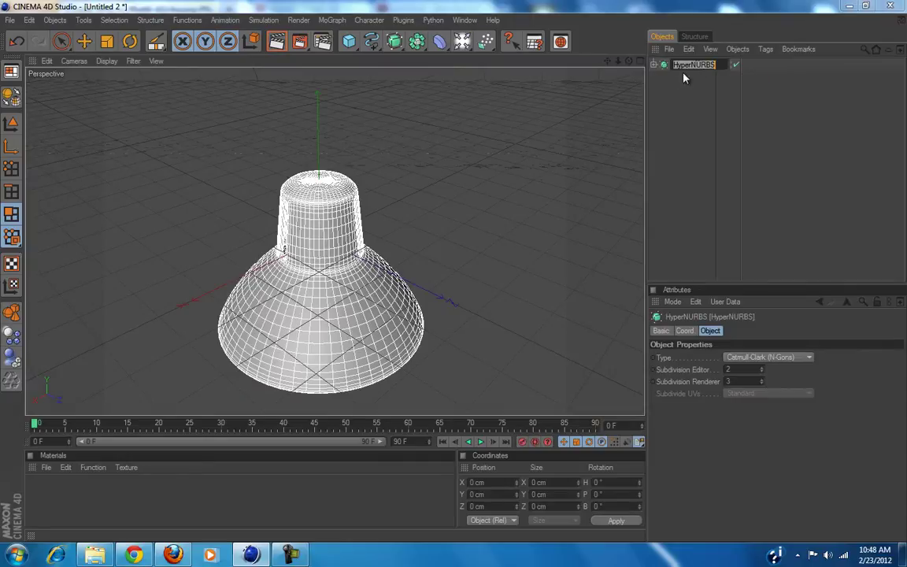
pyautogui.write('Lamp')
pyautogui.write('Head')
pyautogui.press('Return')
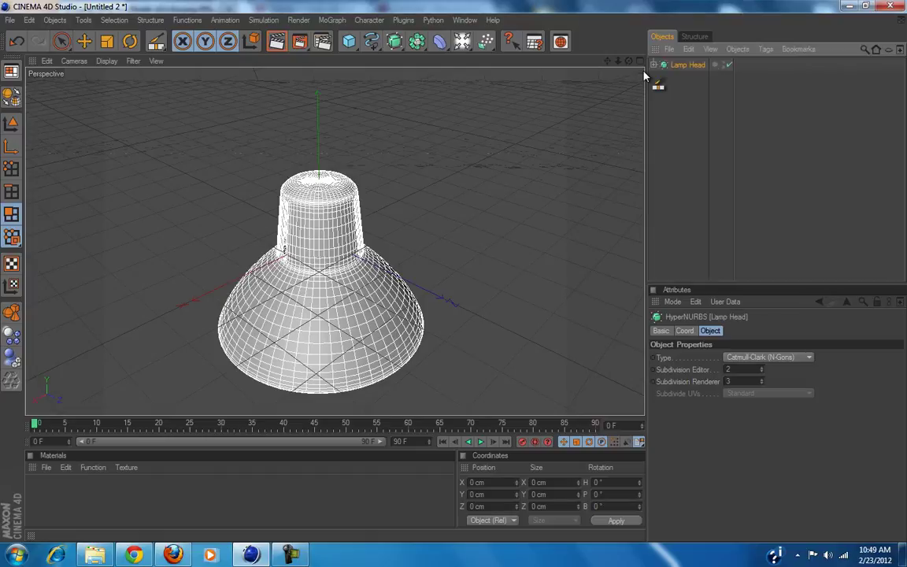
# Change to the Live Selection tool and select the Lamp Head object.
pyautogui.click(294, 555)
pyautogui.click(294, 555)
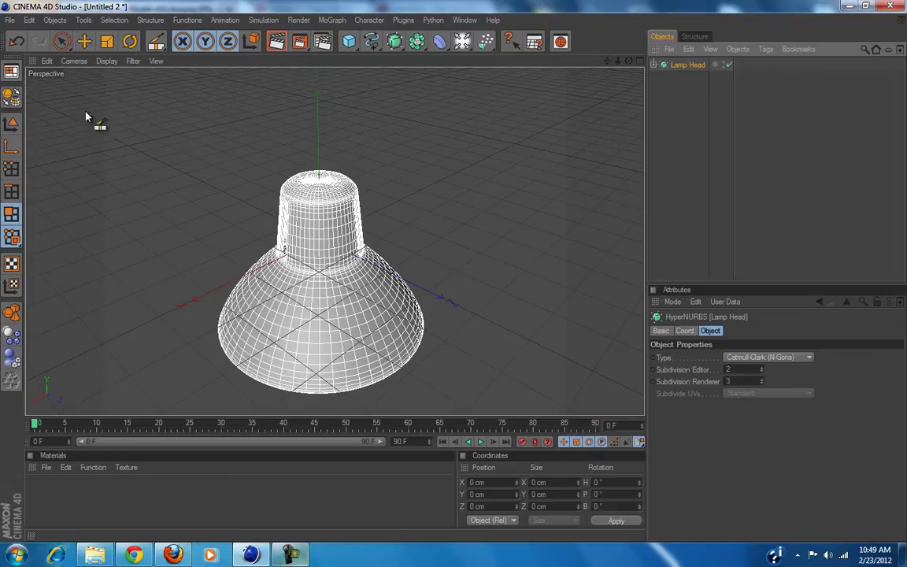
pyautogui.click(61, 41)
pyautogui.click(661, 170)
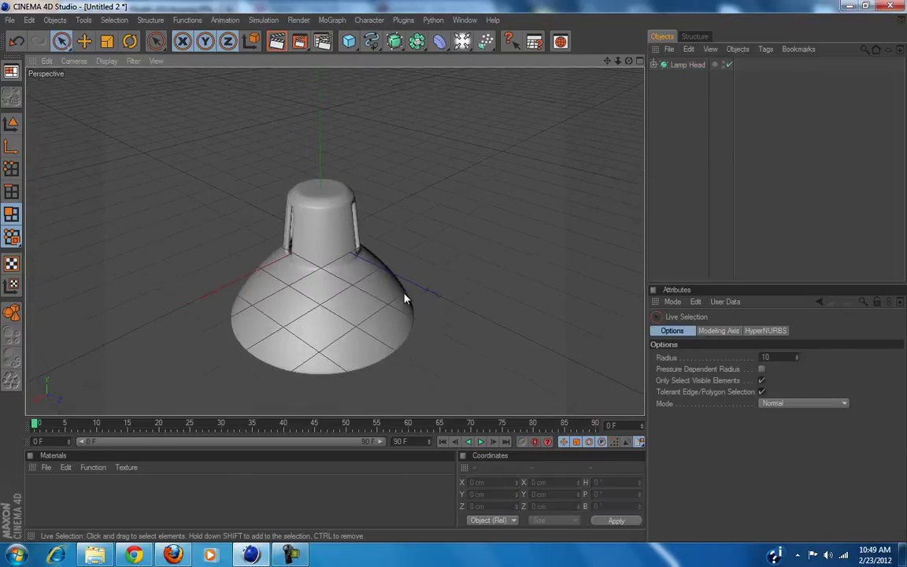
pyautogui.keyDown('alt'); pyautogui.moveTo(423, 215); pyautogui.dragTo(426, 308); pyautogui.keyUp('alt')
pyautogui.scroll(4, 426, 308)
pyautogui.click(666, 66)
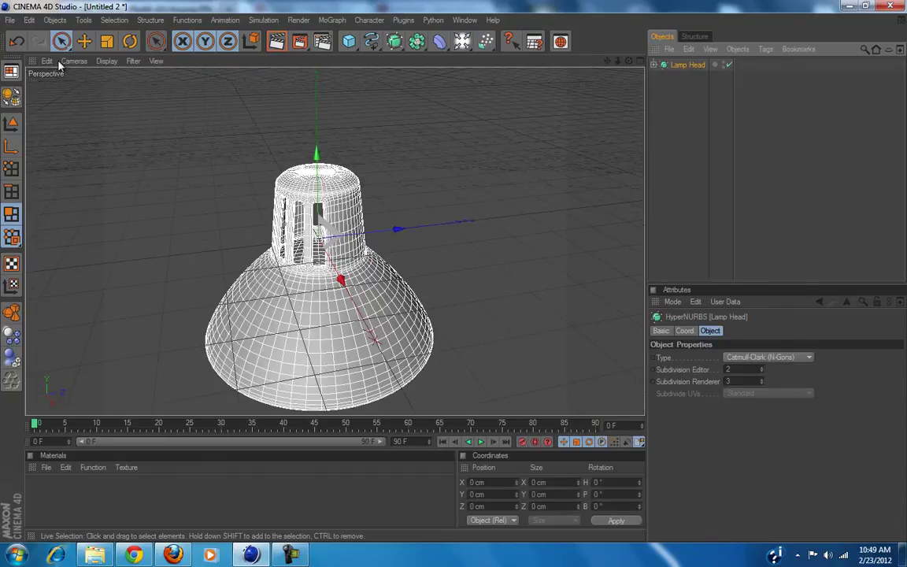
# Try tilting the Lamp Head sideways with the Rotate tool, then undo the rotation.
pyautogui.click(130, 41)
pyautogui.moveTo(283, 213); pyautogui.dragTo(255, 272)
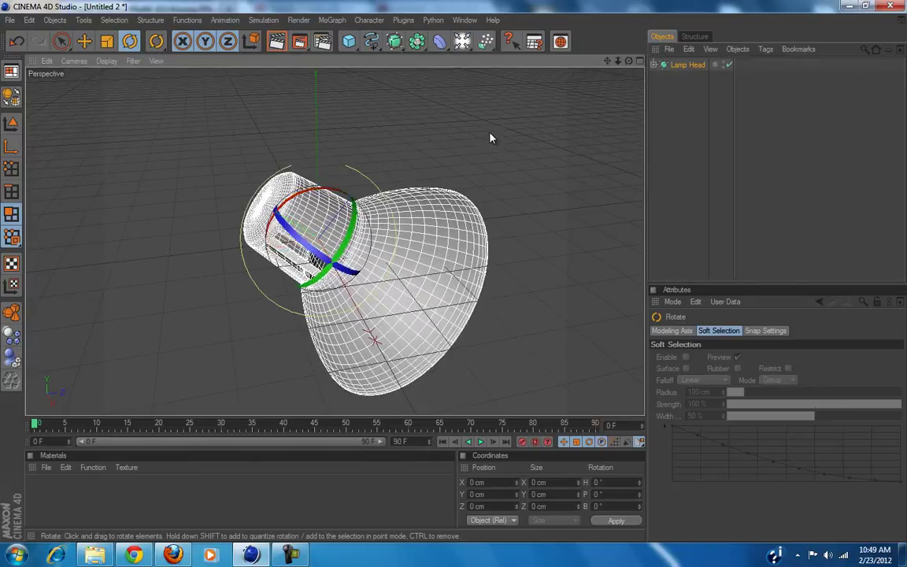
pyautogui.hotkey('ctrl', 'z')
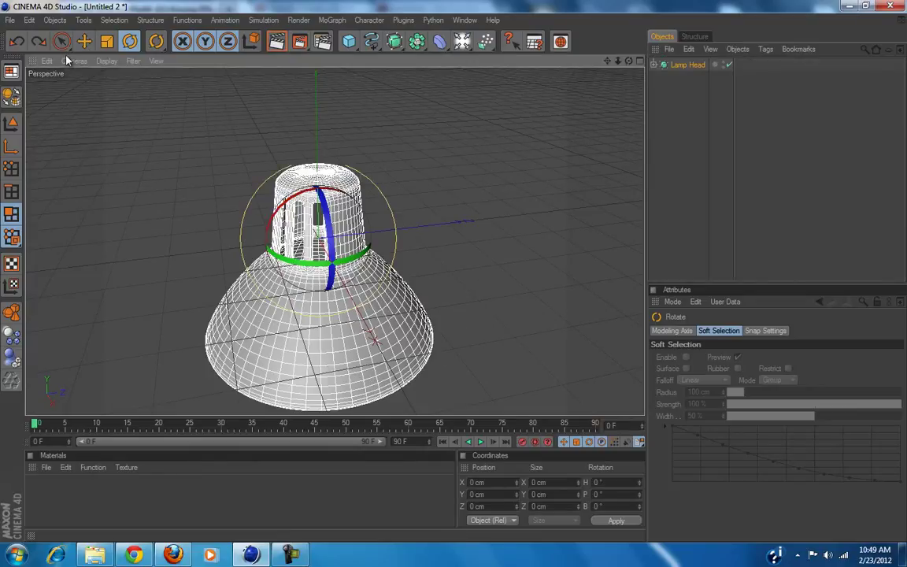
# Move the Lamp Head up along Y by about 454 cm, raise it slightly further, and deselect it.
pyautogui.click(84, 42)
pyautogui.scroll(-3, 319, 162)
pyautogui.moveTo(323, 193); pyautogui.dragTo(324, 67)
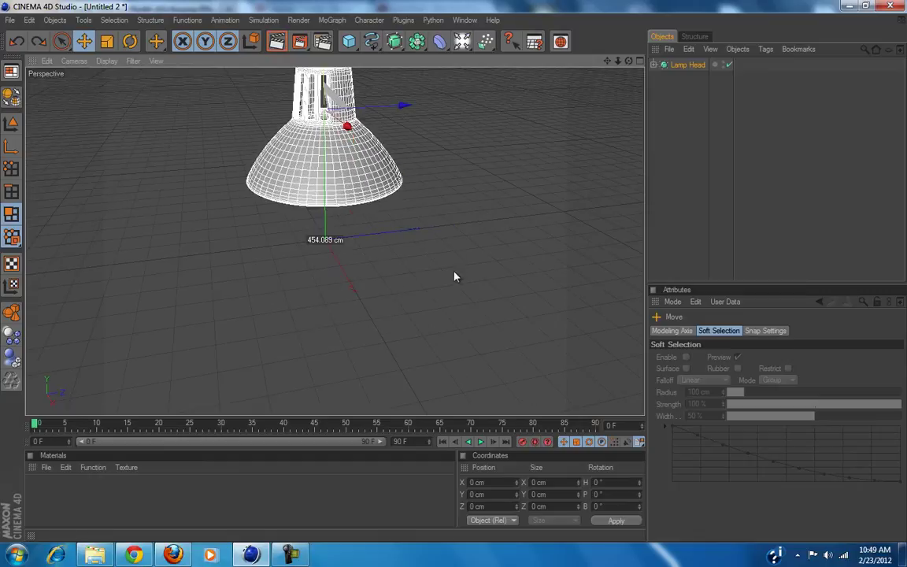
pyautogui.keyDown('alt'); pyautogui.moveTo(371, 199); pyautogui.dragTo(375, 266, button='middle'); pyautogui.keyUp('alt')
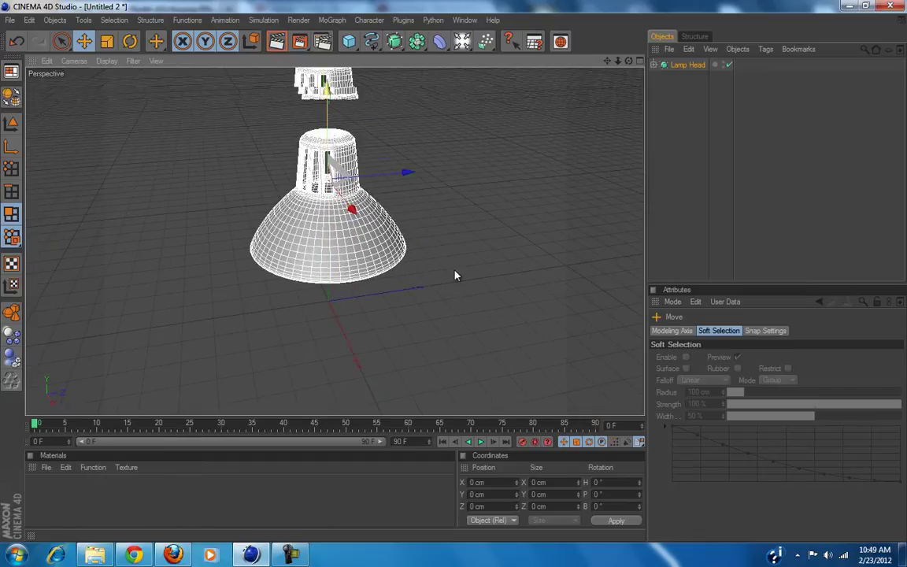
pyautogui.moveTo(329, 137); pyautogui.dragTo(329, 118)
pyautogui.click(689, 84)
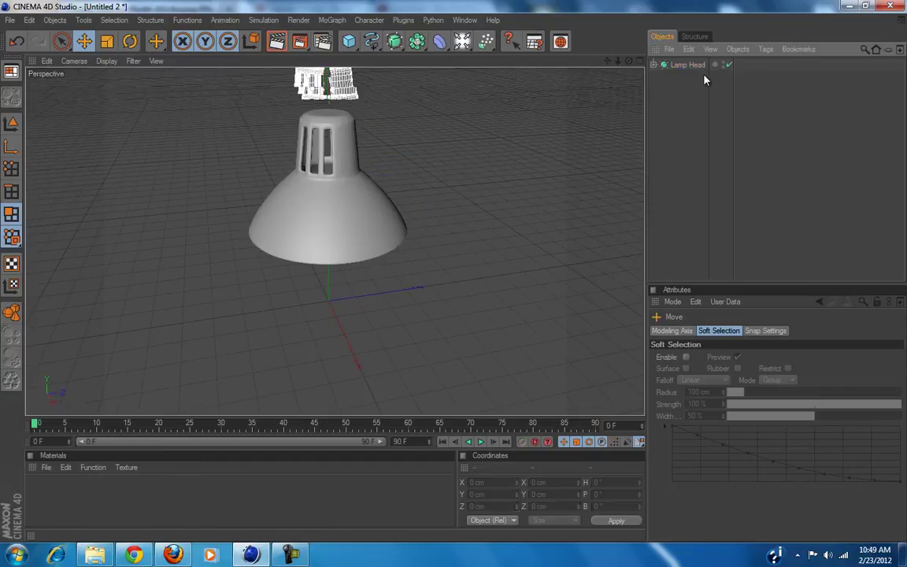
# Change from the perspective view to a full-size Front view with the Lamp Head framed.
pyautogui.click(639, 61)
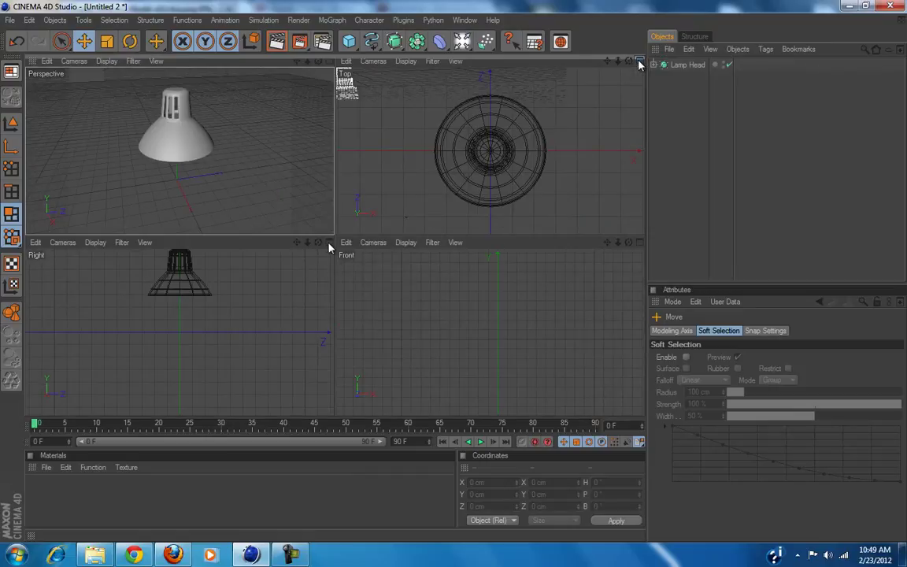
pyautogui.middleClick(331, 248)
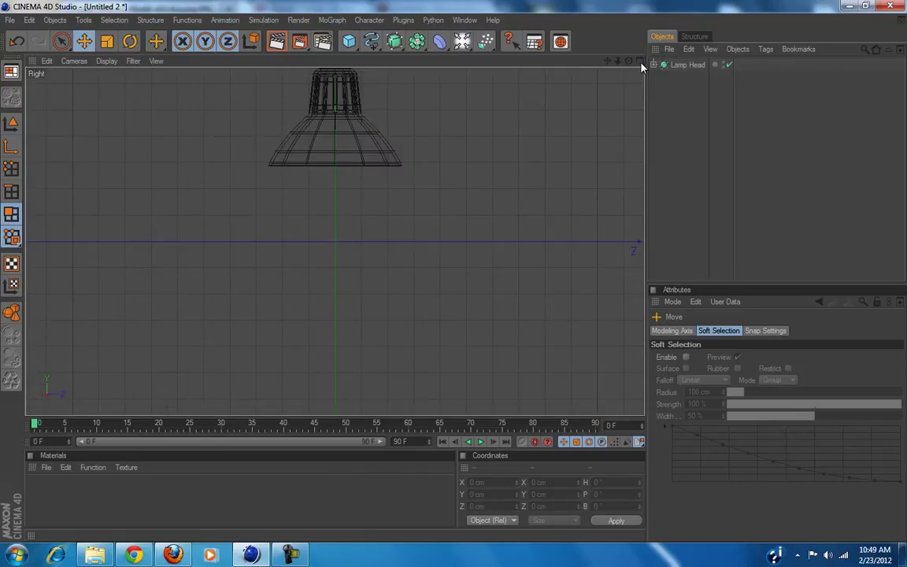
pyautogui.click(639, 63)
pyautogui.click(639, 243)
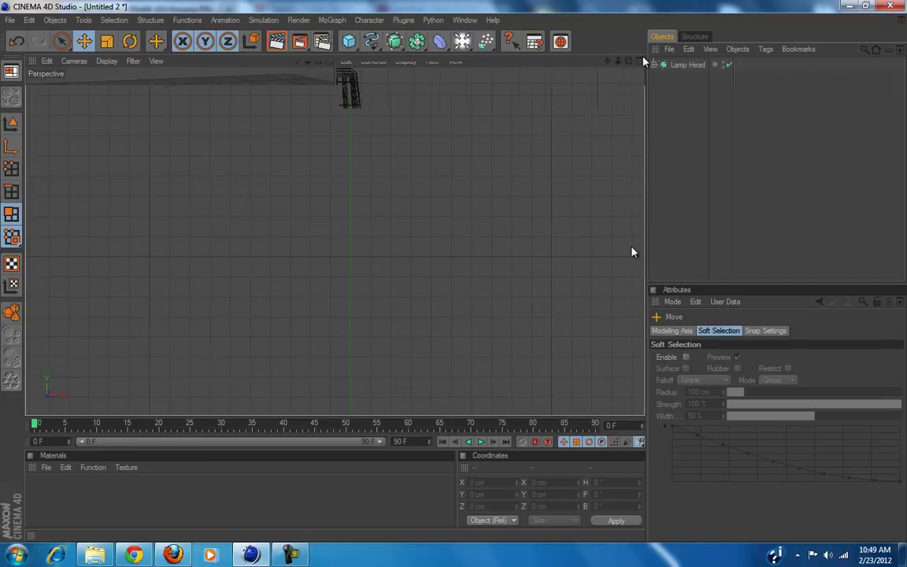
pyautogui.scroll(-10, 405, 163)
pyautogui.keyDown('alt'); pyautogui.moveTo(455, 273); pyautogui.dragTo(462, 302, button='middle'); pyautogui.keyUp('alt')
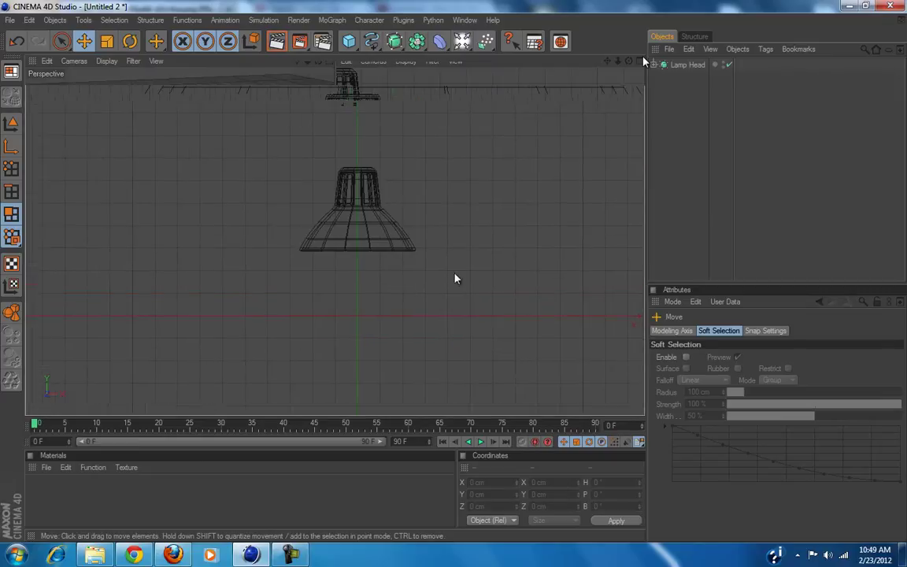
pyautogui.scroll(10, 361, 194)
pyautogui.scroll(-5, 265, 269)
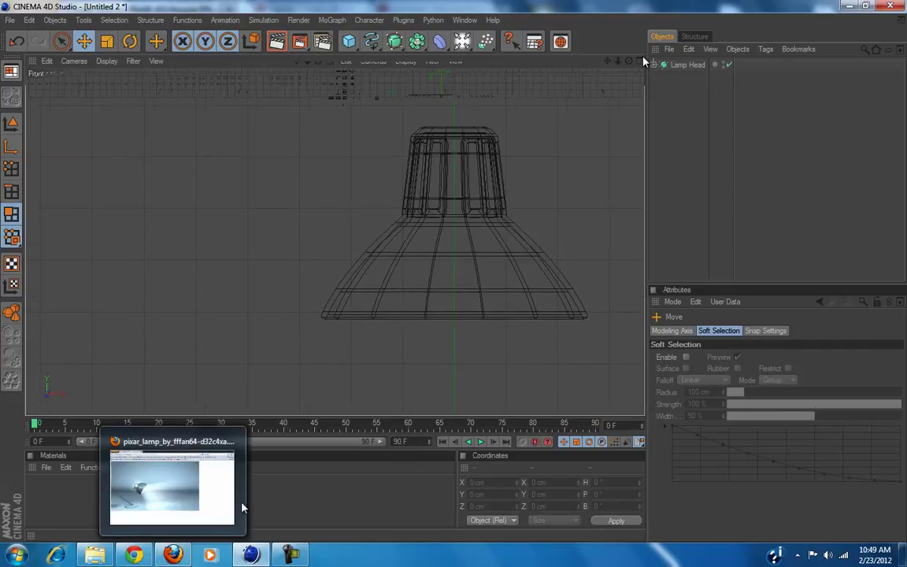
# Switch to Firefox and examine the enlarged lamp reference image, especially the arm's joint at the neck.
pyautogui.click(176, 557)
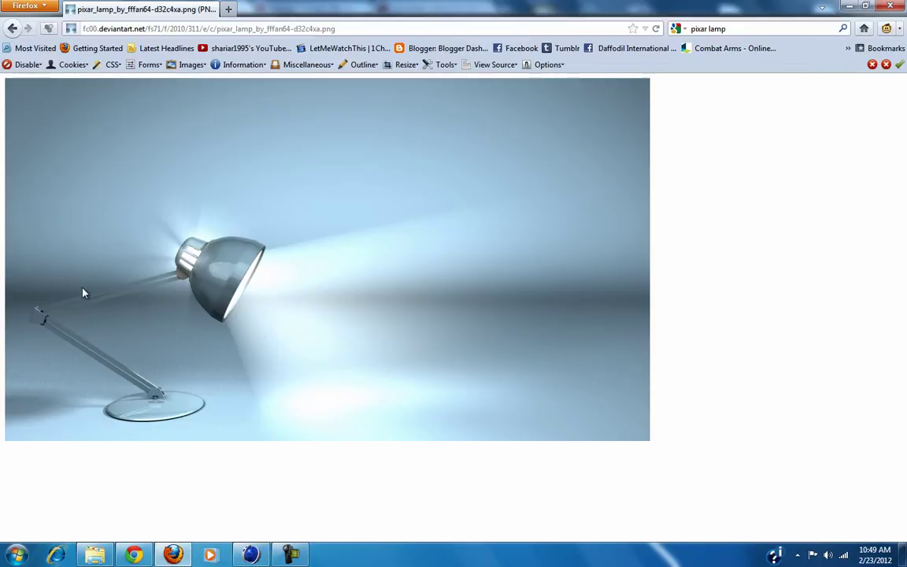
pyautogui.keyDown('ctrl'); pyautogui.scroll(-2, 83, 294); pyautogui.keyUp('ctrl')
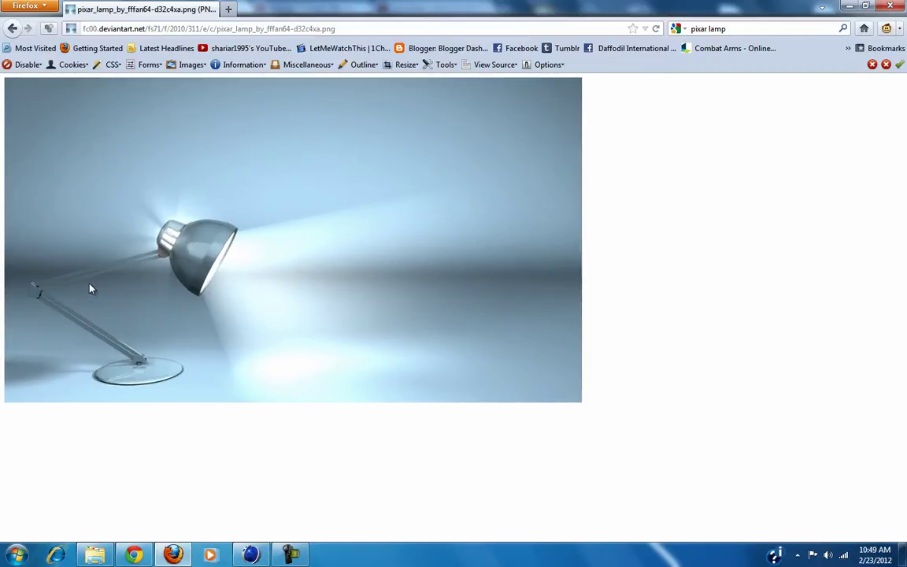
pyautogui.keyDown('ctrl'); pyautogui.scroll(7, 89, 288); pyautogui.keyUp('ctrl')
pyautogui.scroll(-3, 358, 413)
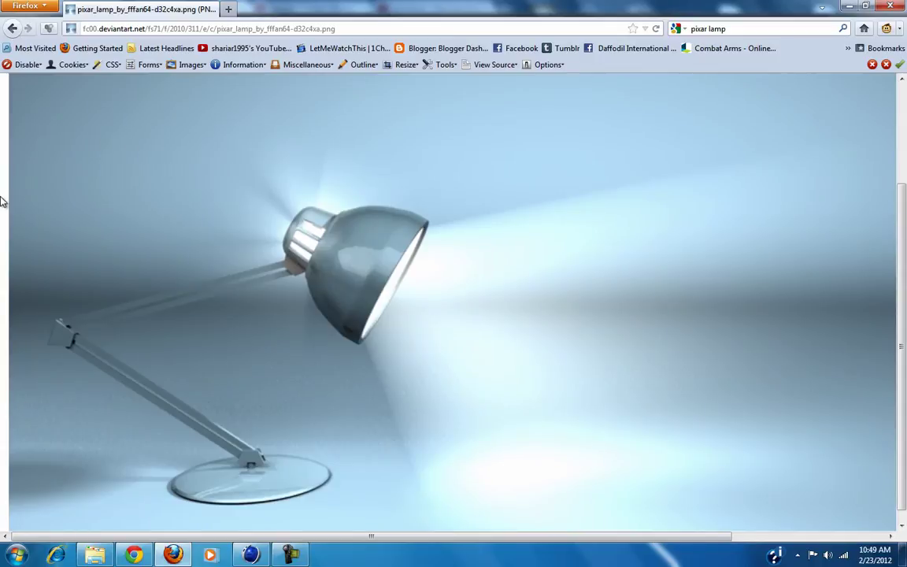
pyautogui.moveTo(296, 558)
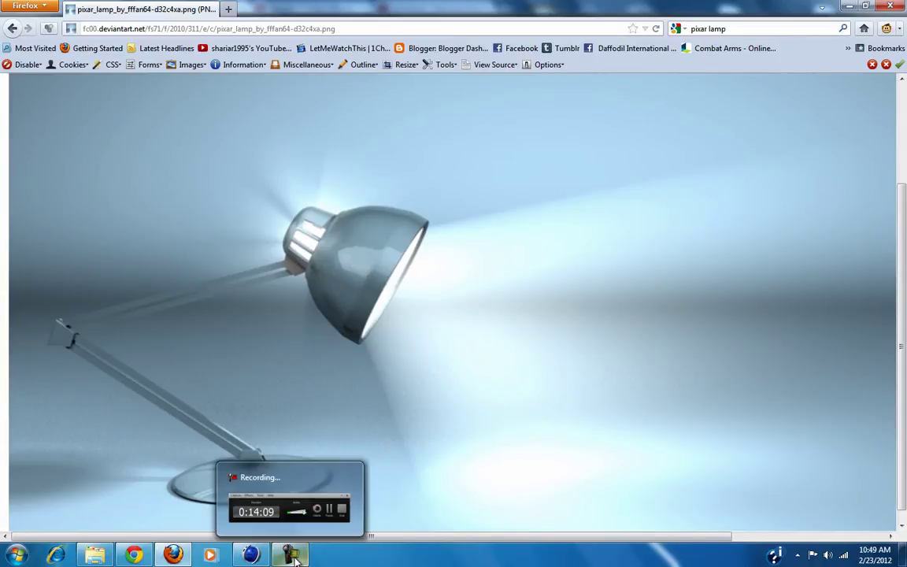
pyautogui.click(293, 484)
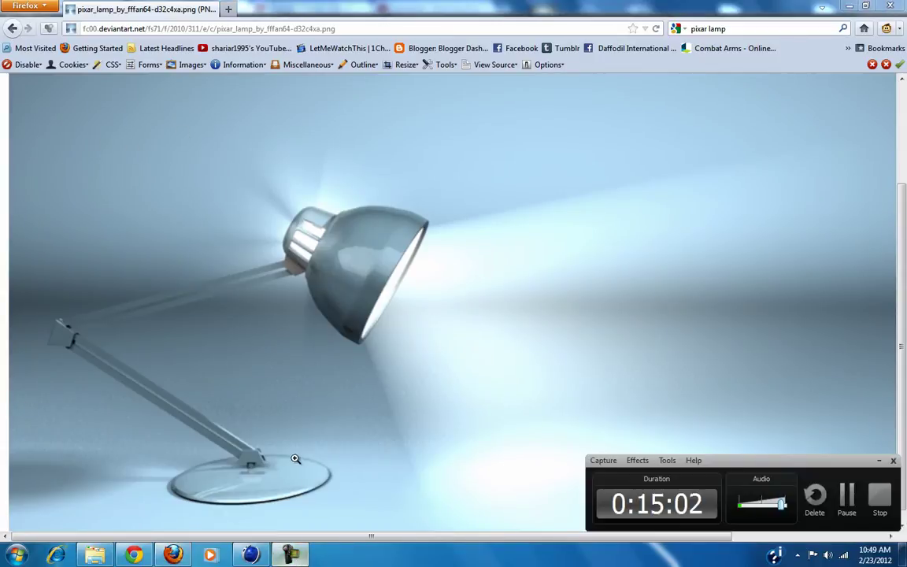
# Return to CINEMA 4D and add a cube primitive to the scene.
pyautogui.click(254, 556)
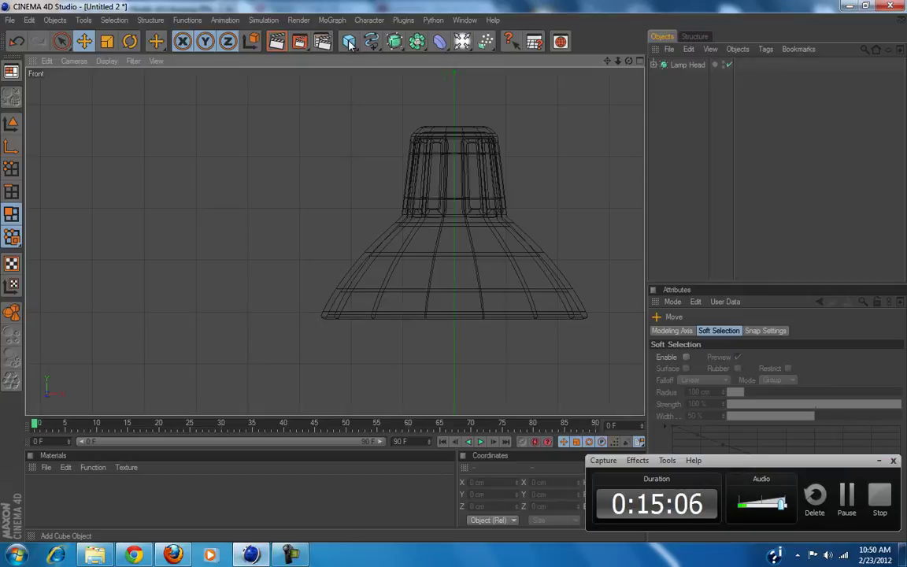
pyautogui.click(879, 462)
pyautogui.scroll(-5, 388, 280)
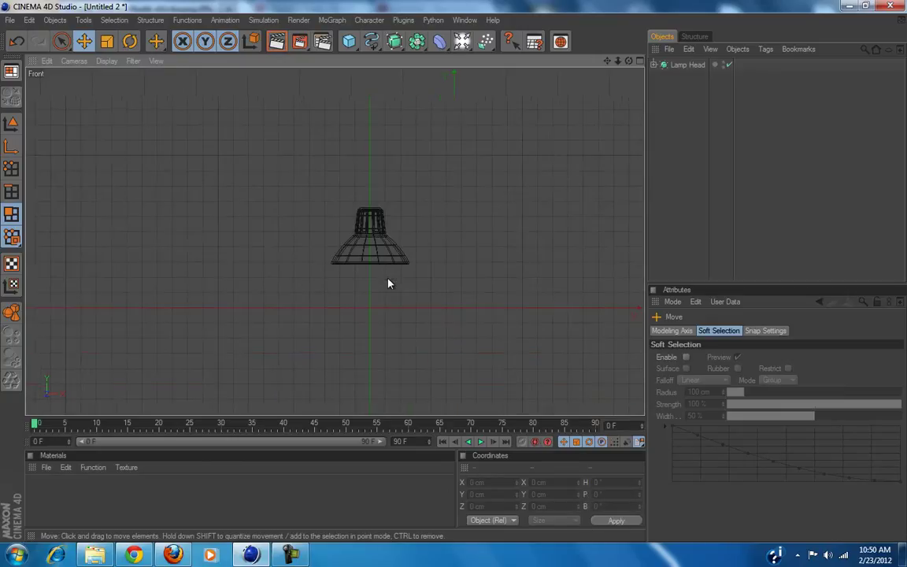
pyautogui.scroll(4, 387, 282)
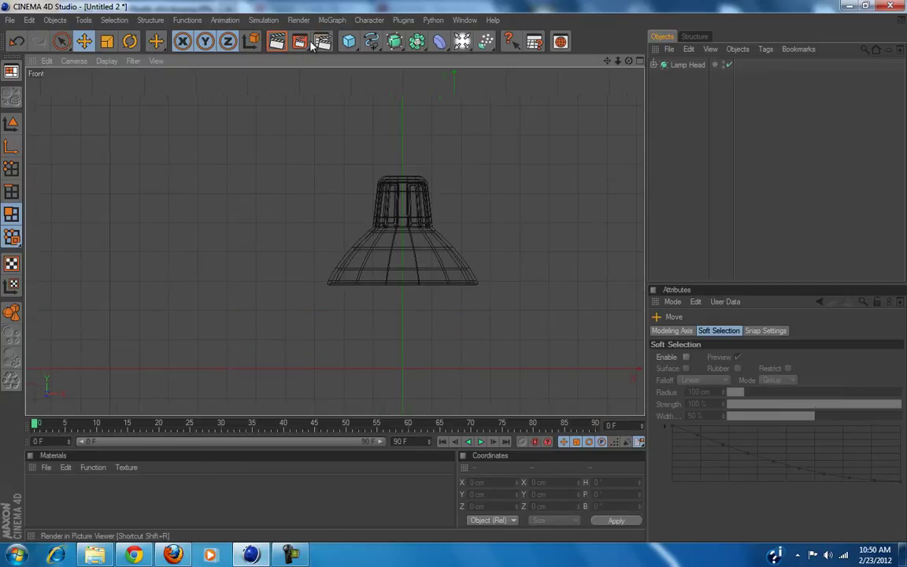
pyautogui.click(350, 44)
pyautogui.scroll(4, 339, 244)
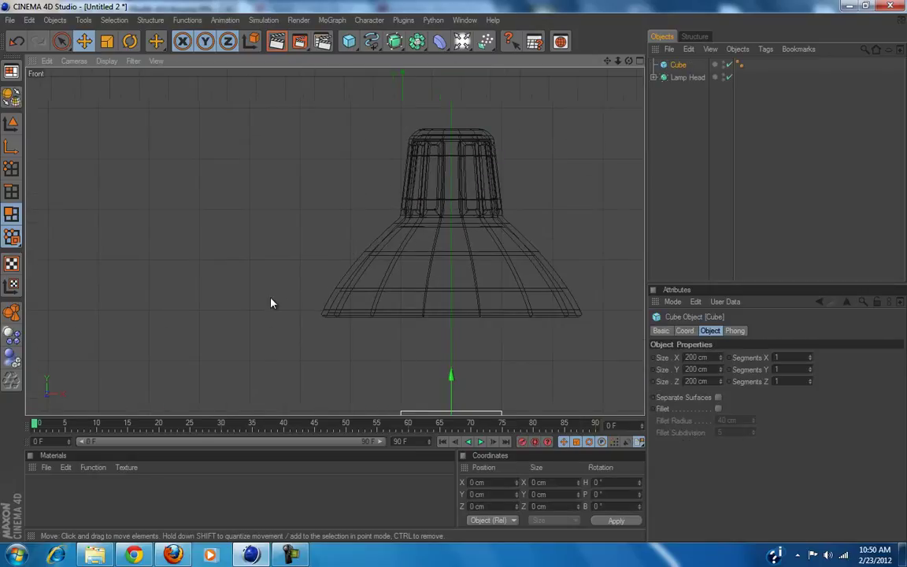
# Use model editing to move the cube beside the lamp's neck, at about X -186 cm and Y 508 cm.
pyautogui.click(12, 124)
pyautogui.moveTo(446, 393); pyautogui.dragTo(450, 188)
pyautogui.moveTo(526, 227); pyautogui.dragTo(427, 268)
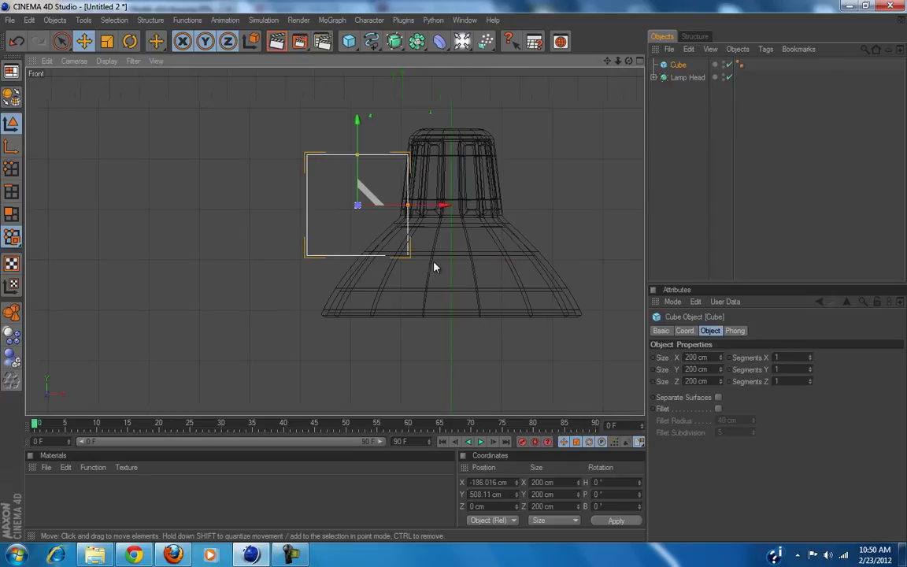
# Reduce the cube's Y size to about 184 cm.
pyautogui.scroll(8, 432, 269)
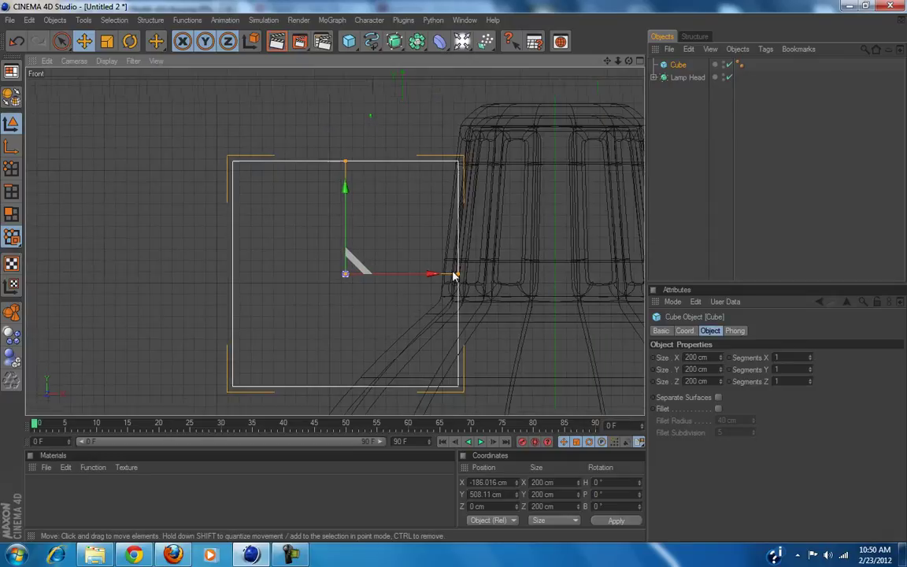
pyautogui.scroll(2, 534, 281)
pyautogui.moveTo(337, 124); pyautogui.dragTo(352, 196)
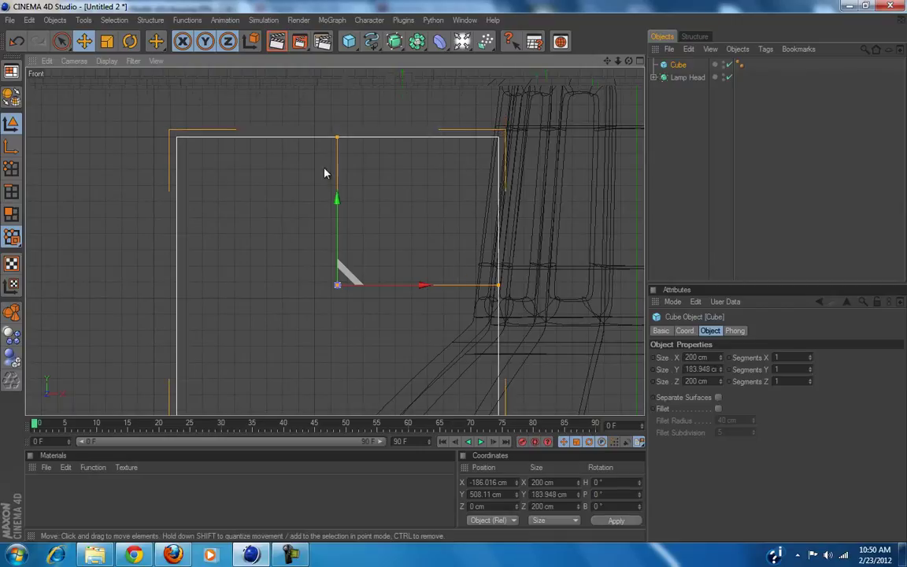
# Rotate the cube about 6.4° in bank, then shrink it to about 101 × 127 cm and fit it against the lamp neck's slanted side.
pyautogui.click(129, 42)
pyautogui.moveTo(567, 158); pyautogui.dragTo(579, 175)
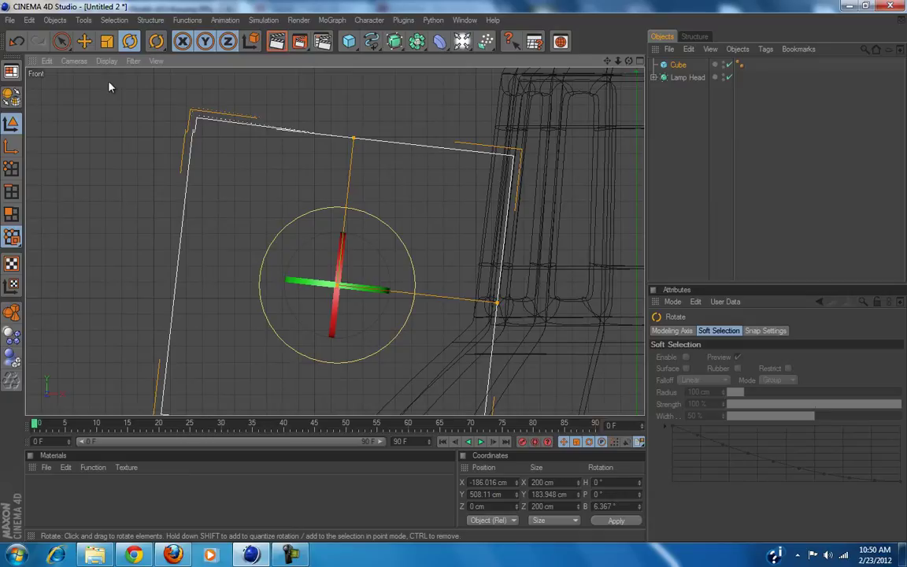
pyautogui.click(93, 49)
pyautogui.moveTo(345, 228); pyautogui.dragTo(354, 108)
pyautogui.scroll(-3, 397, 166)
pyautogui.moveTo(453, 273); pyautogui.dragTo(453, 274)
pyautogui.moveTo(452, 208); pyautogui.dragTo(474, 208)
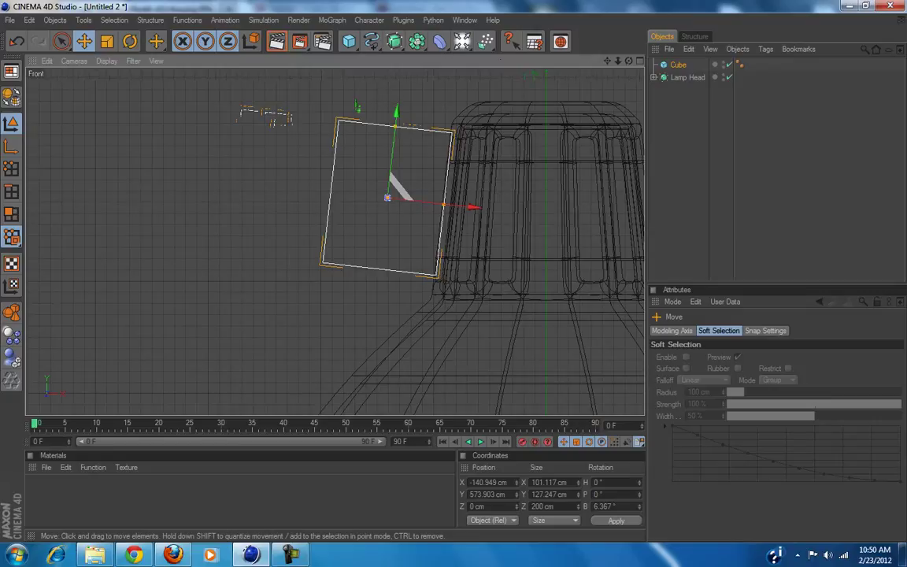
# Make the cube editable and select all its outer points farthest from the lamp neck, with Only Select Visible Elements turned off.
pyautogui.press('c')
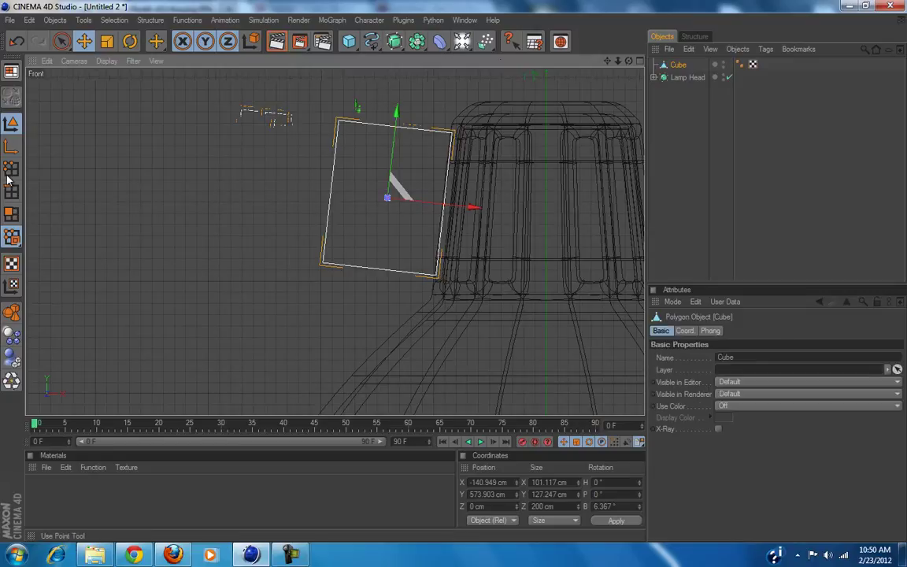
pyautogui.click(9, 176)
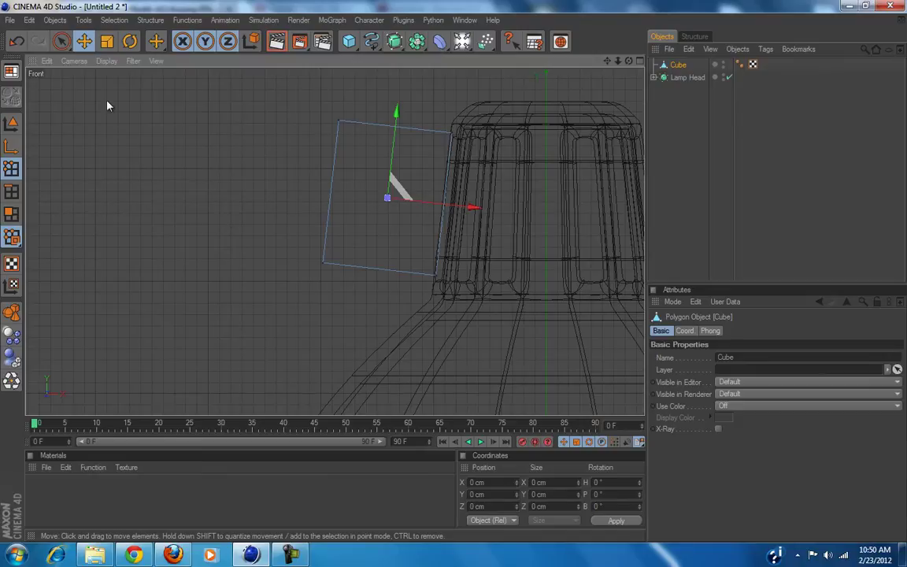
pyautogui.click(62, 41)
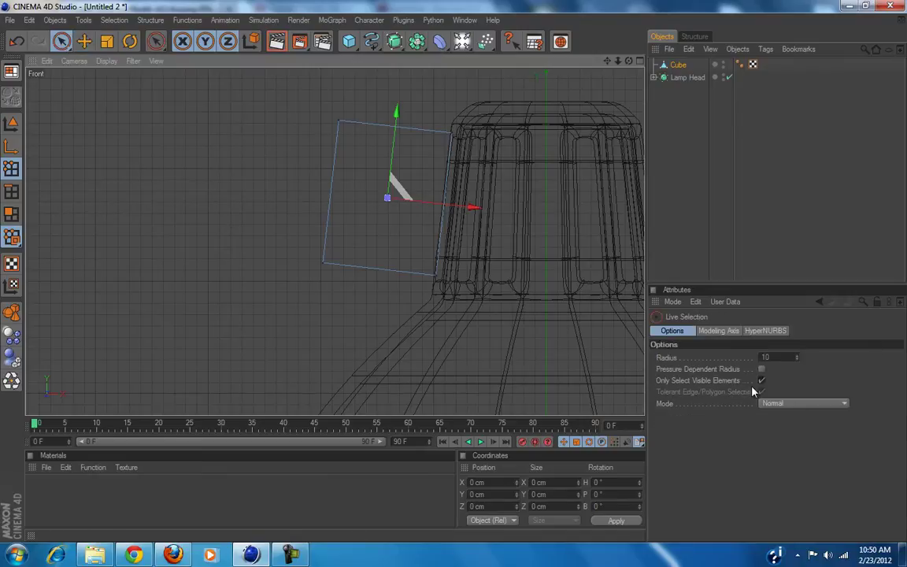
pyautogui.click(761, 380)
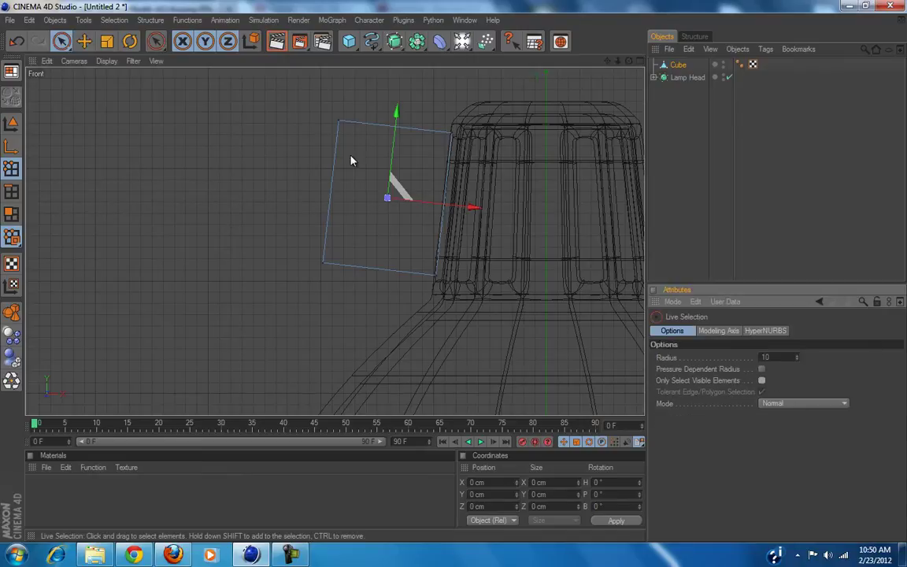
pyautogui.click(337, 124)
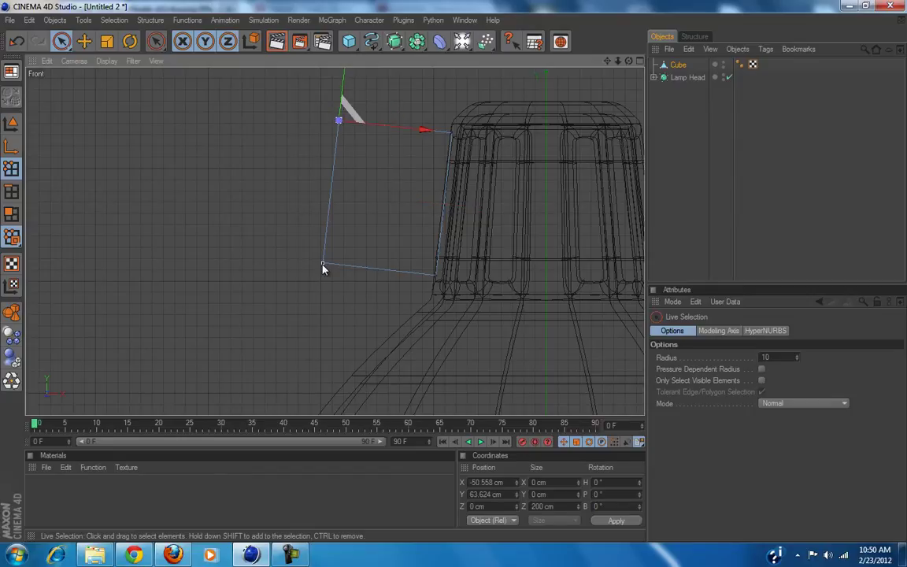
pyautogui.keyDown('shift'); pyautogui.click(322, 265); pyautogui.keyUp('shift')
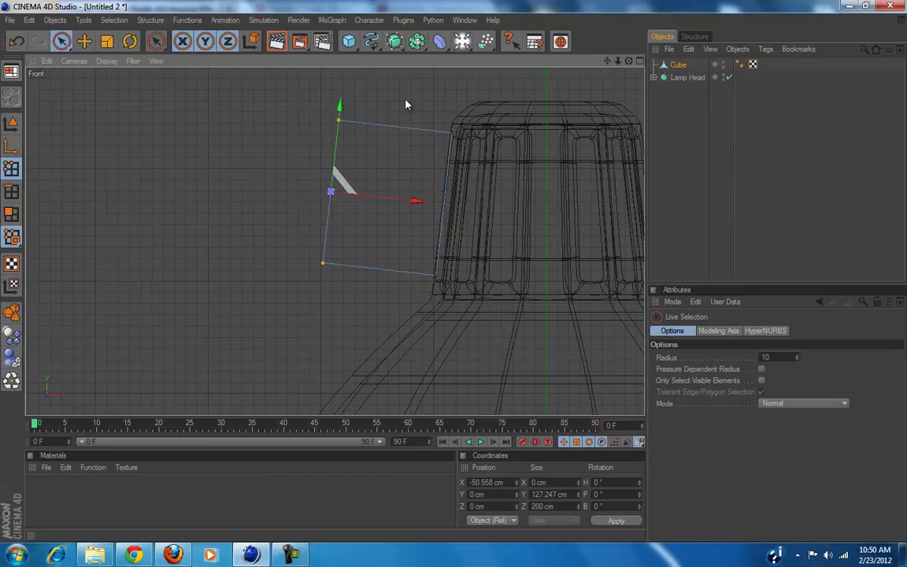
# Scale the selected outer points to about 57 cm in Y and move them inward to X about -12.7 cm, tapering the cube.
pyautogui.click(101, 42)
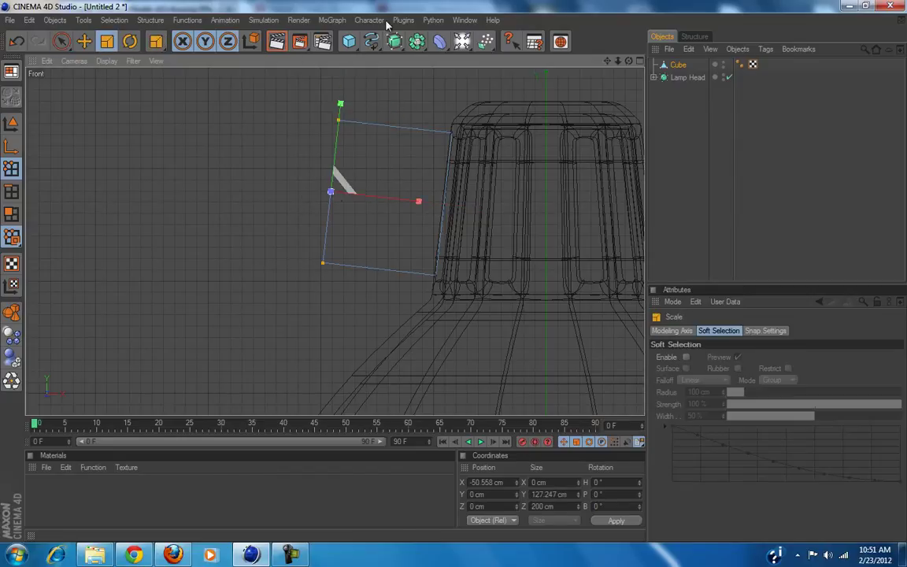
pyautogui.moveTo(340, 120); pyautogui.dragTo(456, 273)
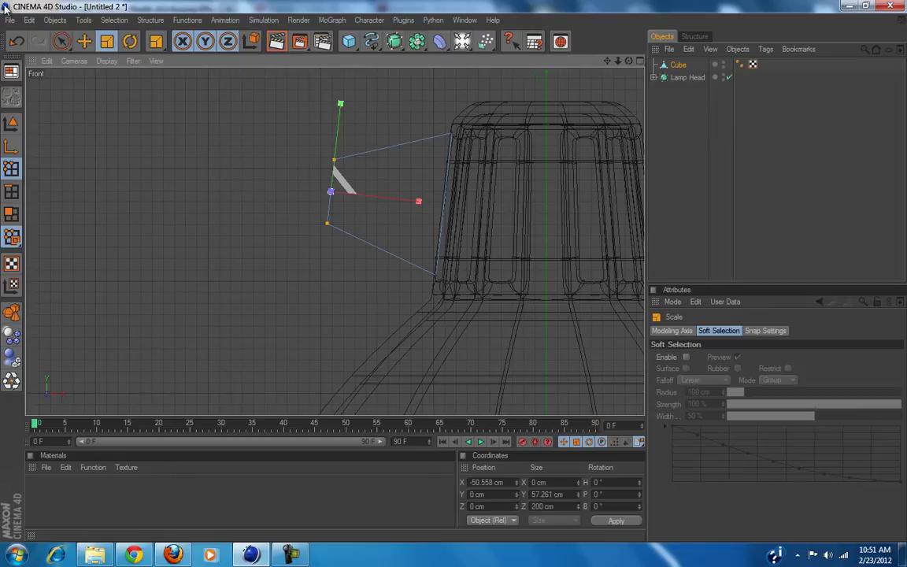
pyautogui.click(84, 41)
pyautogui.moveTo(389, 198); pyautogui.dragTo(452, 275)
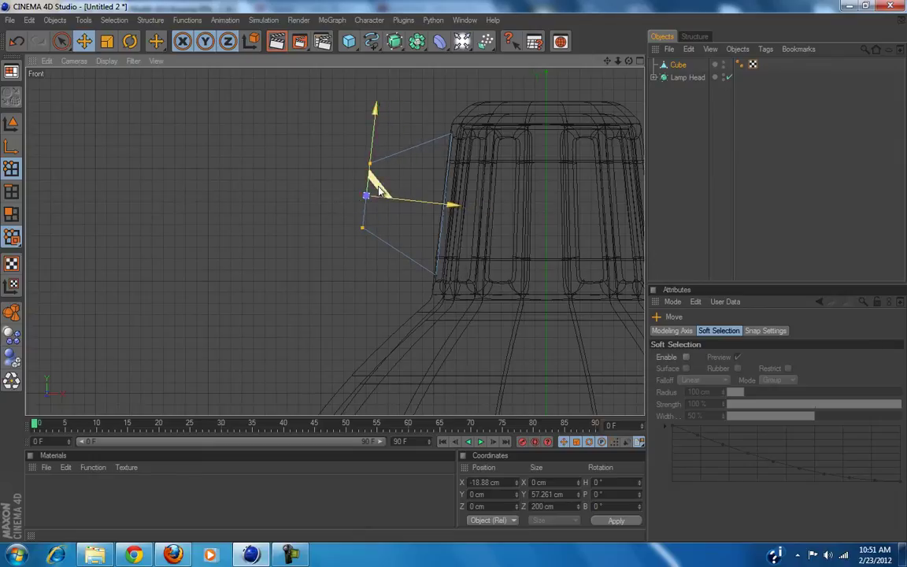
pyautogui.scroll(-3, 379, 203)
pyautogui.scroll(2, 380, 204)
pyautogui.moveTo(392, 213); pyautogui.dragTo(456, 275)
pyautogui.scroll(-1, 393, 214)
pyautogui.scroll(-2, 393, 213)
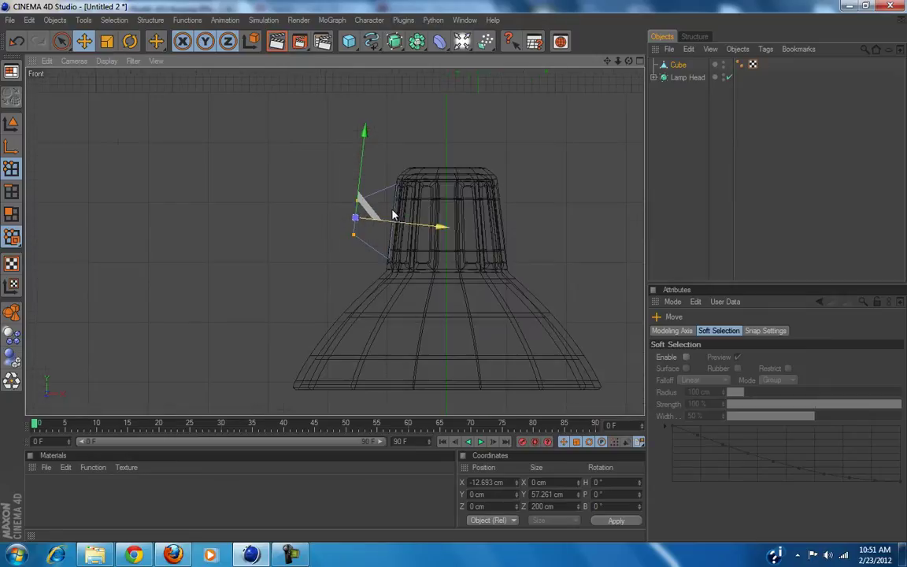
# Scale the whole cube in Z to about 10.6 cm, making it a thin bracket plate.
pyautogui.click(640, 62)
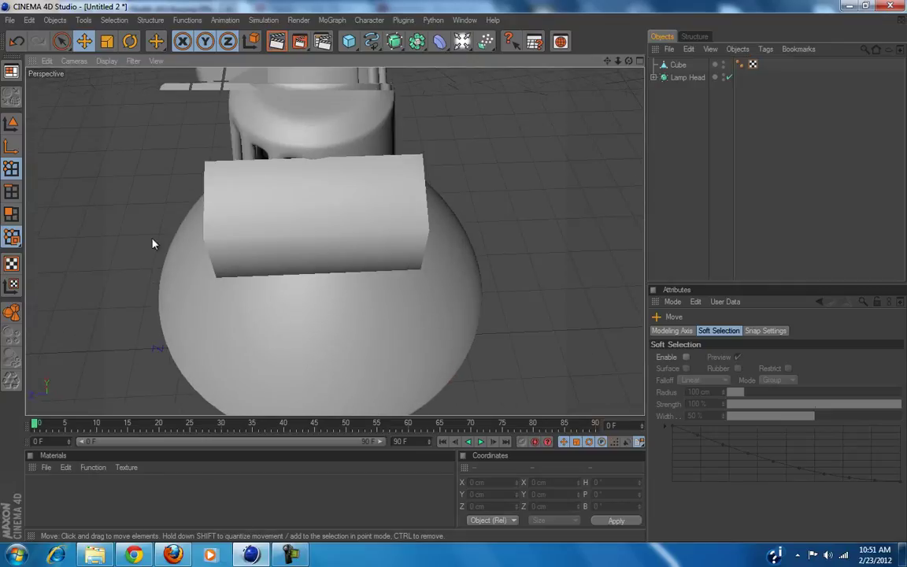
pyautogui.click(674, 66)
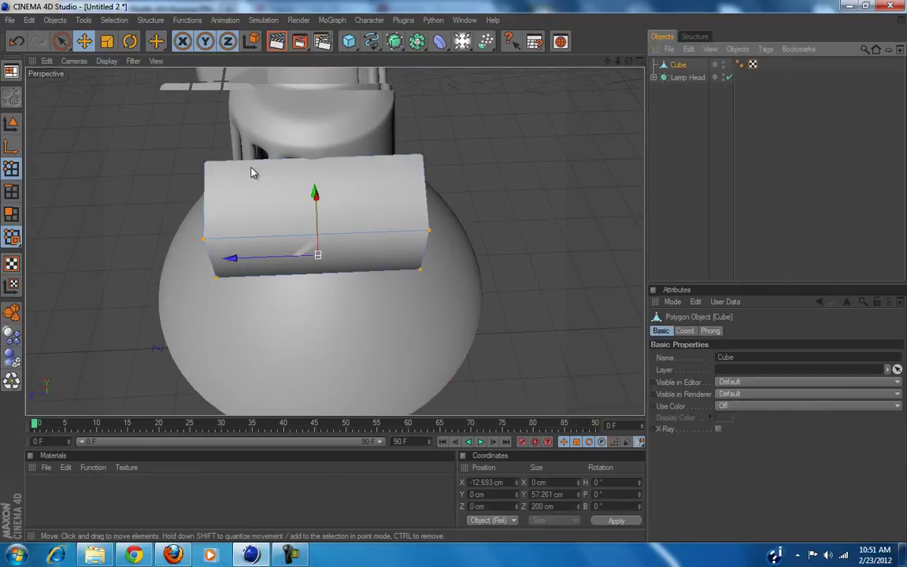
pyautogui.click(11, 123)
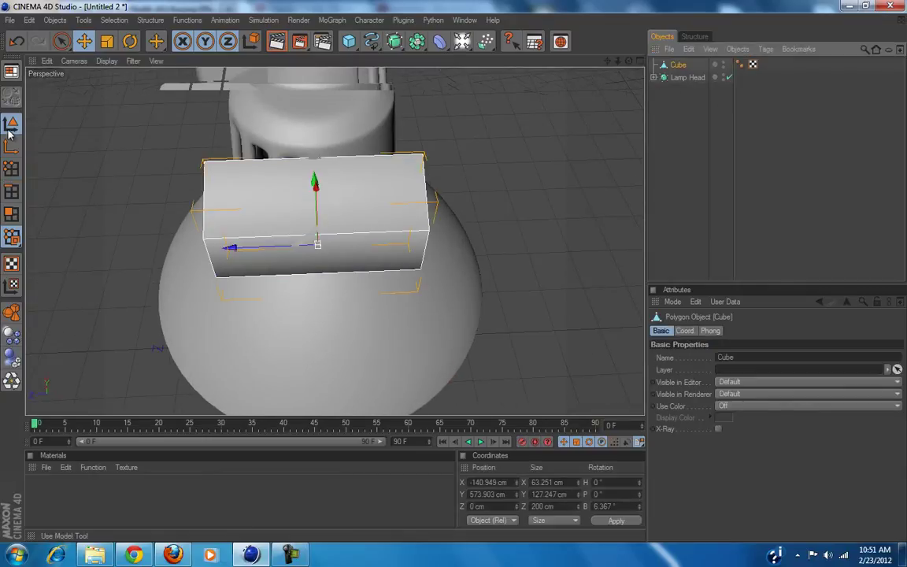
pyautogui.click(106, 45)
pyautogui.moveTo(455, 278); pyautogui.dragTo(422, 197)
pyautogui.keyDown('alt'); pyautogui.moveTo(399, 254); pyautogui.dragTo(399, 207); pyautogui.keyUp('alt')
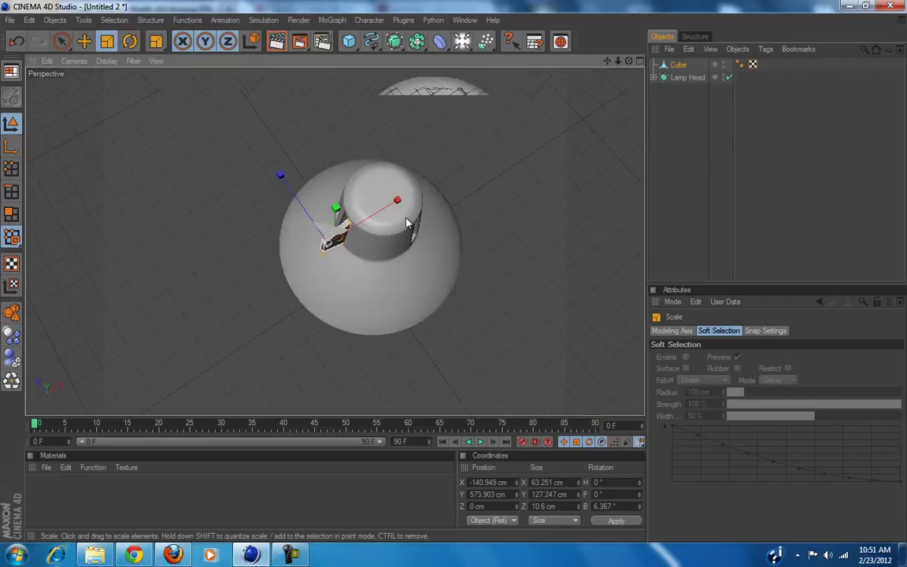
# Rotate the lamp head's cylinder mesh about its vertical axis to a heading of -45°.
pyautogui.click(369, 224)
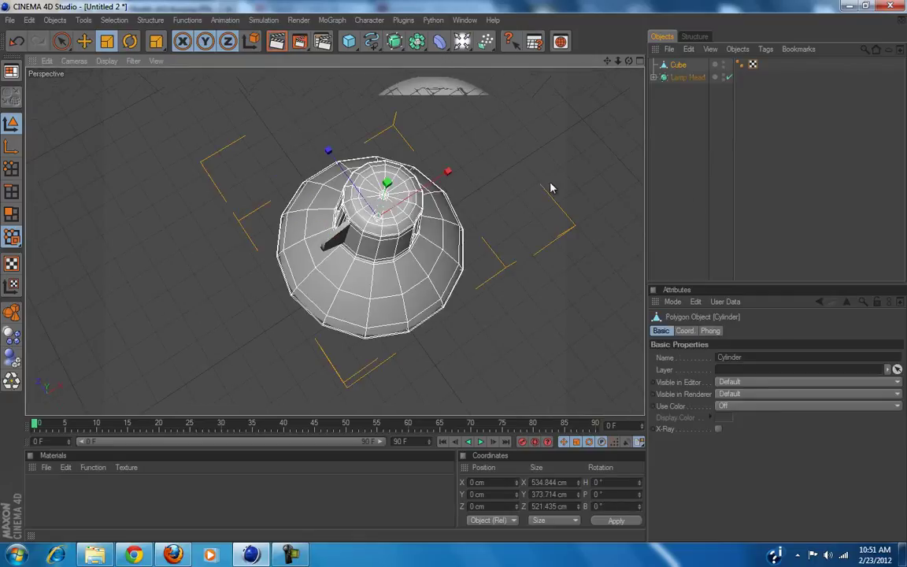
pyautogui.click(130, 41)
pyautogui.moveTo(377, 295); pyautogui.dragTo(441, 268)
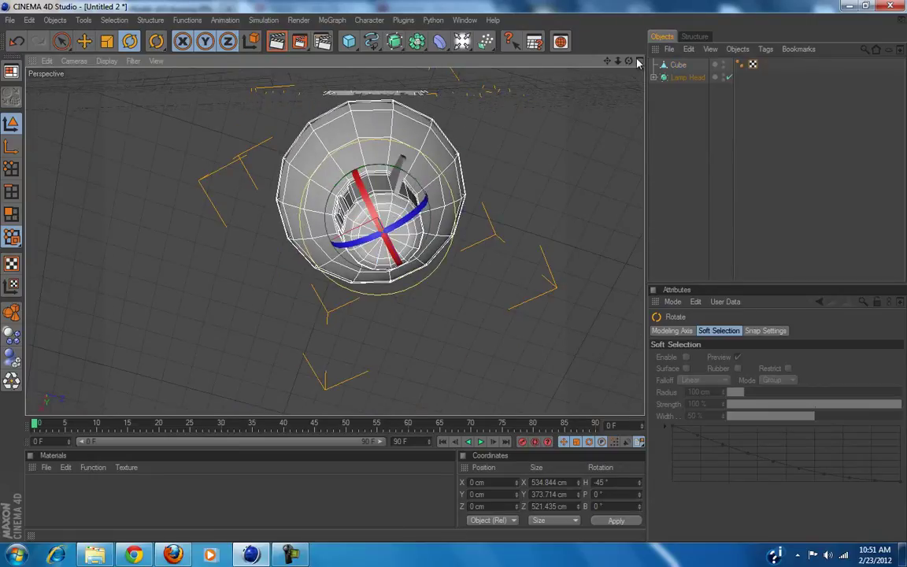
# Check the lamp head's alignment in the orthographic views and adjust the cylinder mesh's heading to -50°.
pyautogui.click(639, 62)
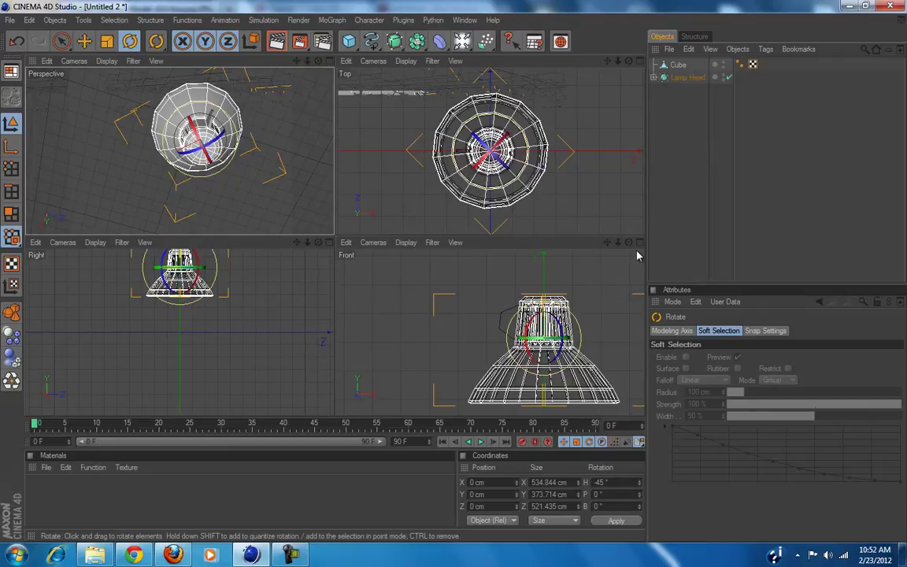
pyautogui.click(329, 243)
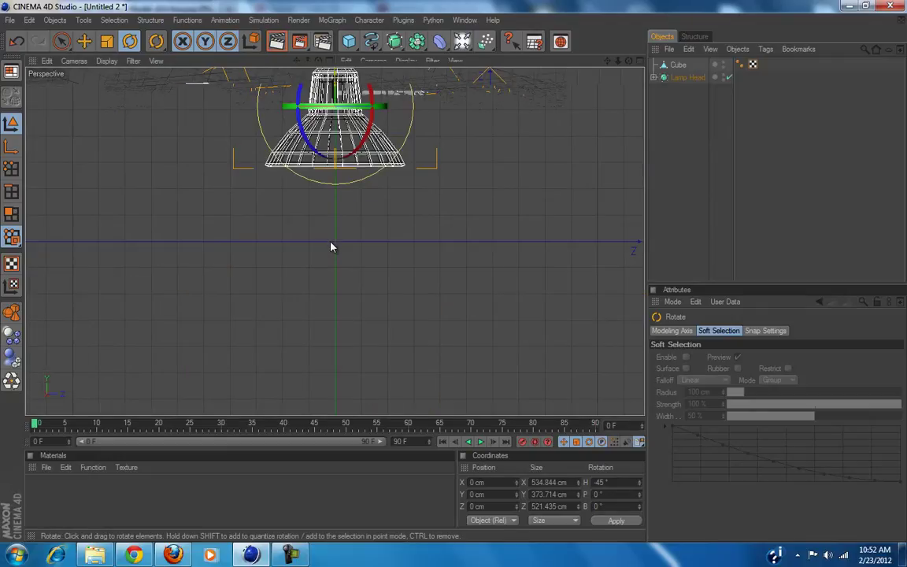
pyautogui.scroll(6, 340, 190)
pyautogui.scroll(-3, 455, 278)
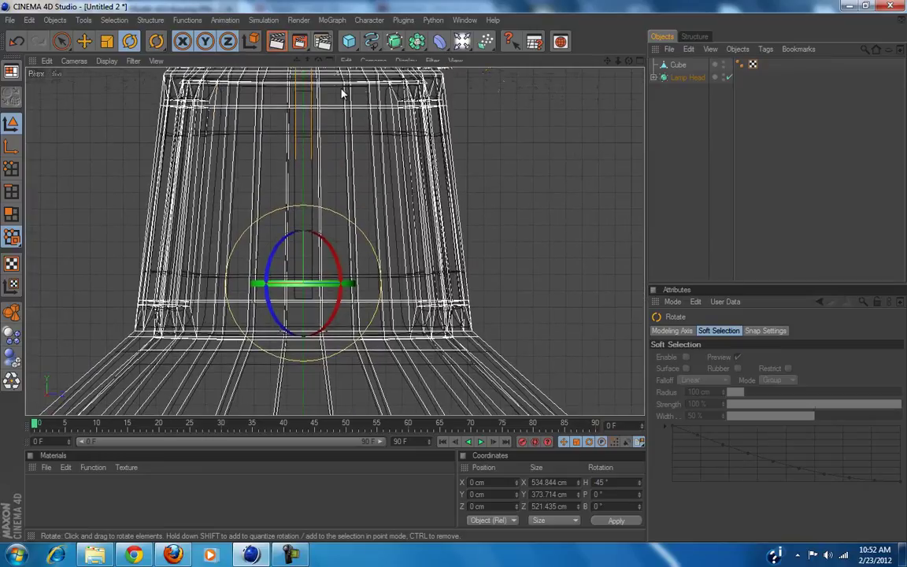
pyautogui.scroll(-2, 342, 94)
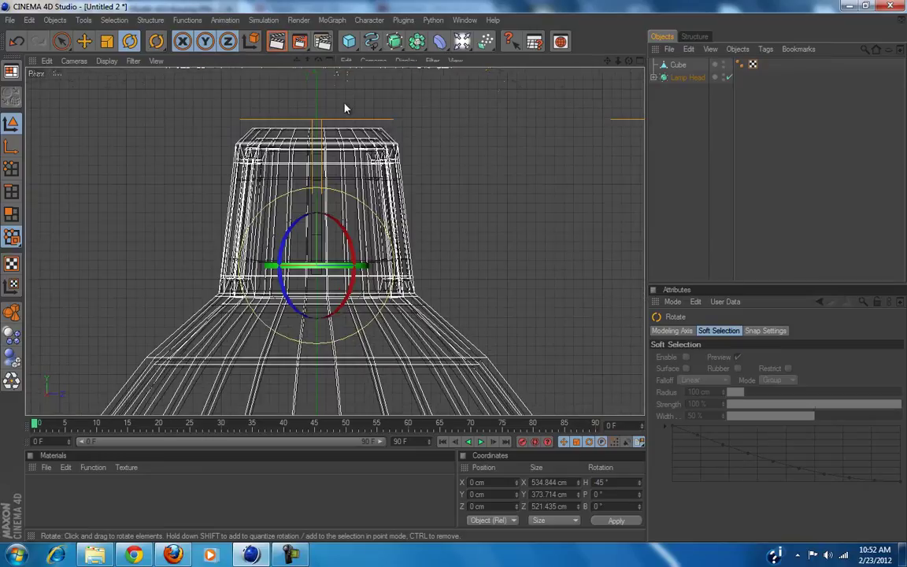
pyautogui.click(640, 61)
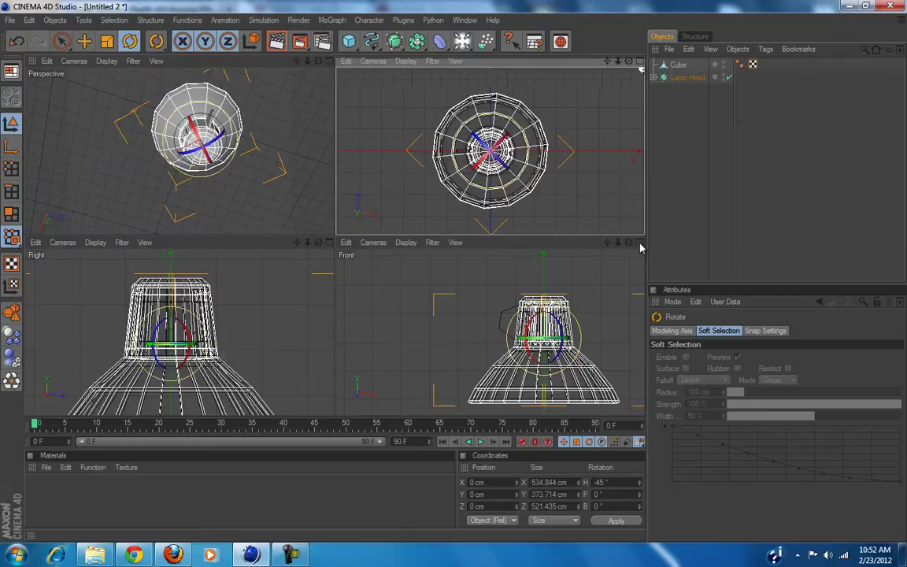
pyautogui.click(640, 242)
pyautogui.scroll(4, 447, 276)
pyautogui.keyDown('alt'); pyautogui.moveTo(445, 276); pyautogui.dragTo(432, 277, button='middle'); pyautogui.keyUp('alt')
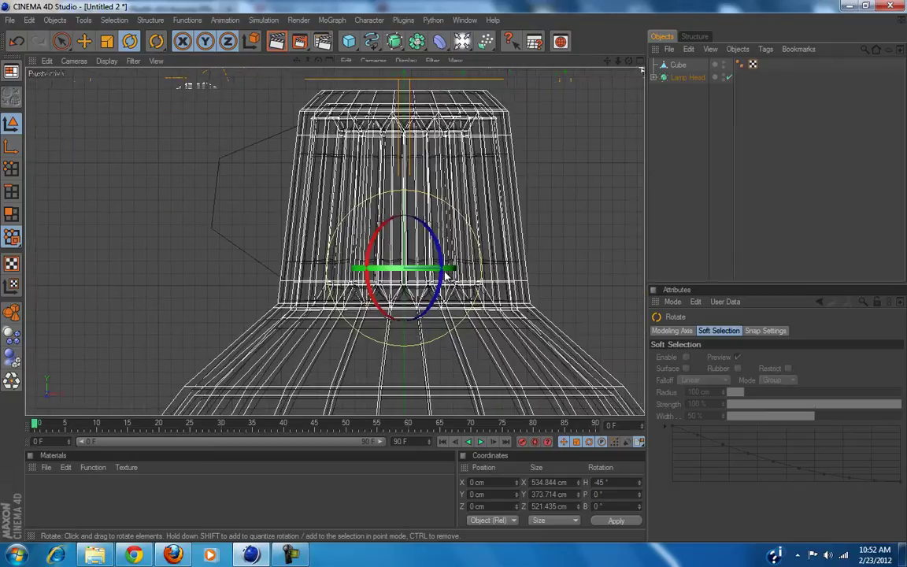
pyautogui.scroll(5, 601, 234)
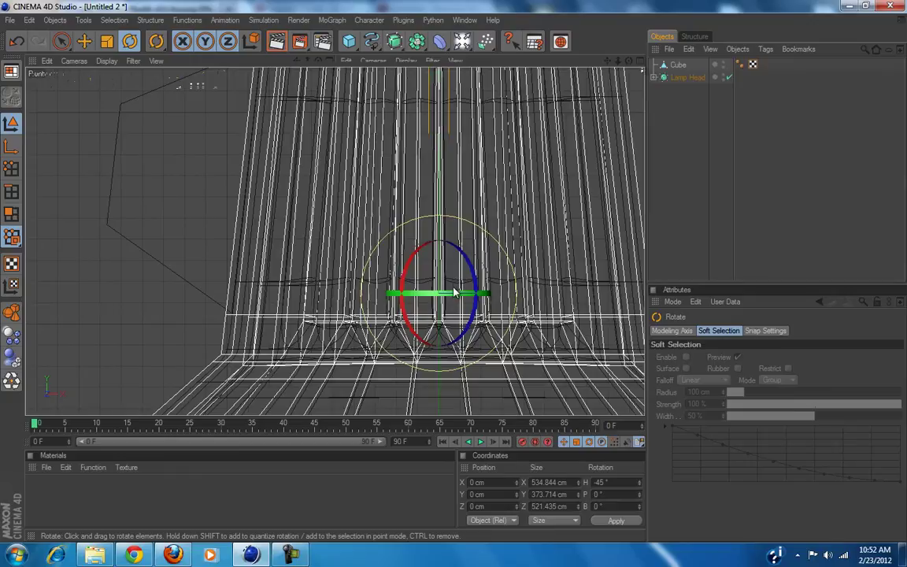
pyautogui.moveTo(457, 297); pyautogui.dragTo(453, 298)
pyautogui.moveTo(450, 297); pyautogui.dragTo(453, 304)
pyautogui.click(638, 62)
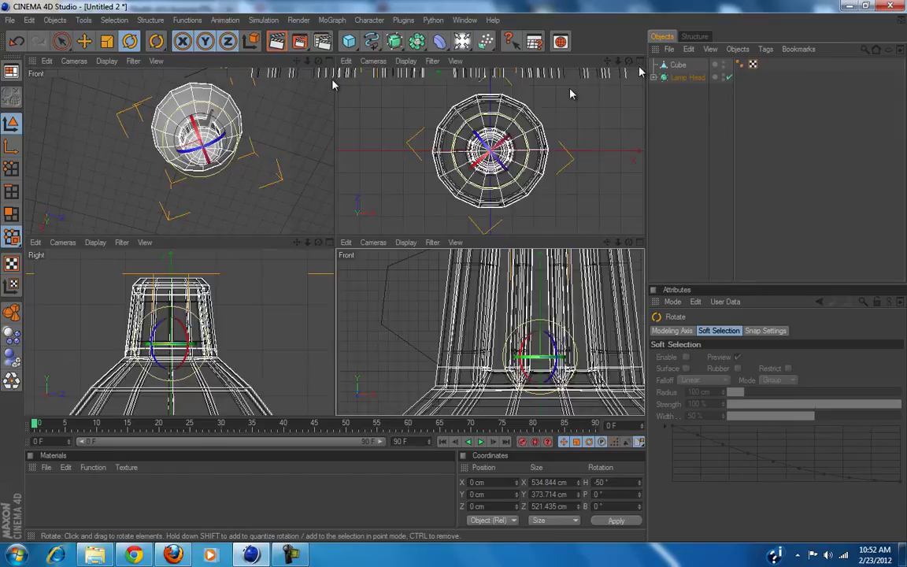
# Move the cube plate along its X axis away from the lamp neck, to X about -189 cm and Y about 579 cm.
pyautogui.click(318, 61)
pyautogui.keyDown('alt'); pyautogui.moveTo(333, 106); pyautogui.dragTo(455, 276); pyautogui.keyUp('alt')
pyautogui.keyDown('alt'); pyautogui.moveTo(358, 150); pyautogui.dragTo(332, 140); pyautogui.keyUp('alt')
pyautogui.keyDown('alt'); pyautogui.moveTo(452, 276); pyautogui.dragTo(420, 158); pyautogui.keyUp('alt')
pyautogui.click(682, 66)
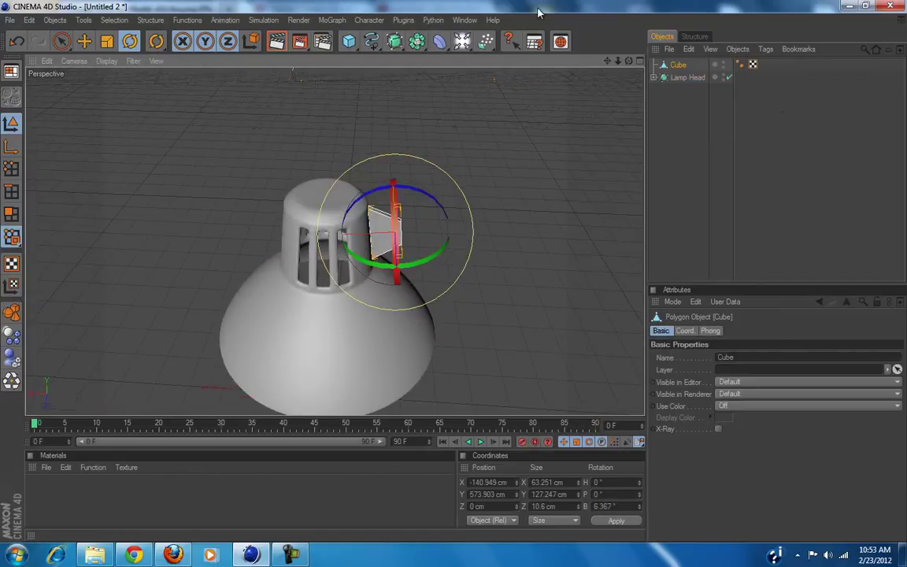
pyautogui.keyDown('alt'); pyautogui.moveTo(471, 184); pyautogui.dragTo(347, 157); pyautogui.keyUp('alt')
pyautogui.click(83, 43)
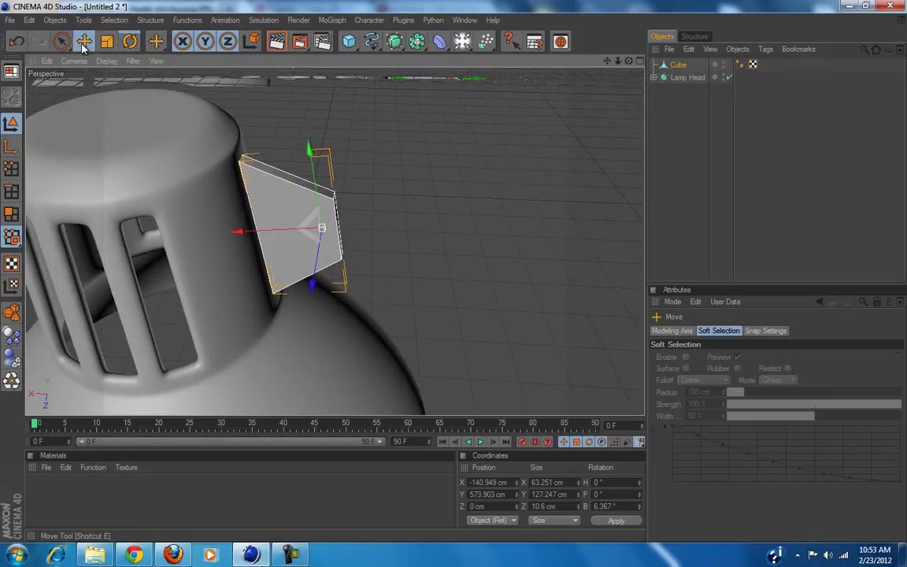
pyautogui.moveTo(247, 228); pyautogui.dragTo(243, 235)
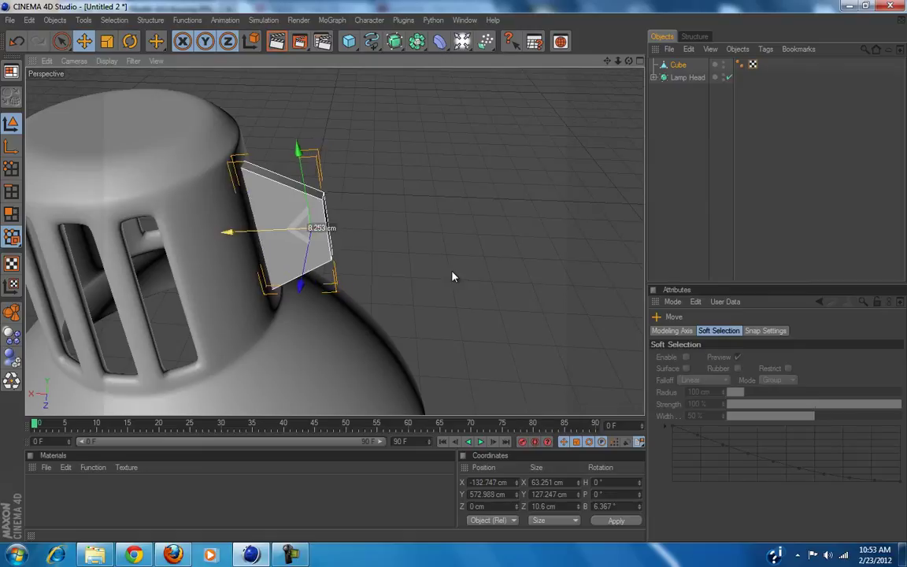
pyautogui.moveTo(454, 272); pyautogui.dragTo(455, 275)
pyautogui.keyDown('alt'); pyautogui.moveTo(202, 290); pyautogui.dragTo(224, 255); pyautogui.keyUp('alt')
pyautogui.moveTo(244, 193); pyautogui.dragTo(303, 207)
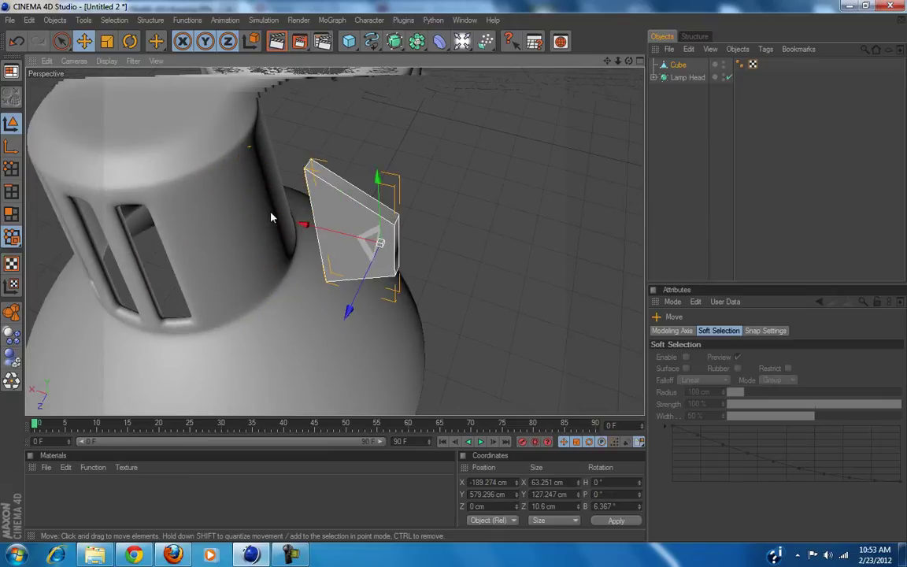
pyautogui.click(396, 41)
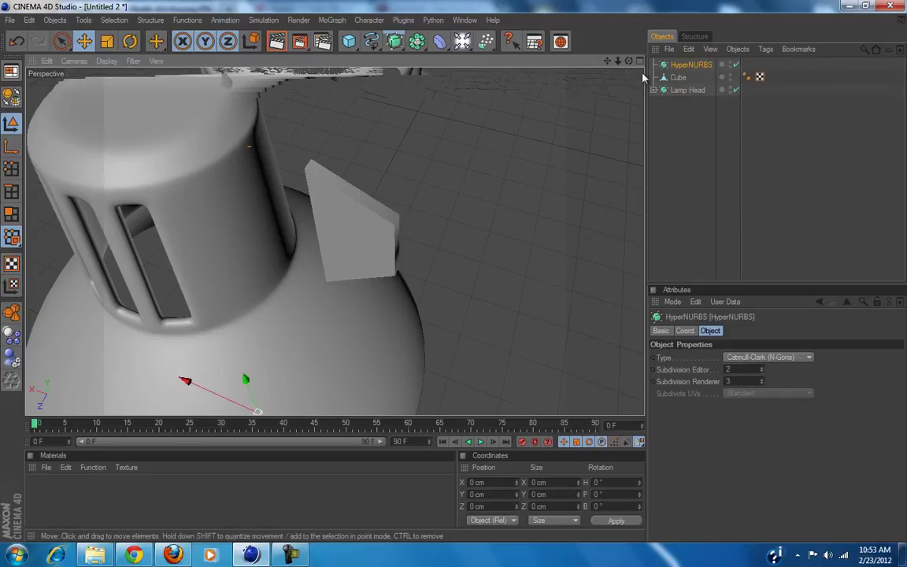
pyautogui.press('Delete')
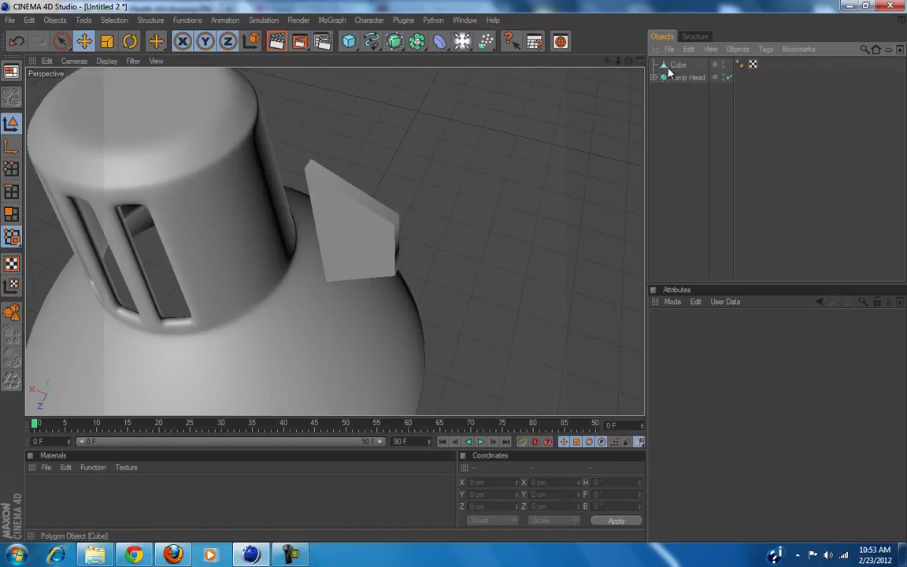
pyautogui.click(679, 66)
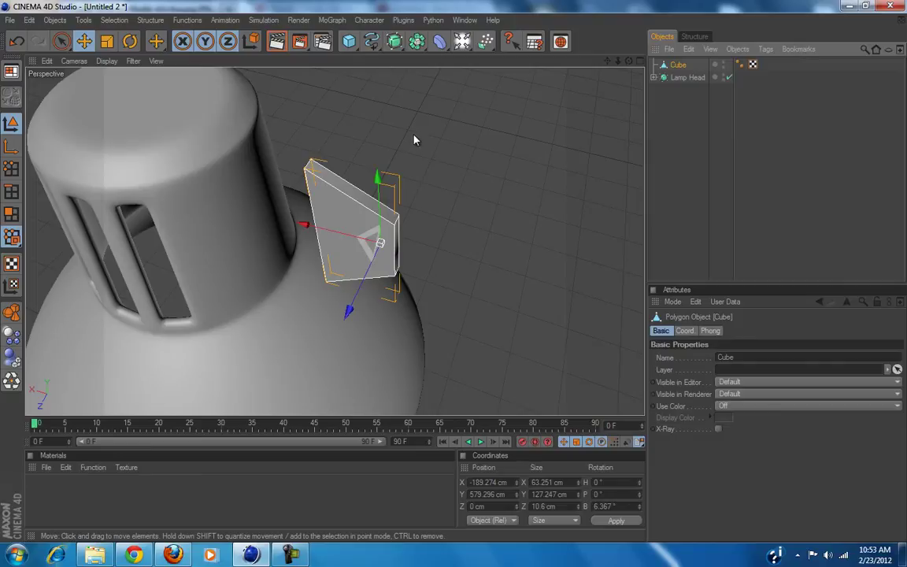
# Run Optimize on the cube bracket's mesh in polygon mode.
pyautogui.keyDown('alt'); pyautogui.moveTo(140, 220); pyautogui.dragTo(410, 260); pyautogui.keyUp('alt')
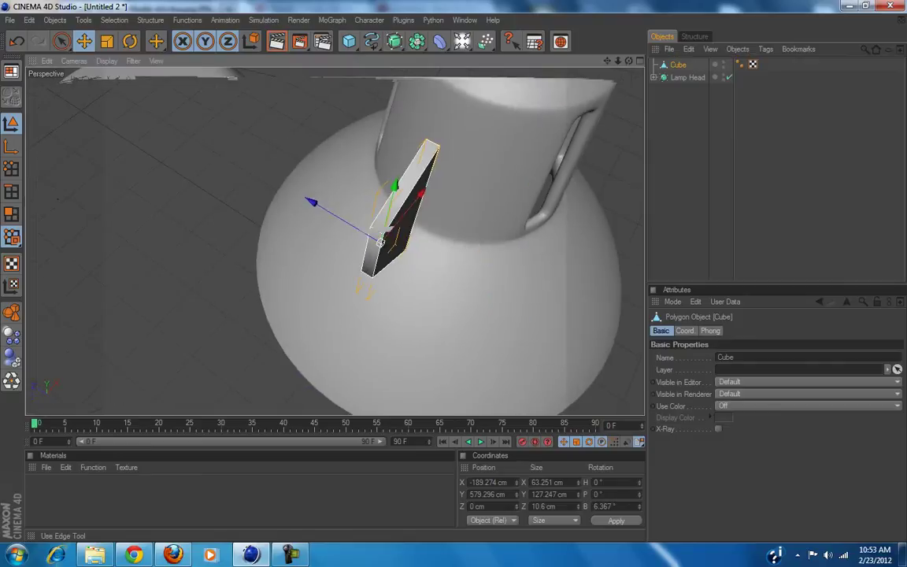
pyautogui.click(11, 213)
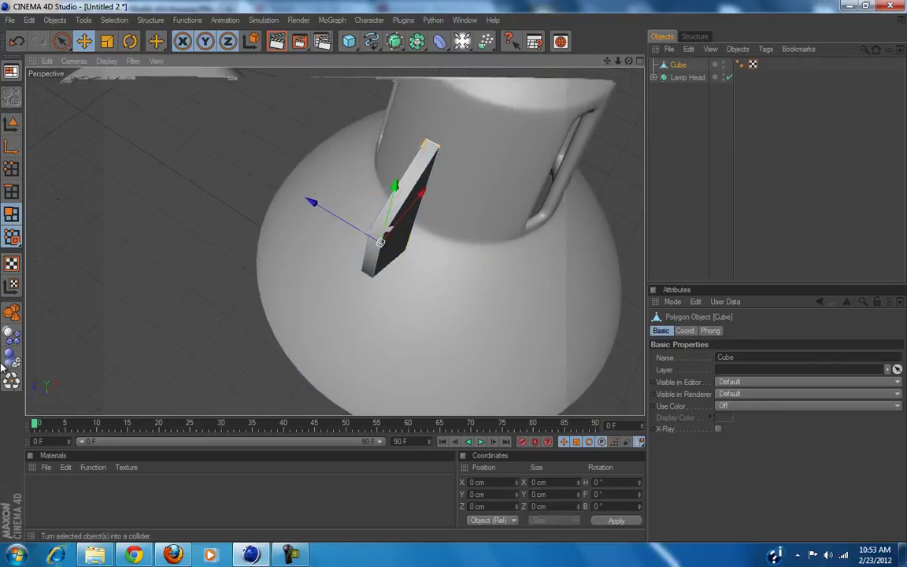
pyautogui.press('u')
pyautogui.press('o')
pyautogui.click(80, 414)
pyautogui.keyDown('alt'); pyautogui.moveTo(174, 343); pyautogui.dragTo(445, 279); pyautogui.keyUp('alt')
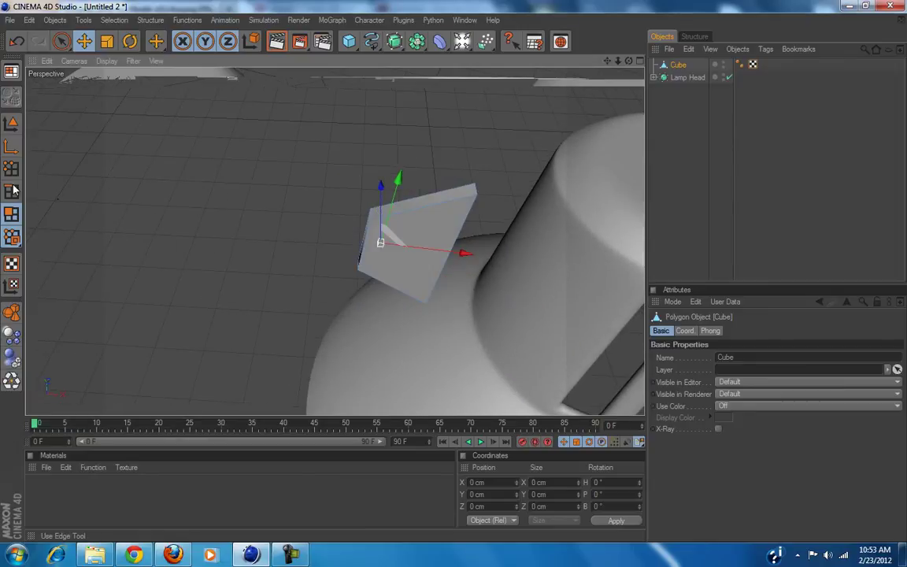
# Select all edges of the cube plate and bevel them with the Convex type and an inner offset of about 1.6 cm.
pyautogui.hotkey('ctrl', 'a')
pyautogui.keyDown('alt'); pyautogui.moveTo(223, 188); pyautogui.dragTo(578, 290); pyautogui.keyUp('alt')
pyautogui.rightClick(555, 246)
pyautogui.click(579, 441)
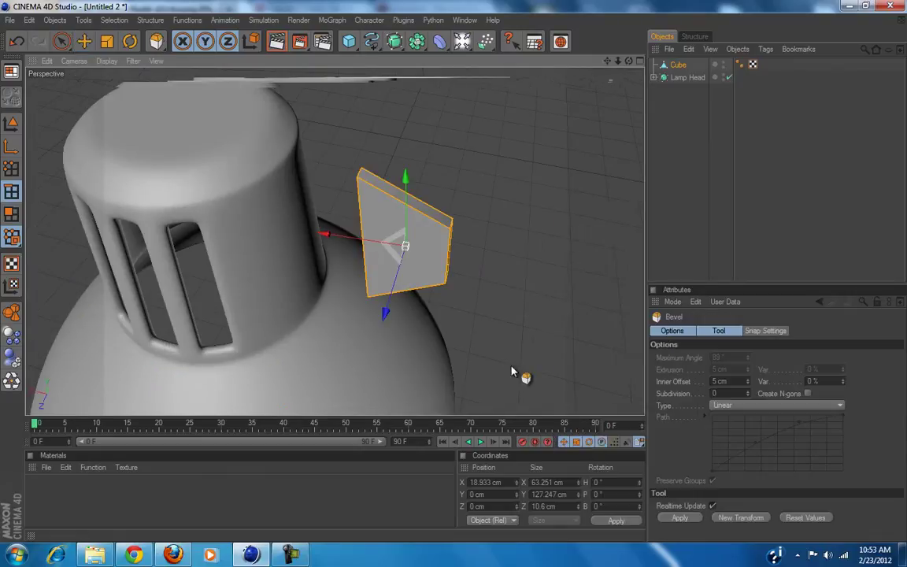
pyautogui.scroll(5, 543, 254)
pyautogui.scroll(-4, 555, 255)
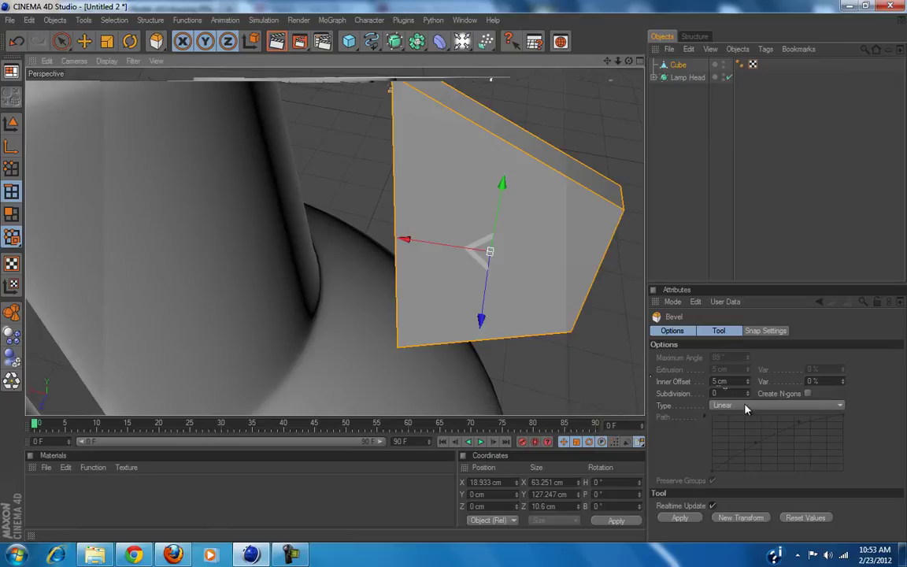
pyautogui.click(756, 405)
pyautogui.click(740, 430)
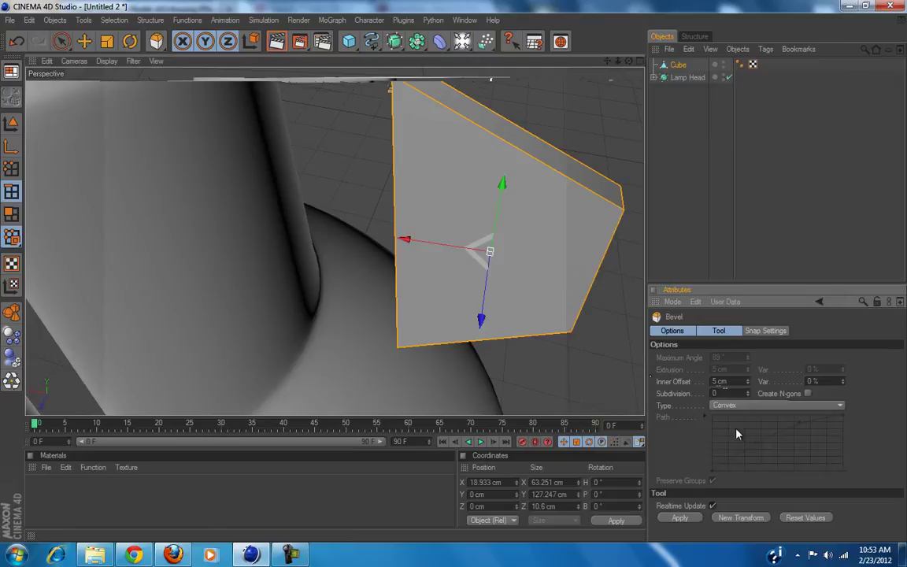
pyautogui.moveTo(464, 277); pyautogui.dragTo(455, 277)
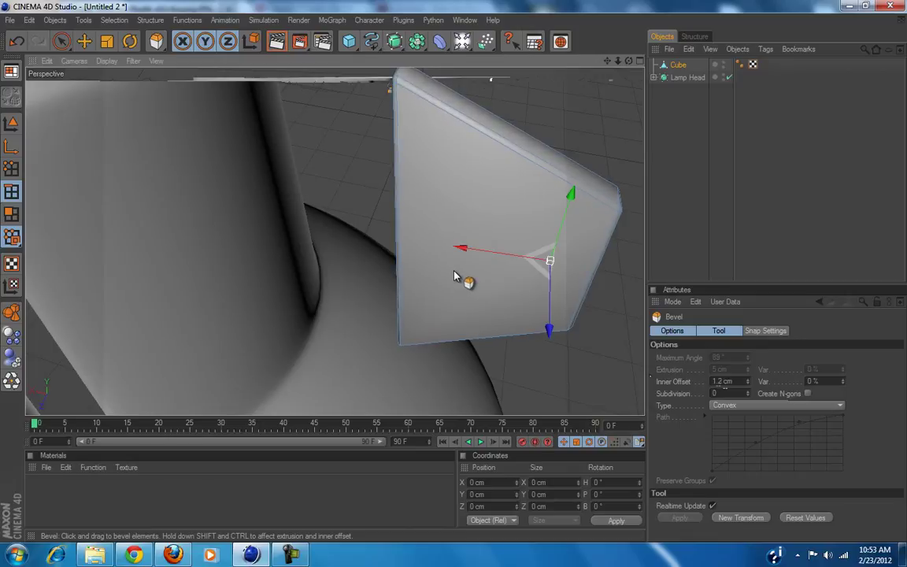
# Set the edge bevel's subdivision to 3 and deselect the cube plate.
pyautogui.doubleClick(743, 394)
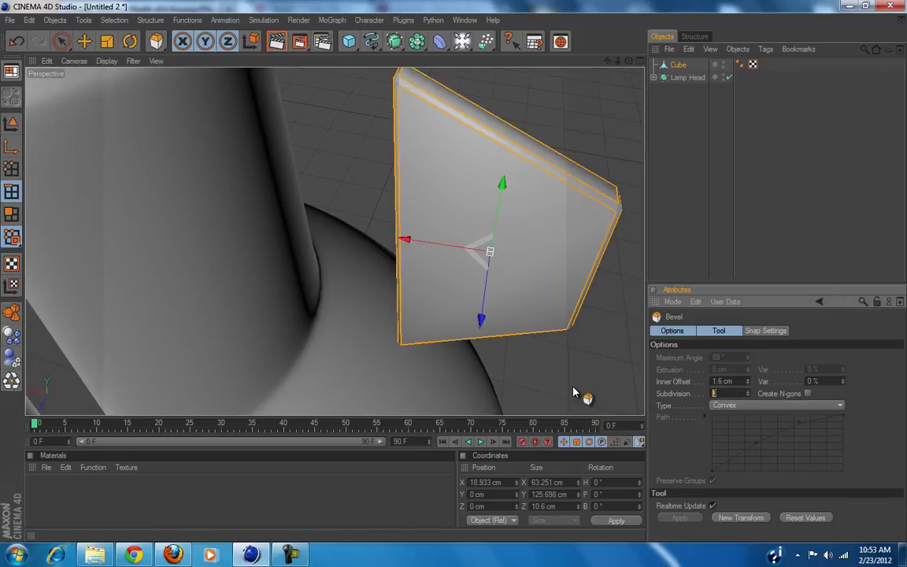
pyautogui.write('3')
pyautogui.press('Return')
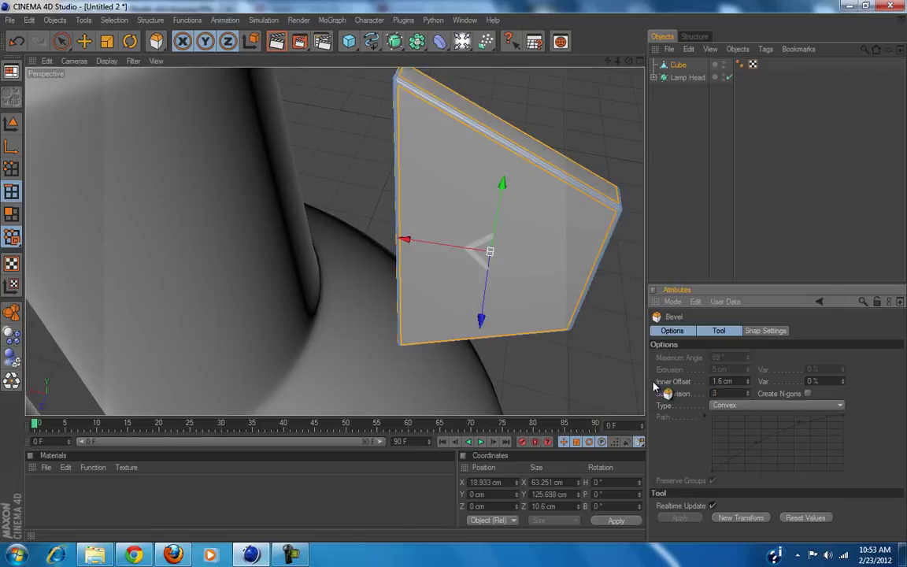
pyautogui.keyDown('alt'); pyautogui.moveTo(461, 280); pyautogui.dragTo(323, 281); pyautogui.keyUp('alt')
pyautogui.scroll(-4, 500, 318)
pyautogui.click(706, 182)
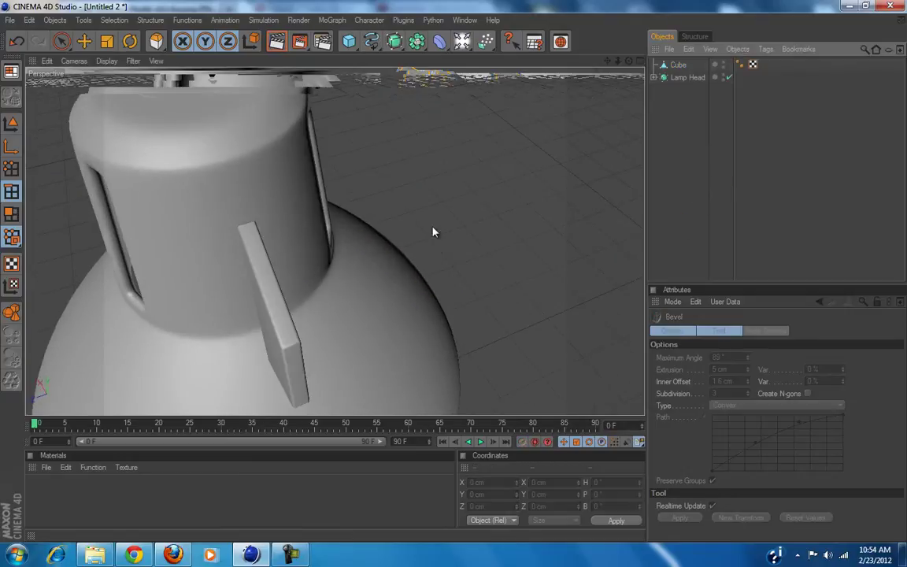
# Move the whole cube plate about 50.5 cm along its X axis into the lamp neck, to X about -139 cm.
pyautogui.click(665, 67)
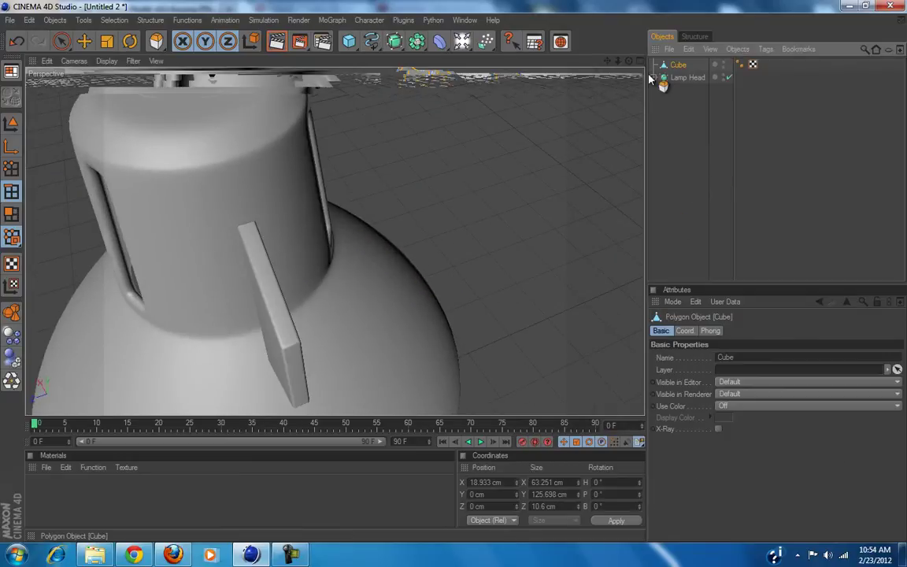
pyautogui.click(86, 43)
pyautogui.keyDown('alt'); pyautogui.moveTo(455, 233); pyautogui.dragTo(202, 217); pyautogui.keyUp('alt')
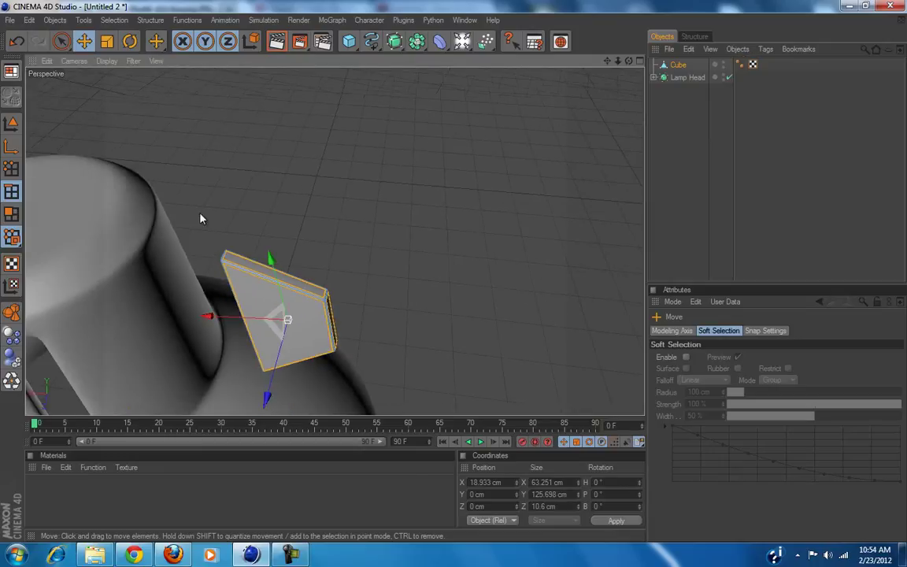
pyautogui.click(11, 125)
pyautogui.keyDown('alt'); pyautogui.moveTo(394, 96); pyautogui.dragTo(377, 138); pyautogui.keyUp('alt')
pyautogui.moveTo(385, 272); pyautogui.dragTo(455, 275)
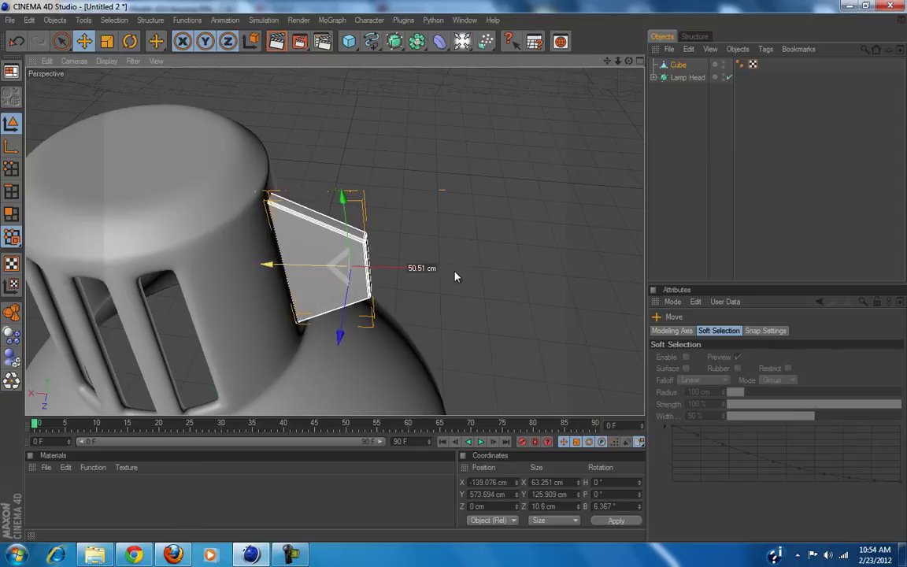
pyautogui.click(762, 175)
# Add a Symmetry object and make the cube plate its child.
pyautogui.keyDown('alt'); pyautogui.moveTo(488, 238); pyautogui.dragTo(454, 276); pyautogui.keyUp('alt')
pyautogui.keyDown('alt'); pyautogui.moveTo(236, 256); pyautogui.dragTo(182, 243); pyautogui.keyUp('alt')
pyautogui.moveTo(388, 50); pyautogui.dragTo(682, 66)
pyautogui.click(684, 66)
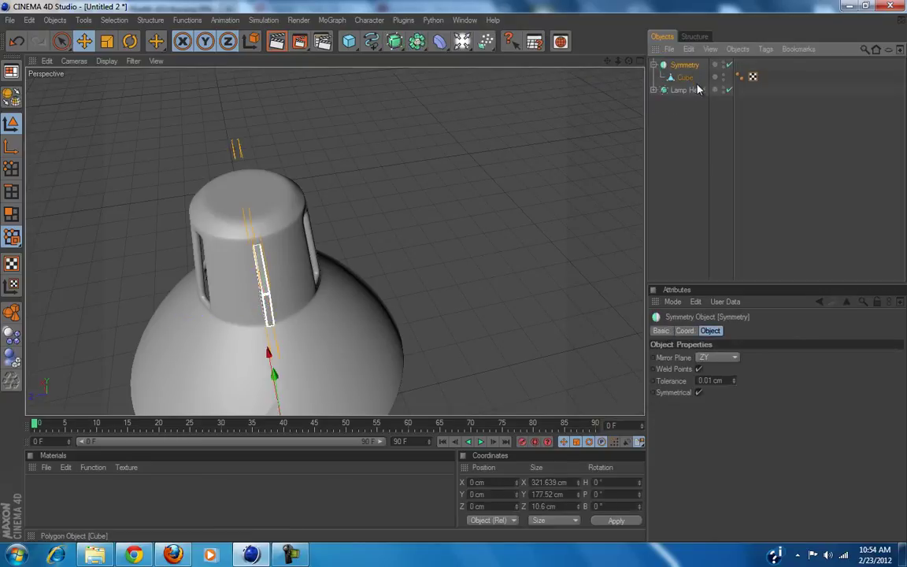
# Try the XZ mirror plane on the Symmetry object, then set it to XY.
pyautogui.moveTo(437, 273)
pyautogui.keyDown('alt'); pyautogui.mouseDown()
pyautogui.moveTo(451, 281)
pyautogui.moveTo(478, 271)
pyautogui.moveTo(450, 273)
pyautogui.mouseUp(); pyautogui.keyUp('alt')
pyautogui.click(718, 357)
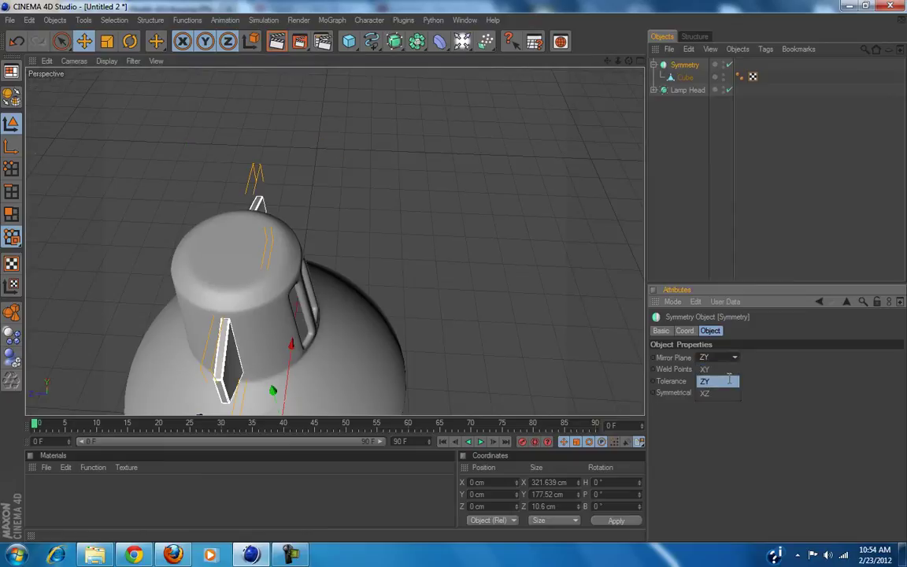
pyautogui.click(716, 358)
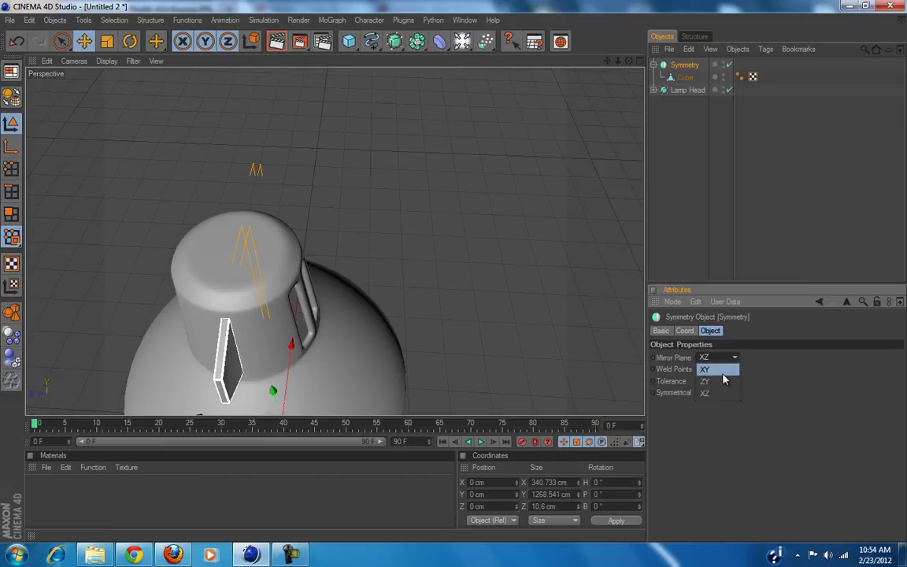
pyautogui.keyDown('alt'); pyautogui.moveTo(394, 321); pyautogui.dragTo(417, 316); pyautogui.keyUp('alt')
# Move the cube plate along its Z axis to about 13 cm, separating it from its mirrored copy.
pyautogui.click(682, 79)
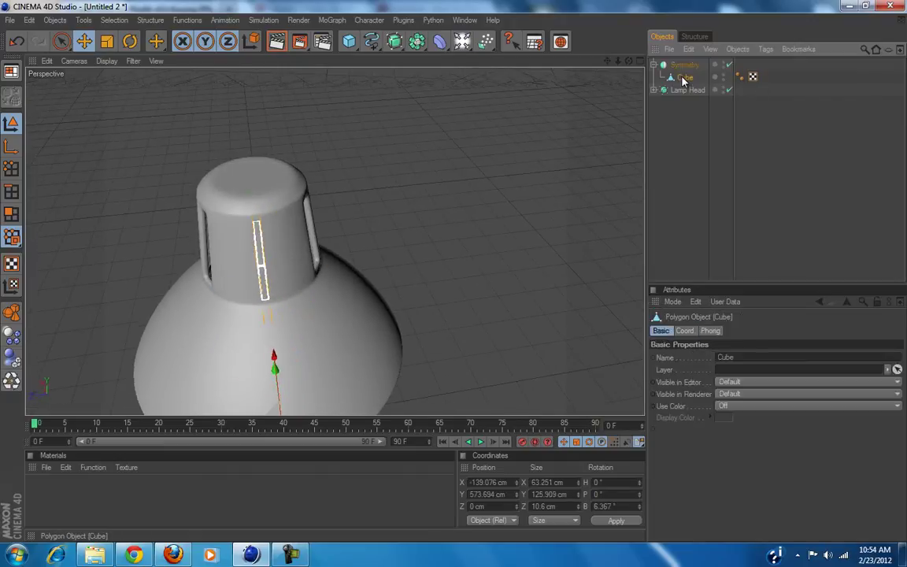
pyautogui.moveTo(220, 283); pyautogui.dragTo(49, 289)
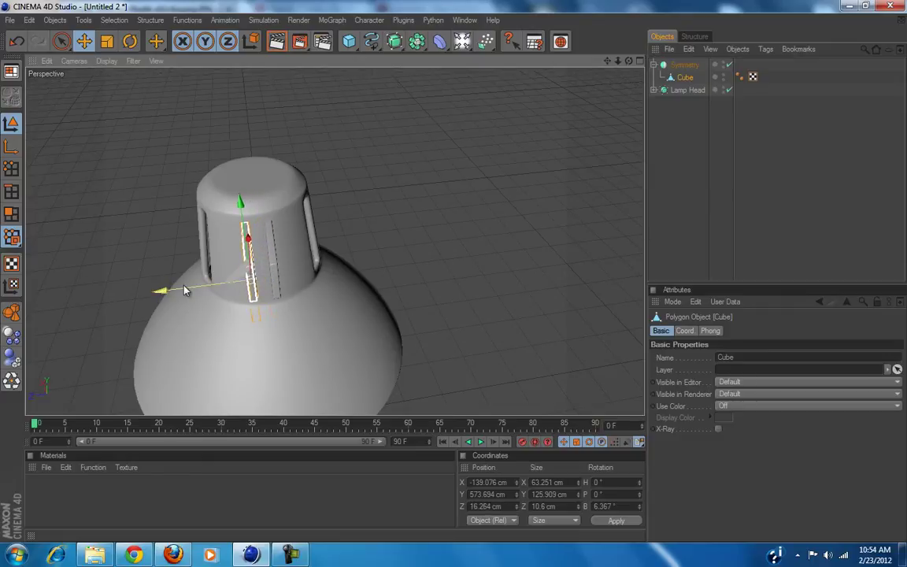
pyautogui.moveTo(454, 276); pyautogui.dragTo(352, 357)
pyautogui.click(822, 198)
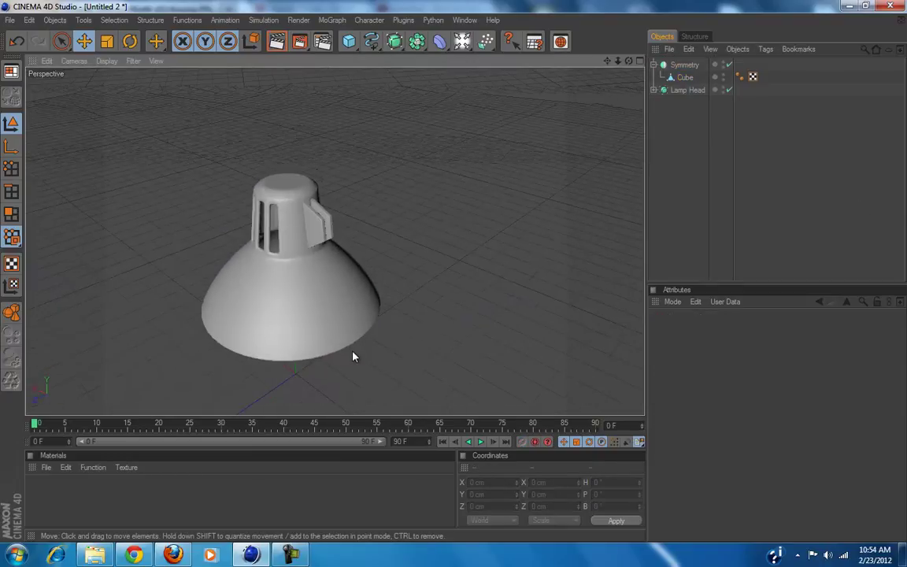
pyautogui.scroll(6, 355, 356)
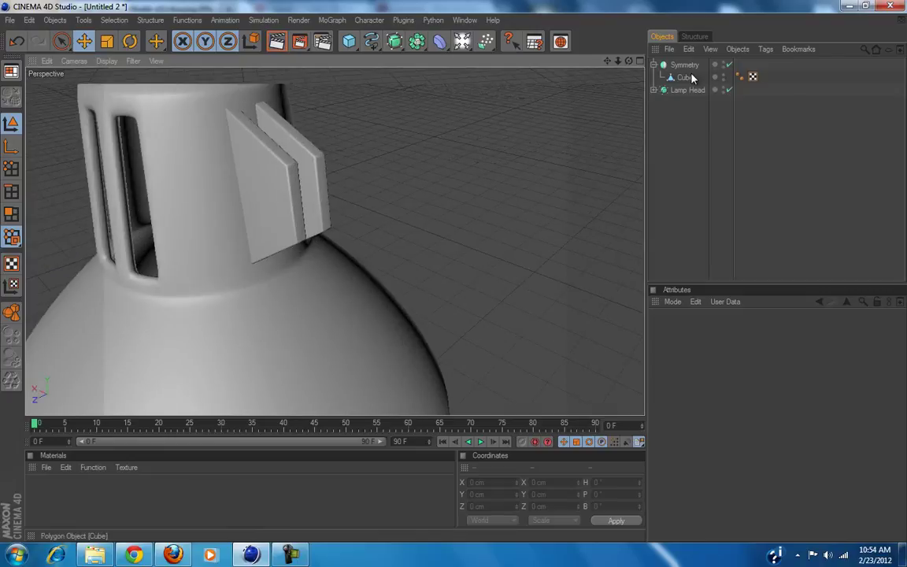
# Adjust the Phong angle on the cube plate's Phong tag, trying 22° before setting 44°.
pyautogui.click(685, 77)
pyautogui.click(740, 76)
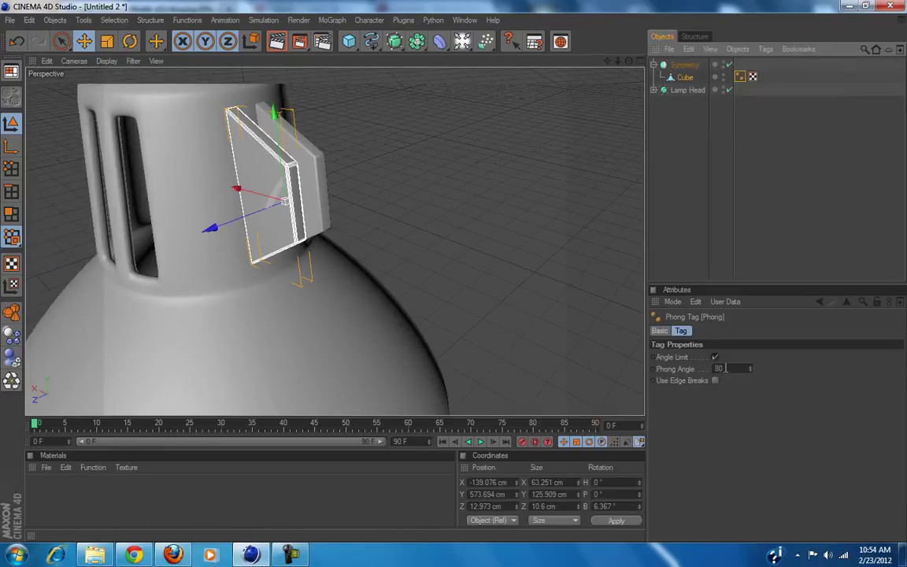
pyautogui.moveTo(728, 368); pyautogui.dragTo(711, 371)
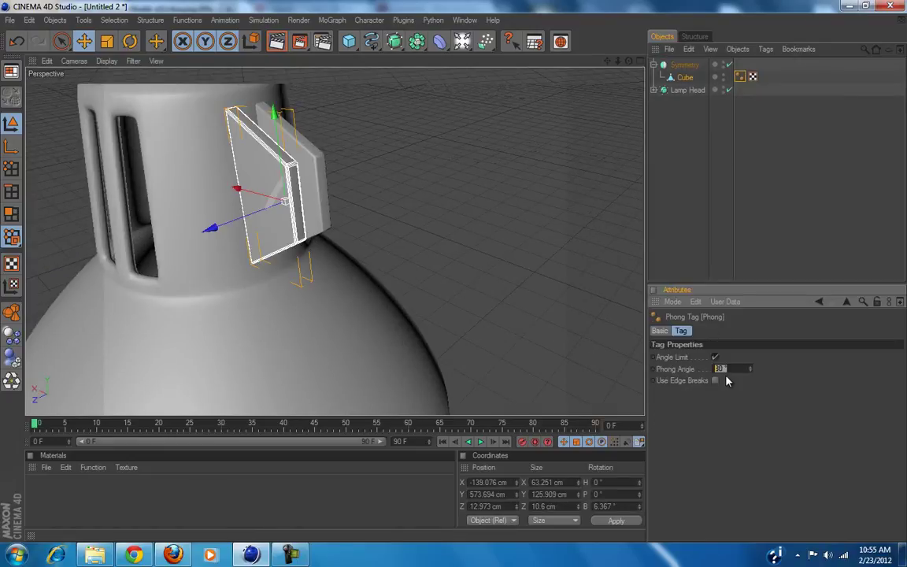
pyautogui.write('30')
pyautogui.press('Return')
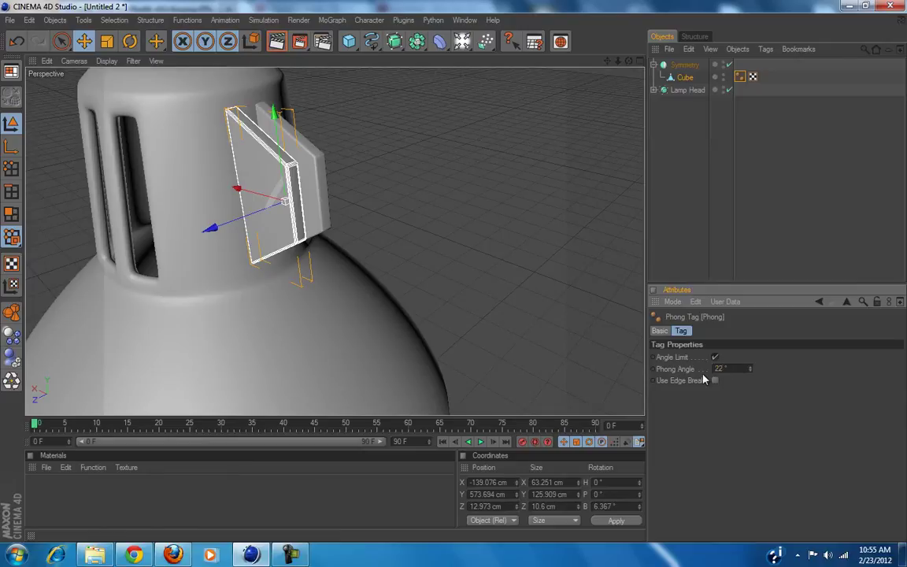
pyautogui.click(803, 204)
pyautogui.scroll(5, 329, 175)
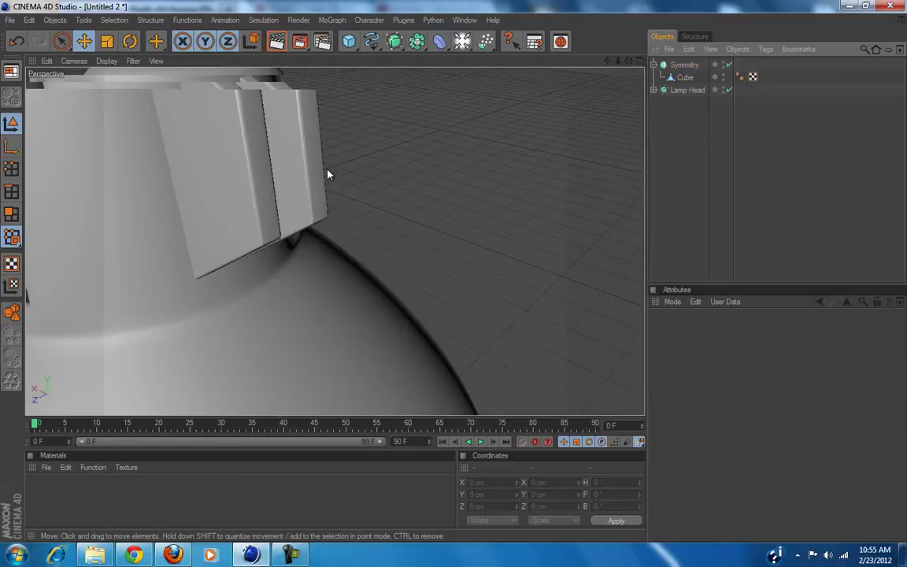
pyautogui.click(739, 76)
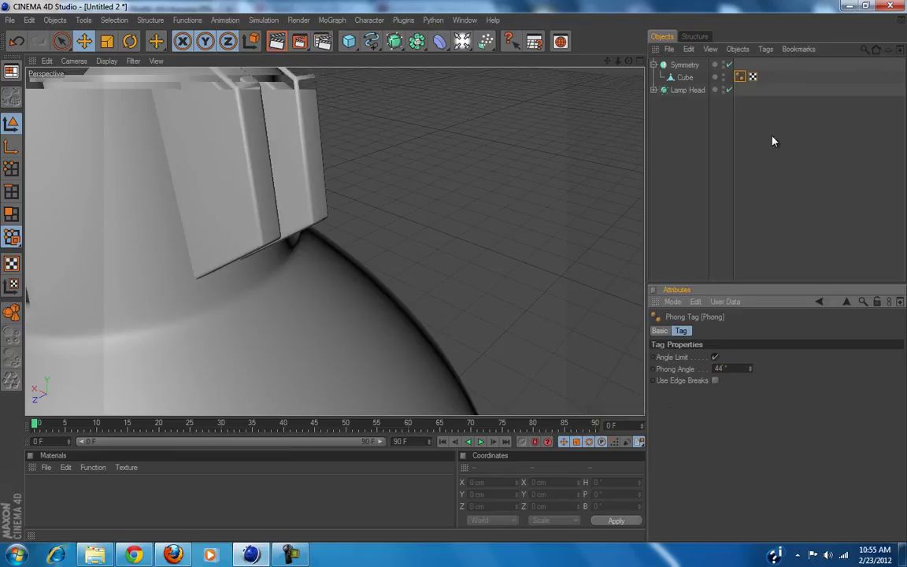
pyautogui.click(743, 149)
pyautogui.scroll(-5, 515, 255)
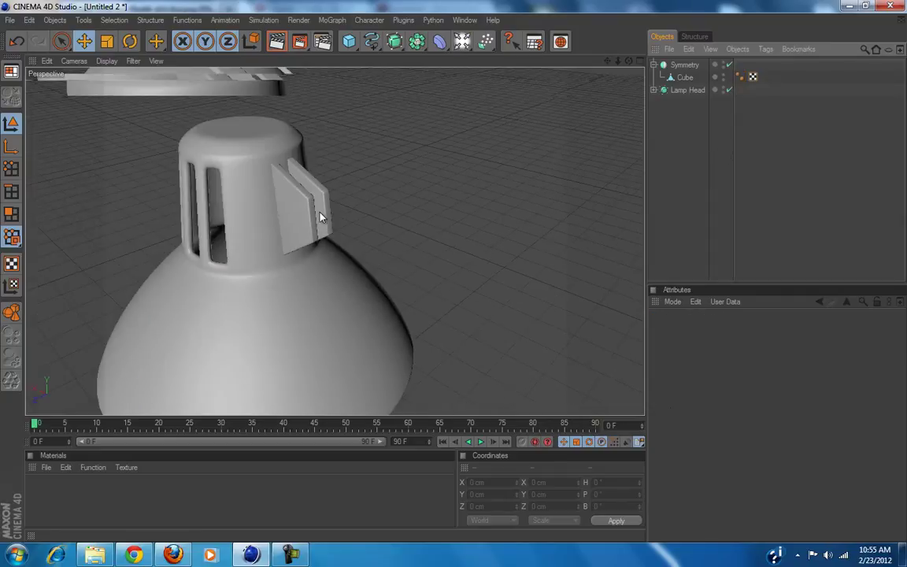
# Select the Symmetry, Cube and Lamp Head objects and group them under a null.
pyautogui.scroll(-1, 516, 256)
pyautogui.keyDown('alt'); pyautogui.moveTo(516, 256); pyautogui.dragTo(290, 319); pyautogui.keyUp('alt')
pyautogui.scroll(-2, 290, 319)
pyautogui.keyDown('alt'); pyautogui.moveTo(224, 325); pyautogui.dragTo(249, 320); pyautogui.keyUp('alt')
pyautogui.scroll(-3, 249, 320)
pyautogui.keyDown('alt'); pyautogui.moveTo(479, 265); pyautogui.dragTo(374, 278); pyautogui.keyUp('alt')
pyautogui.moveTo(675, 187); pyautogui.dragTo(713, 8)
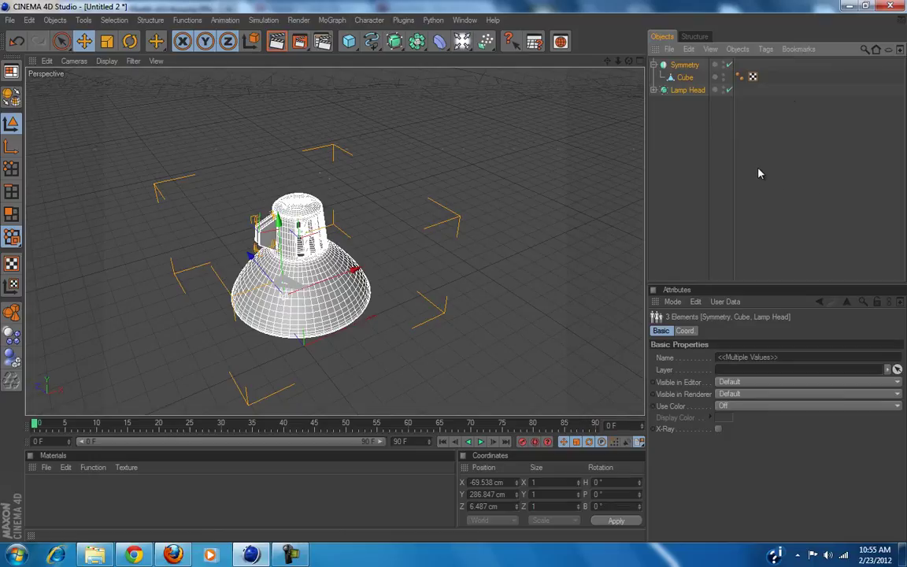
pyautogui.hotkey('alt', 'g')
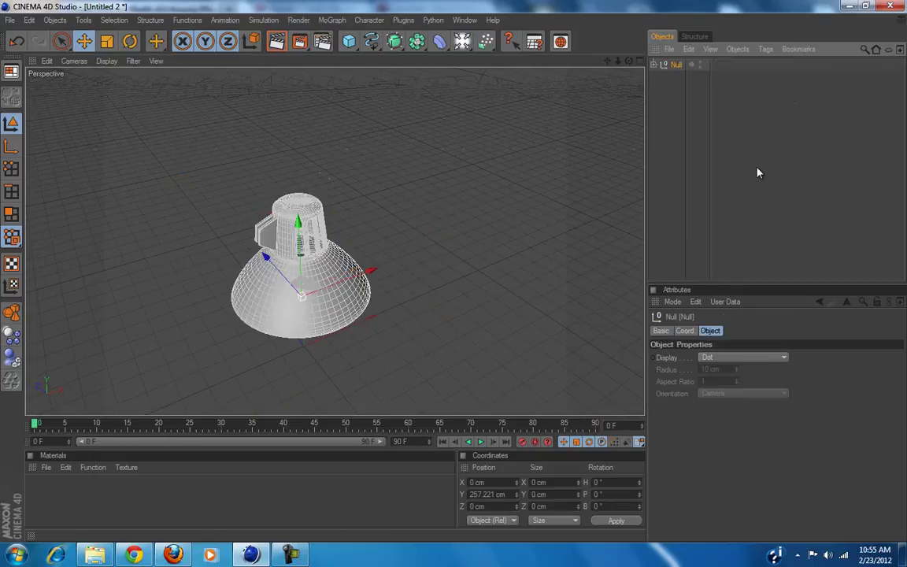
# Rename the group null as Lamp_Head_all and deselect it.
pyautogui.doubleClick(675, 69)
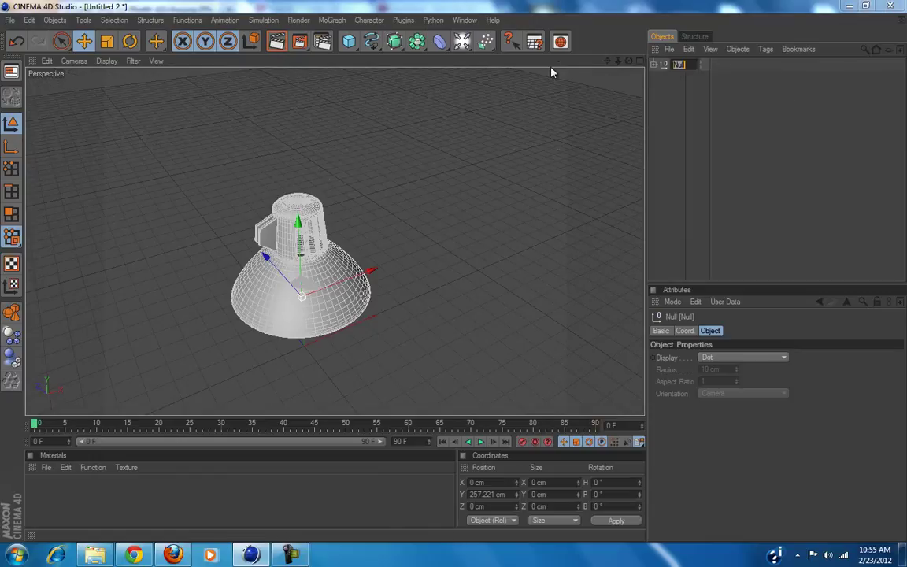
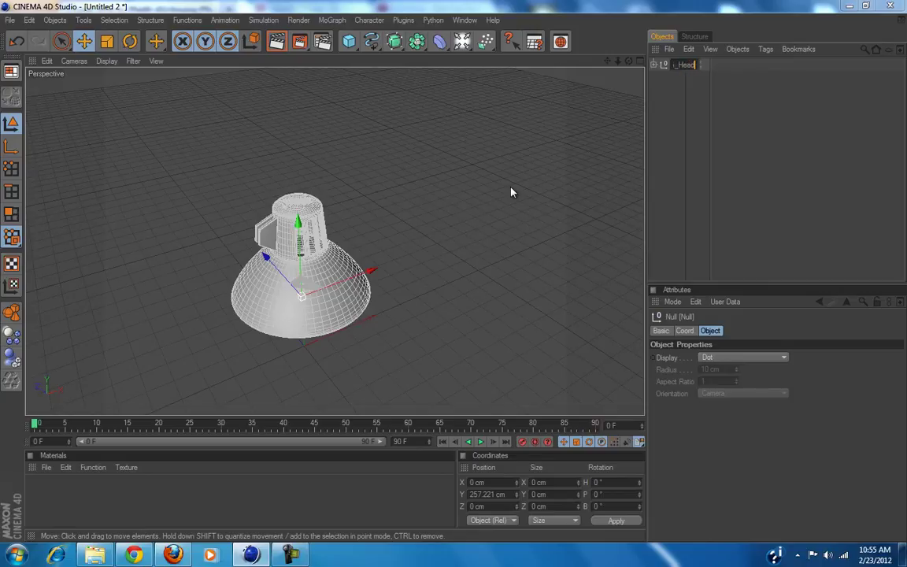
pyautogui.write('l')
pyautogui.press('Return')
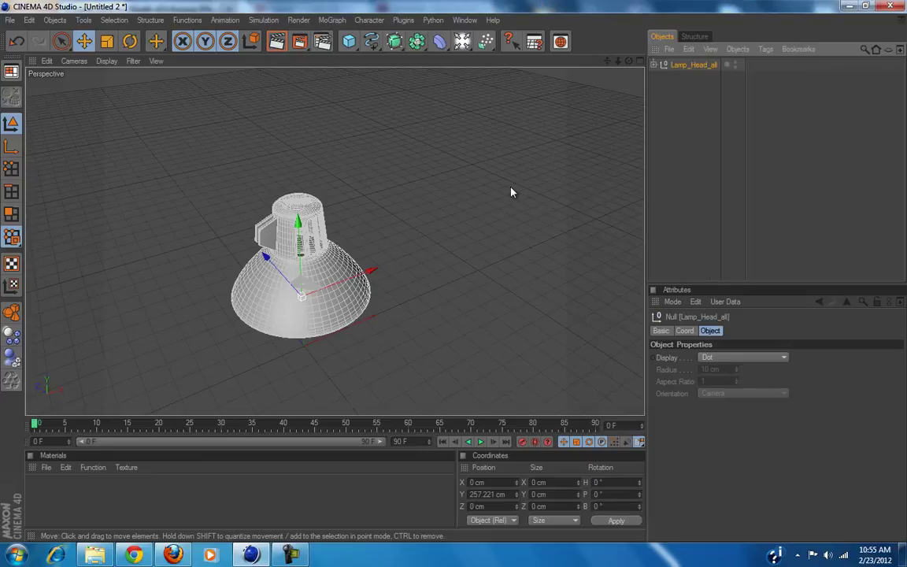
pyautogui.click(755, 176)
# Raise the Lamp_Head_all group along its Y axis to about 554 cm.
pyautogui.scroll(5, 571, 199)
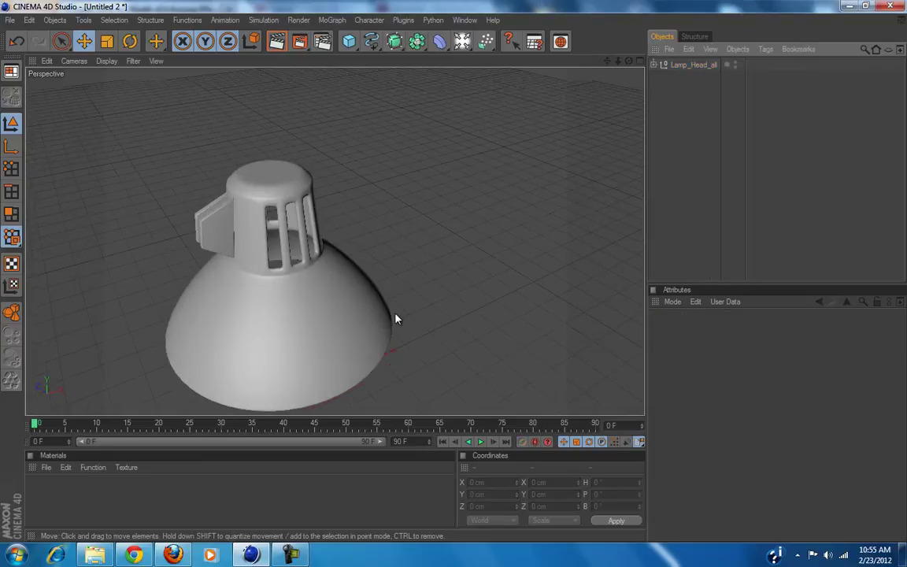
pyautogui.keyDown('alt'); pyautogui.moveTo(370, 294); pyautogui.dragTo(562, 201); pyautogui.keyUp('alt')
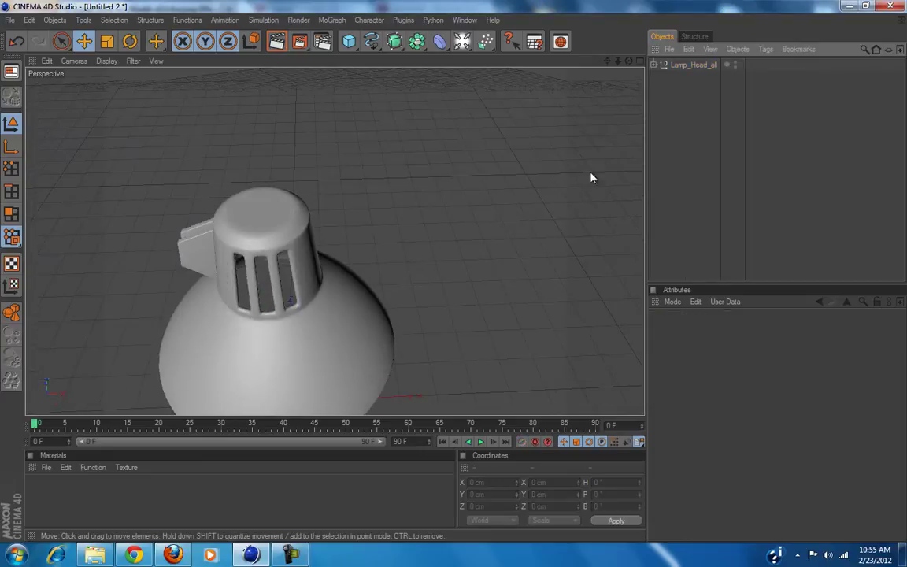
pyautogui.click(675, 64)
pyautogui.scroll(-5, 411, 202)
pyautogui.moveTo(451, 277)
pyautogui.keyDown('alt'); pyautogui.mouseDown()
pyautogui.moveTo(471, 275)
pyautogui.moveTo(455, 277)
pyautogui.mouseUp(); pyautogui.keyUp('alt')
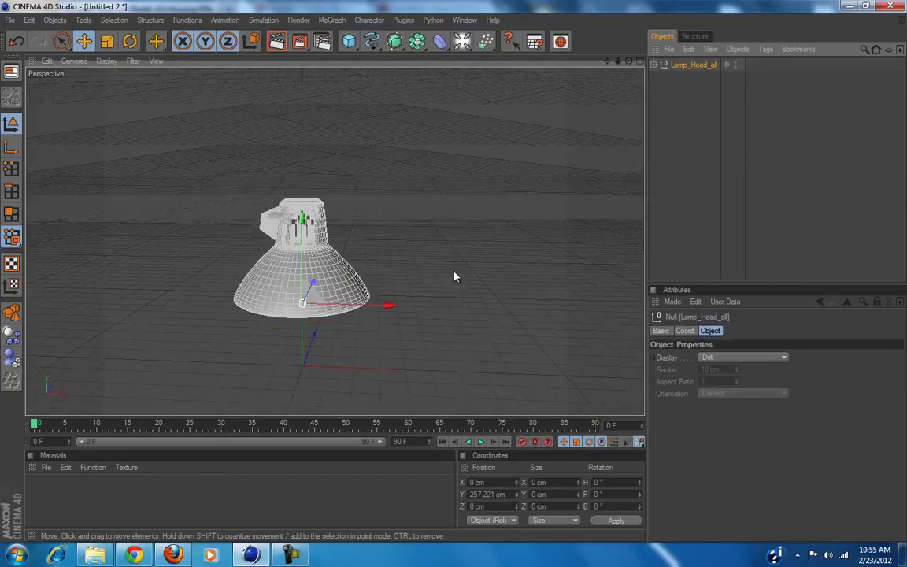
pyautogui.moveTo(298, 258); pyautogui.dragTo(299, 182)
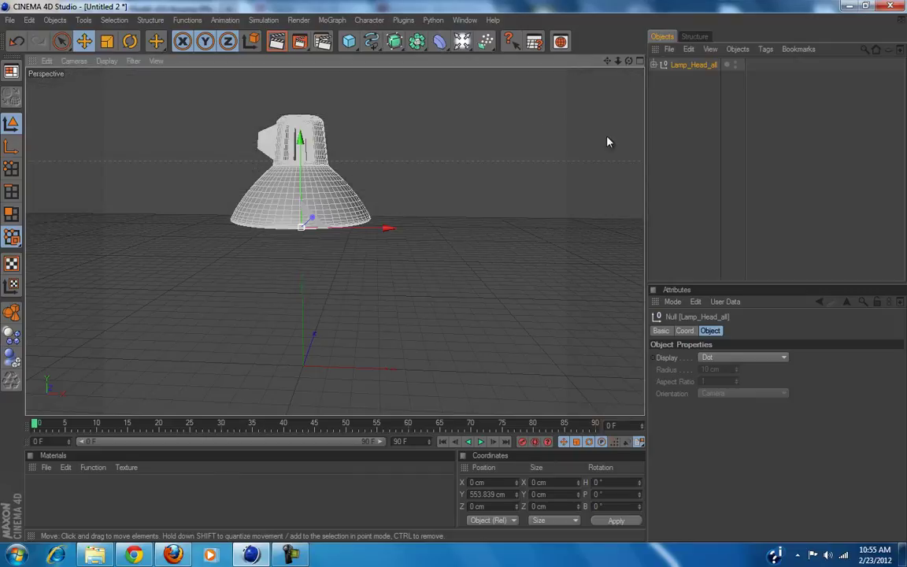
# Examine the lamp head in the Right and Front views and compare it with the reference lamp picture in Firefox.
pyautogui.click(639, 61)
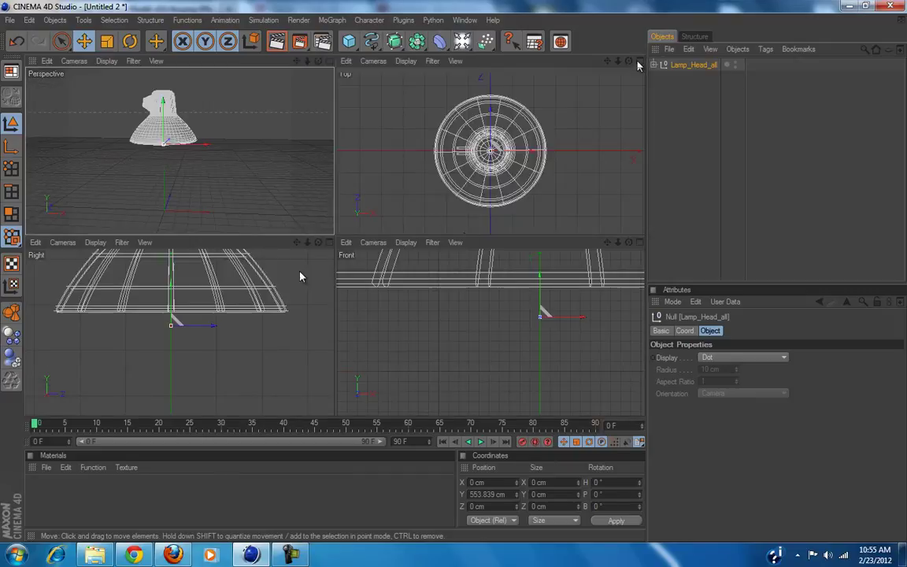
pyautogui.scroll(-4, 310, 268)
pyautogui.click(328, 244)
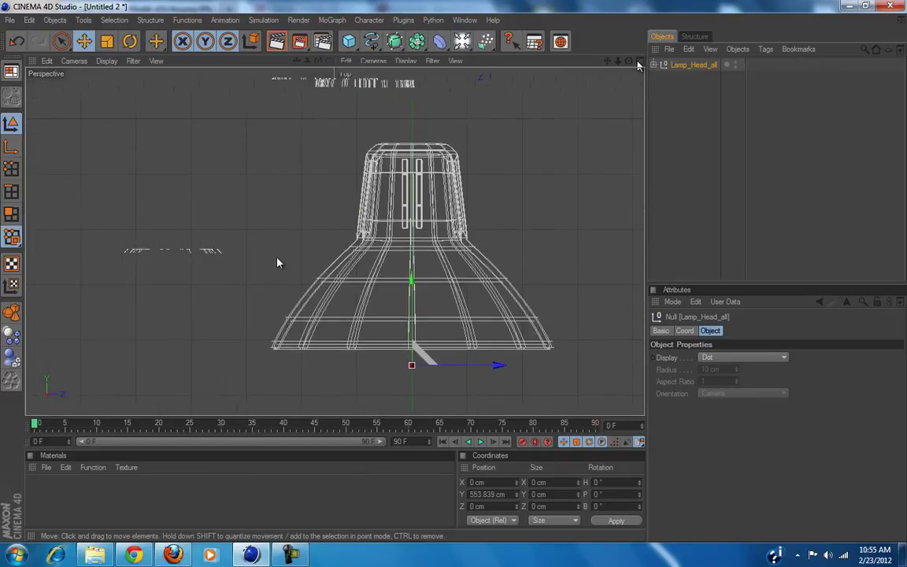
pyautogui.click(639, 61)
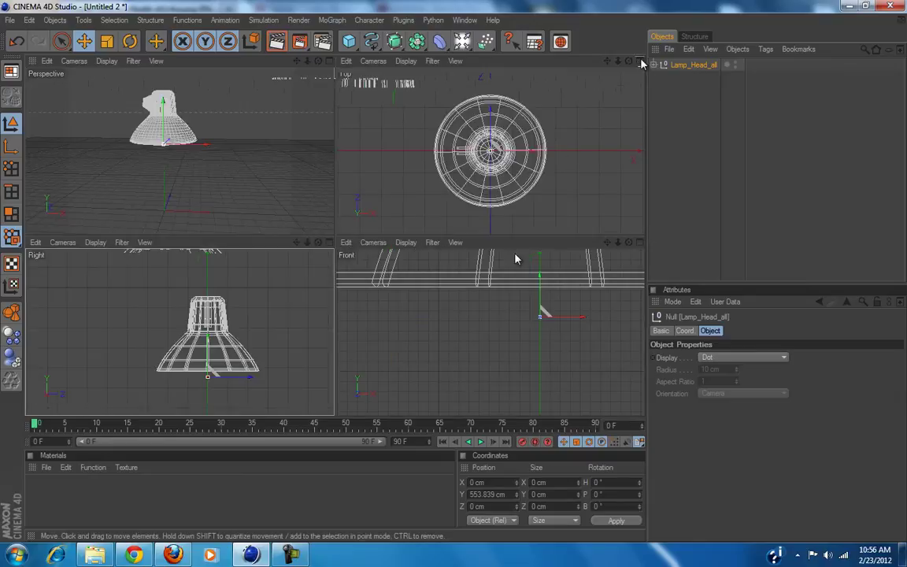
pyautogui.scroll(3, 536, 297)
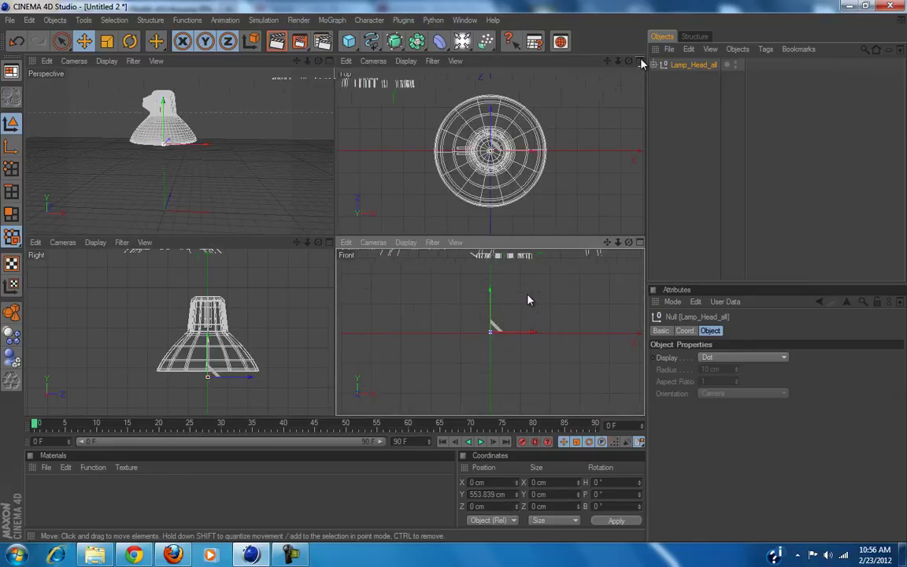
pyautogui.click(640, 244)
pyautogui.keyDown('alt'); pyautogui.moveTo(395, 167); pyautogui.dragTo(456, 279, button='middle'); pyautogui.keyUp('alt')
pyautogui.scroll(3, 381, 229)
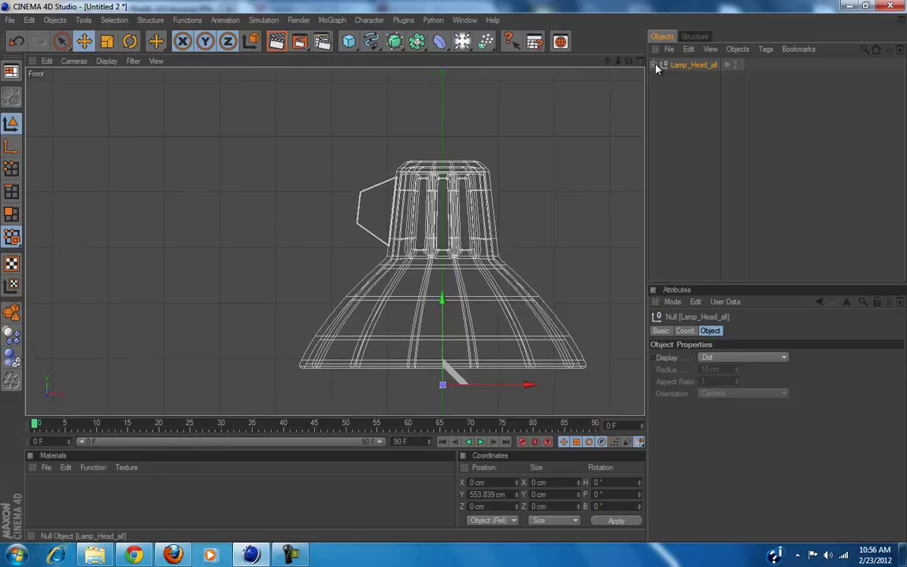
pyautogui.click(178, 556)
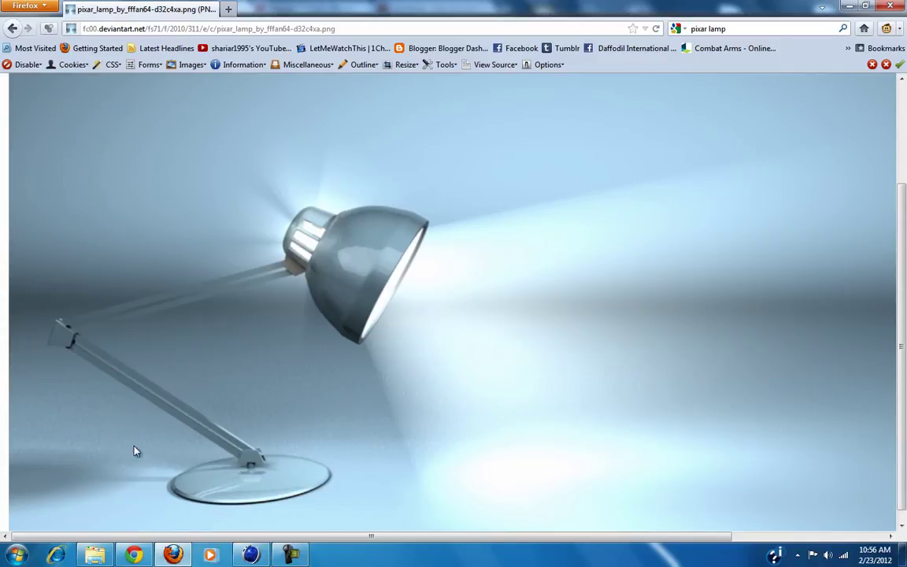
pyautogui.click(302, 562)
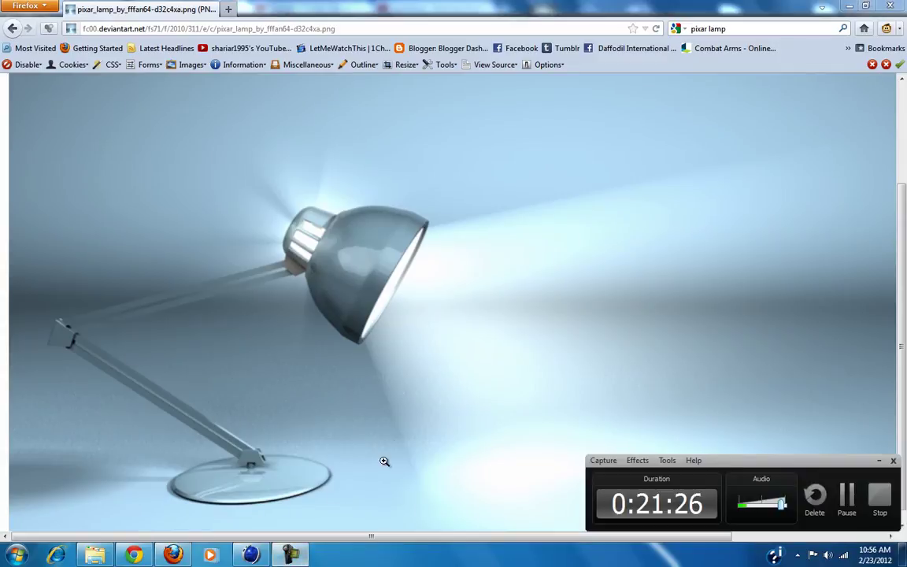
pyautogui.click(258, 554)
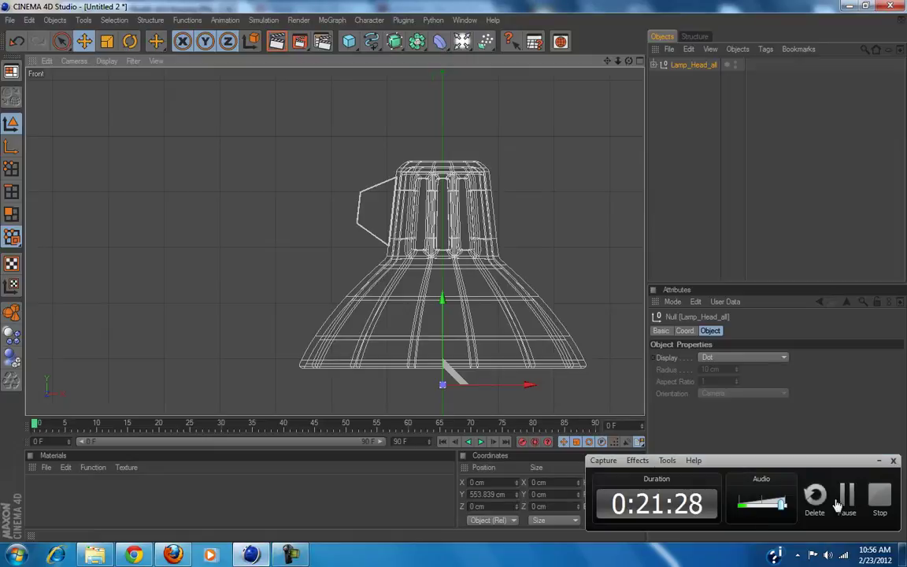
pyautogui.click(878, 461)
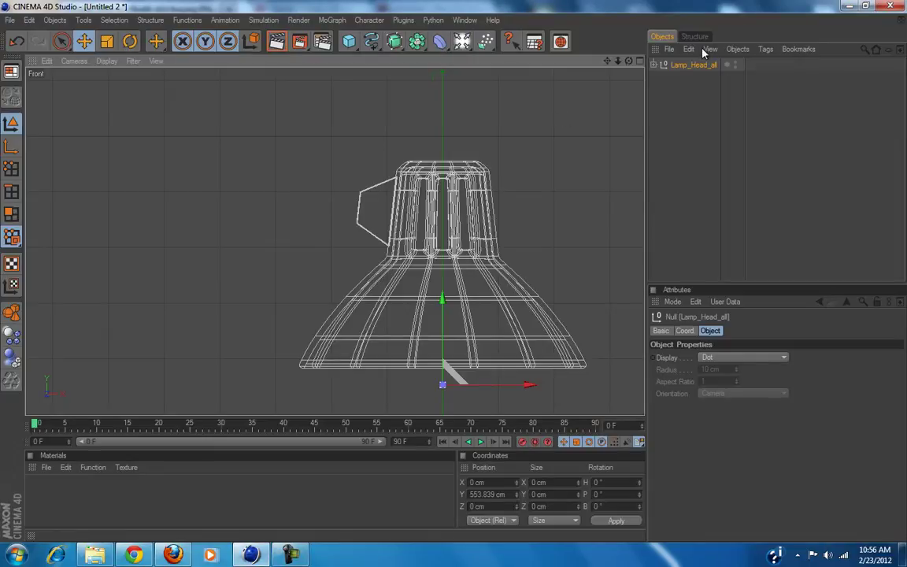
# Copy the Symmetry bracket out of the Lamp_Head_all group to the top level of the object hierarchy.
pyautogui.click(654, 65)
pyautogui.click(679, 79)
pyautogui.click(662, 78)
pyautogui.moveTo(686, 83)
pyautogui.mouseDown()
pyautogui.moveTo(685, 61)
pyautogui.moveTo(693, 63)
pyautogui.moveTo(685, 66)
pyautogui.mouseUp()
pyautogui.click(653, 77)
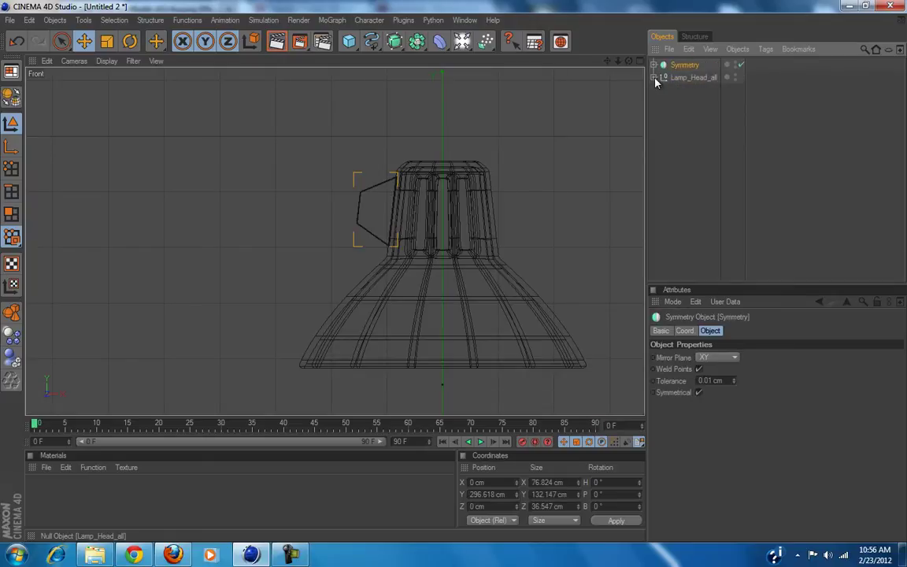
# Move the copied Symmetry object's axis onto the bracket, at about X -115 cm and Y 847 cm.
pyautogui.scroll(-3, 437, 159)
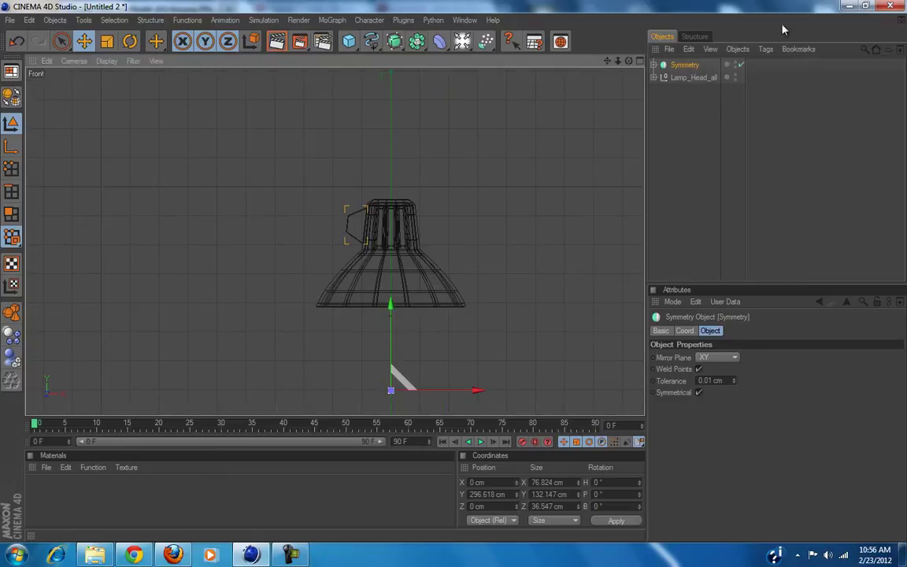
pyautogui.click(11, 146)
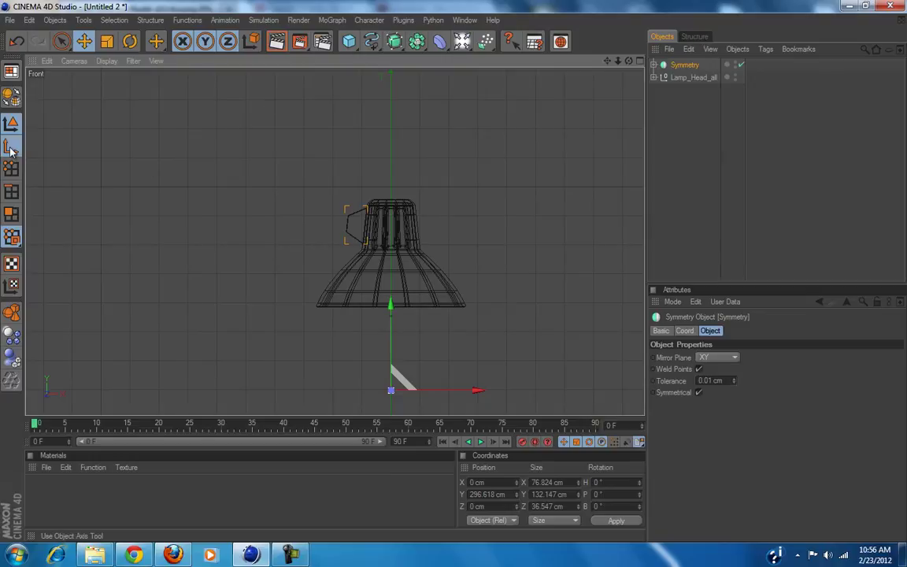
pyautogui.moveTo(375, 320); pyautogui.dragTo(454, 273)
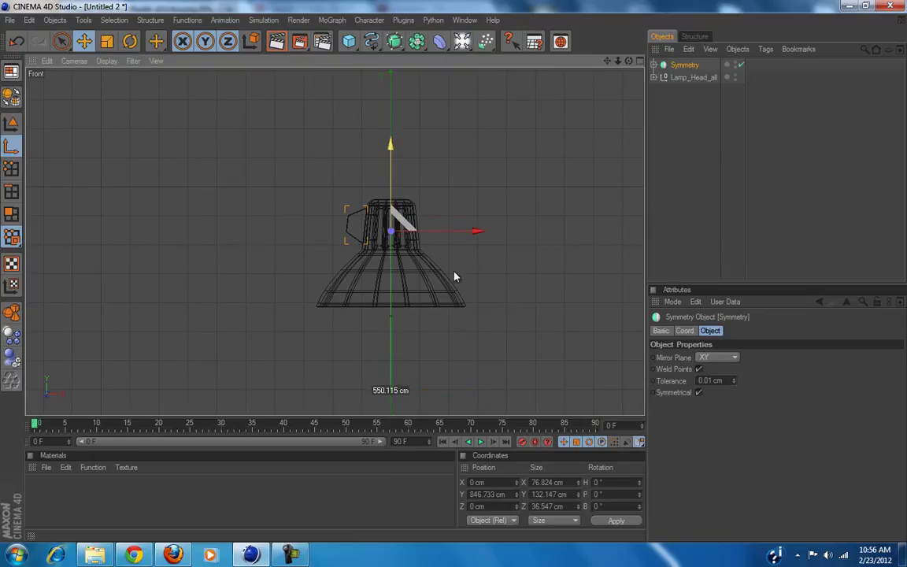
pyautogui.moveTo(441, 238); pyautogui.dragTo(408, 243)
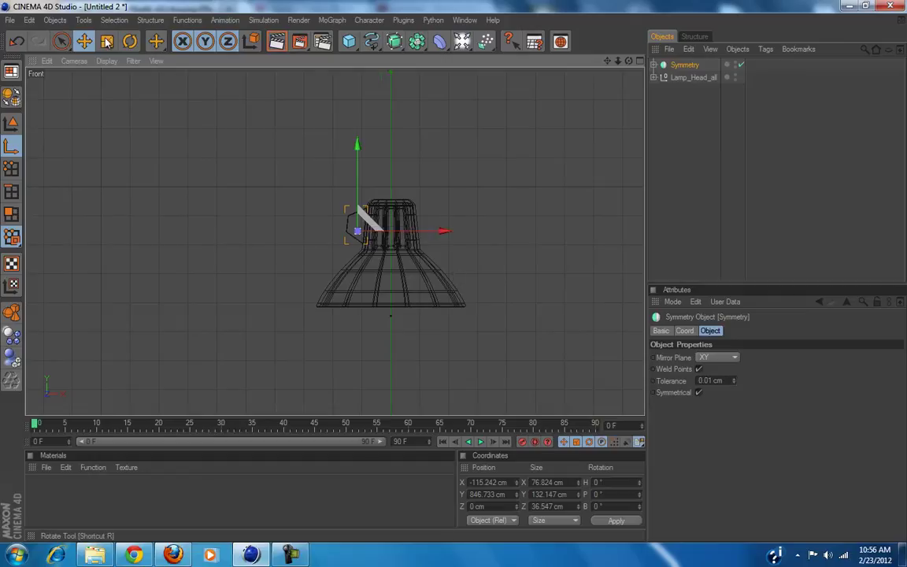
pyautogui.click(11, 122)
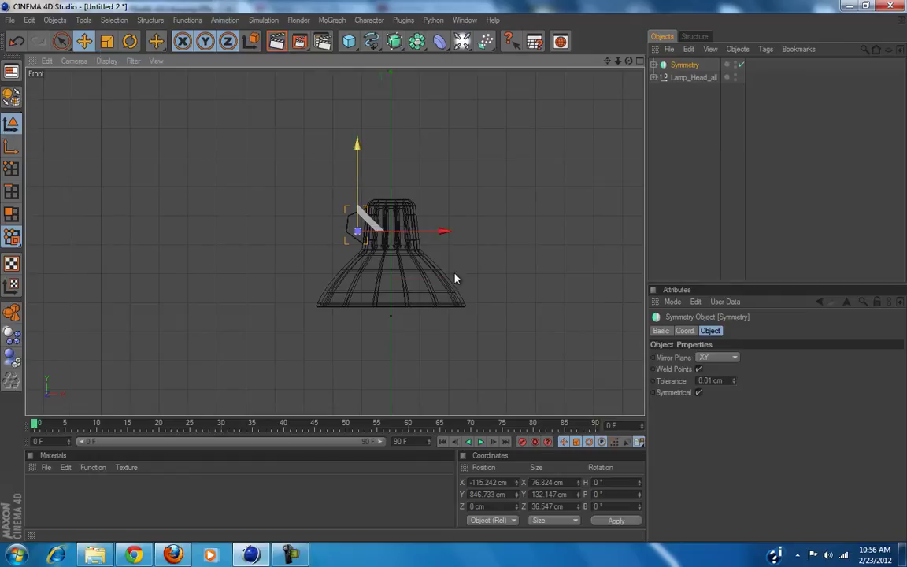
# Move the copied bracket away from the lamp head to about X -841 cm and Y 418 cm for the elbow joint.
pyautogui.moveTo(357, 186); pyautogui.dragTo(408, 243)
pyautogui.keyDown('alt'); pyautogui.moveTo(407, 364); pyautogui.dragTo(448, 275, button='middle'); pyautogui.keyUp('alt')
pyautogui.moveTo(434, 203); pyautogui.dragTo(215, 203)
pyautogui.keyDown('alt'); pyautogui.moveTo(242, 315); pyautogui.dragTo(411, 230, button='middle'); pyautogui.keyUp('alt')
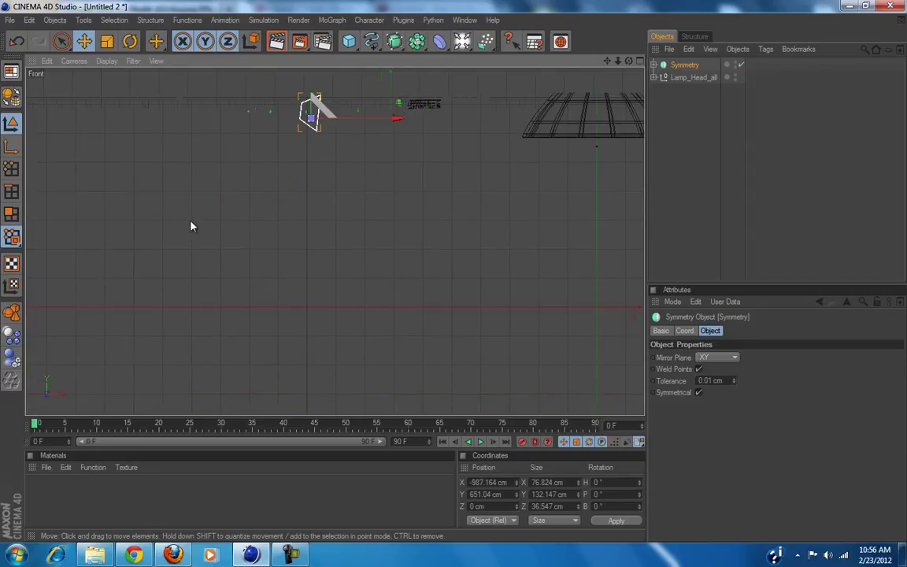
pyautogui.keyDown('alt'); pyautogui.moveTo(453, 282); pyautogui.dragTo(448, 354, button='middle'); pyautogui.keyUp('alt')
pyautogui.moveTo(305, 133); pyautogui.dragTo(305, 200)
pyautogui.moveTo(355, 257); pyautogui.dragTo(409, 279)
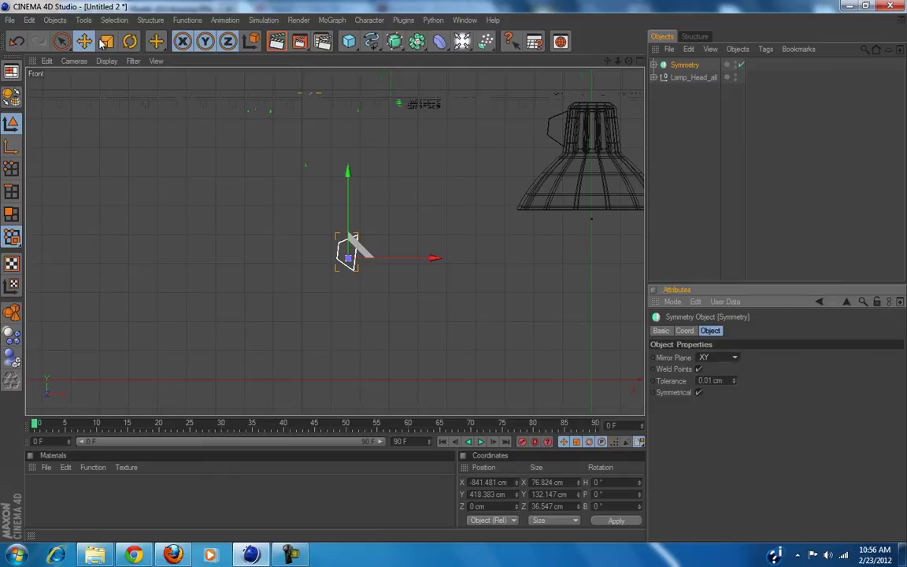
# Rotate the elbow bracket to a heading of 180° and a bank of about -6.6°, and deselect it.
pyautogui.click(131, 42)
pyautogui.moveTo(287, 232); pyautogui.dragTo(431, 257)
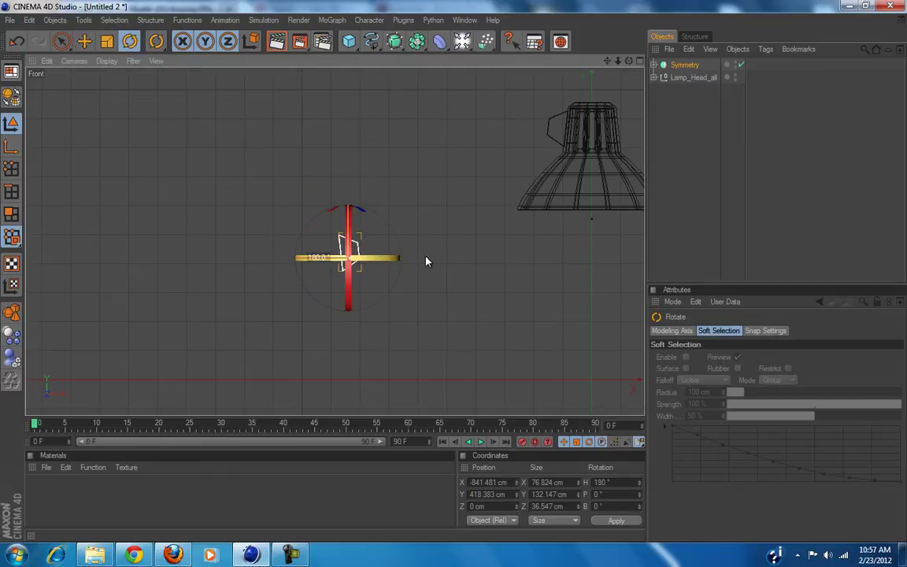
pyautogui.click(86, 43)
pyautogui.keyDown('alt'); pyautogui.moveTo(450, 268); pyautogui.dragTo(400, 233, button='middle'); pyautogui.keyUp('alt')
pyautogui.keyDown('alt'); pyautogui.moveTo(401, 233); pyautogui.dragTo(360, 331, button='right'); pyautogui.keyUp('alt')
pyautogui.click(131, 43)
pyautogui.moveTo(430, 178); pyautogui.dragTo(436, 185)
pyautogui.click(834, 147)
pyautogui.keyDown('alt'); pyautogui.moveTo(567, 276); pyautogui.dragTo(529, 310, button='middle'); pyautogui.keyUp('alt')
pyautogui.keyDown('alt'); pyautogui.moveTo(528, 310); pyautogui.dragTo(420, 304, button='right'); pyautogui.keyUp('alt')
pyautogui.keyDown('alt'); pyautogui.moveTo(420, 304); pyautogui.dragTo(382, 290, button='middle'); pyautogui.keyUp('alt')
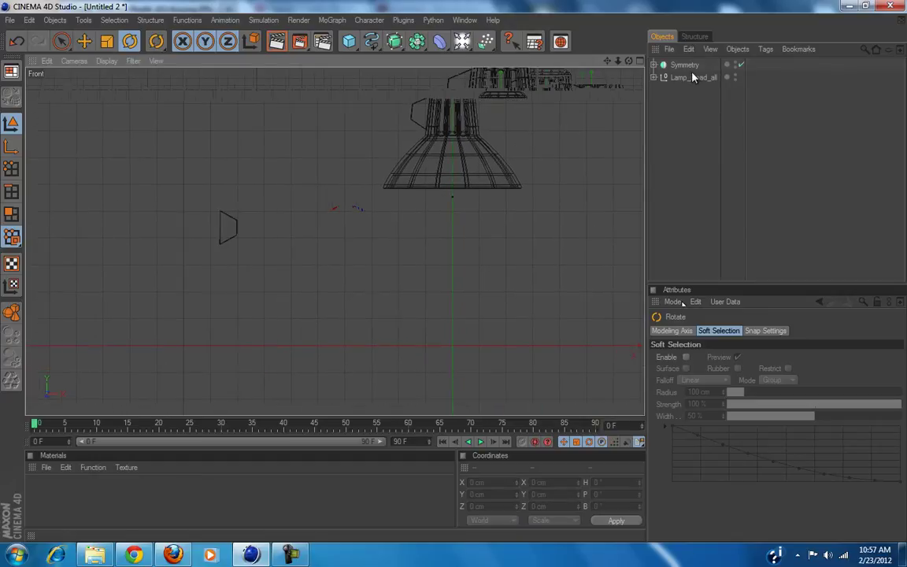
# Duplicate the elbow bracket and move the copy beneath the lamp head, to about X 10 cm and Y 25 cm.
pyautogui.moveTo(686, 70)
pyautogui.mouseDown()
pyautogui.moveTo(694, 80)
pyautogui.moveTo(686, 72)
pyautogui.mouseUp()
pyautogui.click(85, 44)
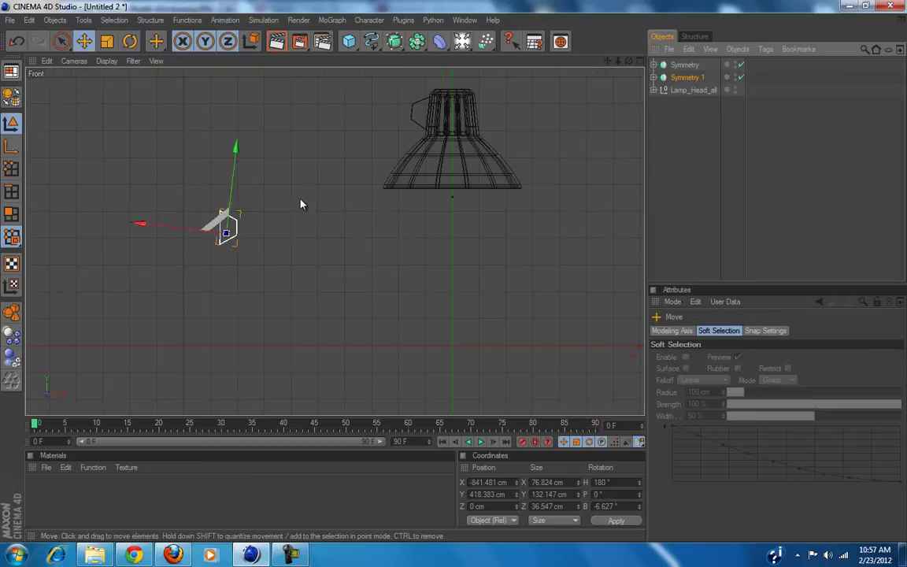
pyautogui.moveTo(235, 169); pyautogui.dragTo(226, 224)
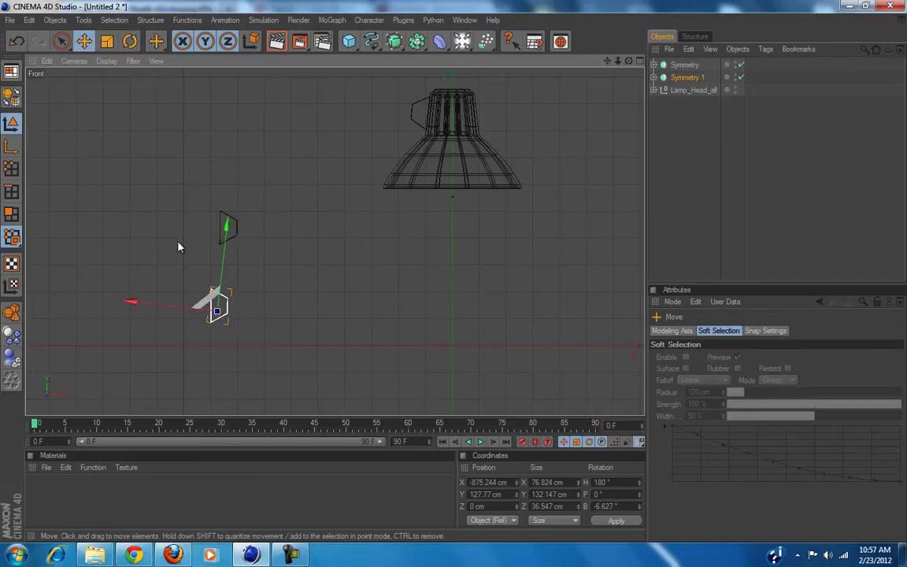
pyautogui.moveTo(169, 313); pyautogui.dragTo(310, 184)
# Rotate the duplicated lower bracket to a bank of about 83° so that its wide side faces the ground.
pyautogui.click(130, 41)
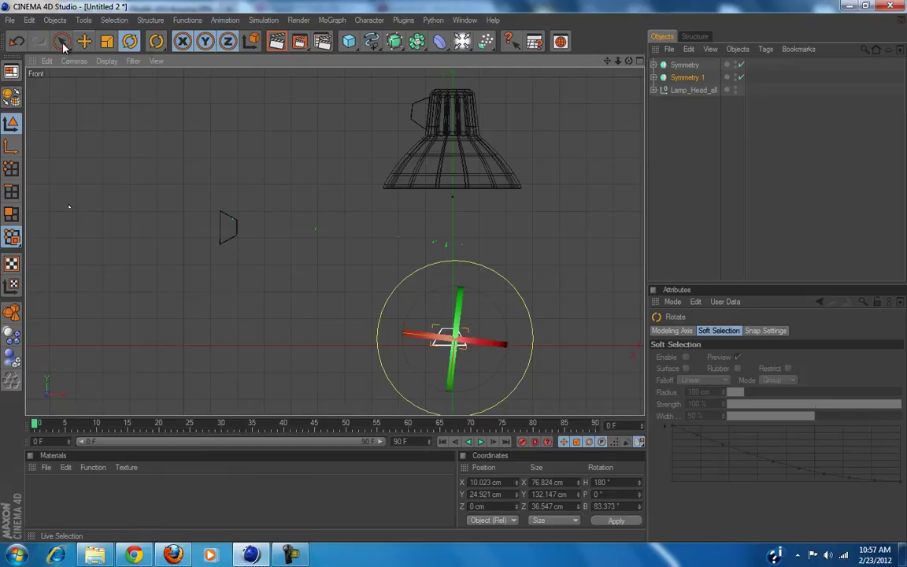
pyautogui.click(84, 41)
pyautogui.keyDown('alt'); pyautogui.moveTo(534, 313); pyautogui.dragTo(454, 276, button='middle'); pyautogui.keyUp('alt')
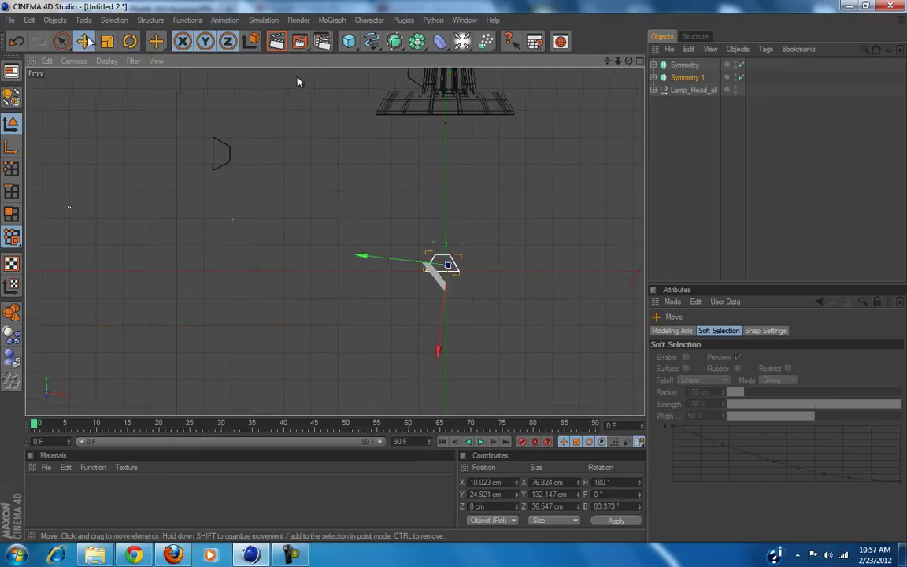
# Straighten the lower bracket's object axis by setting its heading and bank to 0° without turning the geometry.
pyautogui.click(11, 147)
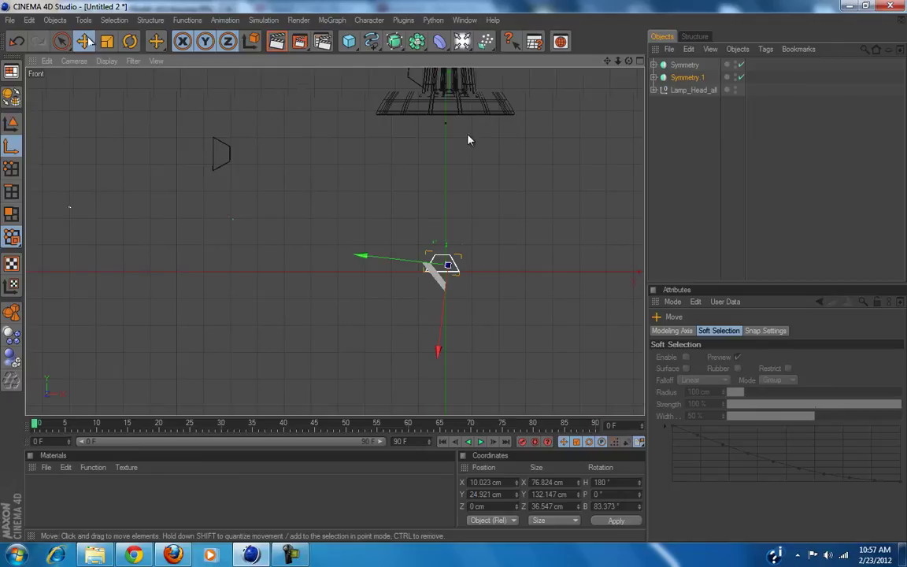
pyautogui.click(107, 41)
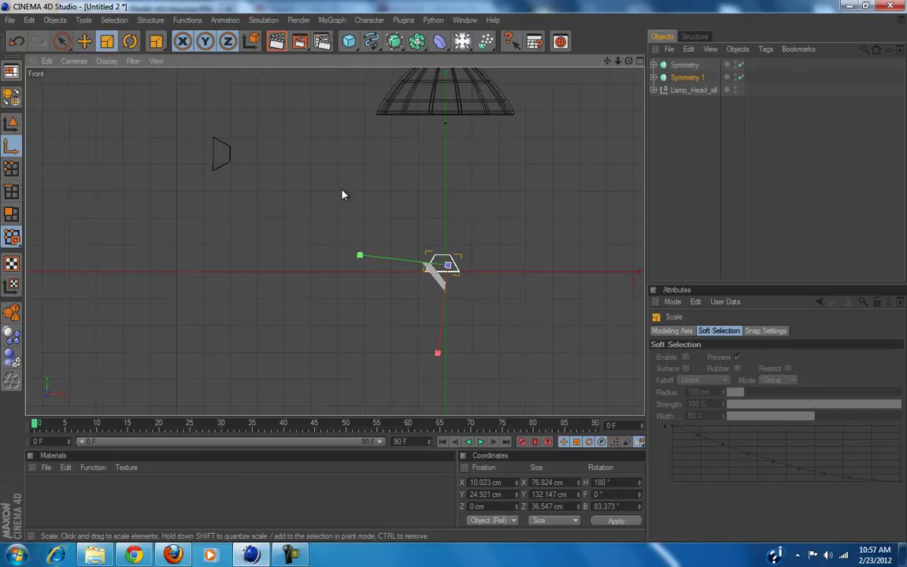
pyautogui.click(130, 41)
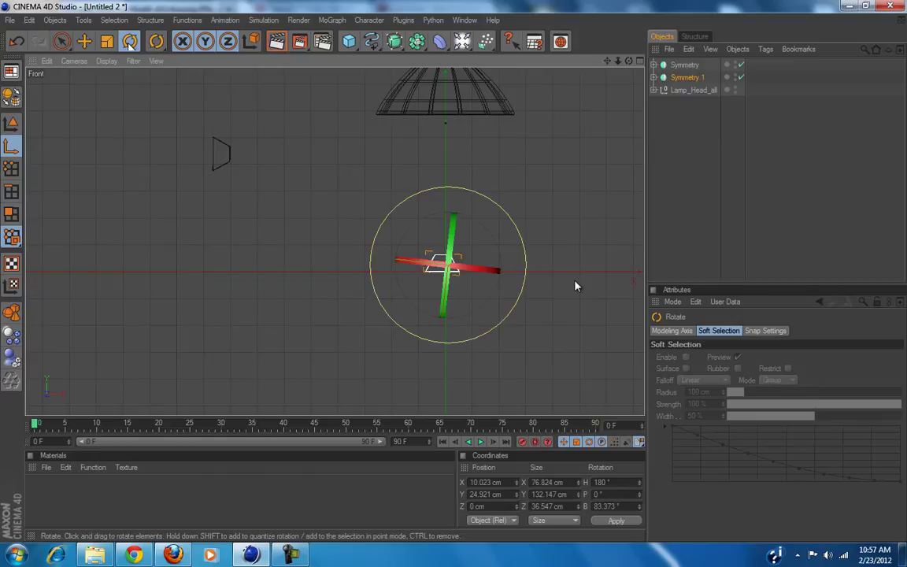
pyautogui.moveTo(570, 272); pyautogui.dragTo(569, 263)
pyautogui.moveTo(611, 485); pyautogui.dragTo(484, 470)
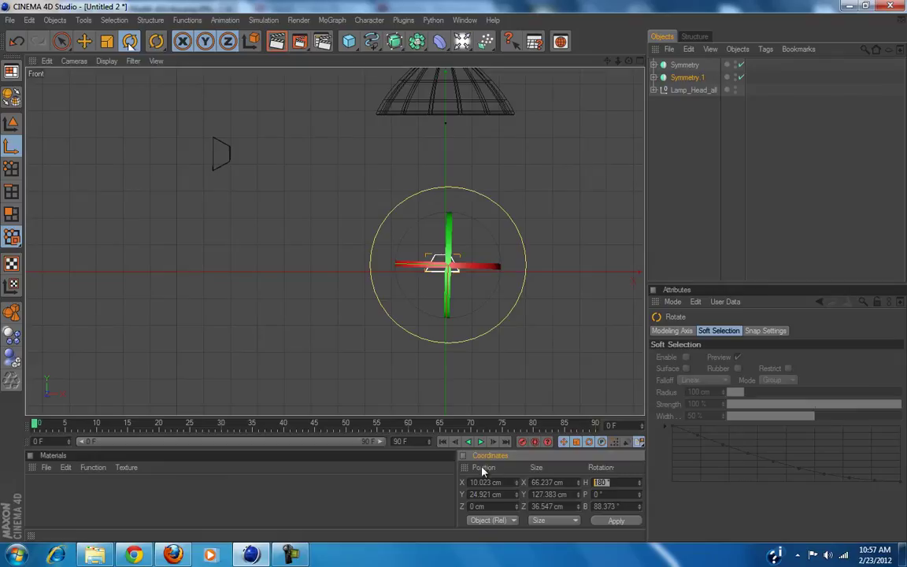
pyautogui.write('0')
pyautogui.moveTo(620, 506); pyautogui.dragTo(568, 508)
pyautogui.write('0')
pyautogui.press('Return')
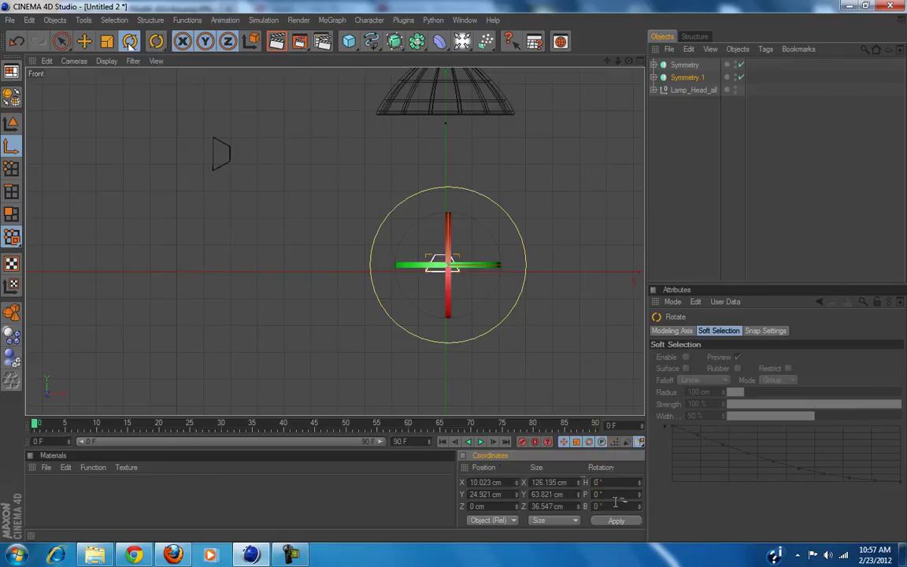
pyautogui.click(57, 48)
pyautogui.click(11, 124)
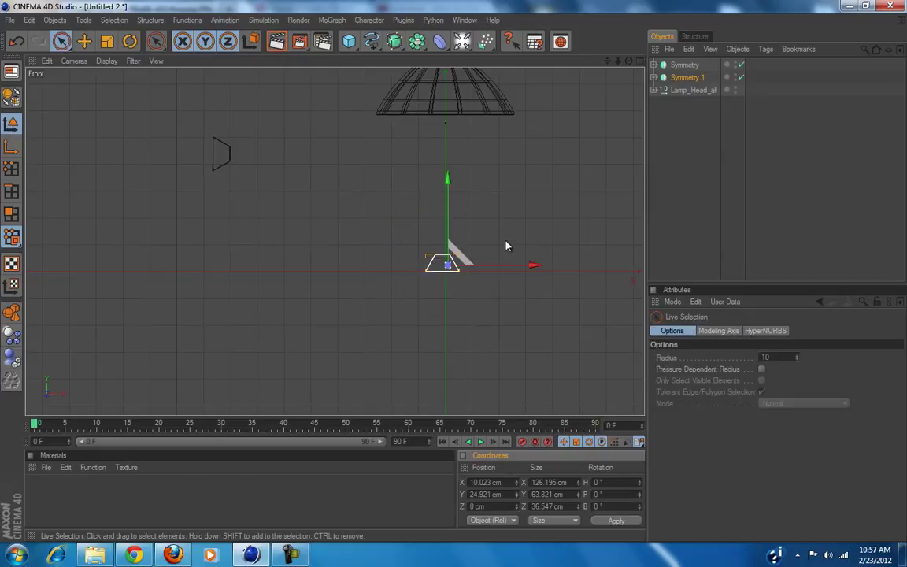
# Raise the lower bracket slightly above the ground line, to about X 20 cm and Y 57 cm.
pyautogui.keyDown('alt'); pyautogui.moveTo(488, 222); pyautogui.dragTo(488, 200, button='middle'); pyautogui.keyUp('alt')
pyautogui.keyDown('alt'); pyautogui.moveTo(481, 259); pyautogui.dragTo(512, 284, button='right'); pyautogui.keyUp('alt')
pyautogui.keyDown('alt'); pyautogui.moveTo(513, 283); pyautogui.dragTo(456, 285, button='middle'); pyautogui.keyUp('alt')
pyautogui.scroll(5, 456, 284)
pyautogui.moveTo(471, 301); pyautogui.dragTo(420, 235)
pyautogui.scroll(-10, 428, 248)
pyautogui.scroll(-2, 428, 249)
pyautogui.scroll(5, 390, 262)
pyautogui.moveTo(401, 259); pyautogui.dragTo(320, 180, button='middle')
pyautogui.scroll(-2, 319, 181)
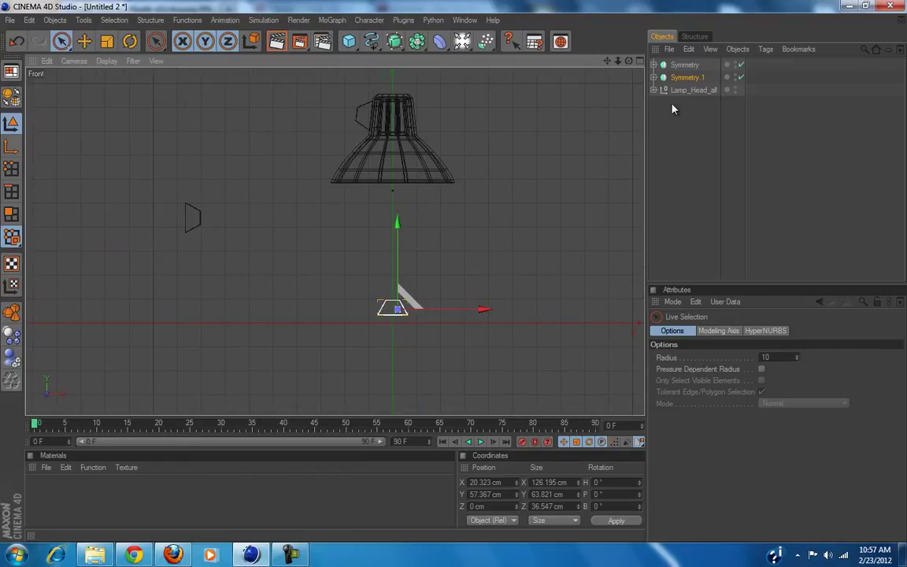
# Add a sphere at the origin with a radius of about 473 cm, checking the lamp base in the Firefox reference picture.
pyautogui.click(173, 555)
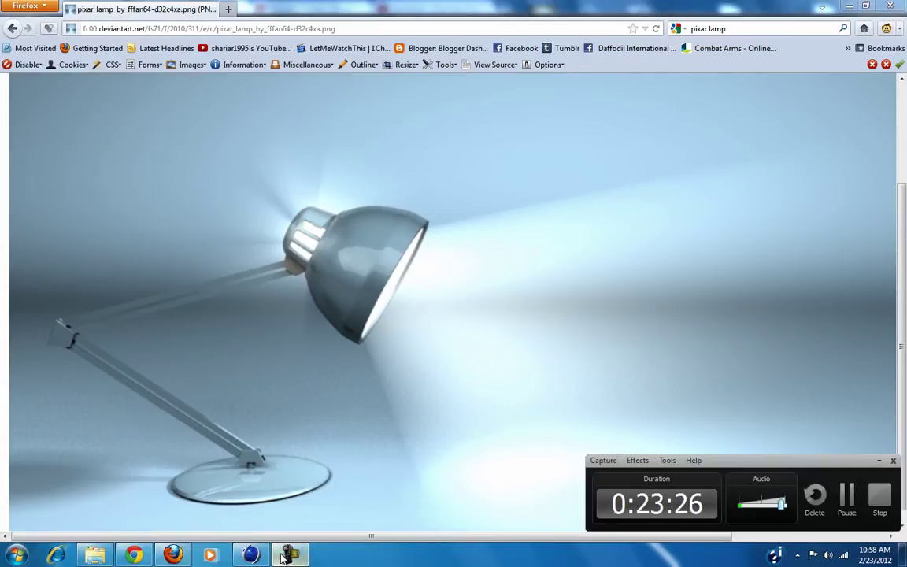
pyautogui.click(251, 555)
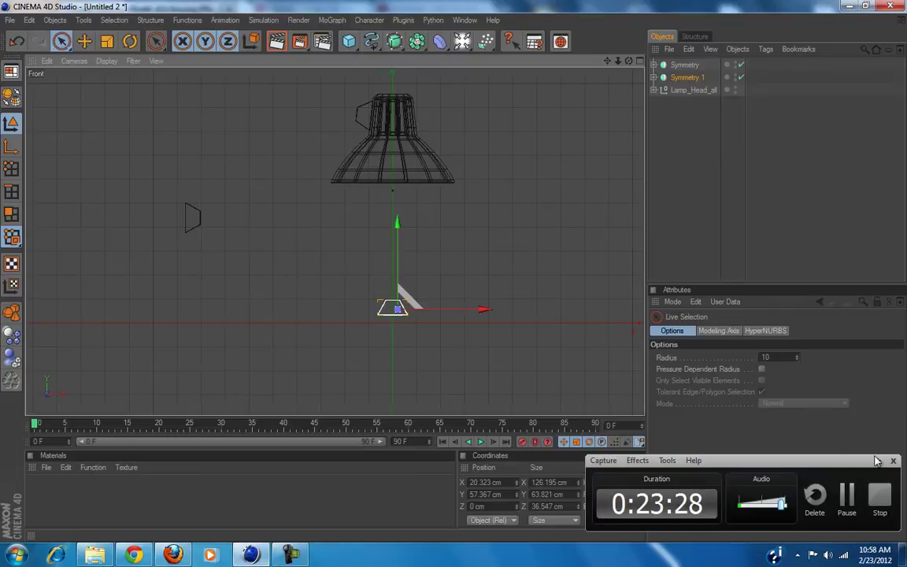
pyautogui.click(348, 41)
pyautogui.click(456, 53)
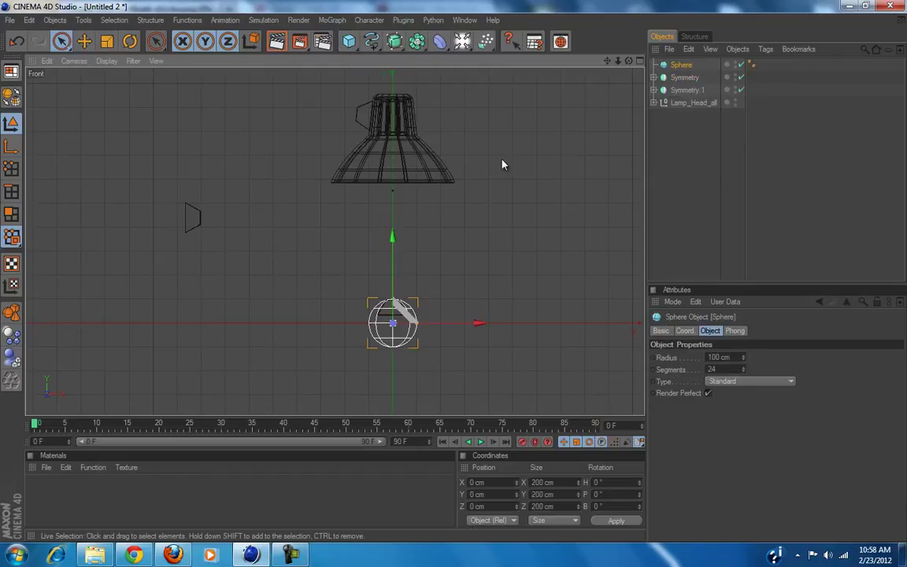
pyautogui.moveTo(417, 329); pyautogui.dragTo(460, 276)
pyautogui.click(173, 554)
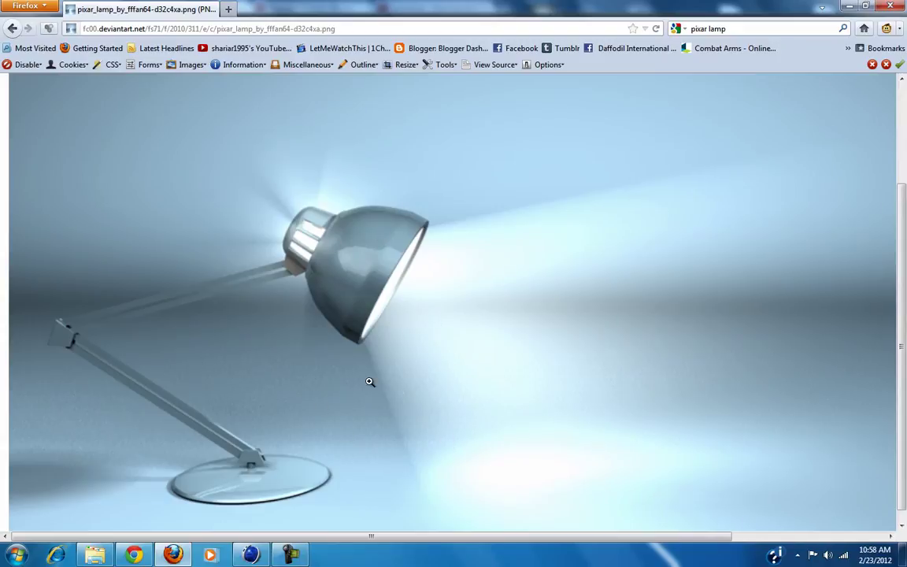
pyautogui.hotkey('alt', 'Tab')
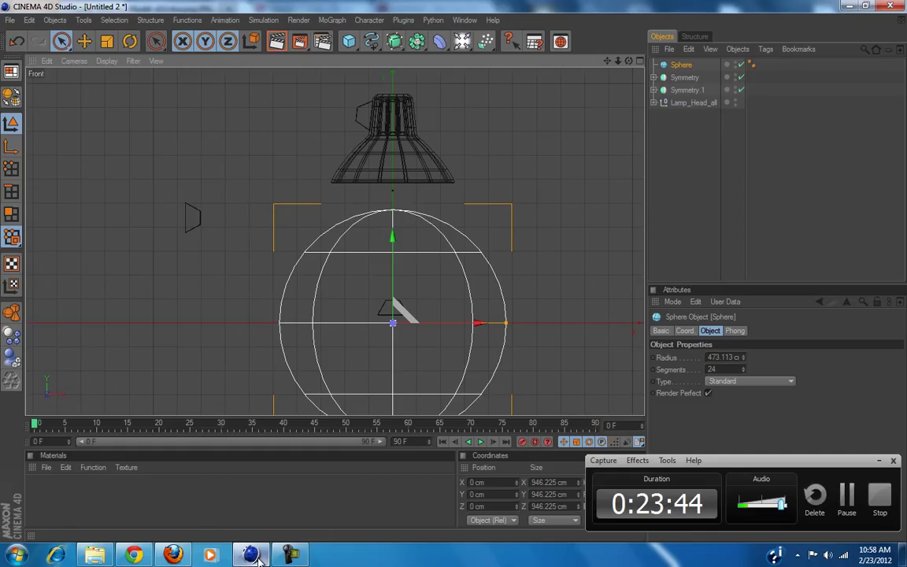
# Reduce the sphere's radius to about 384 cm and convert it to an editable polygon object.
pyautogui.moveTo(447, 276); pyautogui.dragTo(435, 300)
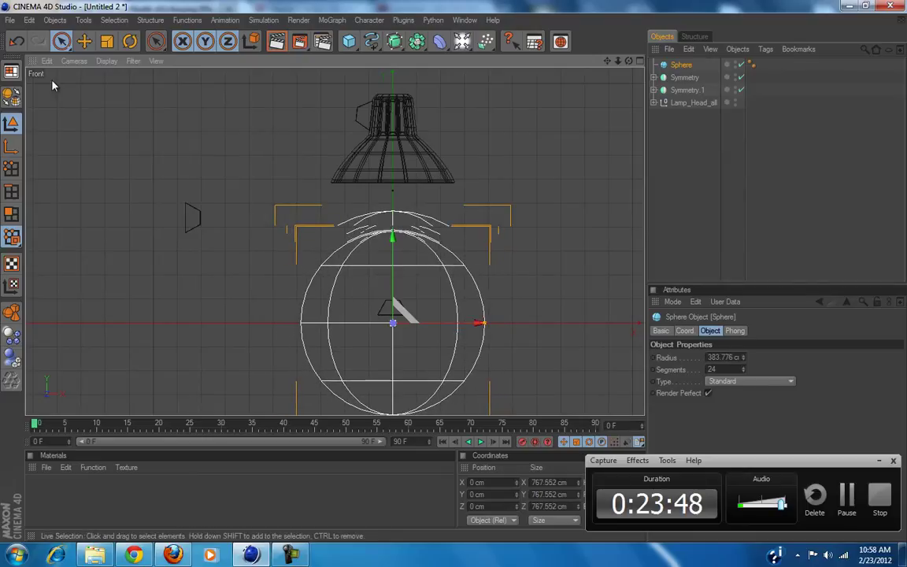
pyautogui.click(107, 41)
pyautogui.moveTo(511, 275); pyautogui.dragTo(454, 275)
pyautogui.hotkey('ctrl', 'z')
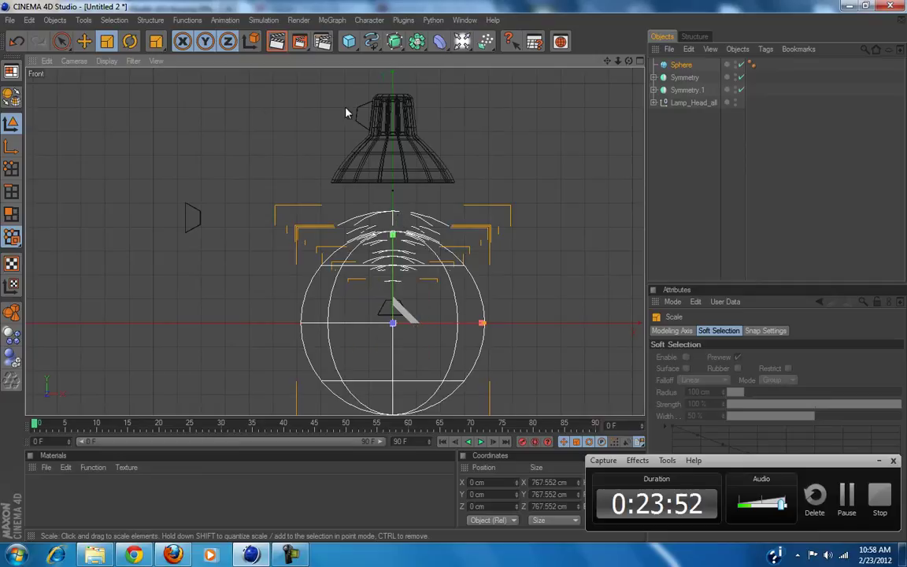
pyautogui.press('c')
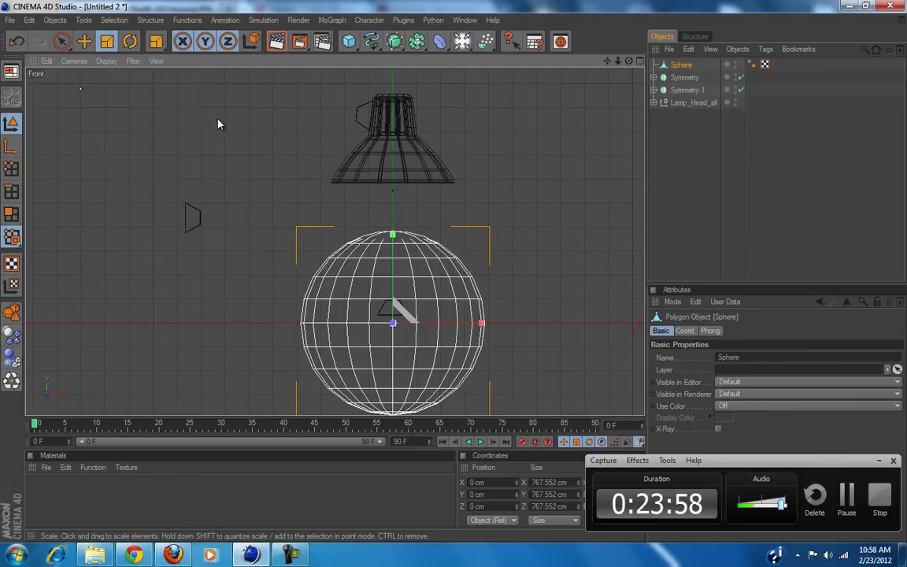
# Flatten the sphere vertically into a thin disc about 31 cm high for the lamp base.
pyautogui.moveTo(447, 313); pyautogui.dragTo(404, 225)
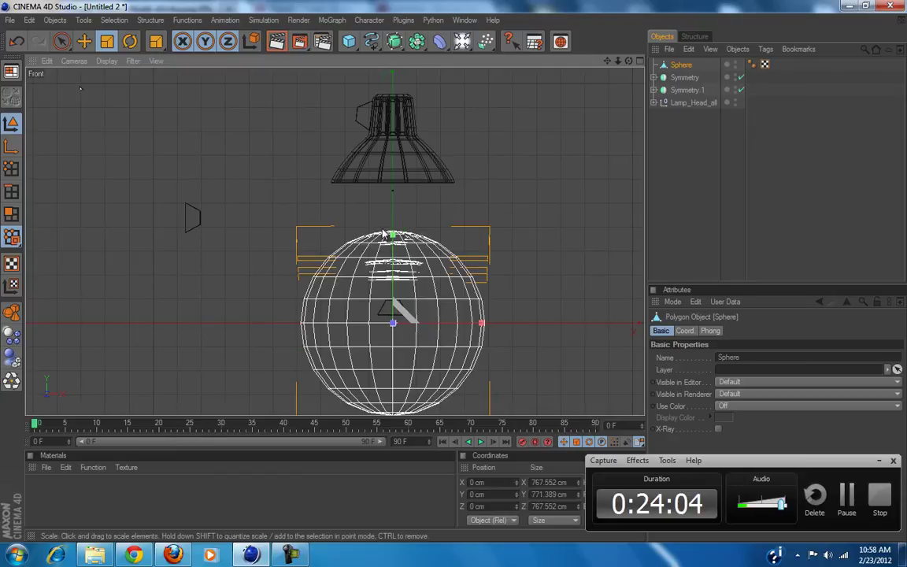
pyautogui.moveTo(392, 234); pyautogui.dragTo(457, 283)
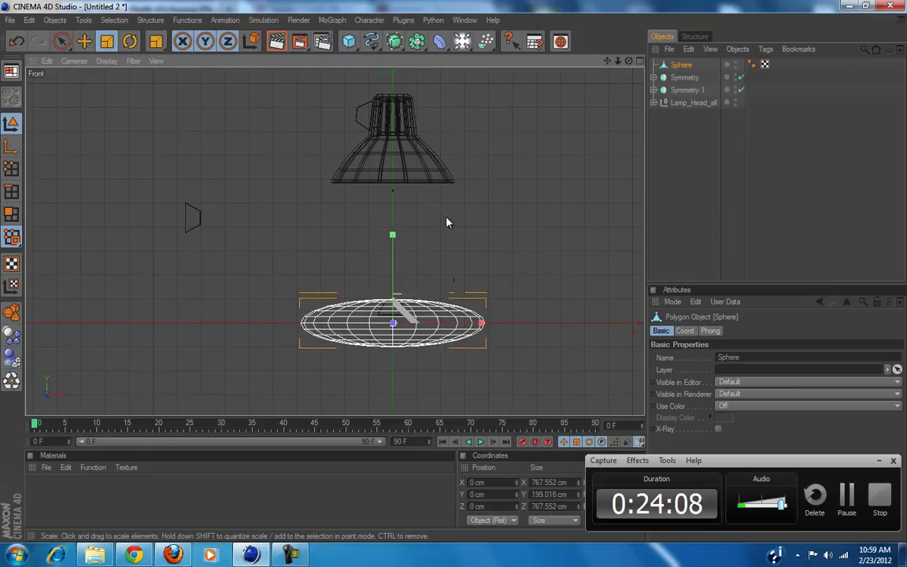
pyautogui.keyDown('alt'); pyautogui.moveTo(436, 378); pyautogui.dragTo(454, 274, button='middle'); pyautogui.keyUp('alt')
pyautogui.keyDown('alt'); pyautogui.moveTo(454, 274); pyautogui.dragTo(448, 189, button='right'); pyautogui.keyUp('alt')
pyautogui.keyDown('alt'); pyautogui.moveTo(439, 291); pyautogui.dragTo(465, 190, button='middle'); pyautogui.keyUp('alt')
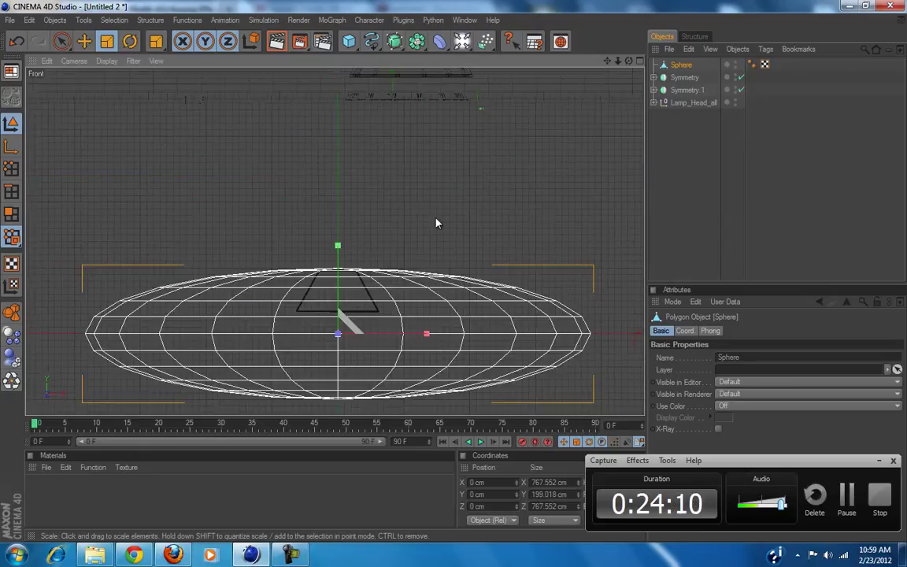
pyautogui.keyDown('alt'); pyautogui.moveTo(465, 191); pyautogui.dragTo(307, 279, button='right'); pyautogui.keyUp('alt')
pyautogui.moveTo(352, 283)
pyautogui.mouseDown()
pyautogui.moveTo(454, 294)
pyautogui.moveTo(339, 275)
pyautogui.mouseUp()
pyautogui.keyDown('alt'); pyautogui.moveTo(456, 273); pyautogui.dragTo(507, 222, button='middle'); pyautogui.keyUp('alt')
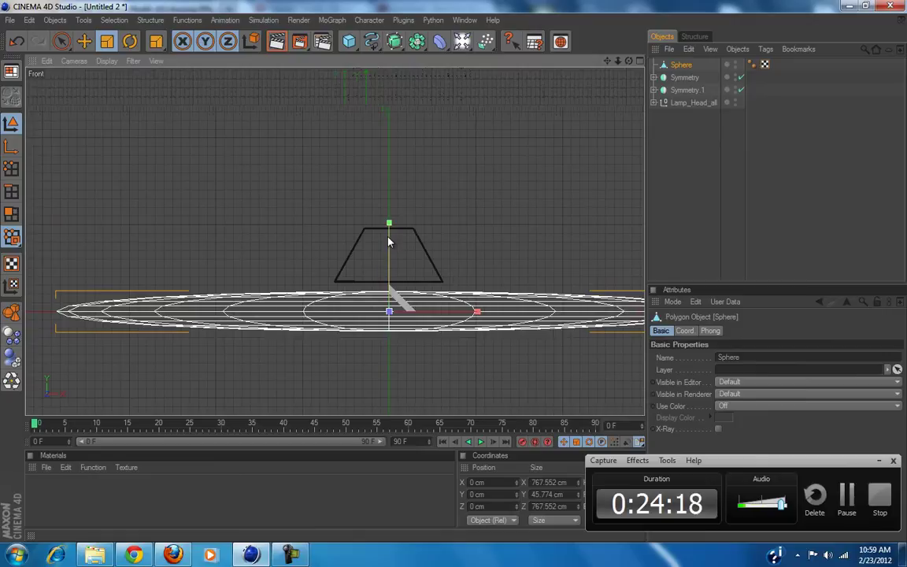
pyautogui.moveTo(390, 225); pyautogui.dragTo(455, 277)
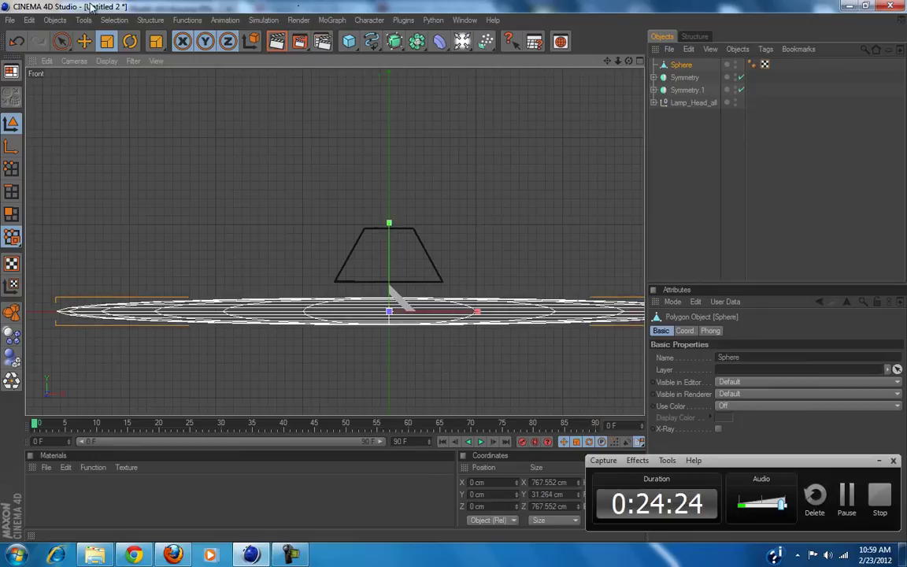
# Delete the points of the flattened sphere's lower half in point mode, using Rectangle Selection with Only Select Visible Elements turned off.
pyautogui.keyDown('alt'); pyautogui.moveTo(246, 199); pyautogui.dragTo(459, 315, button='middle'); pyautogui.keyUp('alt')
pyautogui.scroll(3, 251, 224)
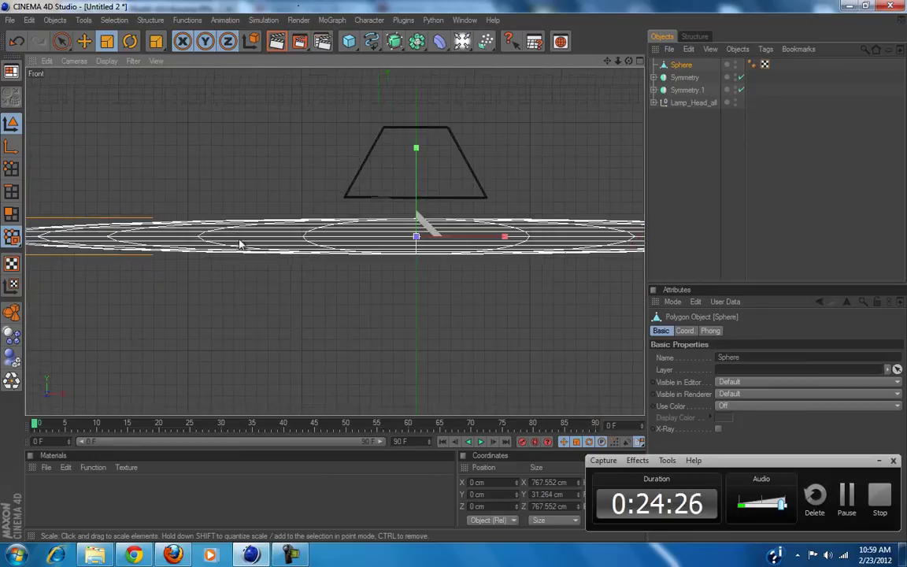
pyautogui.click(9, 168)
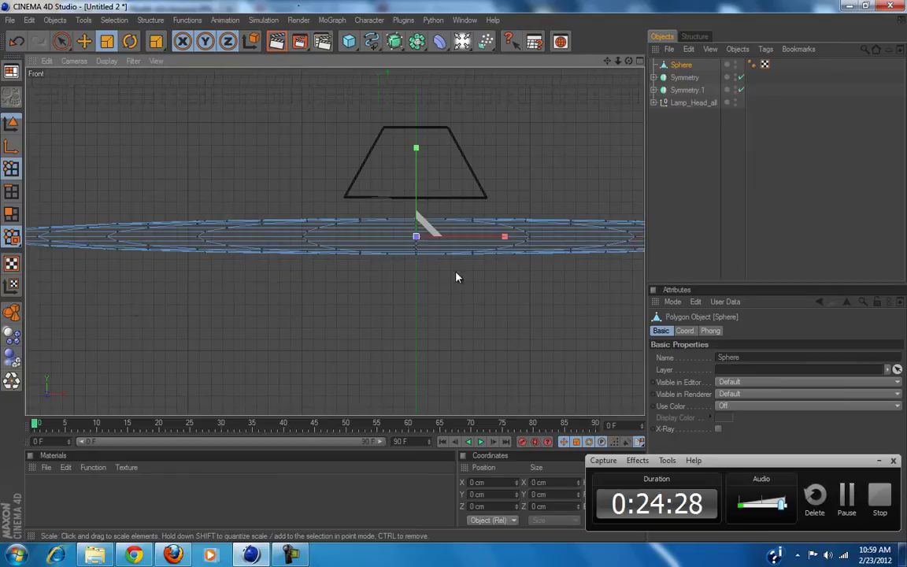
pyautogui.scroll(-3, 111, 261)
pyautogui.click(61, 40)
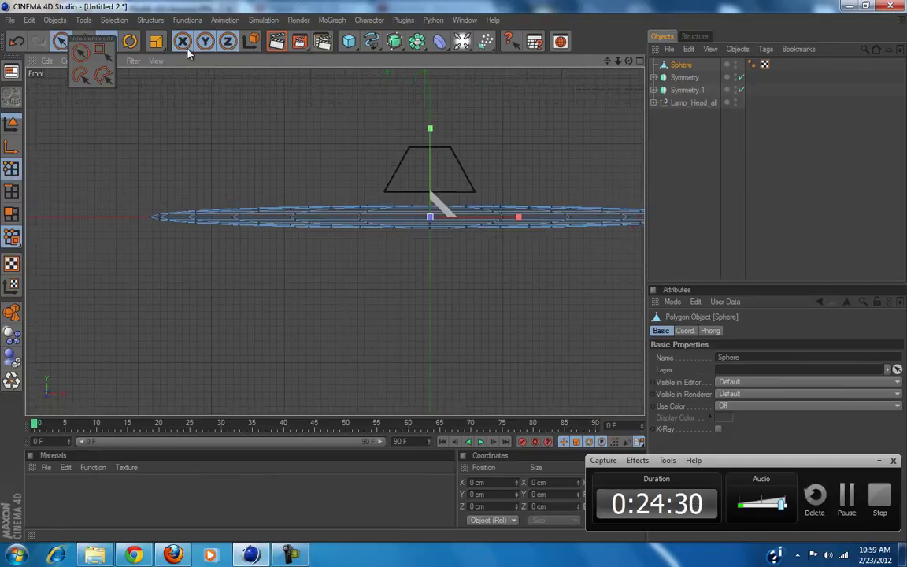
pyautogui.click(102, 52)
pyautogui.press('o')
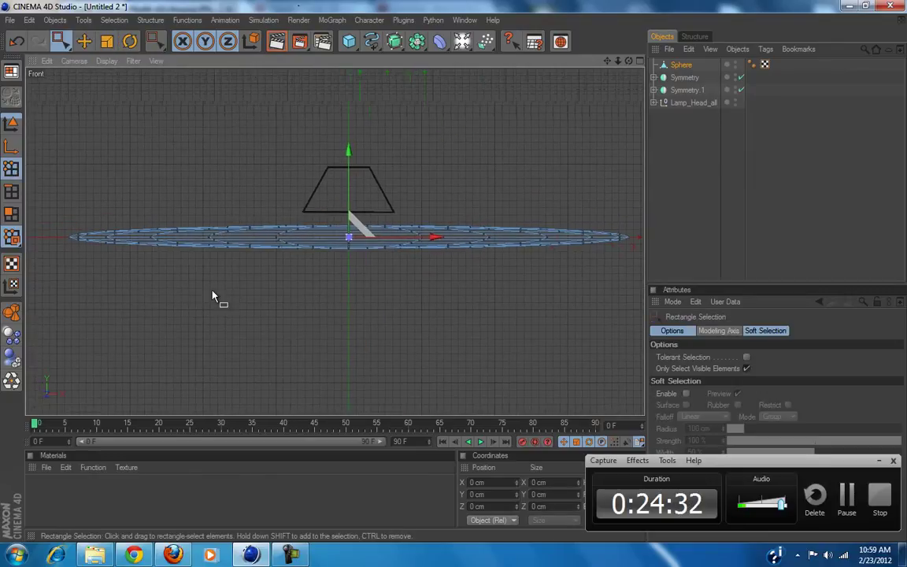
pyautogui.moveTo(53, 290); pyautogui.dragTo(722, 241)
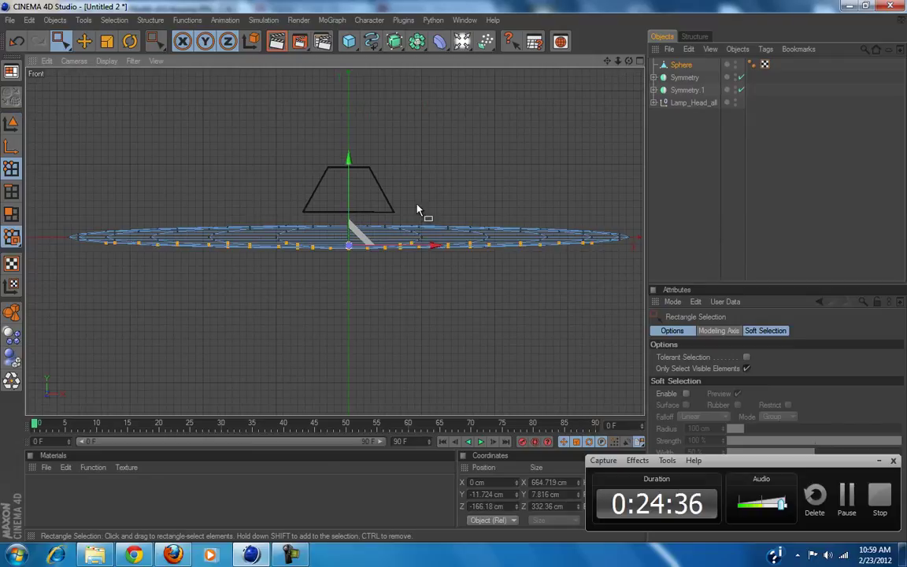
pyautogui.click(234, 268)
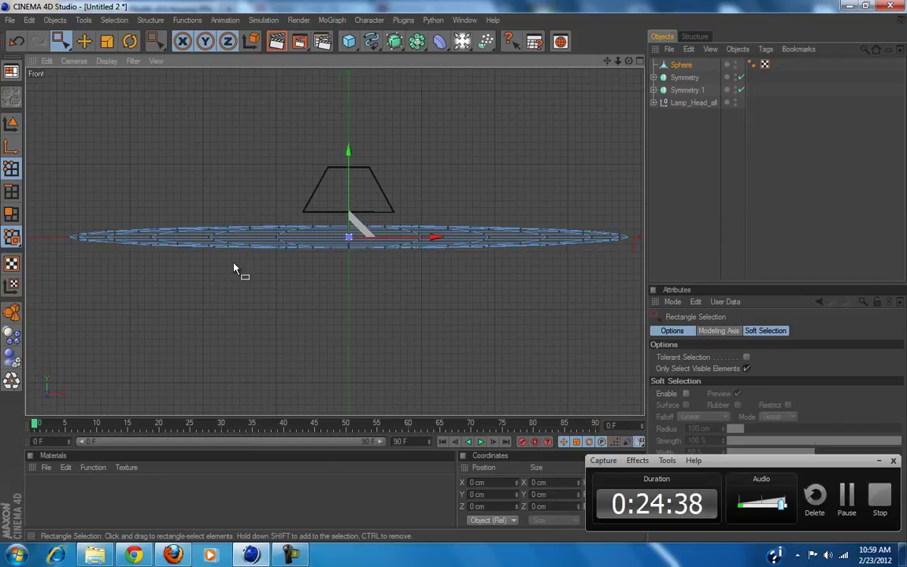
pyautogui.hotkey('ctrl', 'z')
pyautogui.click(891, 461)
pyautogui.click(745, 368)
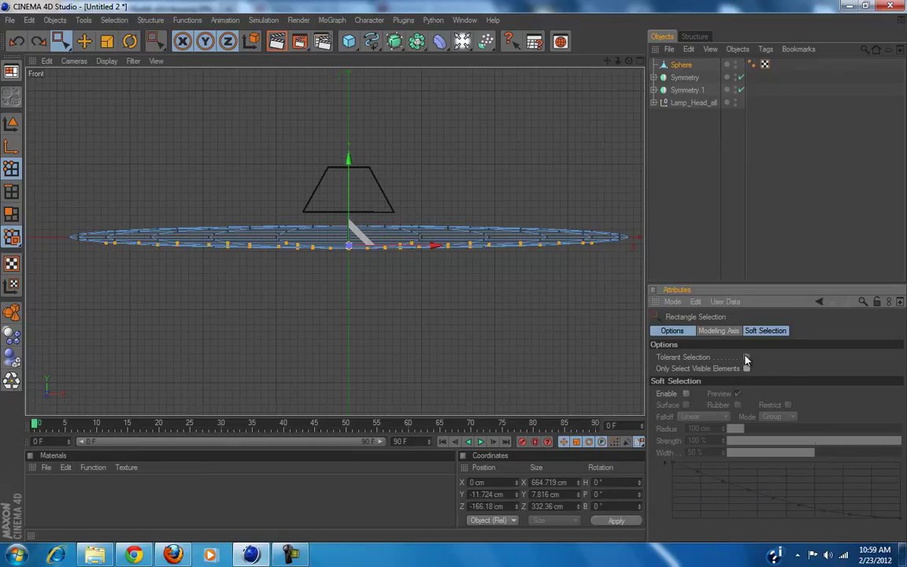
pyautogui.moveTo(76, 297); pyautogui.dragTo(691, 244)
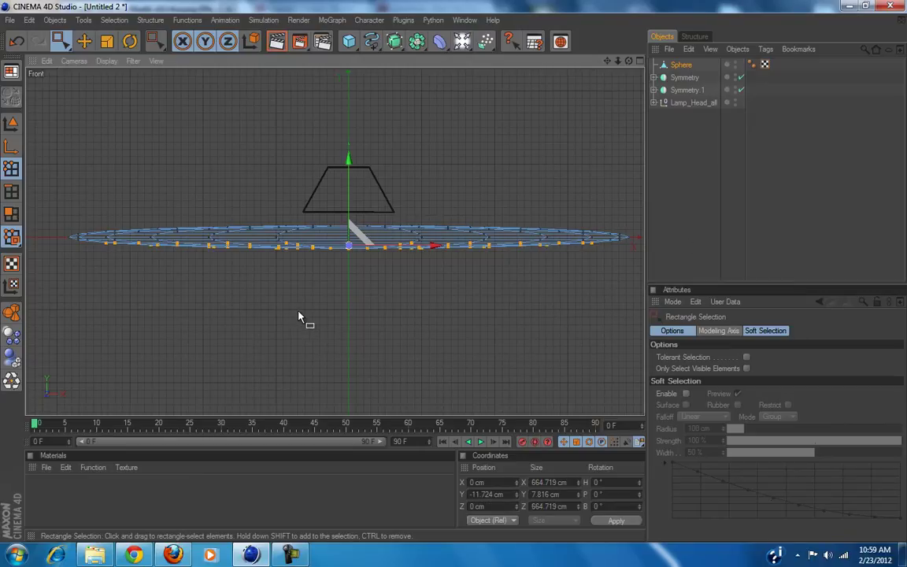
pyautogui.press('Delete')
# Select the ring of points along the base's bottom edge and scale it outward along X to about 763 cm.
pyautogui.scroll(3, 349, 317)
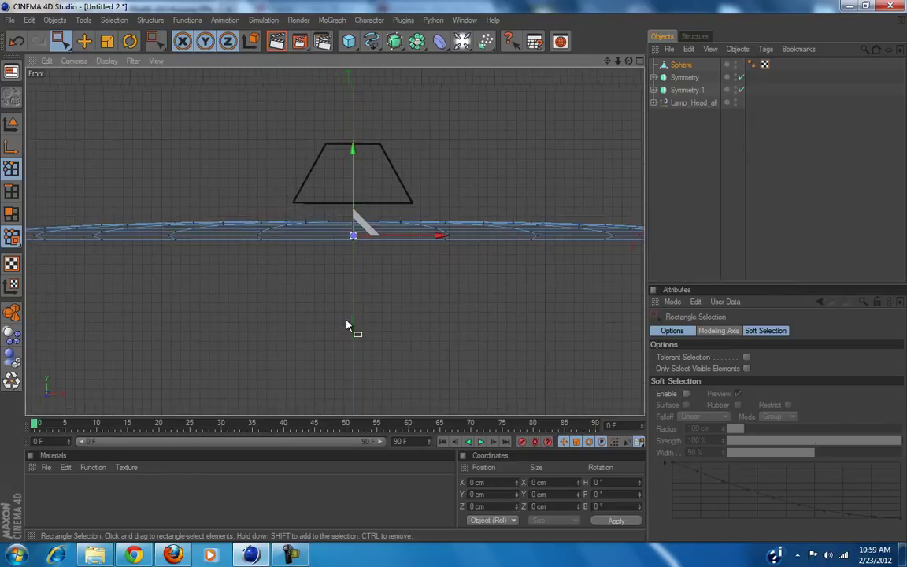
pyautogui.keyDown('alt'); pyautogui.moveTo(255, 300); pyautogui.dragTo(444, 315, button='middle'); pyautogui.keyUp('alt')
pyautogui.scroll(4, 245, 302)
pyautogui.keyDown('alt'); pyautogui.moveTo(285, 288); pyautogui.dragTo(464, 273, button='middle'); pyautogui.keyUp('alt')
pyautogui.scroll(4, 208, 291)
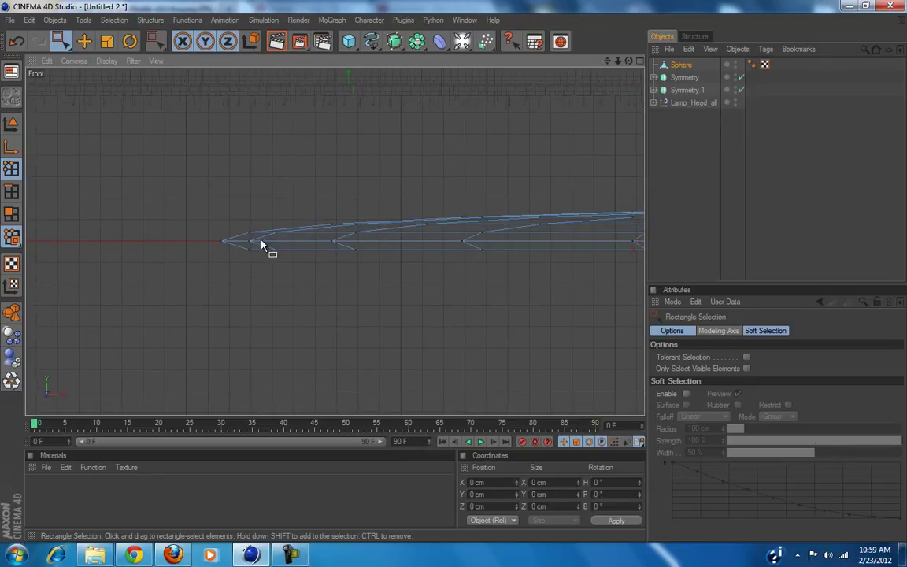
pyautogui.keyDown('alt'); pyautogui.moveTo(527, 269); pyautogui.dragTo(453, 278, button='middle'); pyautogui.keyUp('alt')
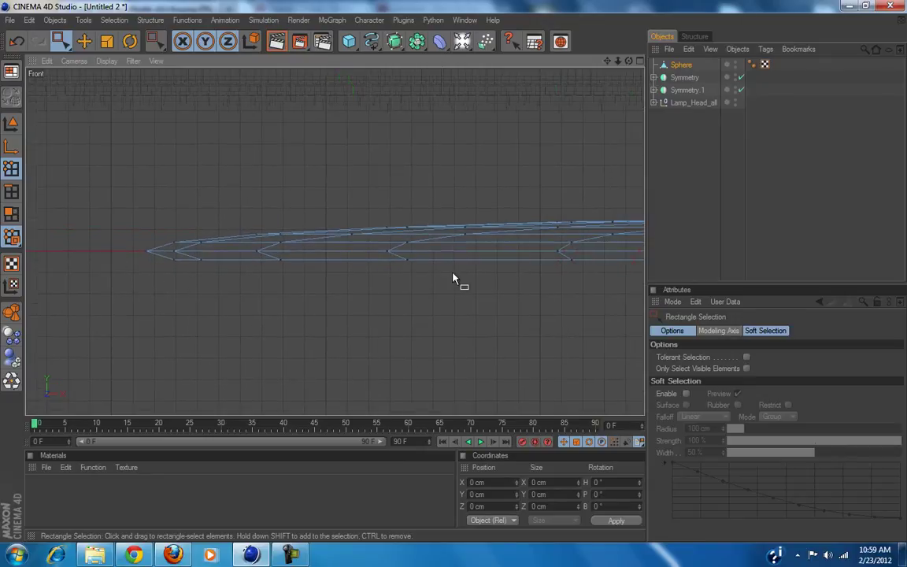
pyautogui.scroll(-8, 191, 315)
pyautogui.keyDown('alt'); pyautogui.moveTo(522, 253); pyautogui.dragTo(395, 277, button='middle'); pyautogui.keyUp('alt')
pyautogui.moveTo(131, 310); pyautogui.dragTo(810, 267)
pyautogui.keyDown('alt'); pyautogui.moveTo(454, 272); pyautogui.dragTo(337, 296, button='middle'); pyautogui.keyUp('alt')
pyautogui.scroll(-1, 538, 342)
pyautogui.moveTo(621, 326); pyautogui.dragTo(23, 291)
pyautogui.keyDown('alt'); pyautogui.moveTo(482, 273); pyautogui.dragTo(608, 273, button='middle'); pyautogui.keyUp('alt')
pyautogui.scroll(4, 140, 346)
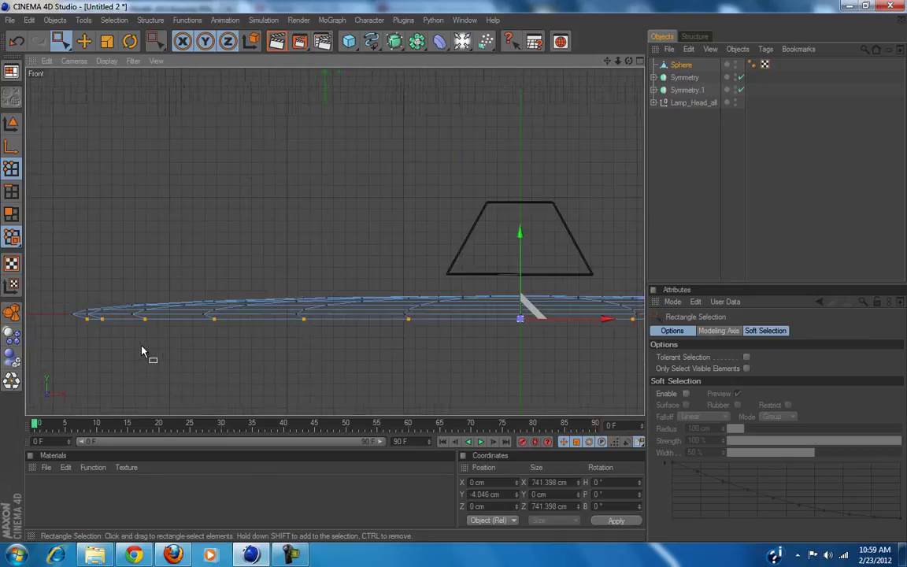
pyautogui.keyDown('alt'); pyautogui.moveTo(453, 273); pyautogui.dragTo(551, 174, button='middle'); pyautogui.keyUp('alt')
pyautogui.scroll(-1, 519, 305)
pyautogui.keyDown('alt'); pyautogui.moveTo(444, 345); pyautogui.dragTo(349, 347, button='middle'); pyautogui.keyUp('alt')
pyautogui.press('t')
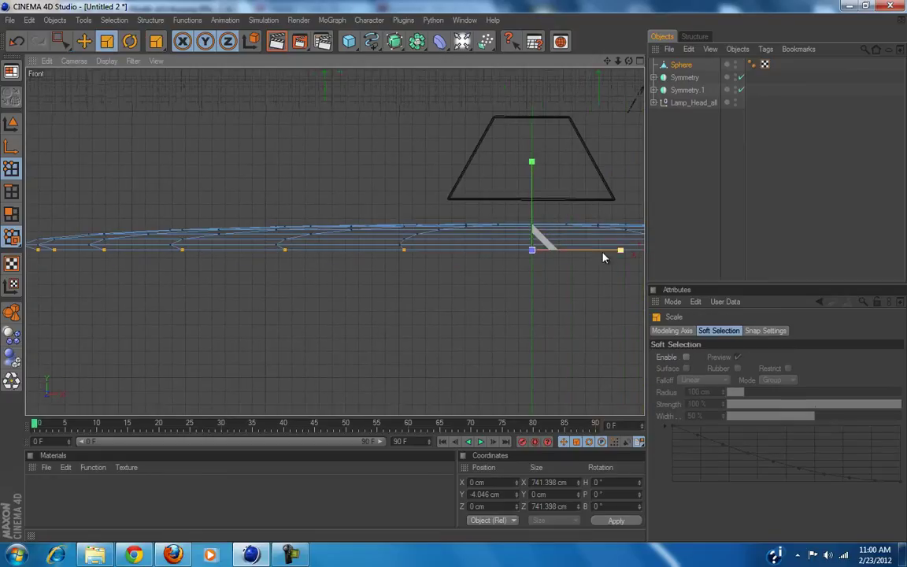
pyautogui.moveTo(620, 249); pyautogui.dragTo(623, 249)
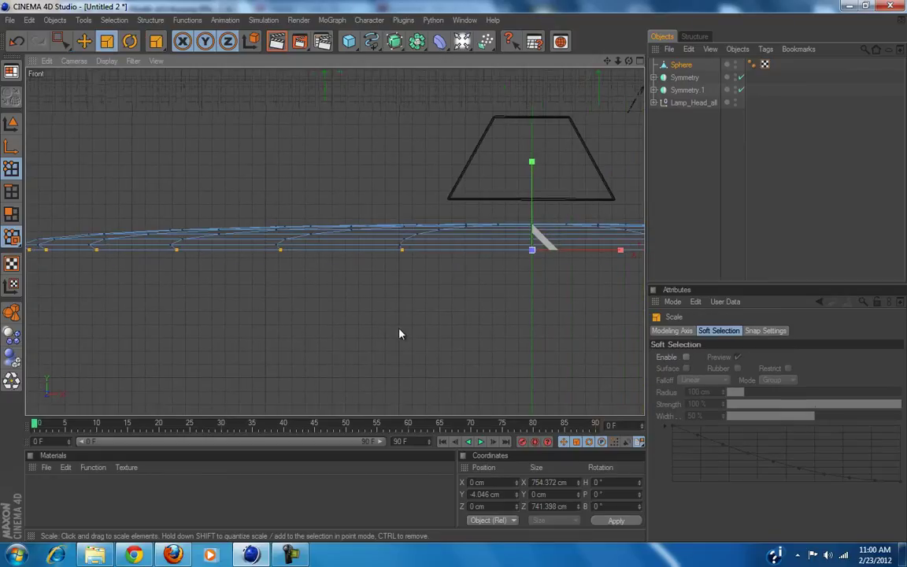
pyautogui.keyDown('alt'); pyautogui.moveTo(400, 329); pyautogui.dragTo(407, 332, button='middle'); pyautogui.keyUp('alt')
pyautogui.moveTo(581, 260); pyautogui.dragTo(454, 276)
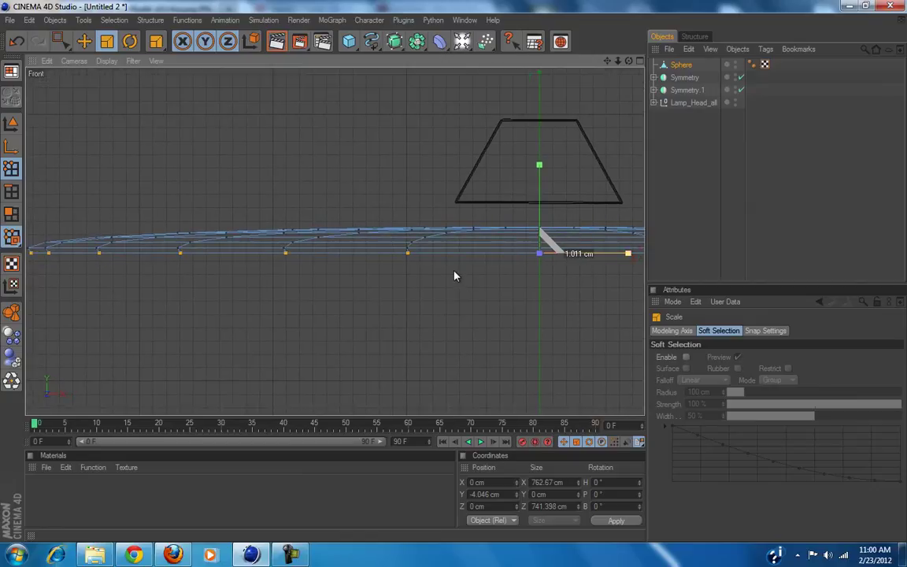
# Examine the base's outer rim and its widened bottom edge from close up.
pyautogui.keyDown('alt'); pyautogui.moveTo(174, 336); pyautogui.dragTo(300, 326, button='middle'); pyautogui.keyUp('alt')
pyautogui.scroll(3, 301, 327)
pyautogui.keyDown('alt'); pyautogui.moveTo(248, 238); pyautogui.dragTo(347, 218, button='middle'); pyautogui.keyUp('alt')
pyautogui.scroll(1, 488, 278)
pyautogui.scroll(1, 244, 340)
pyautogui.scroll(-3, 352, 350)
pyautogui.scroll(-3, 356, 332)
pyautogui.keyDown('alt'); pyautogui.moveTo(639, 237); pyautogui.dragTo(425, 317, button='middle'); pyautogui.keyUp('alt')
pyautogui.scroll(-2, 419, 336)
pyautogui.keyDown('alt'); pyautogui.moveTo(460, 262); pyautogui.dragTo(484, 281, button='middle'); pyautogui.keyUp('alt')
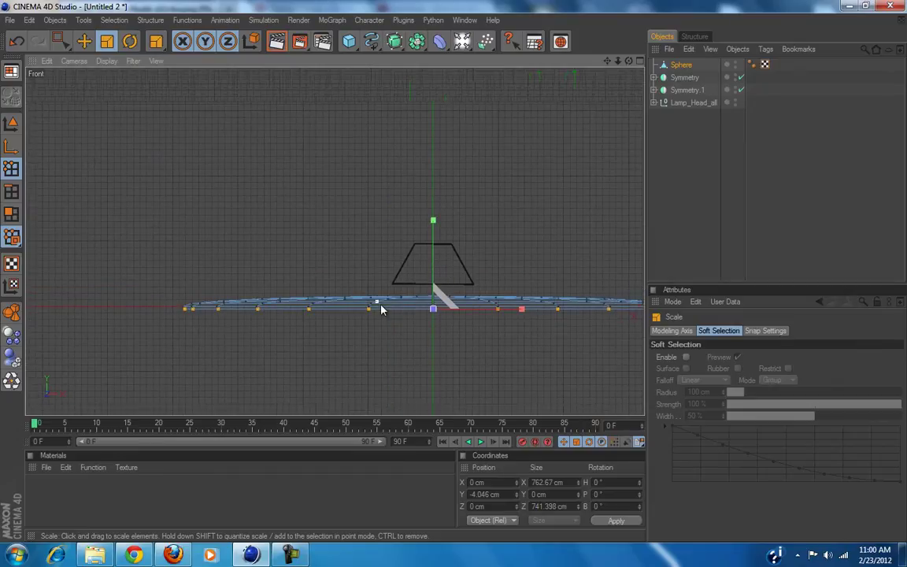
# Raise the whole lamp base to about Y 4.2 cm so that its bottom edge rests on the ground line.
pyautogui.click(11, 125)
pyautogui.keyDown('alt'); pyautogui.moveTo(340, 365); pyautogui.dragTo(263, 298, button='middle'); pyautogui.keyUp('alt')
pyautogui.scroll(2, 340, 366)
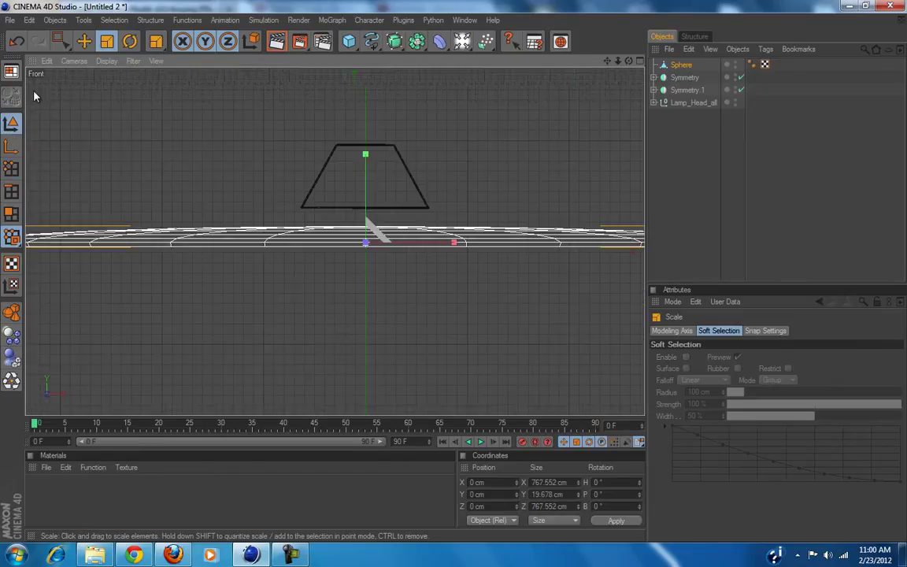
pyautogui.click(84, 41)
pyautogui.scroll(5, 326, 294)
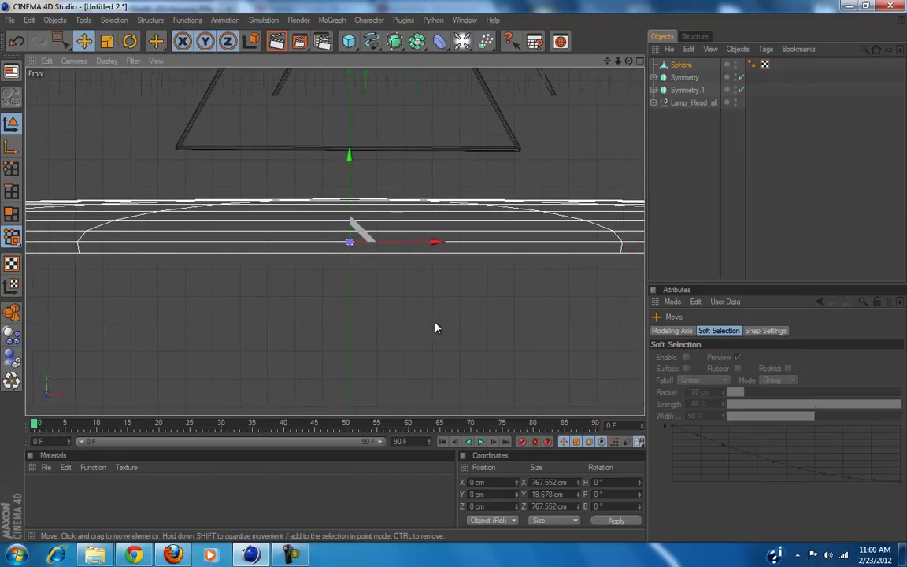
pyautogui.moveTo(345, 191); pyautogui.dragTo(455, 277)
pyautogui.scroll(-4, 376, 257)
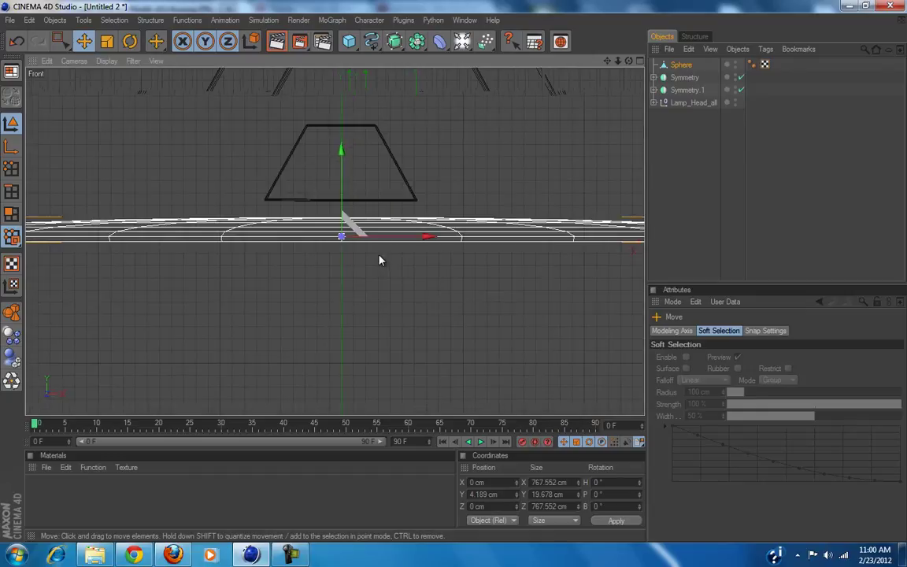
# Add a cylinder post at the base's centre, about 12 cm in radius and 77 cm high, at about Y 46 cm.
pyautogui.click(349, 41)
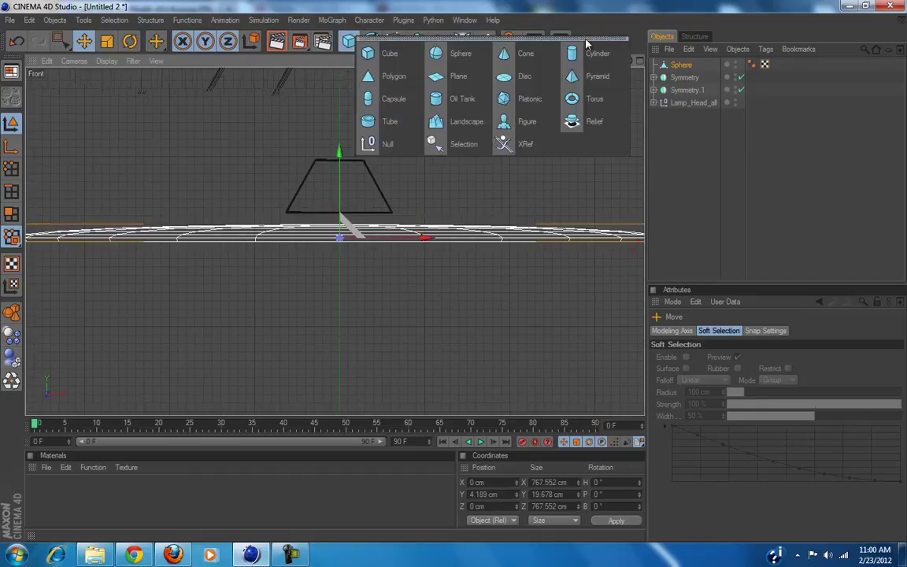
pyautogui.click(598, 55)
pyautogui.moveTo(363, 193); pyautogui.dragTo(454, 276)
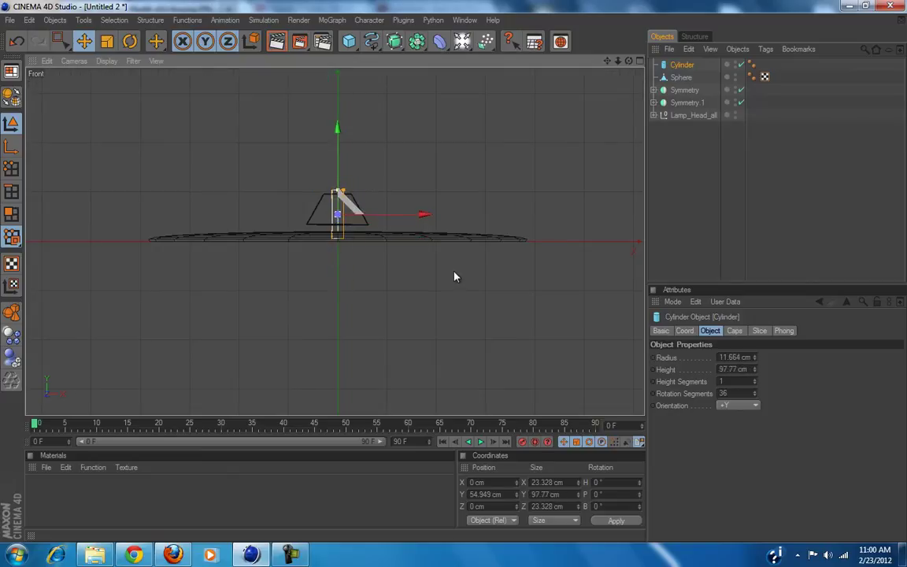
pyautogui.moveTo(454, 277); pyautogui.dragTo(455, 276)
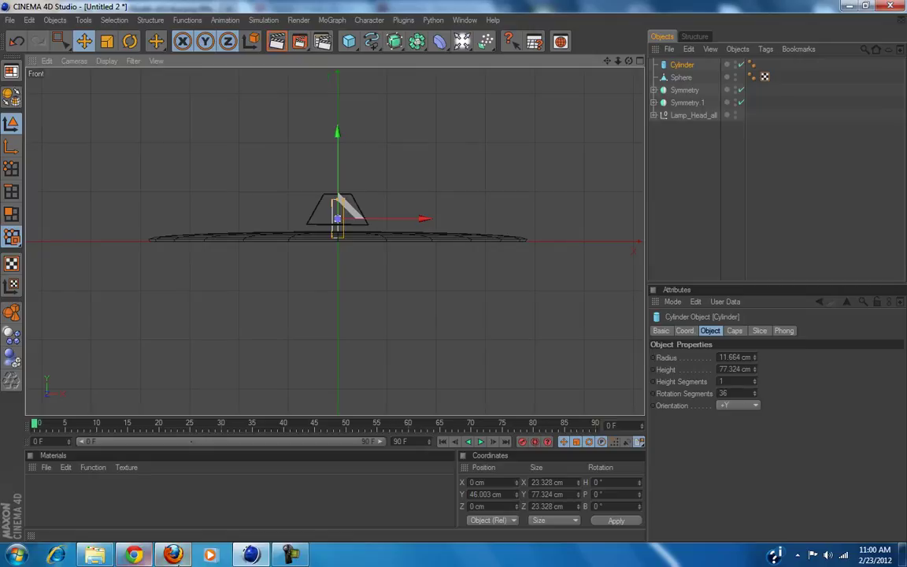
# Check the joint between arm and base in the Firefox reference picture, and return to the CINEMA 4D front view.
pyautogui.click(173, 555)
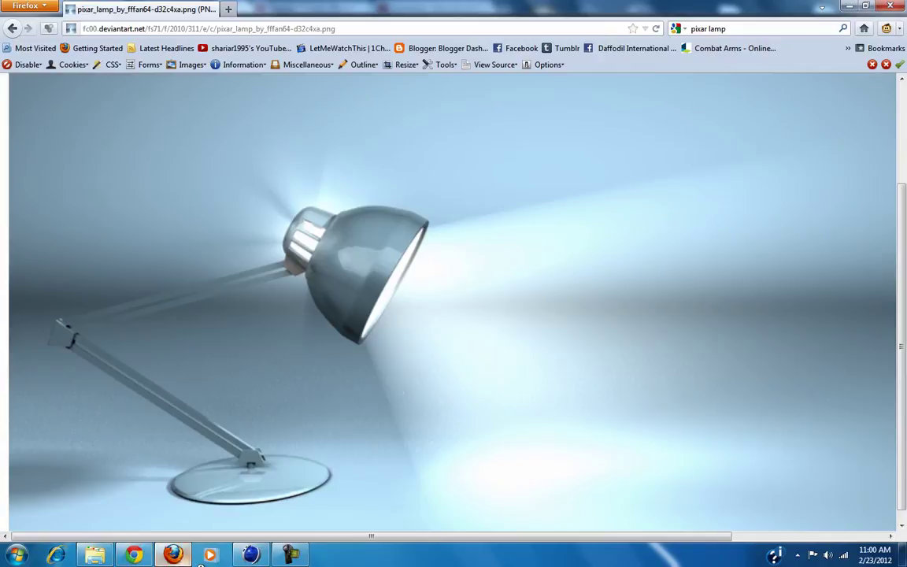
pyautogui.click(252, 470)
pyautogui.keyDown('ctrl'); pyautogui.scroll(1, 175, 409); pyautogui.keyUp('ctrl')
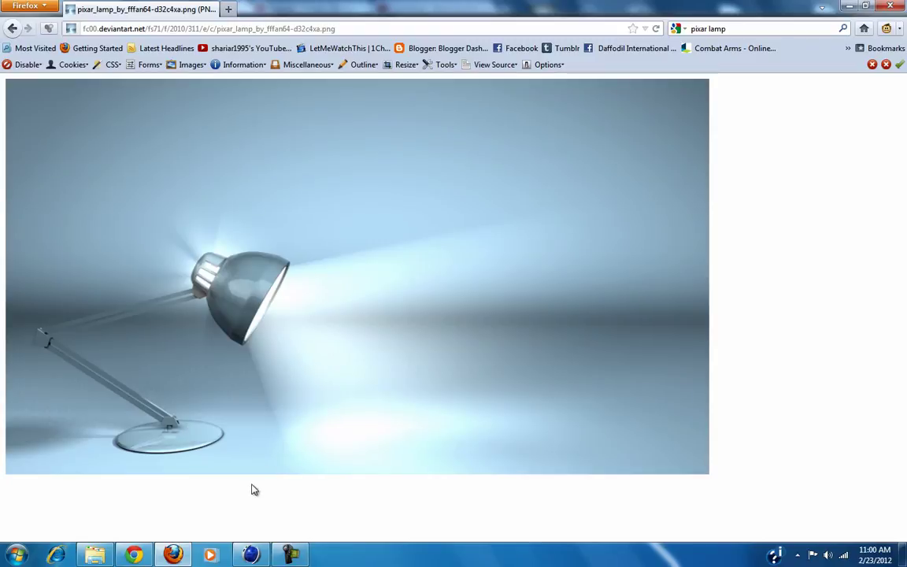
pyautogui.click(290, 555)
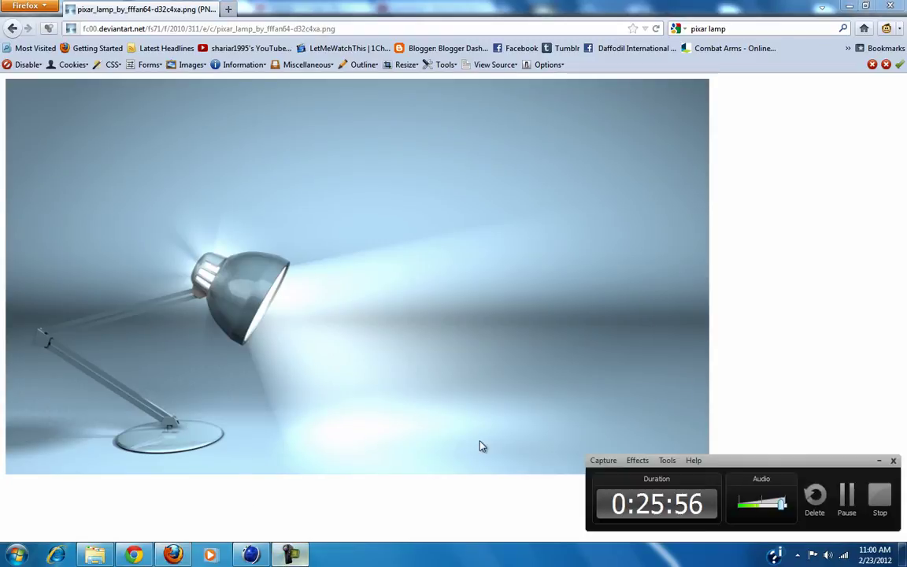
pyautogui.click(290, 555)
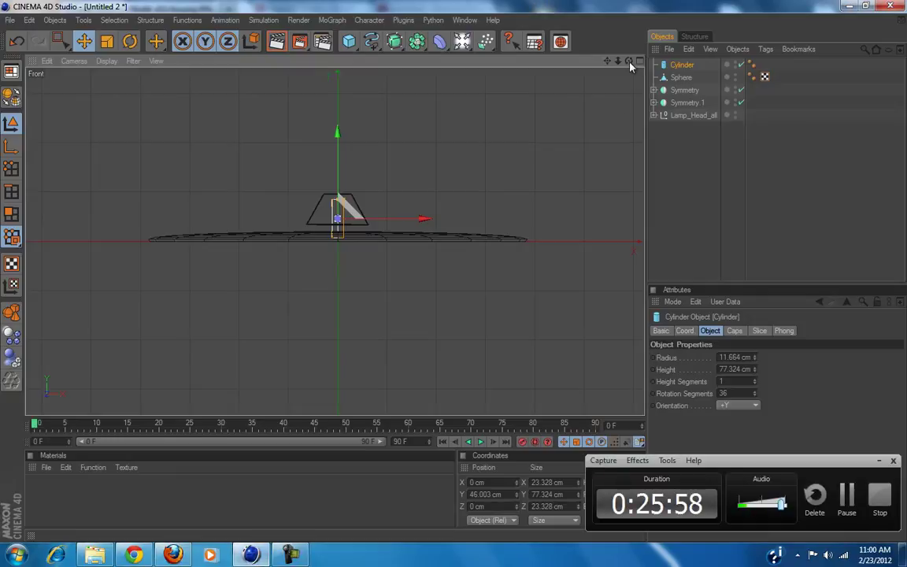
pyautogui.scroll(-4, 377, 193)
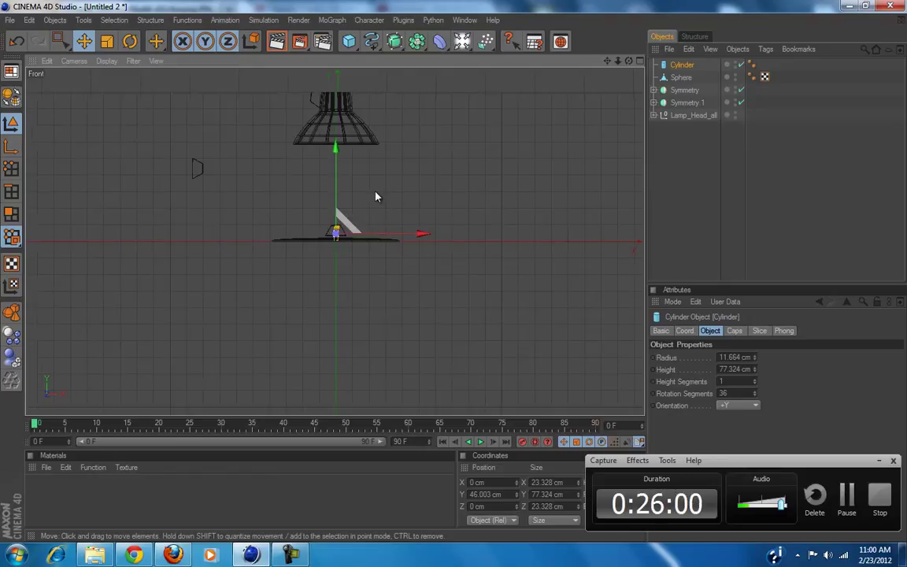
# Check the reference picture in Firefox, and move only the axis of Lamp_Head_all to the head's side bracket, about X -117 cm, Y 865 cm.
pyautogui.keyDown('alt'); pyautogui.moveTo(376, 190); pyautogui.dragTo(450, 279, button='middle'); pyautogui.keyUp('alt')
pyautogui.scroll(4, 417, 210)
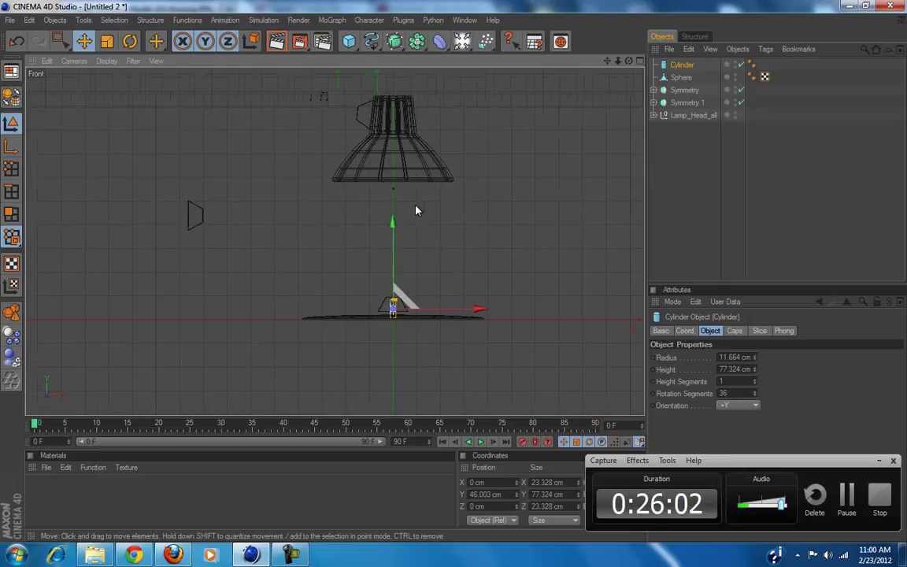
pyautogui.click(692, 115)
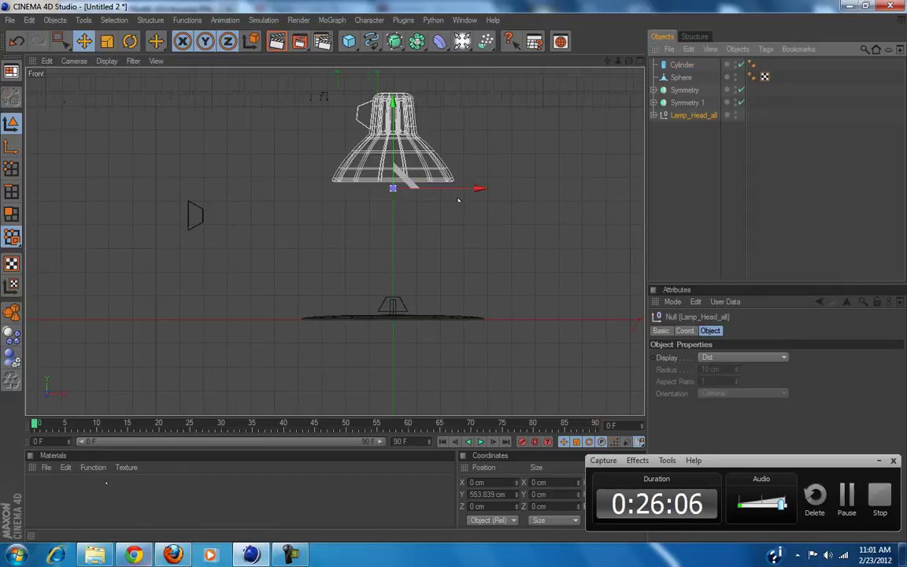
pyautogui.click(172, 556)
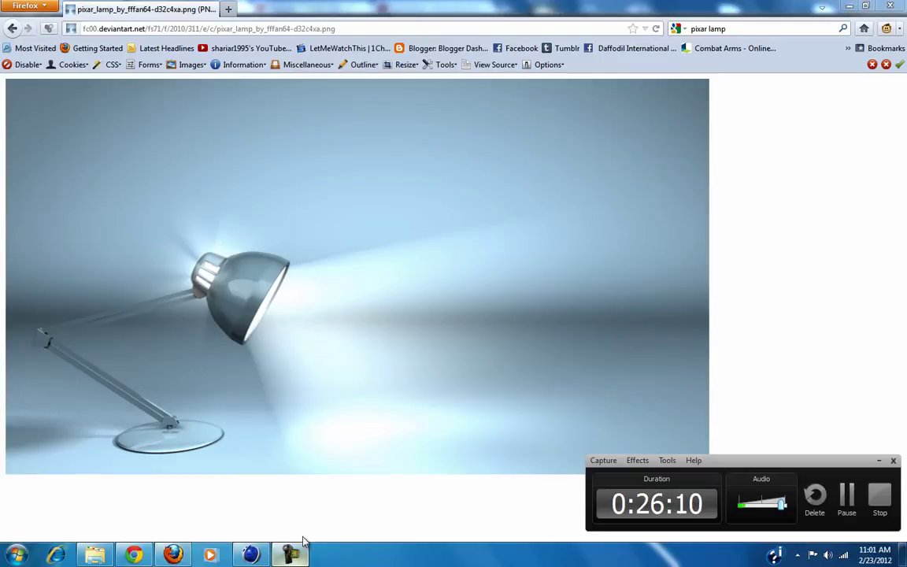
pyautogui.click(250, 555)
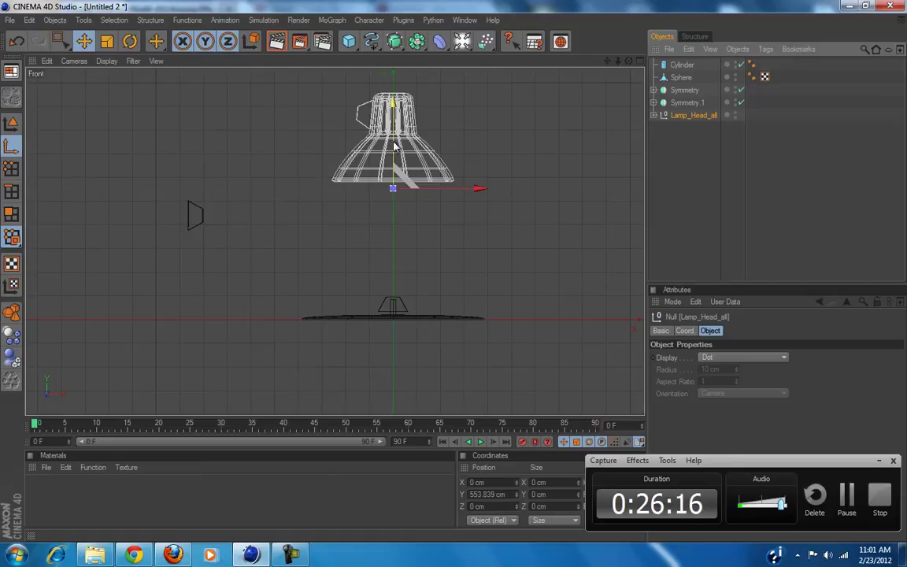
pyautogui.moveTo(393, 142); pyautogui.dragTo(393, 71)
pyautogui.moveTo(472, 114); pyautogui.dragTo(446, 115)
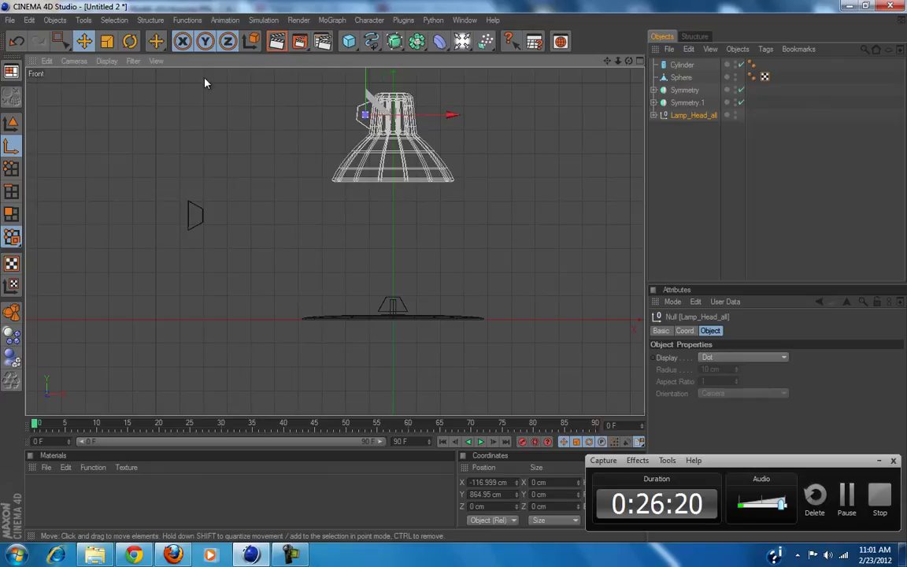
# Rotate the whole lamp head about its repositioned axis so the shade opens diagonally down towards positive X.
pyautogui.click(136, 44)
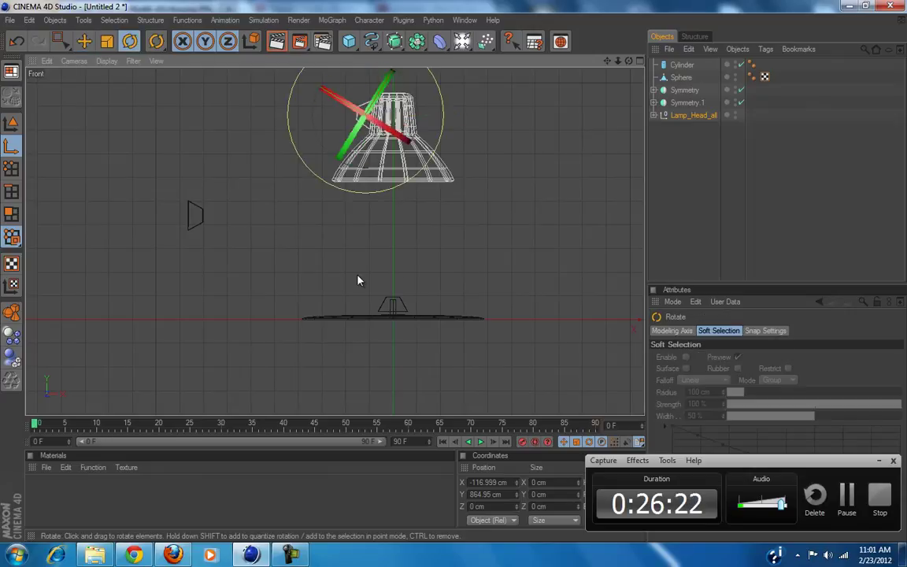
pyautogui.hotkey('ctrl', 'z')
pyautogui.click(11, 123)
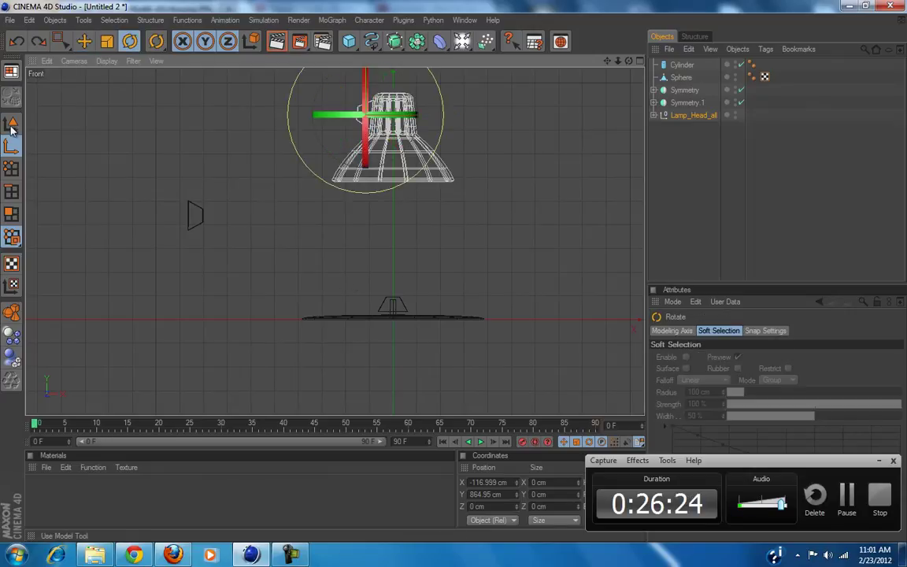
pyautogui.moveTo(239, 312); pyautogui.dragTo(431, 231)
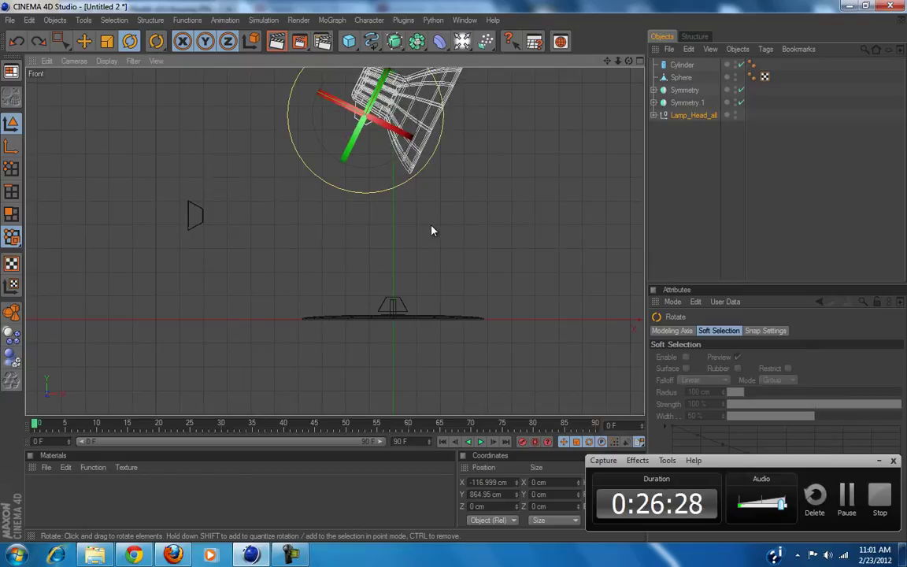
# Move the tilted lamp head to about X 82 cm, Y 860 cm in the front view.
pyautogui.click(84, 41)
pyautogui.moveTo(386, 134); pyautogui.dragTo(454, 274)
pyautogui.keyDown('alt'); pyautogui.moveTo(360, 180); pyautogui.dragTo(349, 226, button='middle'); pyautogui.keyUp('alt')
pyautogui.scroll(3, 362, 256)
pyautogui.keyDown('alt'); pyautogui.moveTo(389, 280); pyautogui.dragTo(368, 203, button='middle'); pyautogui.keyUp('alt')
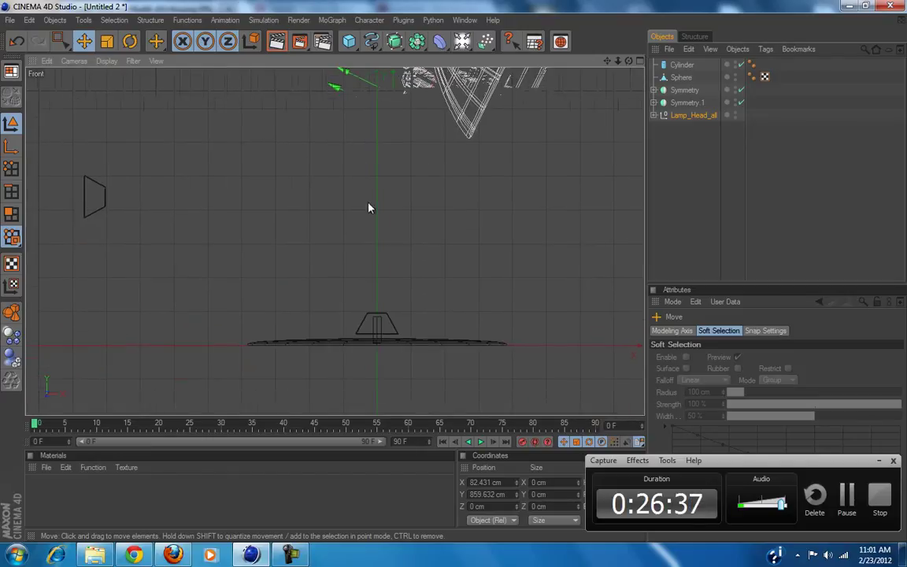
# Add a cube primitive at the centre of the lamp base in the perspective view.
pyautogui.click(639, 61)
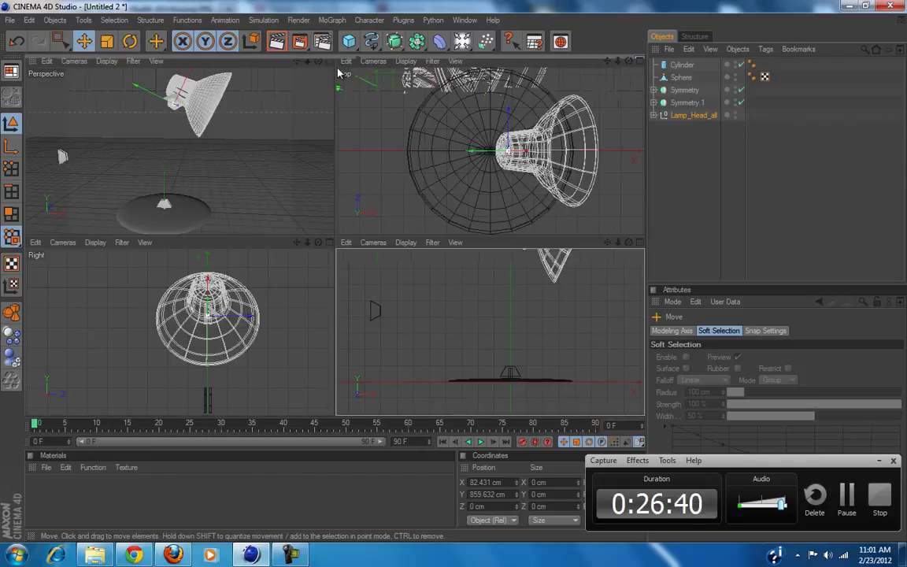
pyautogui.press('F1')
pyautogui.keyDown('alt'); pyautogui.moveTo(471, 224); pyautogui.dragTo(409, 307); pyautogui.keyUp('alt')
pyautogui.moveTo(349, 41); pyautogui.dragTo(392, 55)
pyautogui.click(882, 461)
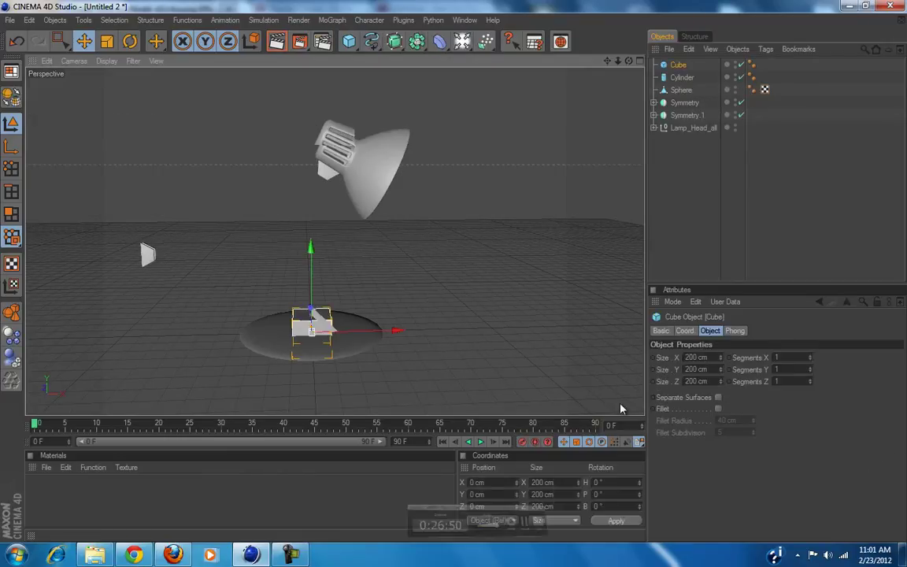
# Stretch the cube to about 705 cm high and thin it to about 17 cm in Z.
pyautogui.keyDown('alt'); pyautogui.moveTo(457, 253); pyautogui.dragTo(456, 275); pyautogui.keyUp('alt')
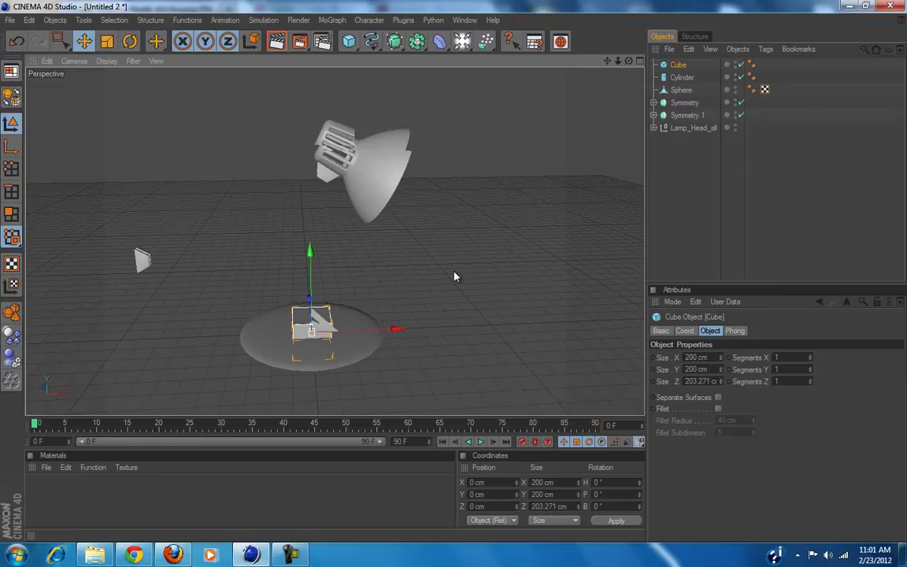
pyautogui.moveTo(311, 319); pyautogui.dragTo(456, 271)
pyautogui.keyDown('alt'); pyautogui.moveTo(347, 348); pyautogui.dragTo(453, 276); pyautogui.keyUp('alt')
pyautogui.moveTo(311, 334); pyautogui.dragTo(455, 275)
pyautogui.keyDown('alt'); pyautogui.moveTo(374, 379); pyautogui.dragTo(455, 276); pyautogui.keyUp('alt')
pyautogui.scroll(3, 346, 377)
pyautogui.keyDown('alt'); pyautogui.moveTo(359, 359); pyautogui.dragTo(455, 276); pyautogui.keyUp('alt')
pyautogui.keyDown('alt'); pyautogui.moveTo(324, 324); pyautogui.dragTo(454, 276); pyautogui.keyUp('alt')
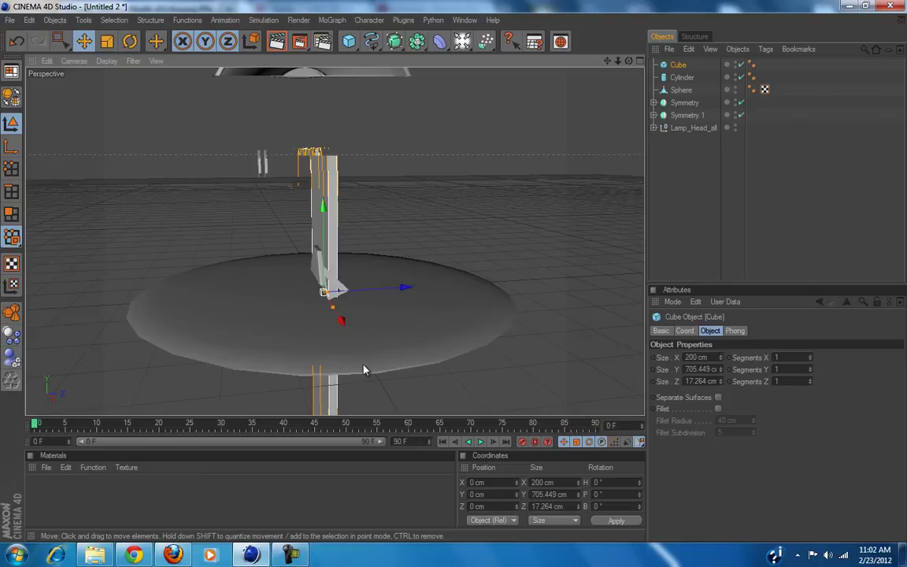
pyautogui.keyDown('alt'); pyautogui.moveTo(416, 367); pyautogui.dragTo(431, 358); pyautogui.keyUp('alt')
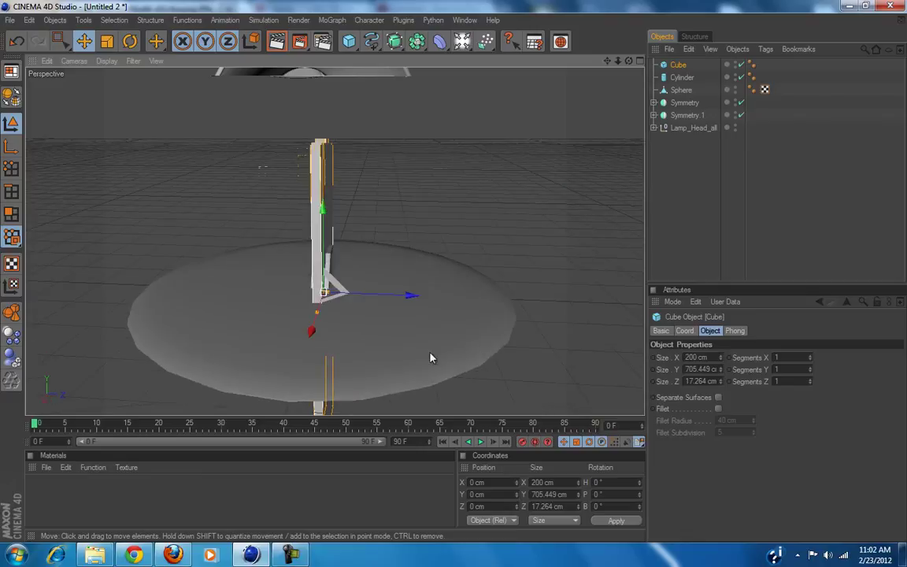
# Reduce the cube's Z size to about 14.8 cm in the right view so it fits between the bracket plates.
pyautogui.click(640, 61)
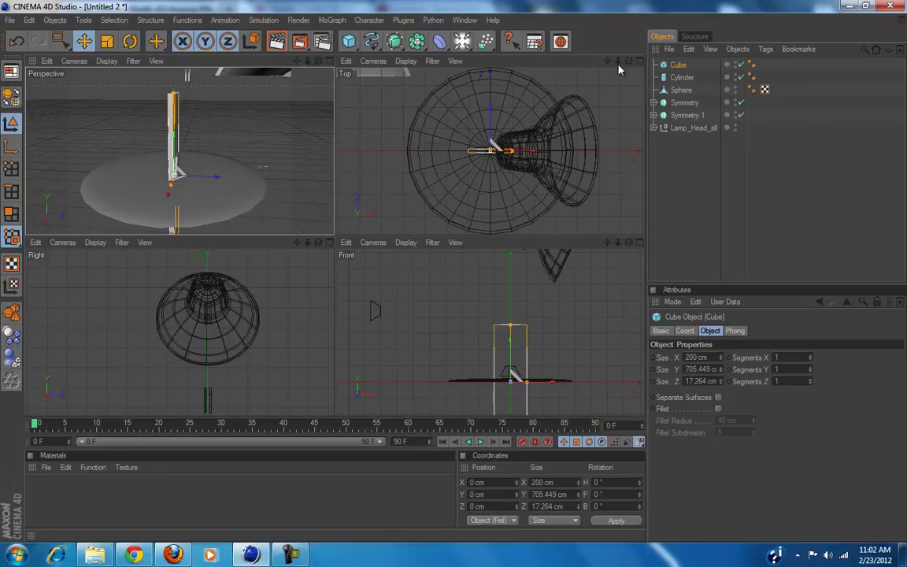
pyautogui.click(329, 243)
pyautogui.keyDown('alt'); pyautogui.moveTo(467, 368); pyautogui.dragTo(453, 256, button='middle'); pyautogui.keyUp('alt')
pyautogui.keyDown('alt'); pyautogui.moveTo(451, 395); pyautogui.dragTo(453, 270, button='middle'); pyautogui.keyUp('alt')
pyautogui.keyDown('alt'); pyautogui.moveTo(352, 379); pyautogui.dragTo(498, 338, button='right'); pyautogui.keyUp('alt')
pyautogui.keyDown('alt'); pyautogui.moveTo(498, 338); pyautogui.dragTo(386, 197, button='middle'); pyautogui.keyUp('alt')
pyautogui.keyDown('alt'); pyautogui.moveTo(309, 236); pyautogui.dragTo(456, 272, button='right'); pyautogui.keyUp('alt')
pyautogui.keyDown('alt'); pyautogui.moveTo(310, 292); pyautogui.dragTo(345, 278, button='middle'); pyautogui.keyUp('alt')
pyautogui.scroll(3, 345, 278)
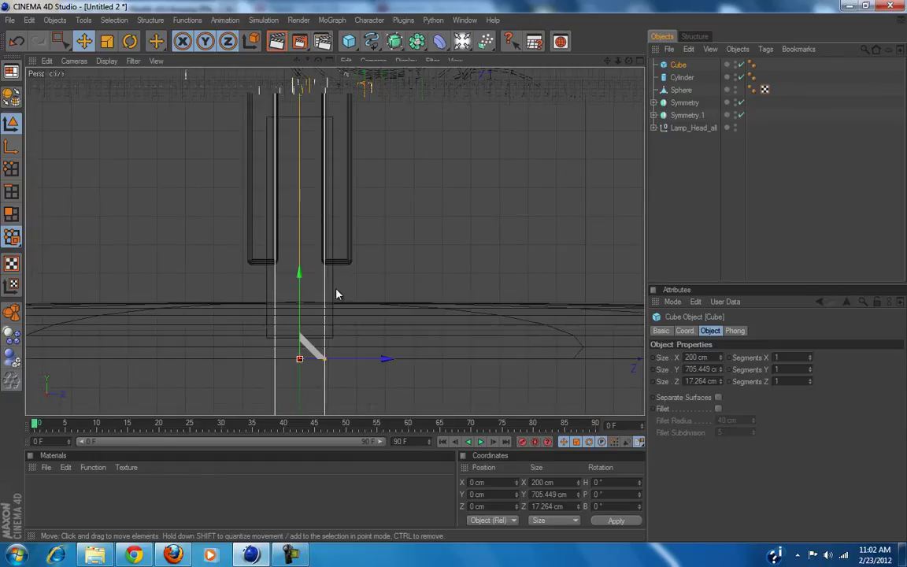
pyautogui.moveTo(324, 360); pyautogui.dragTo(321, 360)
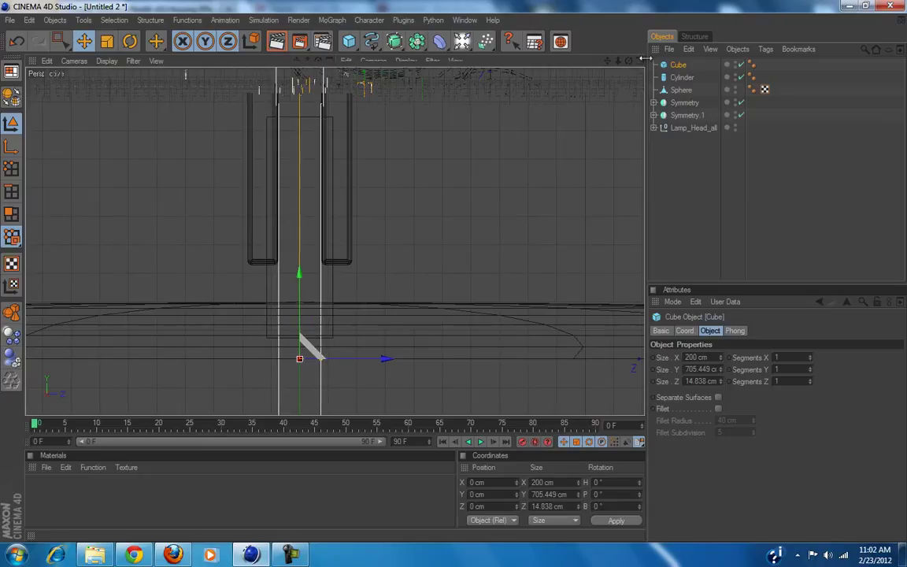
# Narrow the cube to about 29.7 cm in X and raise it to about Y 390 cm, above the base.
pyautogui.click(640, 62)
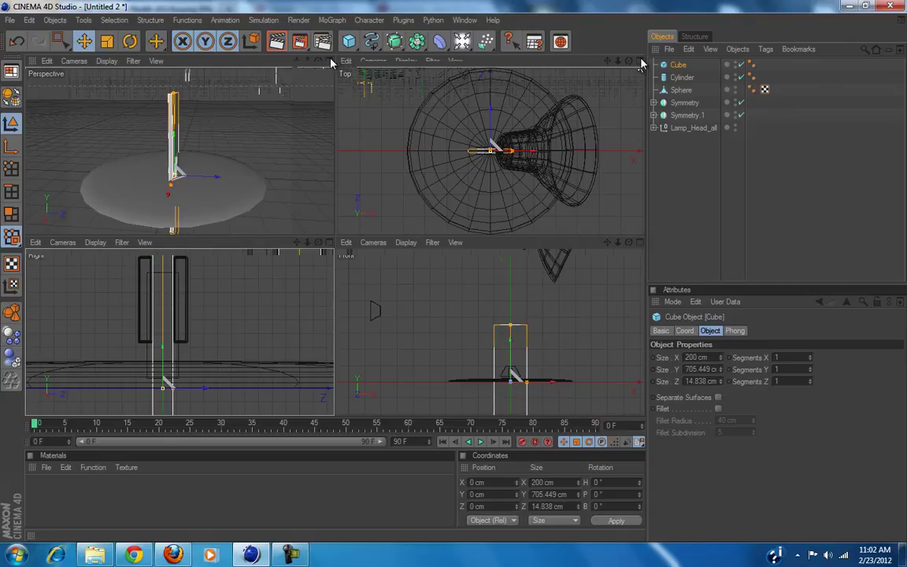
pyautogui.click(331, 60)
pyautogui.keyDown('alt'); pyautogui.moveTo(369, 150); pyautogui.dragTo(453, 271); pyautogui.keyUp('alt')
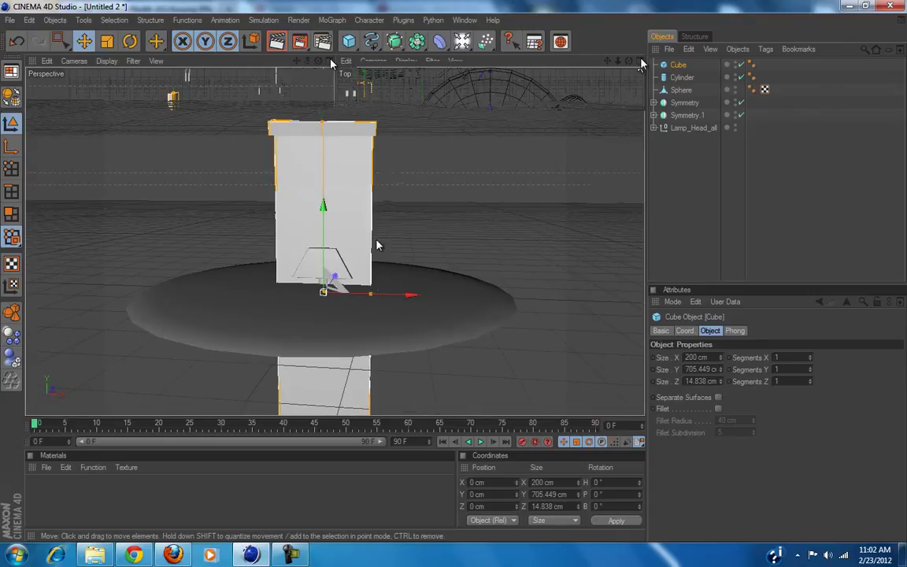
pyautogui.moveTo(370, 294); pyautogui.dragTo(454, 273)
pyautogui.moveTo(324, 235); pyautogui.dragTo(457, 271)
pyautogui.keyDown('alt'); pyautogui.moveTo(337, 289); pyautogui.dragTo(351, 314); pyautogui.keyUp('alt')
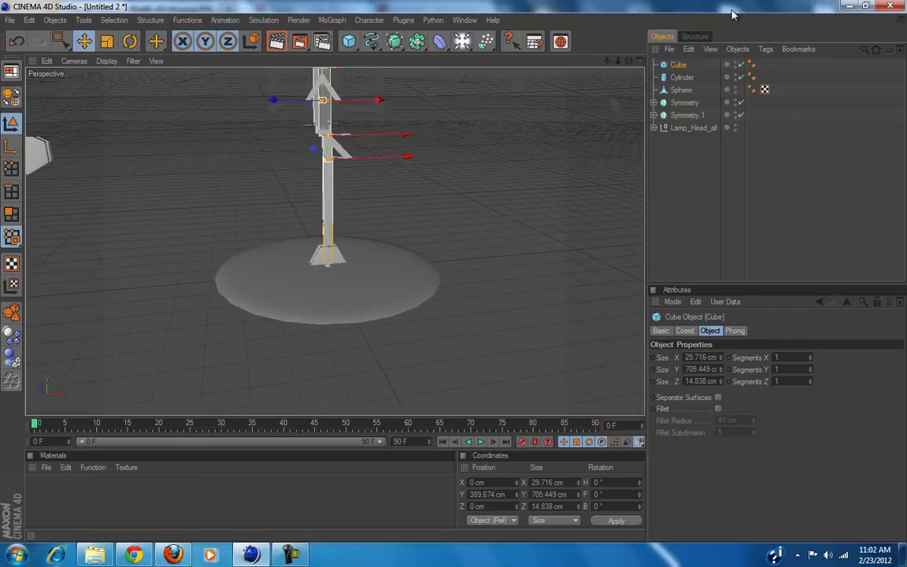
# Tilt the arm bar to a bank of about -51.6° in the front view.
pyautogui.click(638, 68)
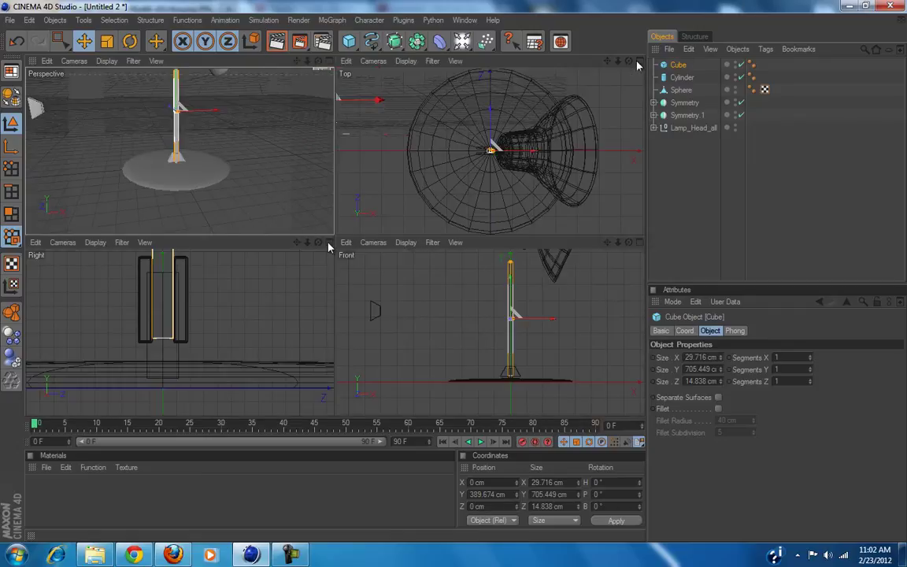
pyautogui.middleClick(331, 260)
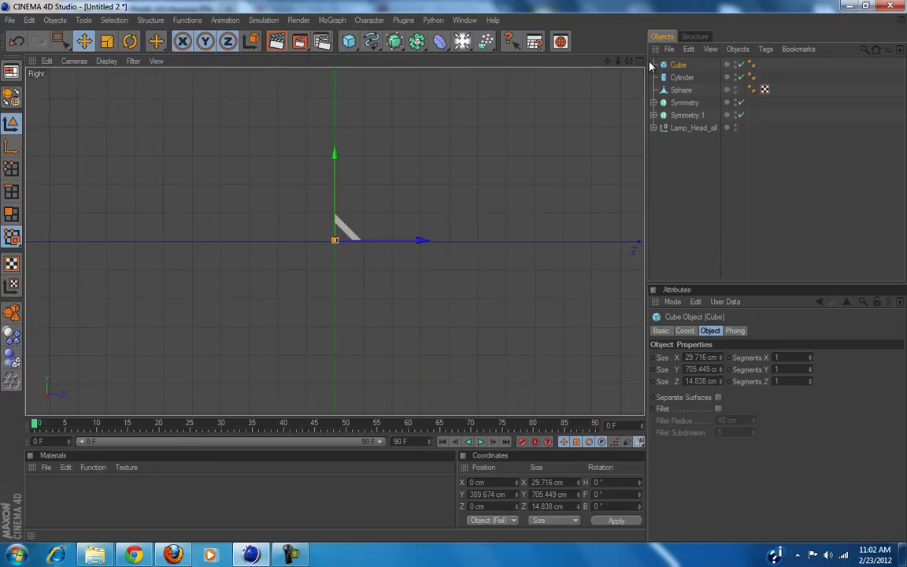
pyautogui.click(638, 68)
pyautogui.middleClick(488, 260)
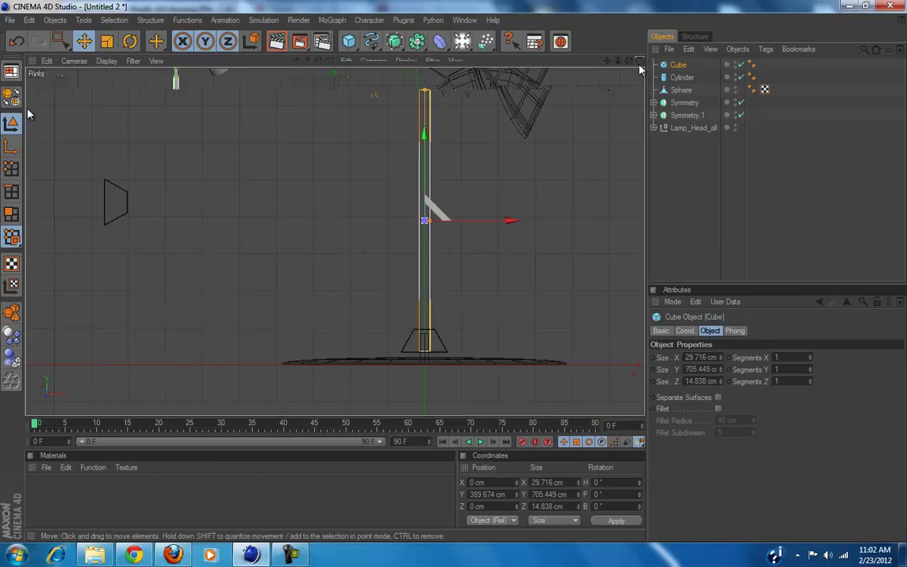
pyautogui.click(16, 154)
pyautogui.click(17, 132)
pyautogui.keyDown('alt'); pyautogui.moveTo(242, 210); pyautogui.dragTo(210, 174, button='middle'); pyautogui.keyUp('alt')
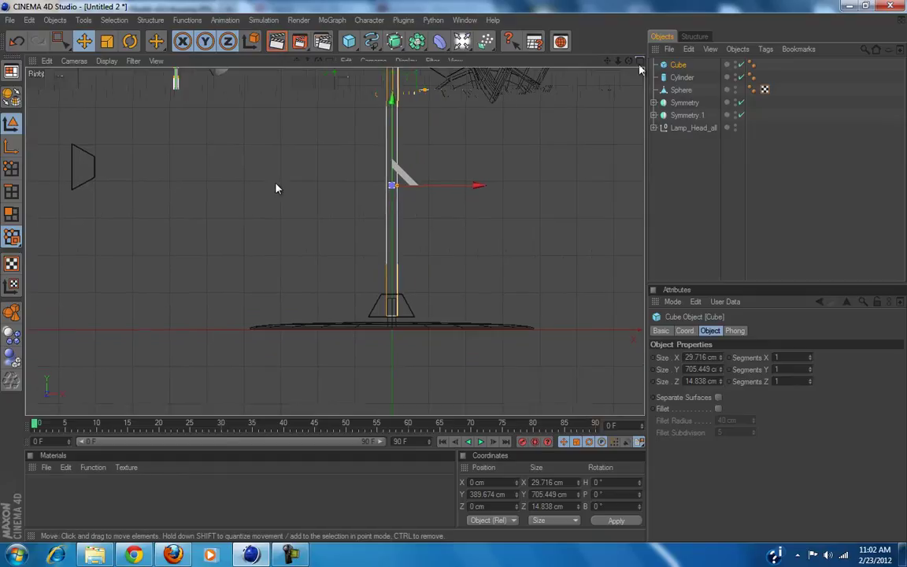
pyautogui.press('r')
pyautogui.moveTo(386, 334); pyautogui.dragTo(539, 317)
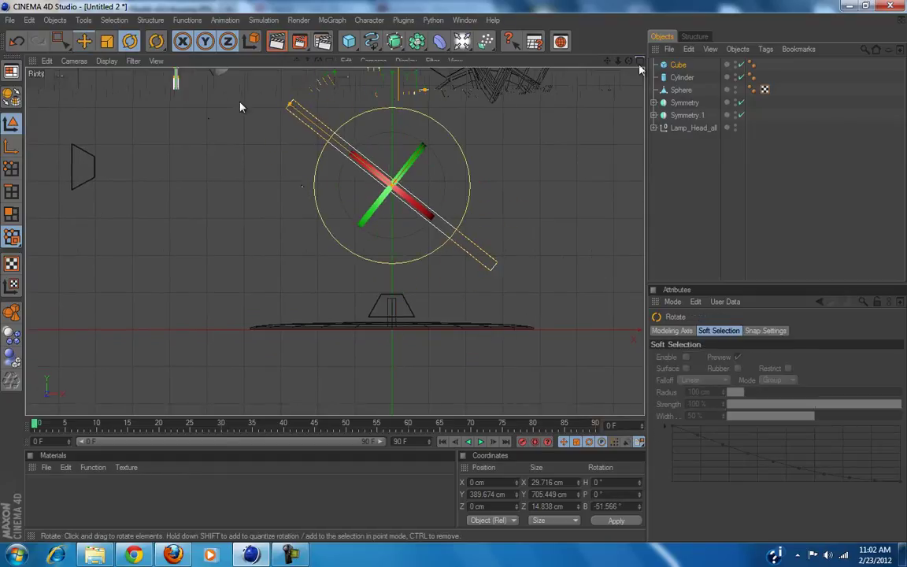
# Lengthen the arm bar to about 1225 cm and move it to about X -223 cm, Y 230 cm.
pyautogui.moveTo(289, 103); pyautogui.dragTo(293, 172)
pyautogui.keyDown('alt'); pyautogui.moveTo(294, 172); pyautogui.dragTo(333, 263, button='middle'); pyautogui.keyUp('alt')
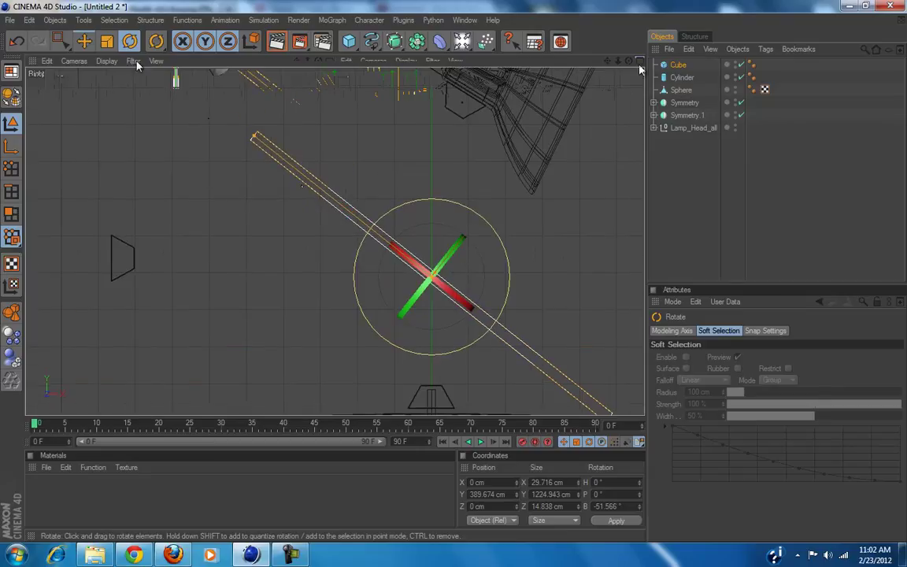
pyautogui.press('e')
pyautogui.press('F4')
pyautogui.moveTo(358, 189); pyautogui.dragTo(453, 271)
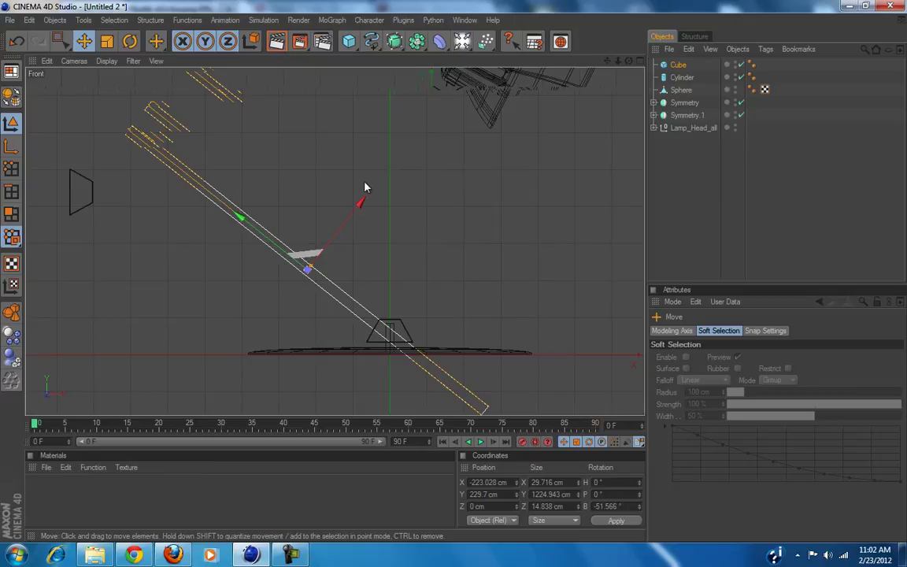
# Tilt the arm bar further to a bank of about -65.7° and shift it to about X -402 cm, Y 257 cm.
pyautogui.press('r')
pyautogui.moveTo(399, 244); pyautogui.dragTo(474, 245)
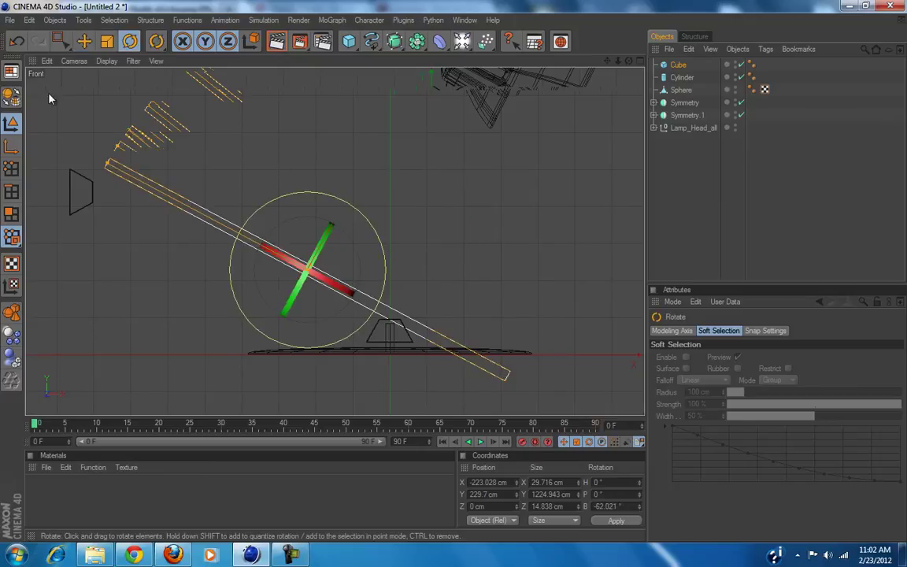
pyautogui.click(85, 42)
pyautogui.moveTo(261, 250); pyautogui.dragTo(418, 256)
pyautogui.moveTo(290, 166); pyautogui.dragTo(454, 277)
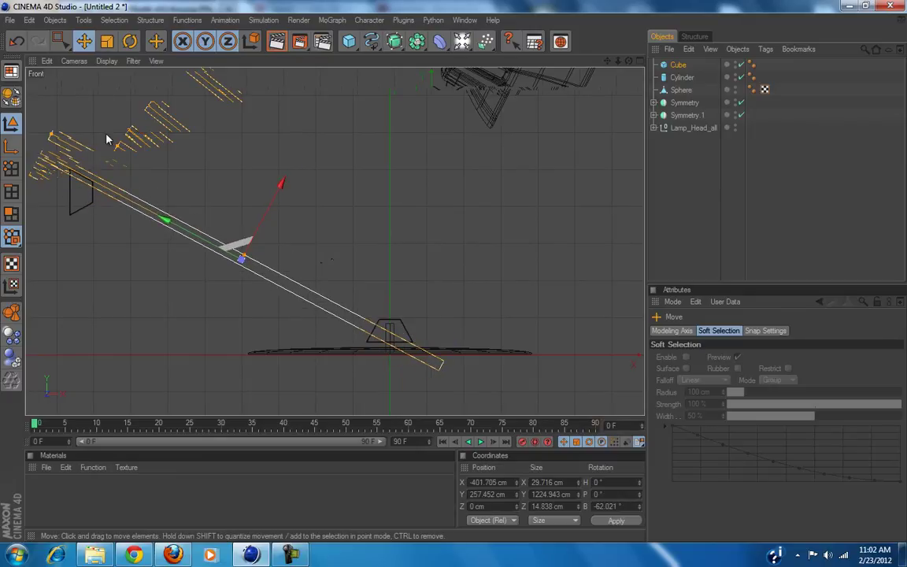
pyautogui.click(130, 42)
pyautogui.moveTo(443, 270); pyautogui.dragTo(453, 257)
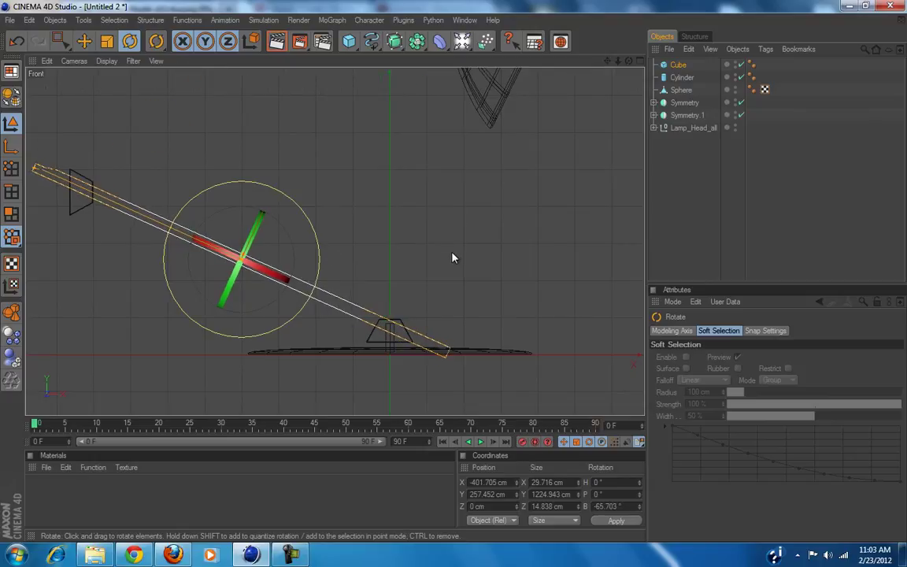
# Shorten the arm bar to about 892 cm and place it between the two brackets at about X -438 cm, Y 234 cm.
pyautogui.click(84, 41)
pyautogui.moveTo(252, 219); pyautogui.dragTo(455, 276)
pyautogui.moveTo(28, 180); pyautogui.dragTo(79, 201)
pyautogui.moveTo(183, 253); pyautogui.dragTo(175, 250)
pyautogui.moveTo(72, 199); pyautogui.dragTo(81, 203)
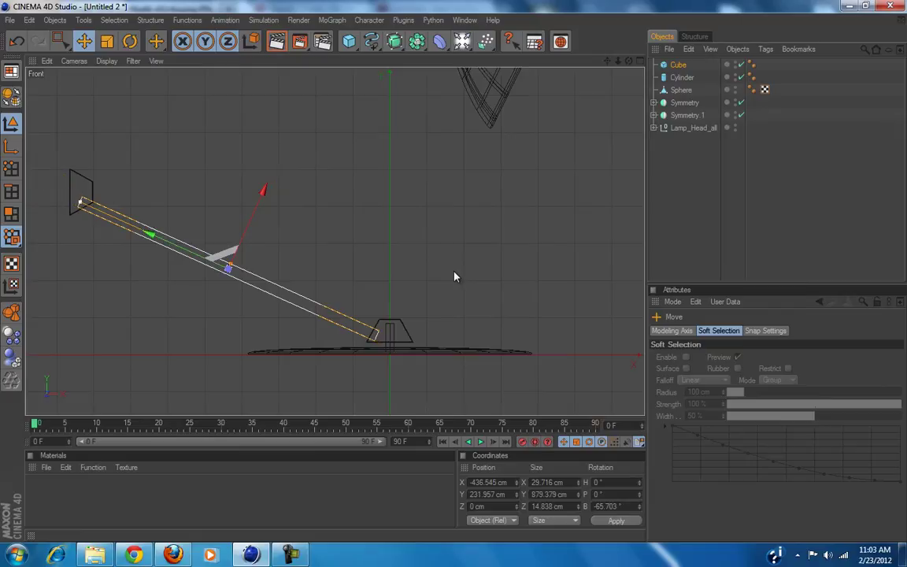
pyautogui.moveTo(233, 240); pyautogui.dragTo(233, 240)
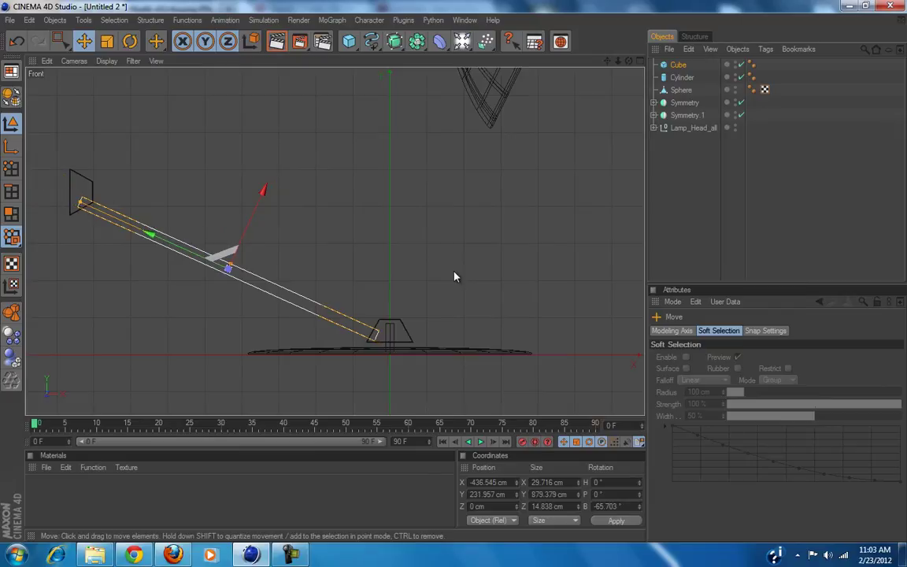
pyautogui.moveTo(80, 202); pyautogui.dragTo(78, 200)
# Fine-tune the arm bar to a bank of about -66.9° and a length of 897 cm, at about X -439 cm, Y 232 cm.
pyautogui.click(130, 41)
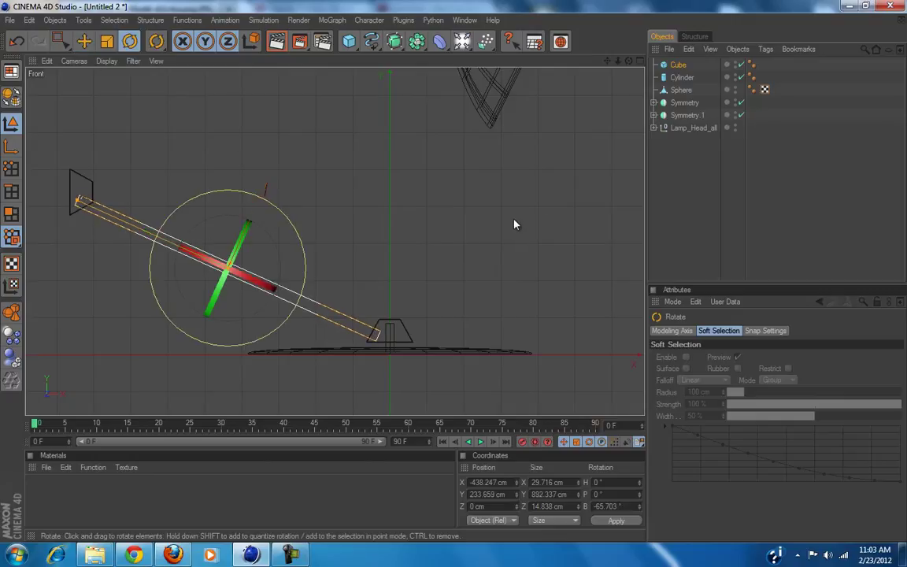
pyautogui.click(84, 41)
pyautogui.moveTo(256, 196); pyautogui.dragTo(254, 202)
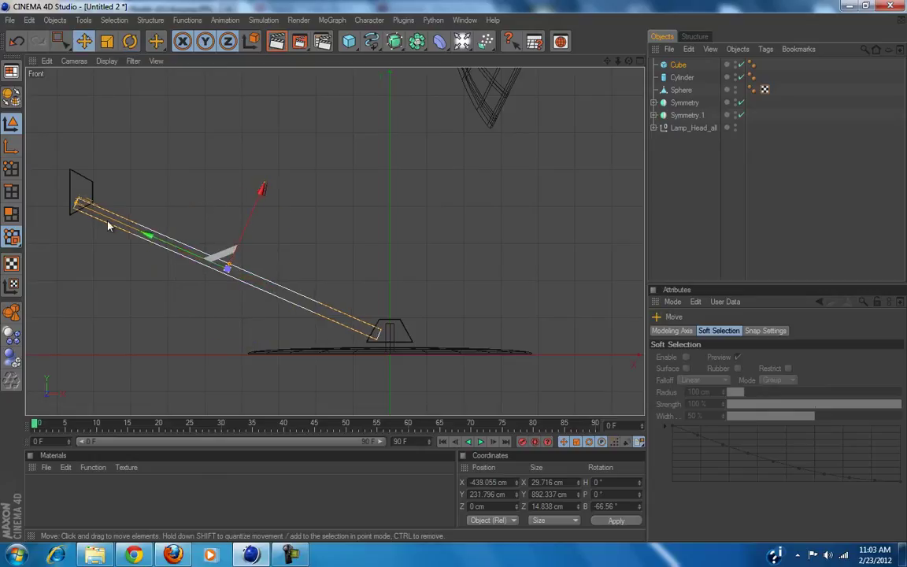
pyautogui.click(130, 41)
pyautogui.moveTo(351, 234)
pyautogui.mouseDown()
pyautogui.moveTo(350, 223)
pyautogui.moveTo(351, 237)
pyautogui.mouseUp()
pyautogui.click(85, 41)
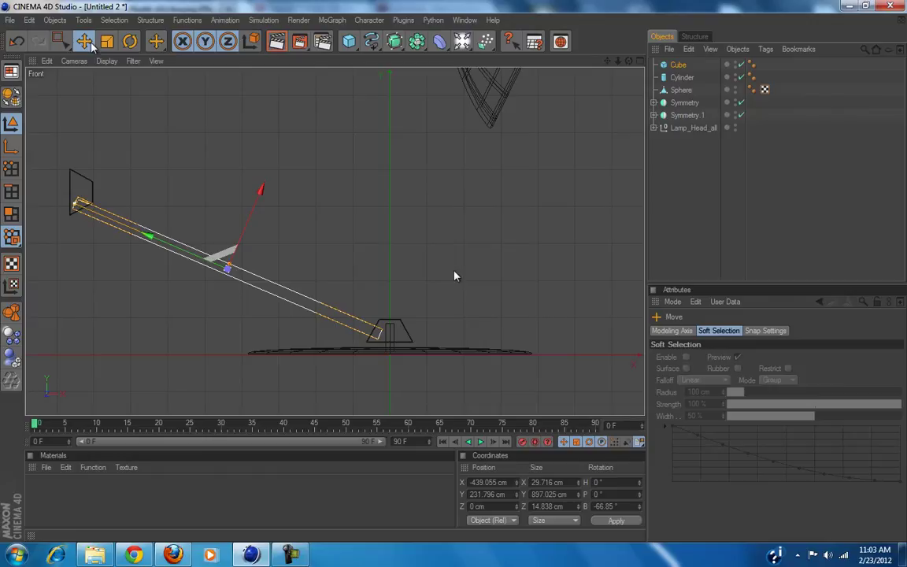
# Thin the arm bar to about 22.5 cm and move it to about X -444 cm, Y 221 cm.
pyautogui.scroll(4, 248, 297)
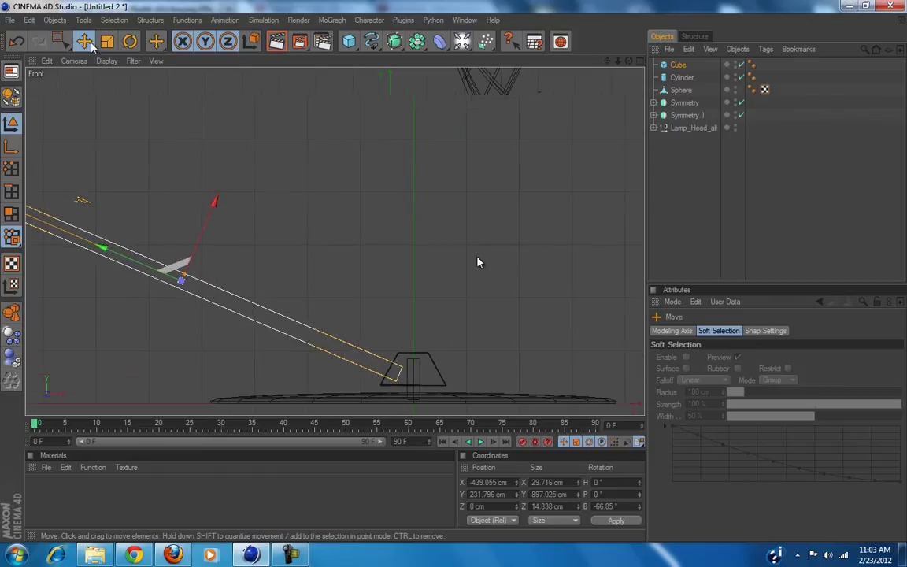
pyautogui.keyDown('alt'); pyautogui.moveTo(250, 297); pyautogui.dragTo(396, 228, button='middle'); pyautogui.keyUp('alt')
pyautogui.moveTo(269, 218); pyautogui.dragTo(267, 222)
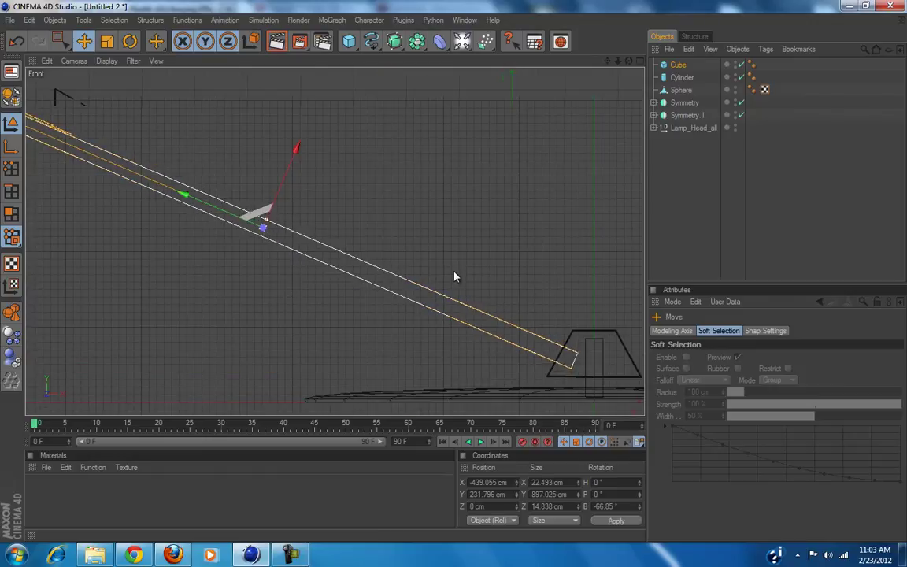
pyautogui.keyDown('alt'); pyautogui.moveTo(279, 270); pyautogui.dragTo(335, 281, button='middle'); pyautogui.keyUp('alt')
pyautogui.scroll(-1, 302, 266)
pyautogui.moveTo(337, 201); pyautogui.dragTo(333, 208)
pyautogui.scroll(-3, 349, 238)
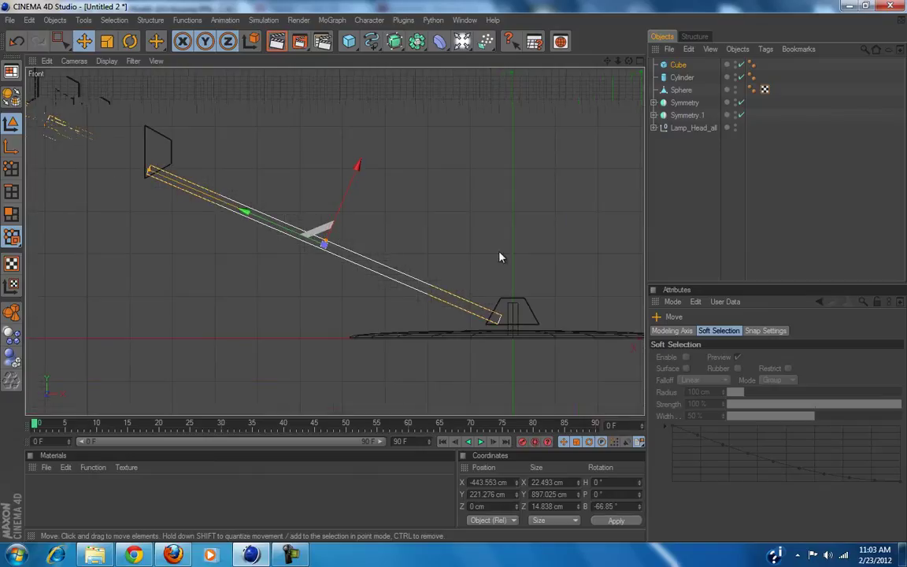
# Duplicate the arm bar and place the copy parallel above the original, at about X -429 cm, Y 254 cm.
pyautogui.keyDown('ctrl'); pyautogui.moveTo(680, 66); pyautogui.dragTo(681, 72); pyautogui.keyUp('ctrl')
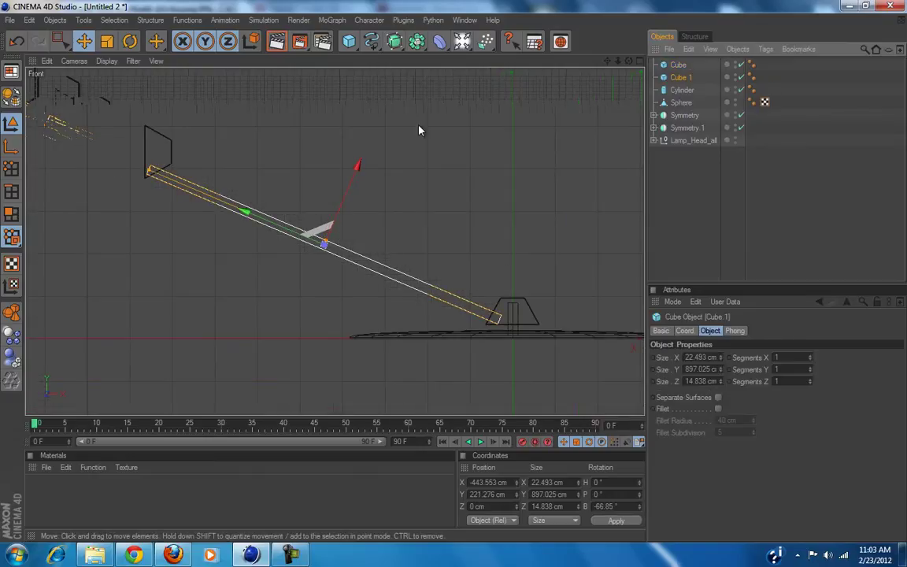
pyautogui.moveTo(339, 204); pyautogui.dragTo(454, 275)
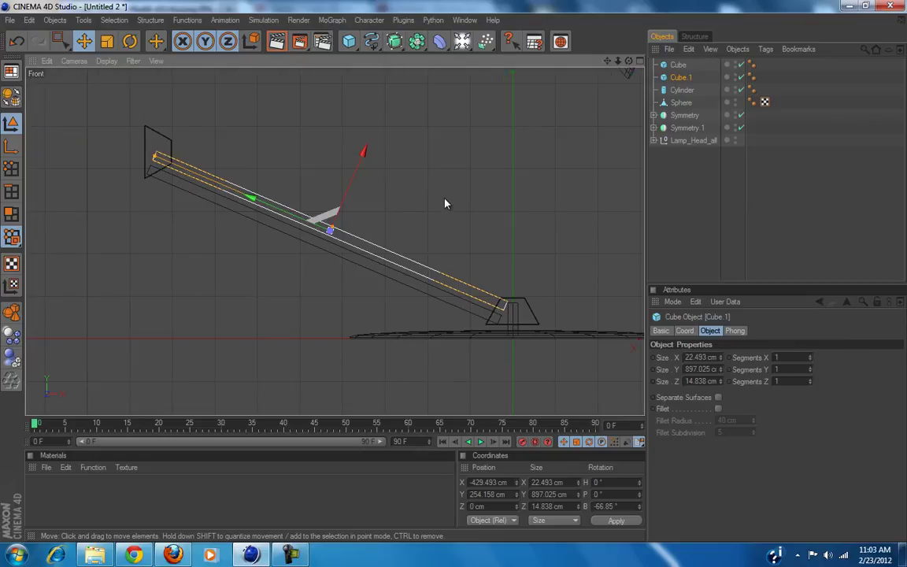
# Group both arm bars under a null object and name it "lower bars".
pyautogui.keyDown('ctrl'); pyautogui.click(677, 65); pyautogui.keyUp('ctrl')
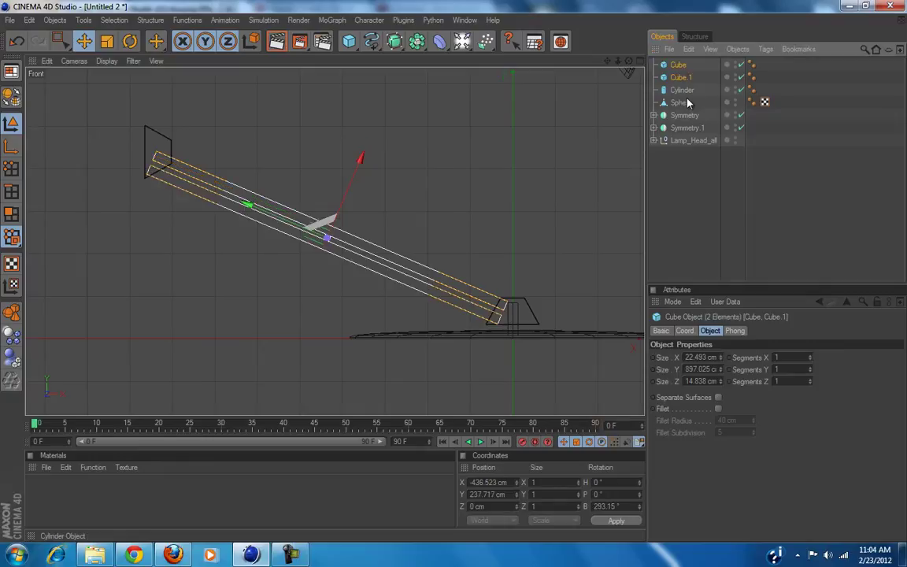
pyautogui.hotkey('alt', 'g')
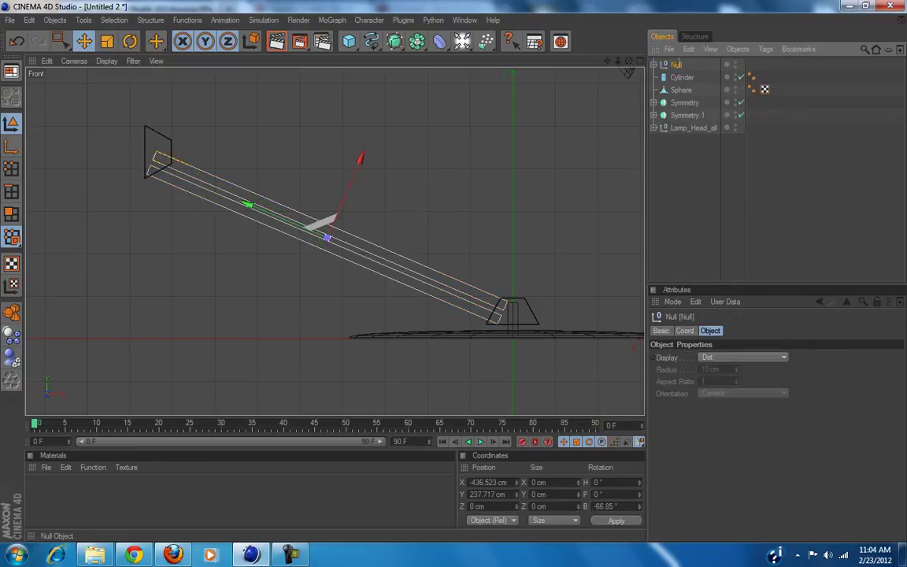
pyautogui.doubleClick(678, 64)
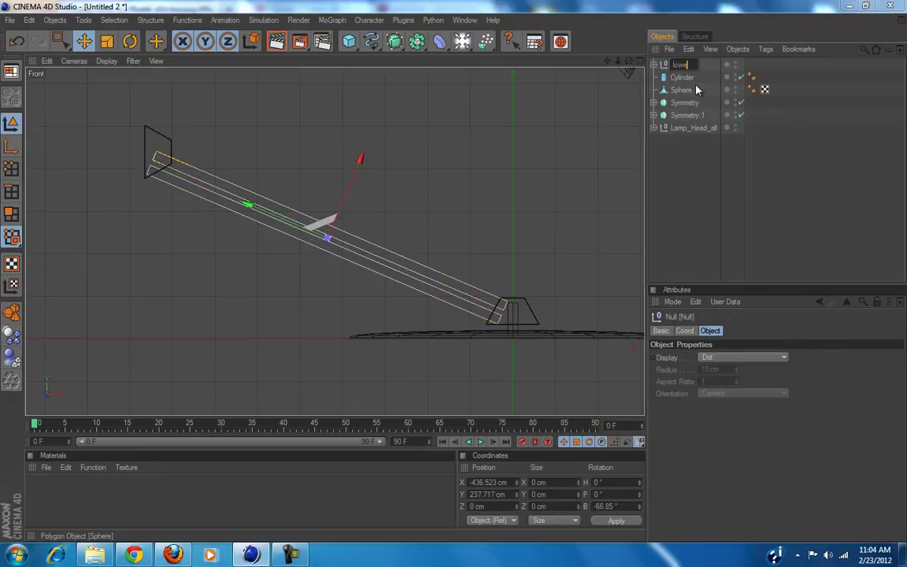
pyautogui.write('lower bars')
pyautogui.press('Return')
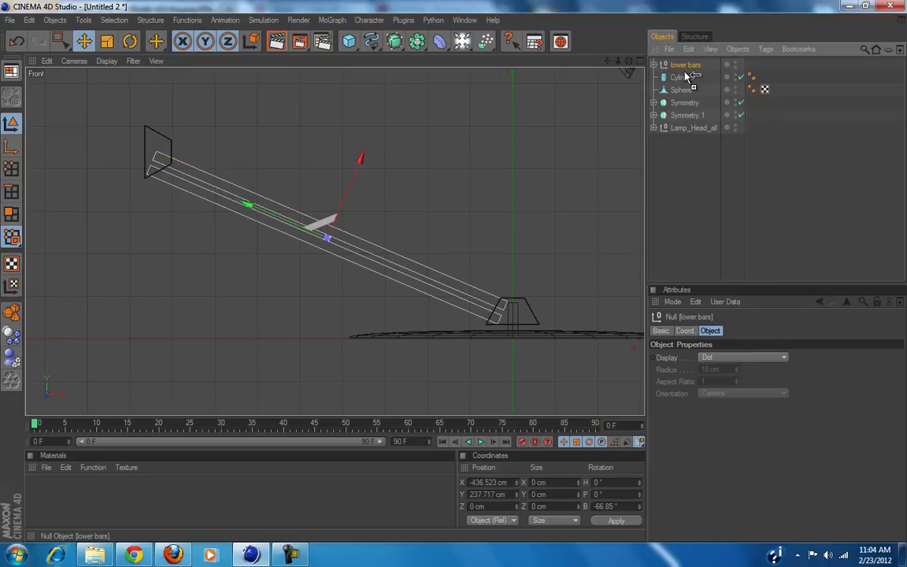
# Duplicate the lower bars group and rename the copy "upper bars".
pyautogui.keyDown('ctrl'); pyautogui.moveTo(684, 71); pyautogui.dragTo(686, 72); pyautogui.keyUp('ctrl')
pyautogui.doubleClick(689, 78)
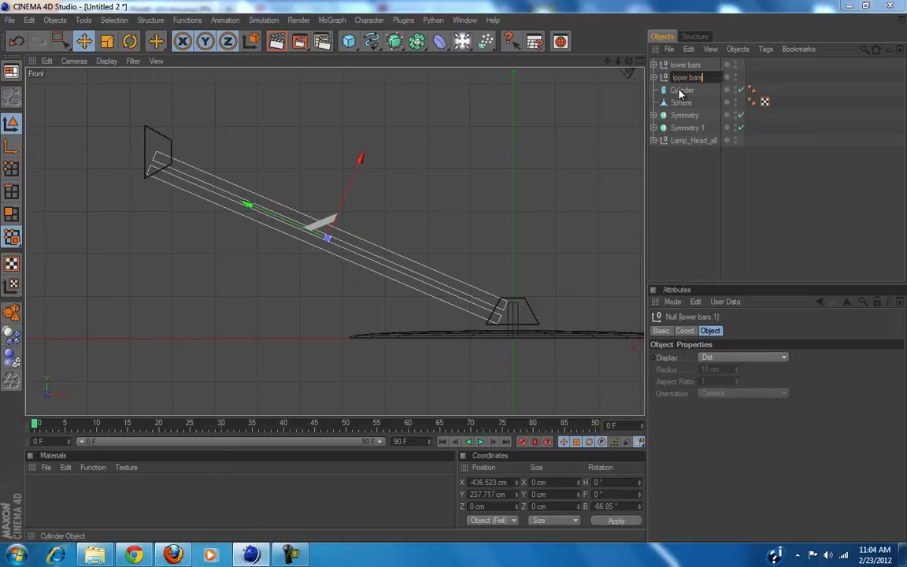
pyautogui.press('Return')
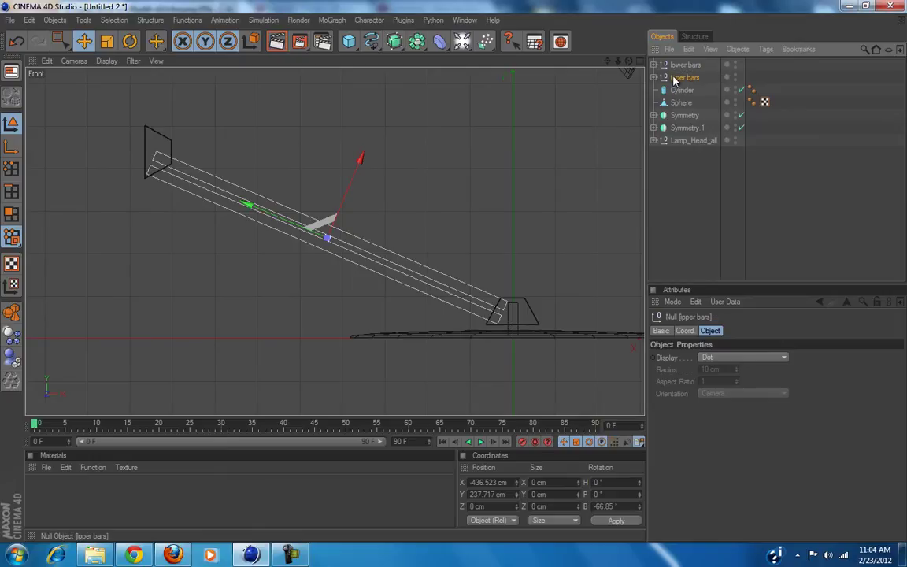
pyautogui.doubleClick(677, 78)
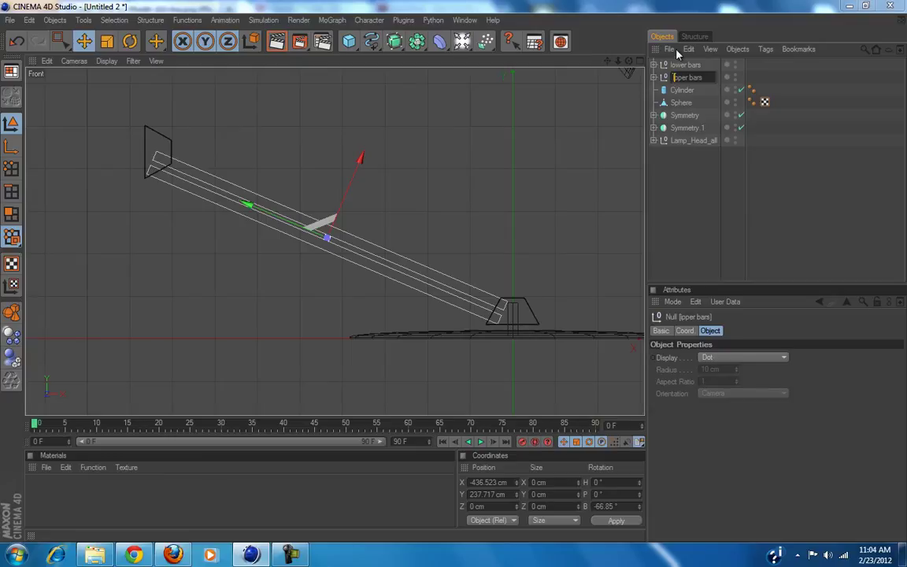
pyautogui.write('u')
pyautogui.press('Return')
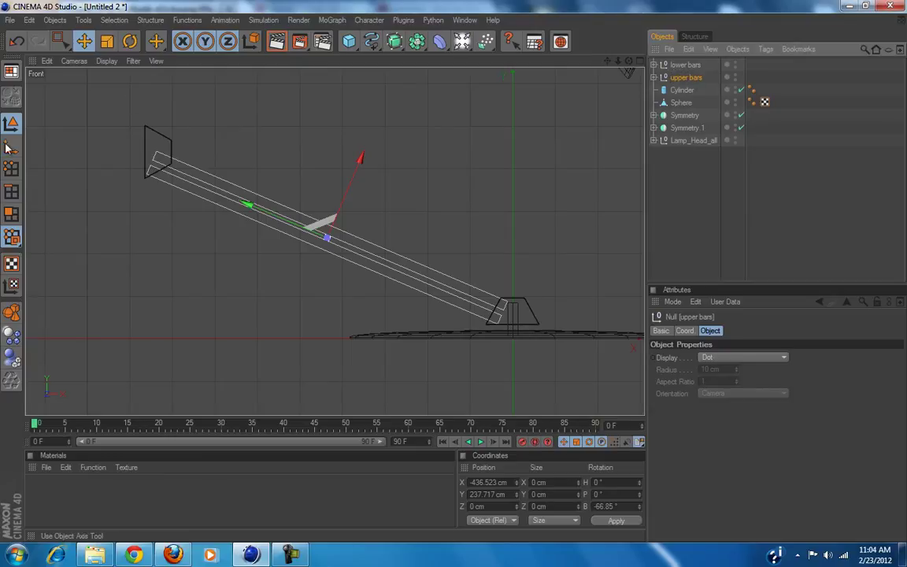
# Rotate the upper bars group to a bank of about 49.7° so it slopes up towards the lamp head.
pyautogui.scroll(-2, 215, 193)
pyautogui.scroll(-2, 434, 298)
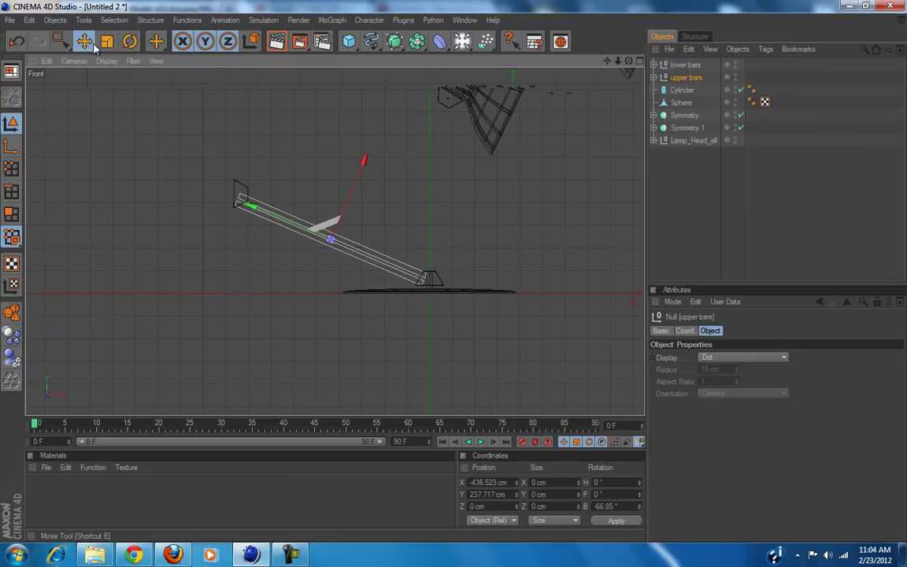
pyautogui.click(130, 43)
pyautogui.moveTo(364, 287); pyautogui.dragTo(203, 264)
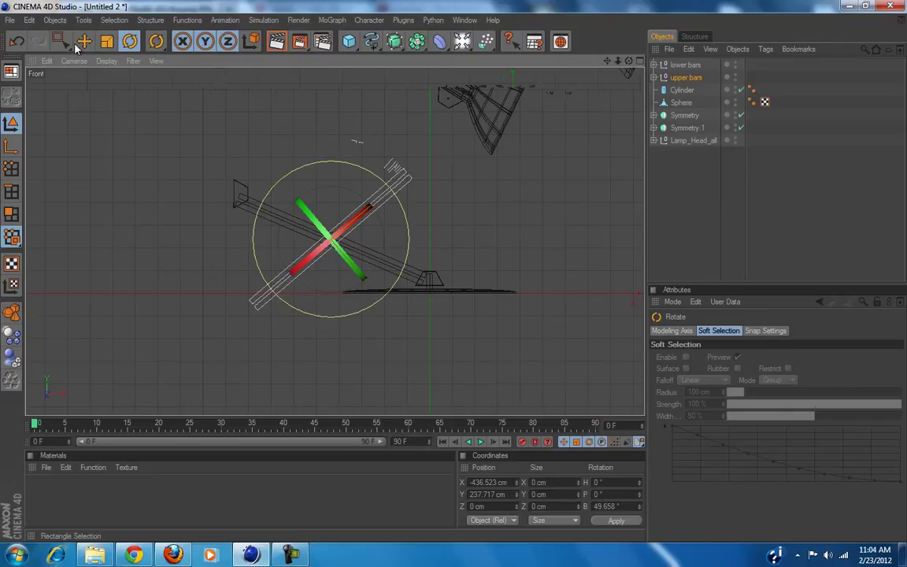
# Move the upper bars so their lower end meets the elbow bracket, at about X -495 cm, Y 749 cm.
pyautogui.click(107, 41)
pyautogui.click(96, 41)
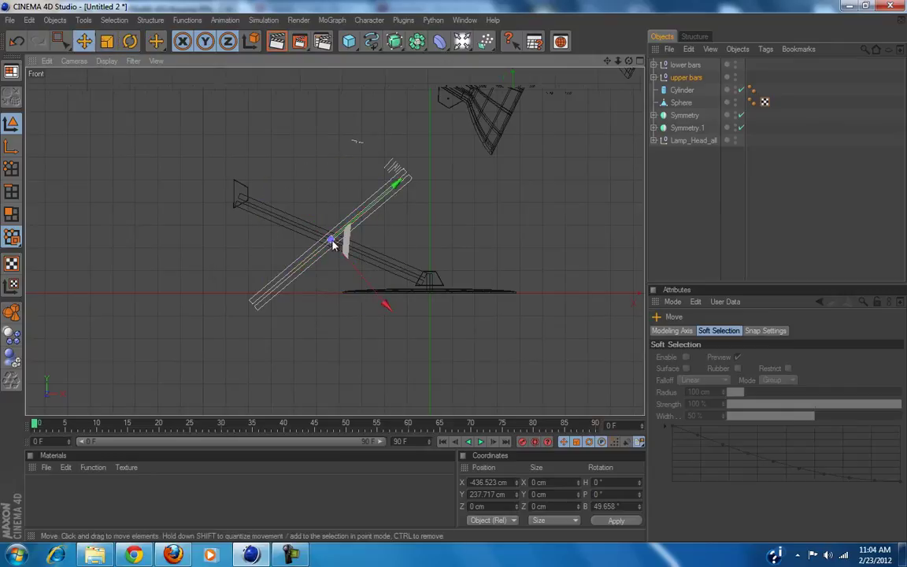
pyautogui.moveTo(354, 264); pyautogui.dragTo(278, 174)
pyautogui.scroll(3, 370, 178)
pyautogui.keyDown('alt'); pyautogui.moveTo(387, 133); pyautogui.dragTo(387, 251, button='middle'); pyautogui.keyUp('alt')
pyautogui.keyDown('alt'); pyautogui.moveTo(453, 273); pyautogui.dragTo(449, 279, button='middle'); pyautogui.keyUp('alt')
pyautogui.moveTo(260, 226); pyautogui.dragTo(331, 165)
pyautogui.keyDown('alt'); pyautogui.moveTo(454, 271); pyautogui.dragTo(437, 241, button='middle'); pyautogui.keyUp('alt')
pyautogui.moveTo(291, 251); pyautogui.dragTo(408, 243)
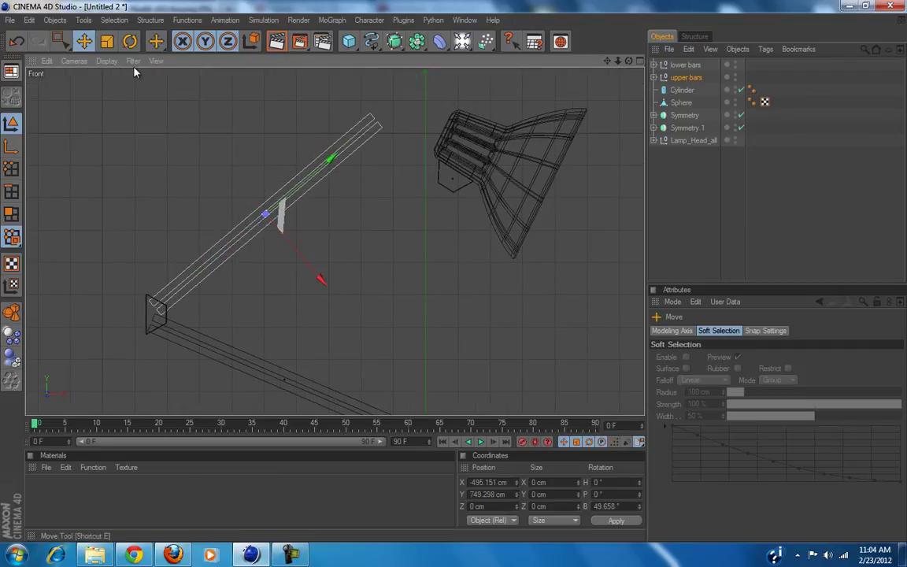
# Move only the axis of the upper bars group to the bars' lower end, at about X -832 cm, Y 464 cm.
pyautogui.click(131, 41)
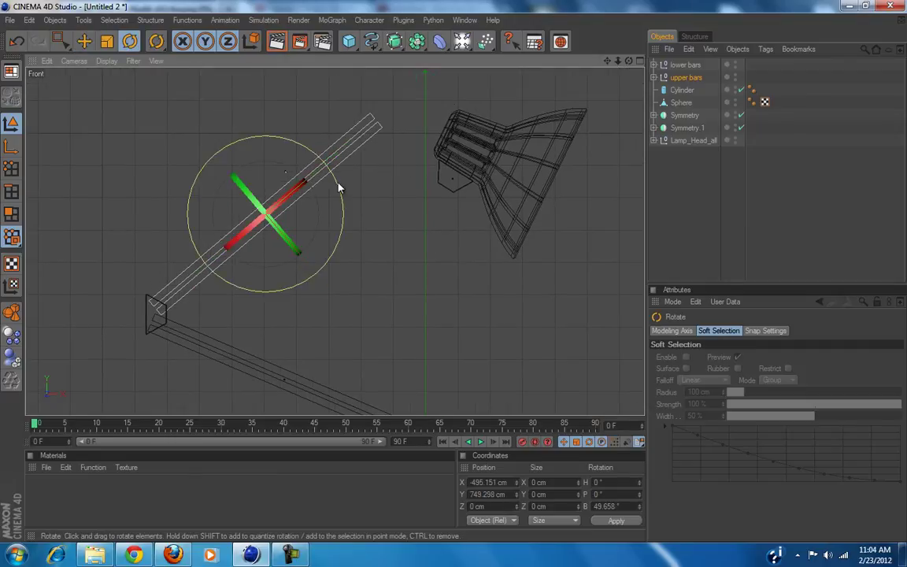
pyautogui.click(685, 78)
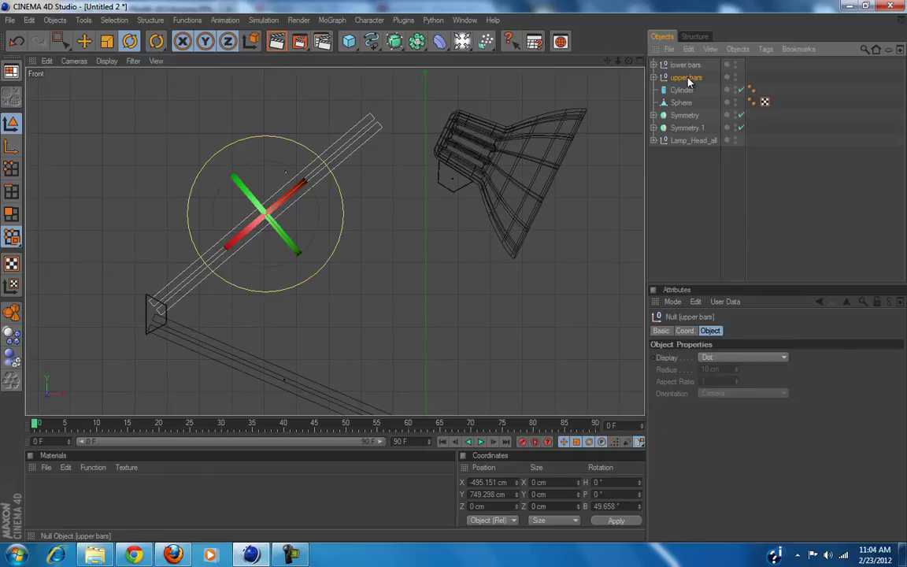
pyautogui.click(84, 41)
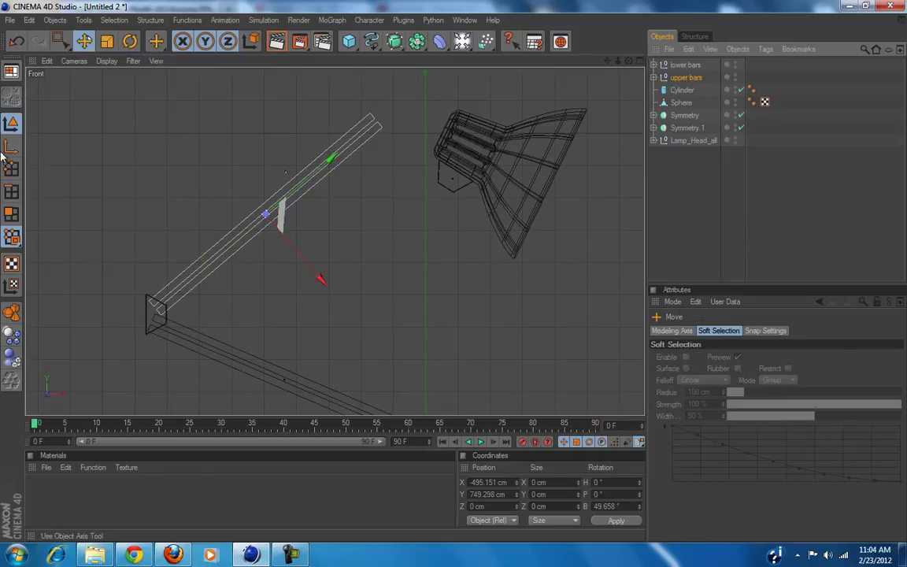
pyautogui.moveTo(325, 176); pyautogui.dragTo(453, 277)
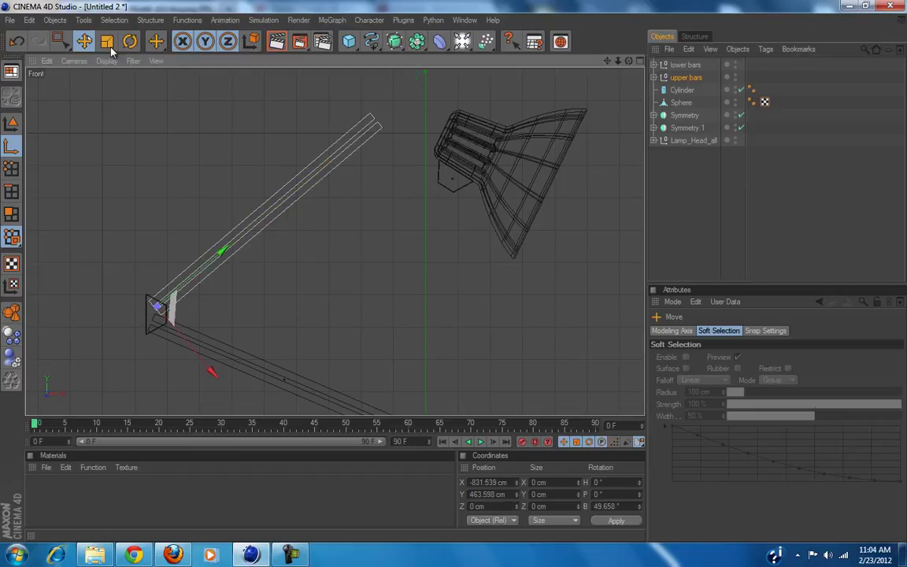
# Rotate the upper bars about the elbow to a bank of about 64.7° and shift them to about X -838 cm, Y 469 cm.
pyautogui.click(129, 42)
pyautogui.moveTo(286, 236)
pyautogui.mouseDown()
pyautogui.moveTo(297, 252)
pyautogui.moveTo(283, 235)
pyautogui.mouseUp()
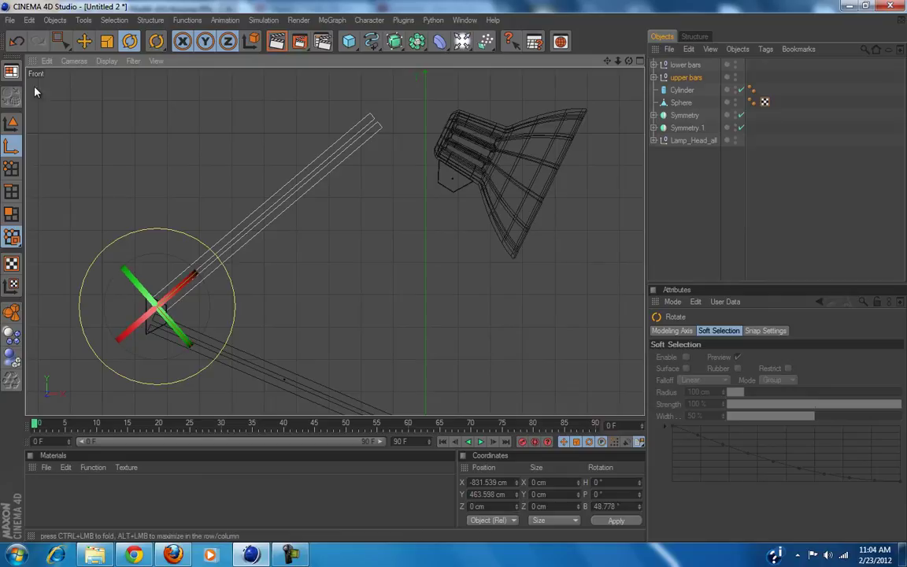
pyautogui.click(13, 124)
pyautogui.moveTo(378, 207); pyautogui.dragTo(468, 261)
pyautogui.press('e')
pyautogui.moveTo(160, 315); pyautogui.dragTo(455, 277)
pyautogui.moveTo(160, 306); pyautogui.dragTo(199, 290)
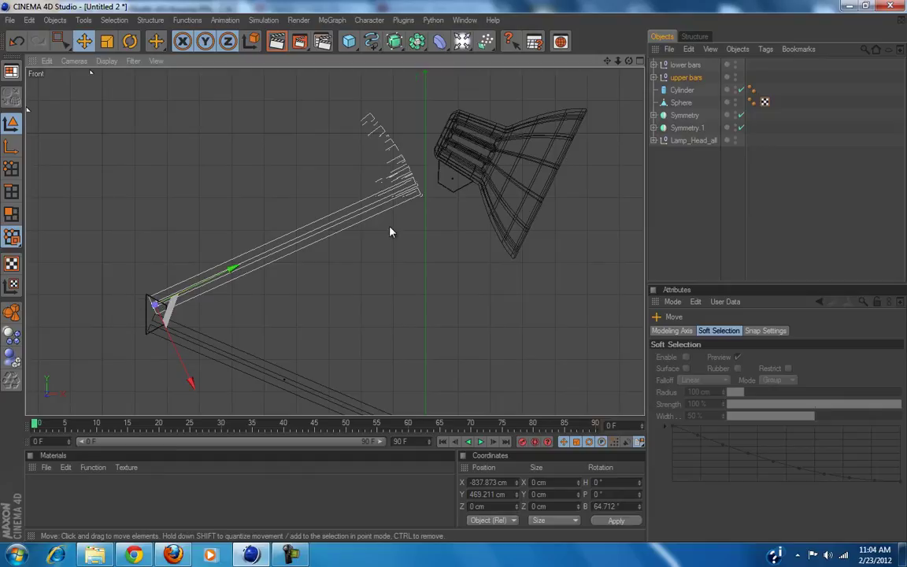
# Lengthen both cubes in the upper bars group to about 993 cm and slide them into the head bracket, at about X -390 cm, Y 673 cm.
pyautogui.click(653, 77)
pyautogui.click(683, 90)
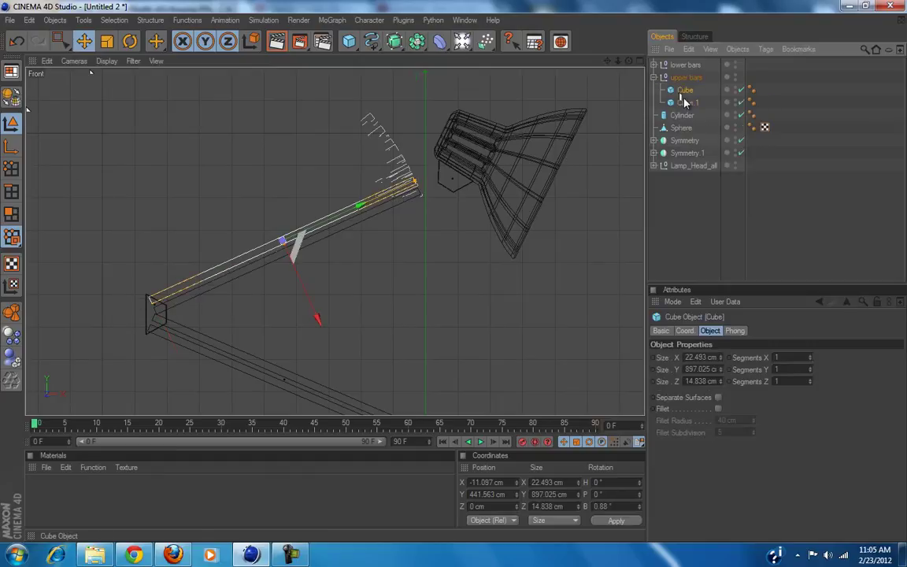
pyautogui.keyDown('shift'); pyautogui.click(687, 102); pyautogui.keyUp('shift')
pyautogui.scroll(3, 381, 159)
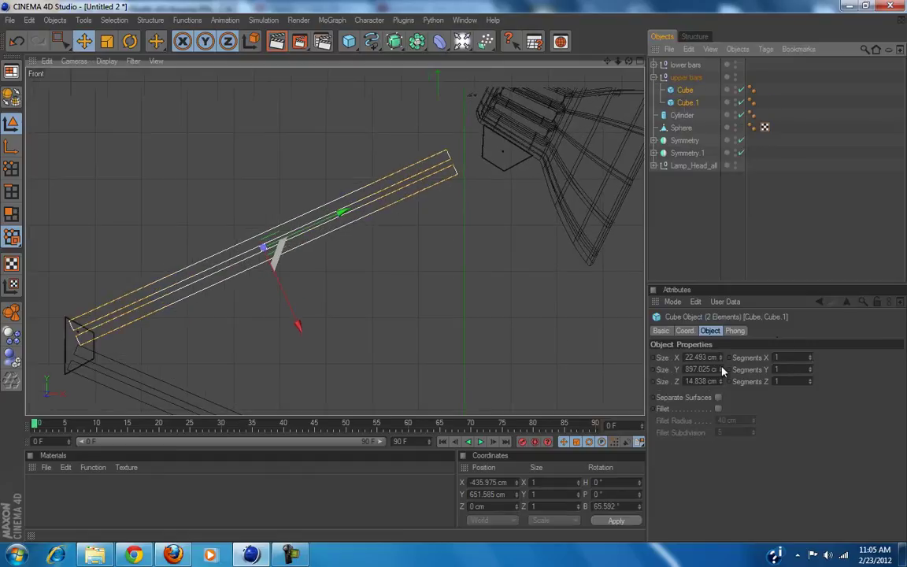
pyautogui.moveTo(719, 359)
pyautogui.mouseDown()
pyautogui.moveTo(729, 386)
pyautogui.moveTo(728, 366)
pyautogui.mouseUp()
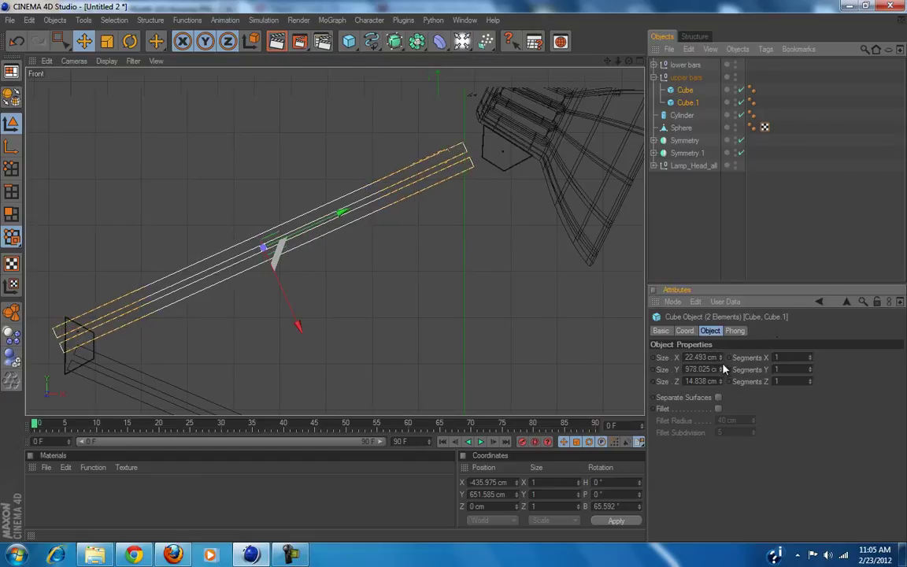
pyautogui.moveTo(299, 230); pyautogui.dragTo(306, 233)
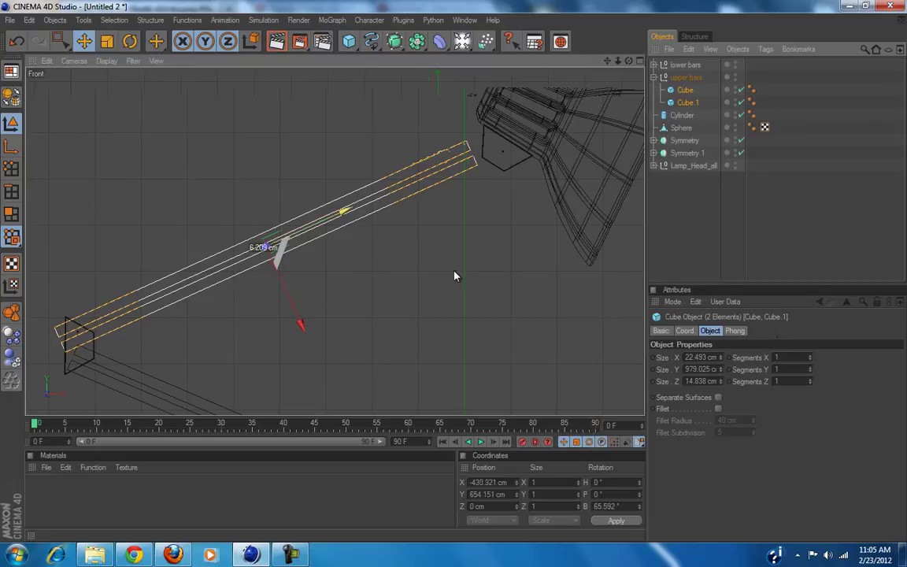
pyautogui.moveTo(454, 271); pyautogui.dragTo(455, 272)
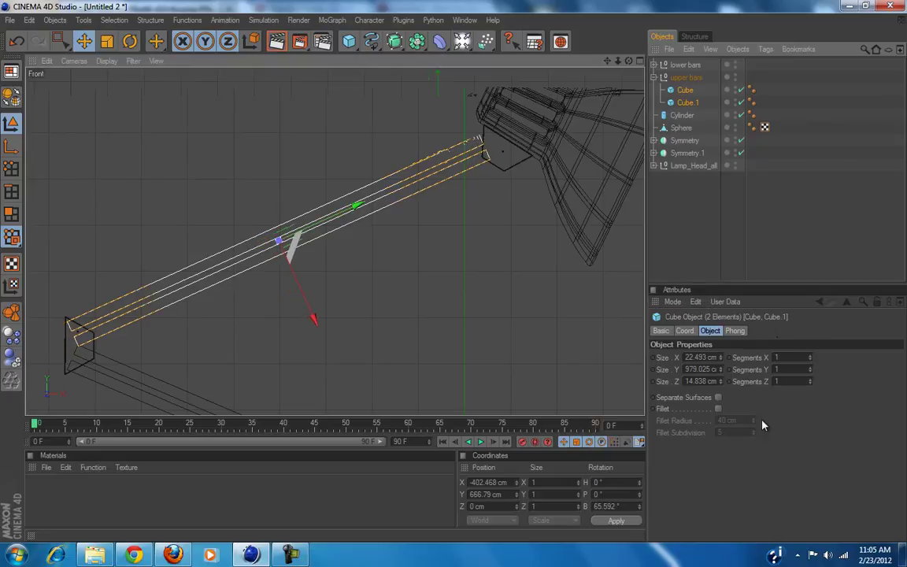
pyautogui.moveTo(721, 374); pyautogui.dragTo(722, 374)
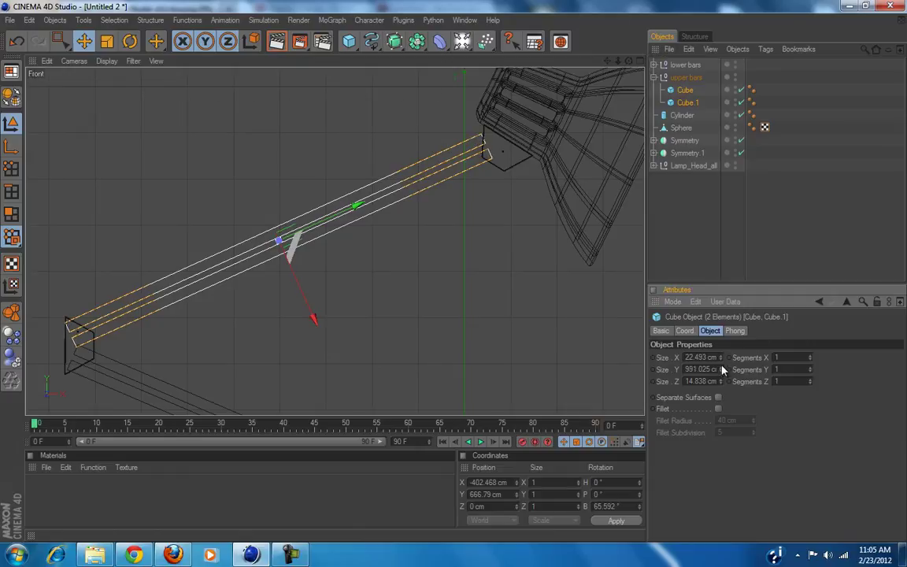
pyautogui.moveTo(455, 273); pyautogui.dragTo(455, 272)
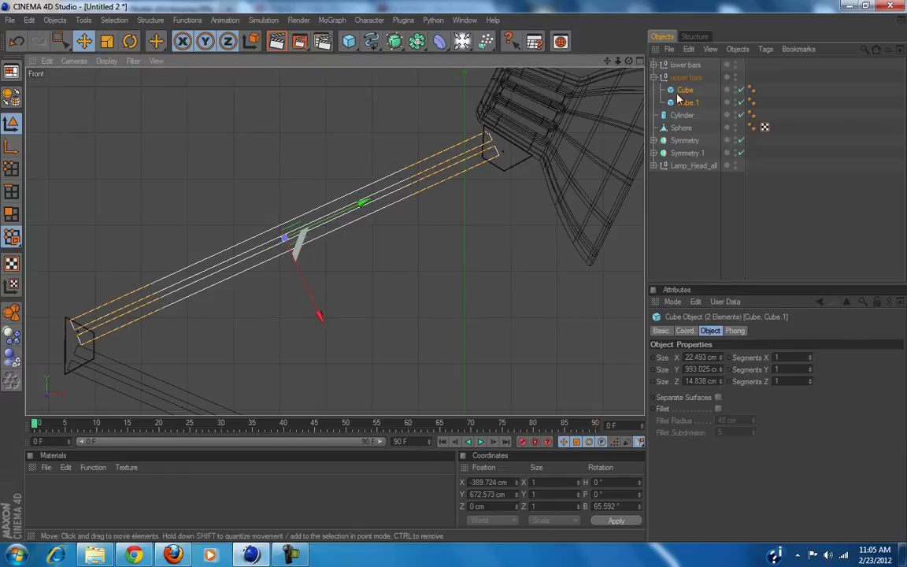
# Deselect the bars and examine the whole lamp in the perspective view.
pyautogui.click(639, 61)
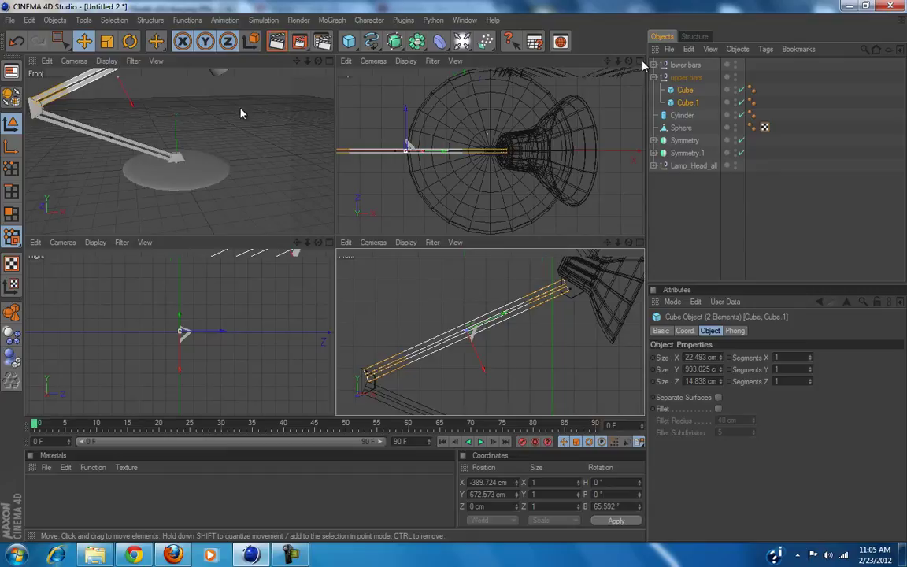
pyautogui.click(329, 61)
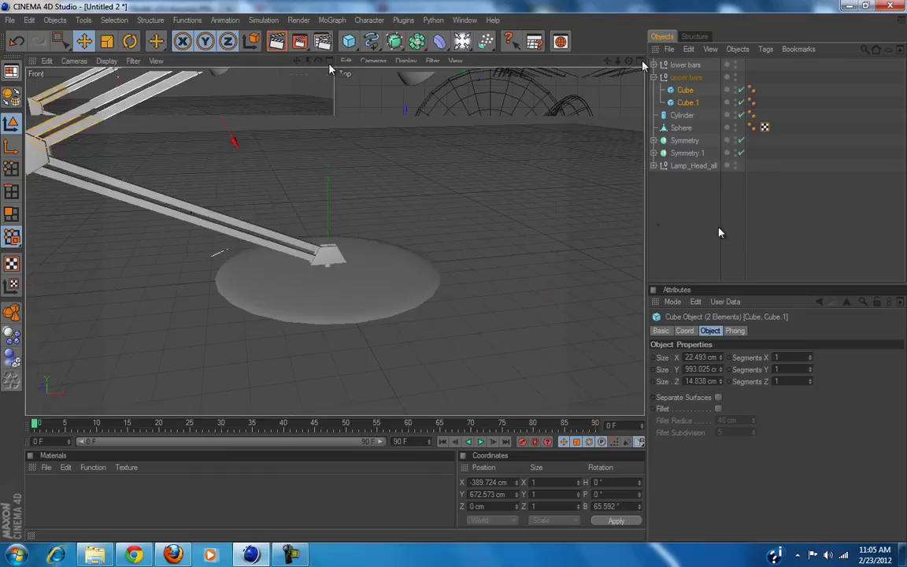
pyautogui.click(719, 241)
pyautogui.keyDown('alt'); pyautogui.moveTo(518, 238); pyautogui.dragTo(352, 327); pyautogui.keyUp('alt')
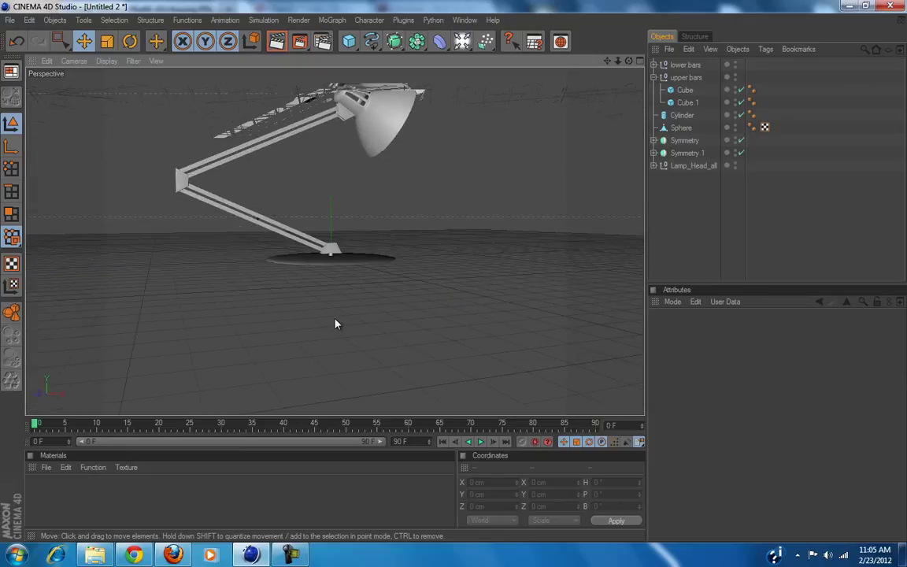
pyautogui.click(290, 555)
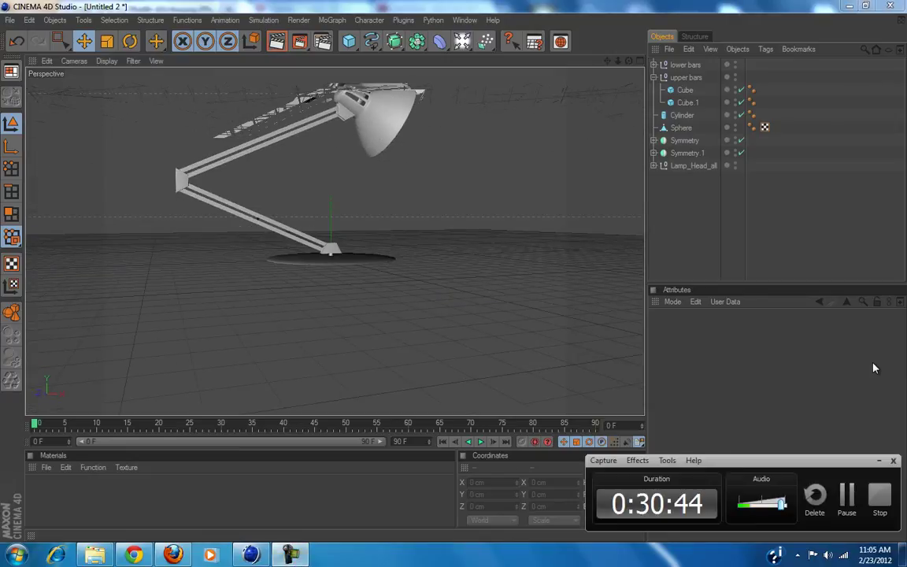